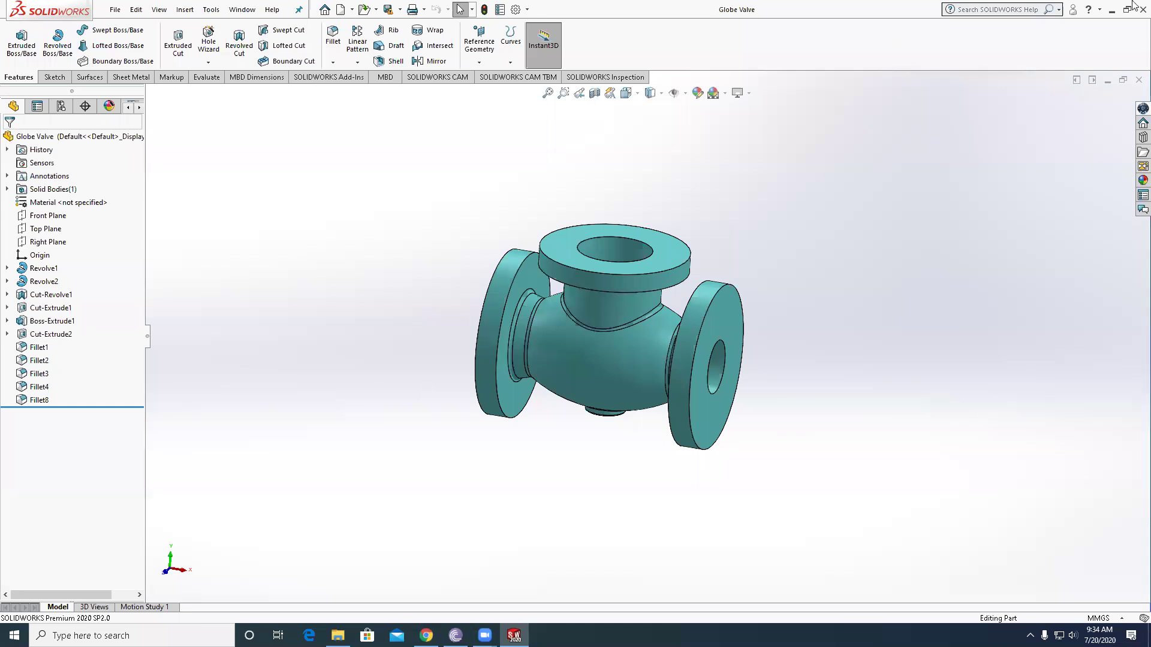
- Create a new drawing on a standard A0 (ISO) sheet with its sheet format displayed, and dismiss the Model View command
scroll(658, 183, "up", 3)
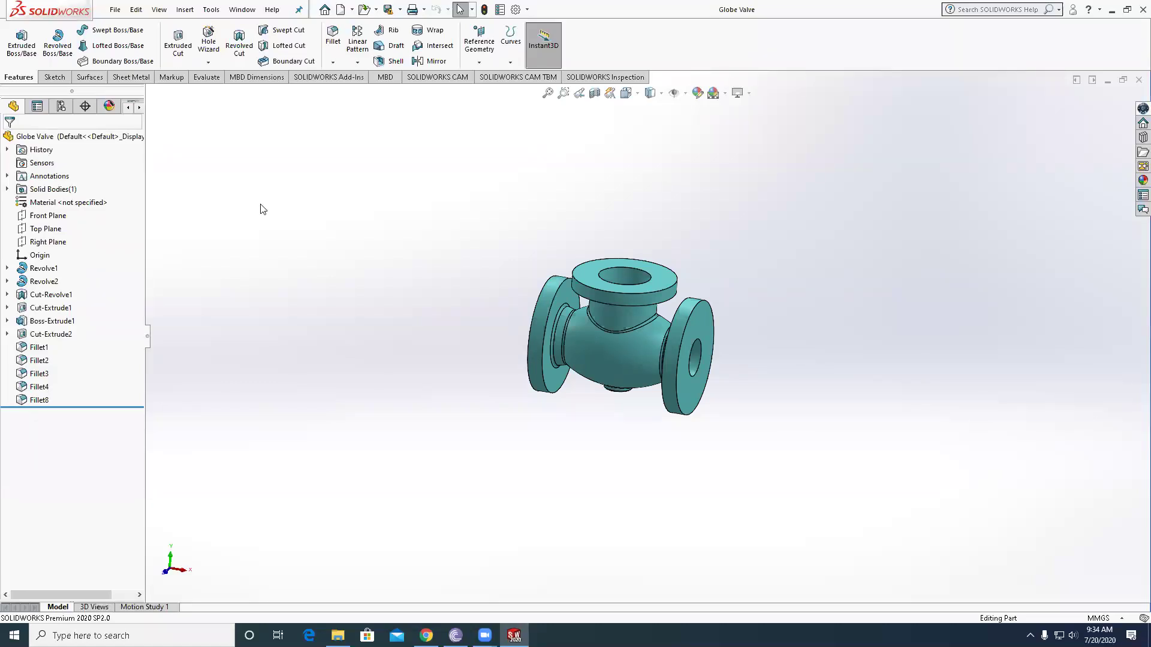
left_click(117, 10)
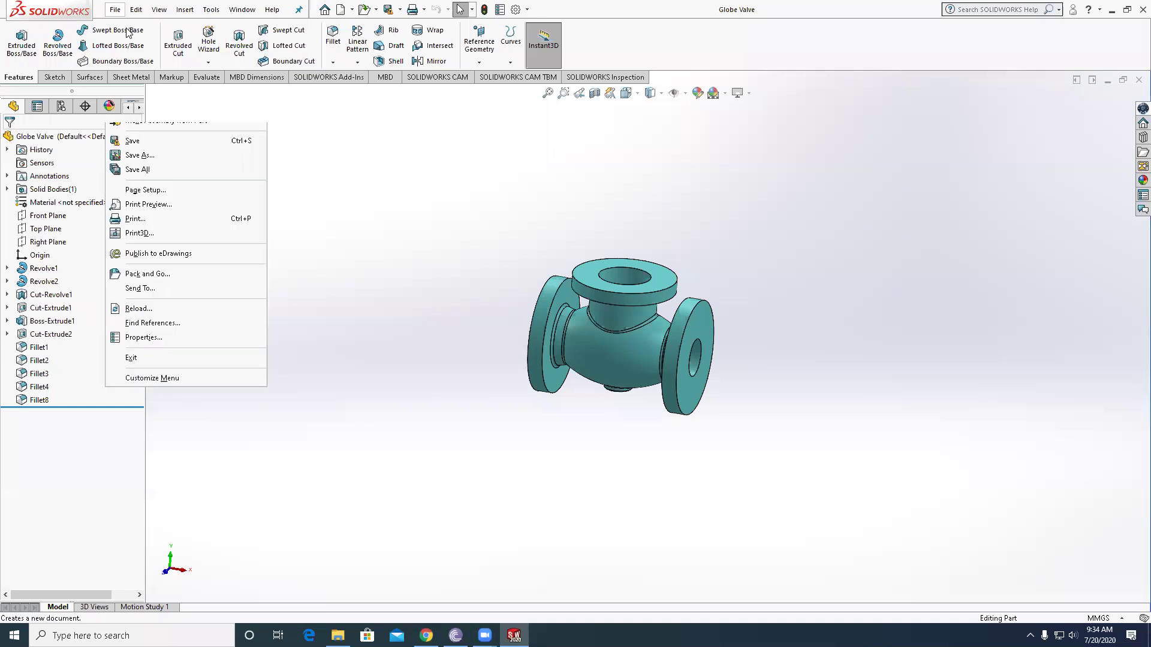
left_click(128, 33)
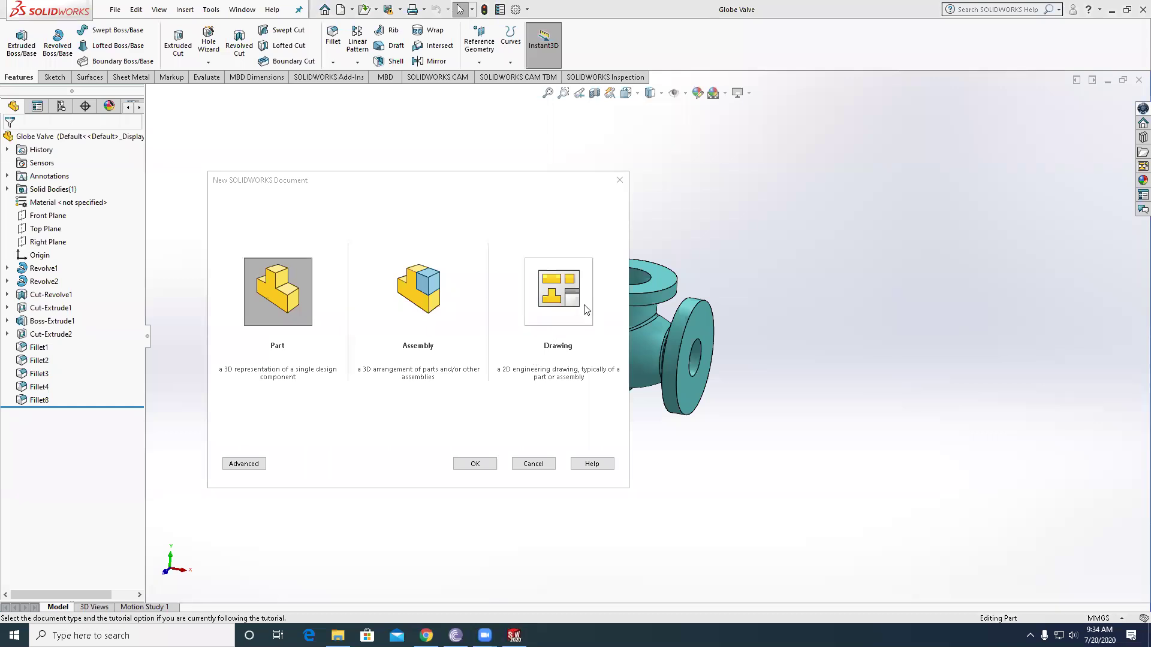
left_click(473, 466)
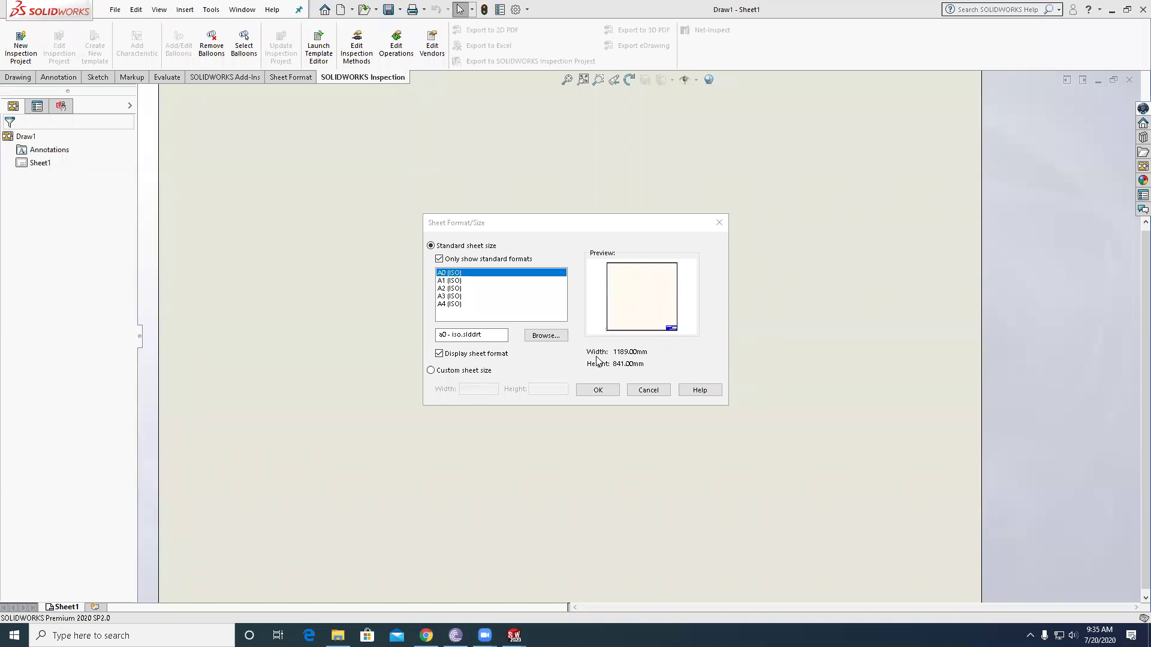
left_click(608, 392)
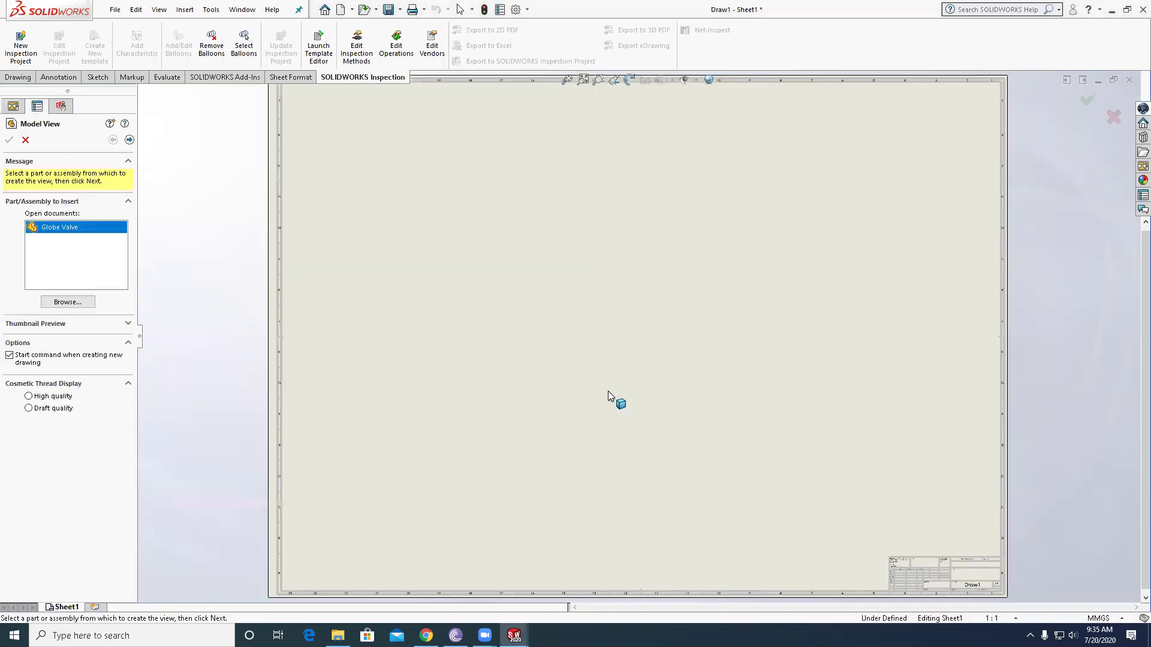
left_click(25, 139)
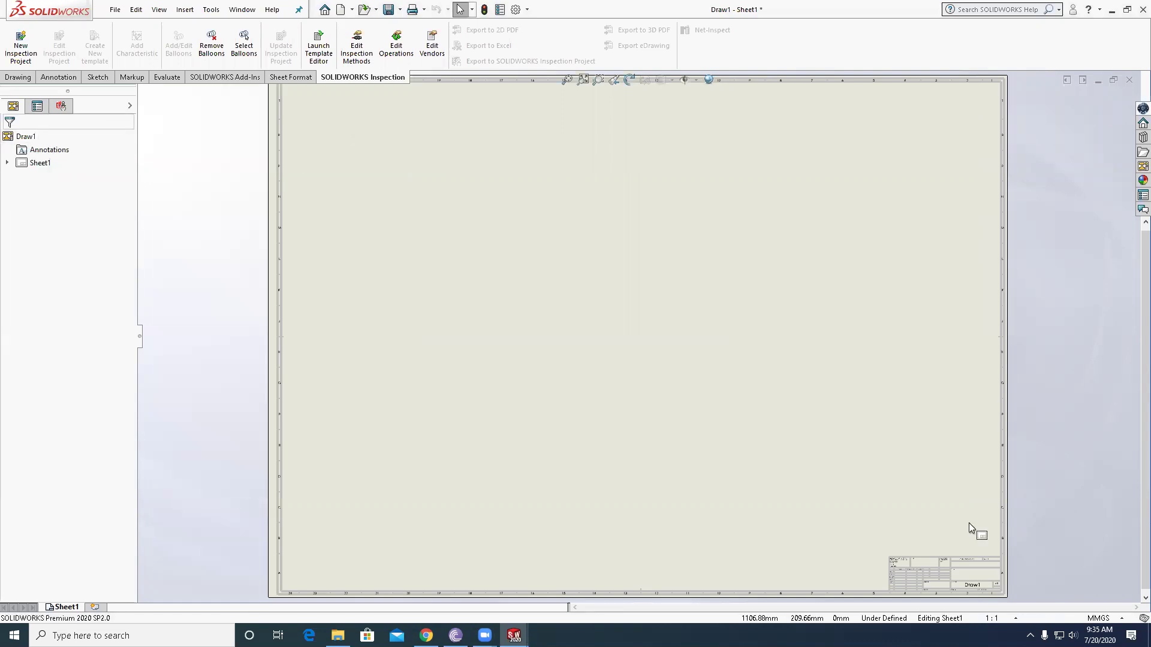
- Examine the title block fields in the sheet's lower-right corner and the overall sheet layout
scroll(857, 330, "up", 3)
scroll(709, 400, "down", 6)
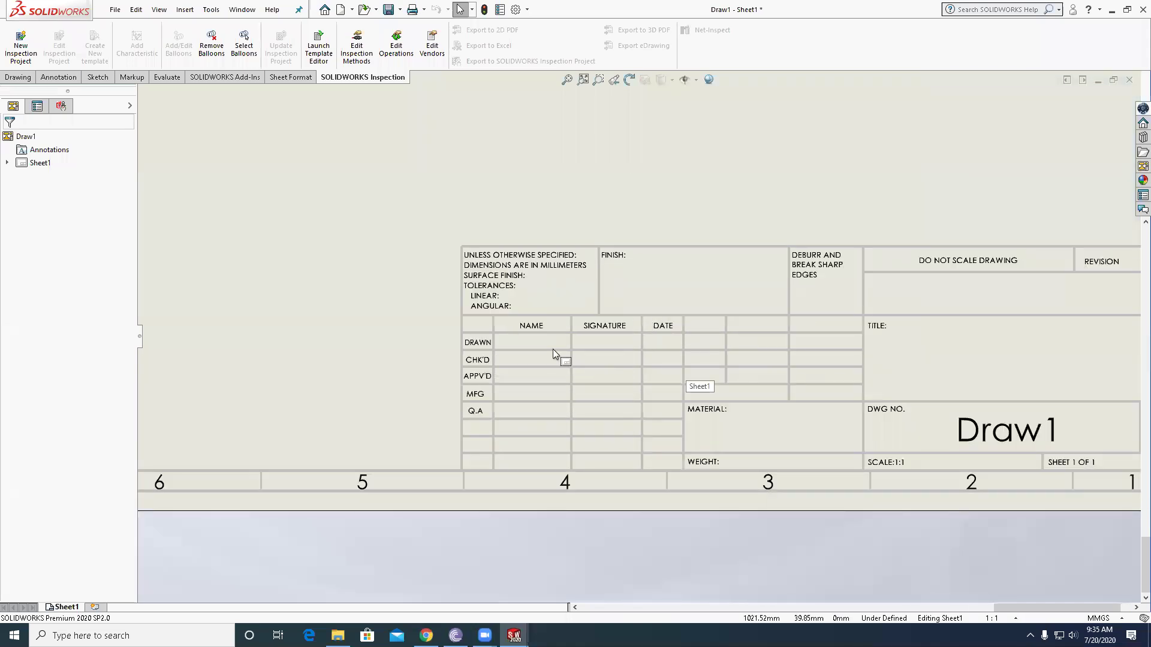
scroll(553, 349, "up", 3)
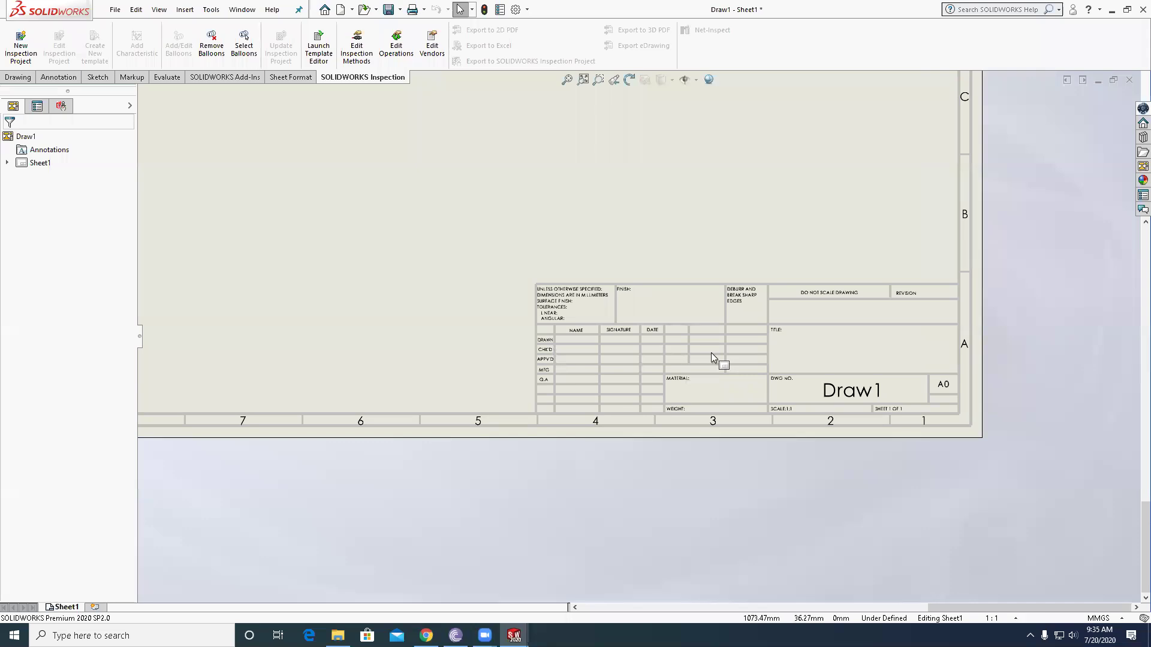
scroll(711, 352, "down", 1)
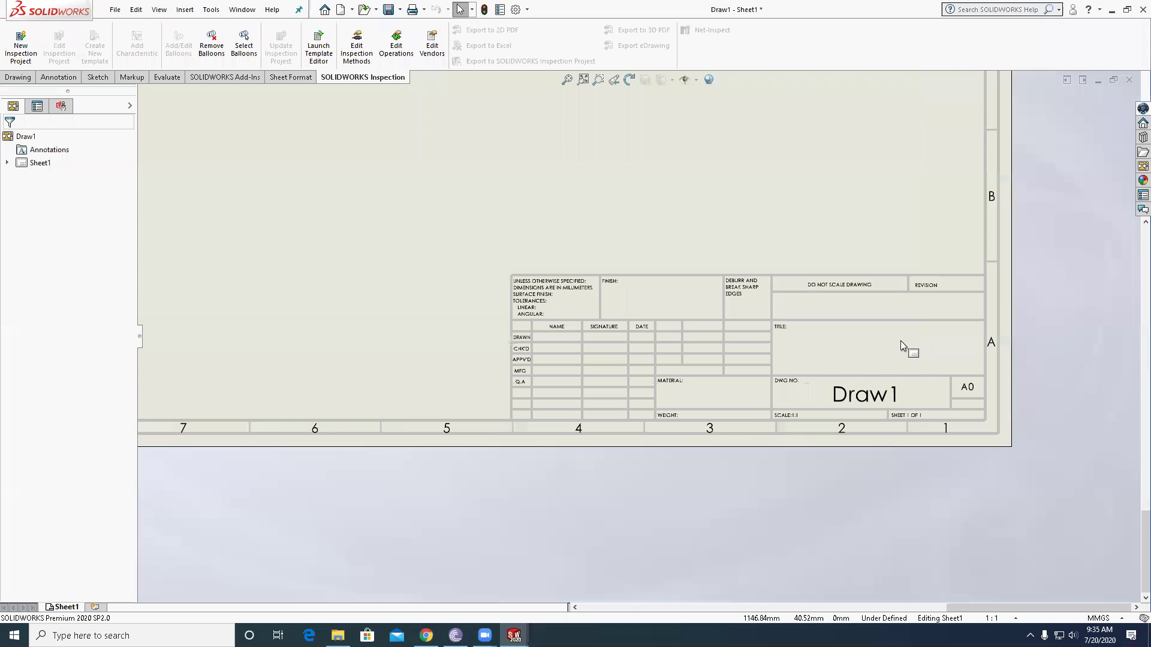
key("f")
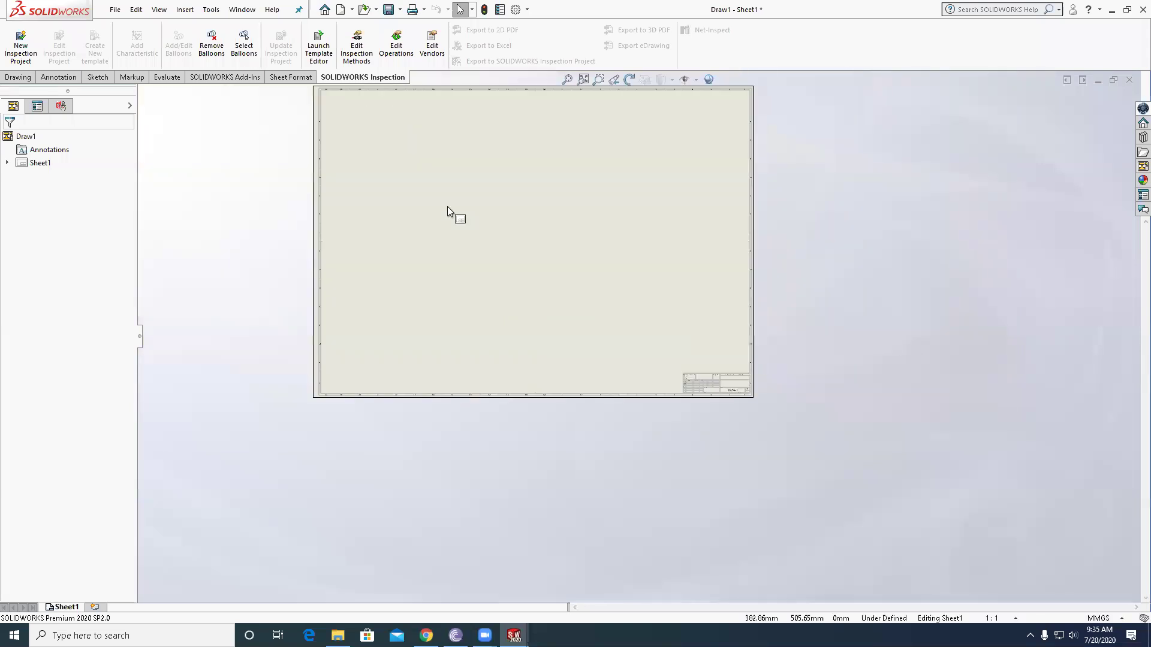
key("z")
key("shift+z")
key("z")
key("shift+z")
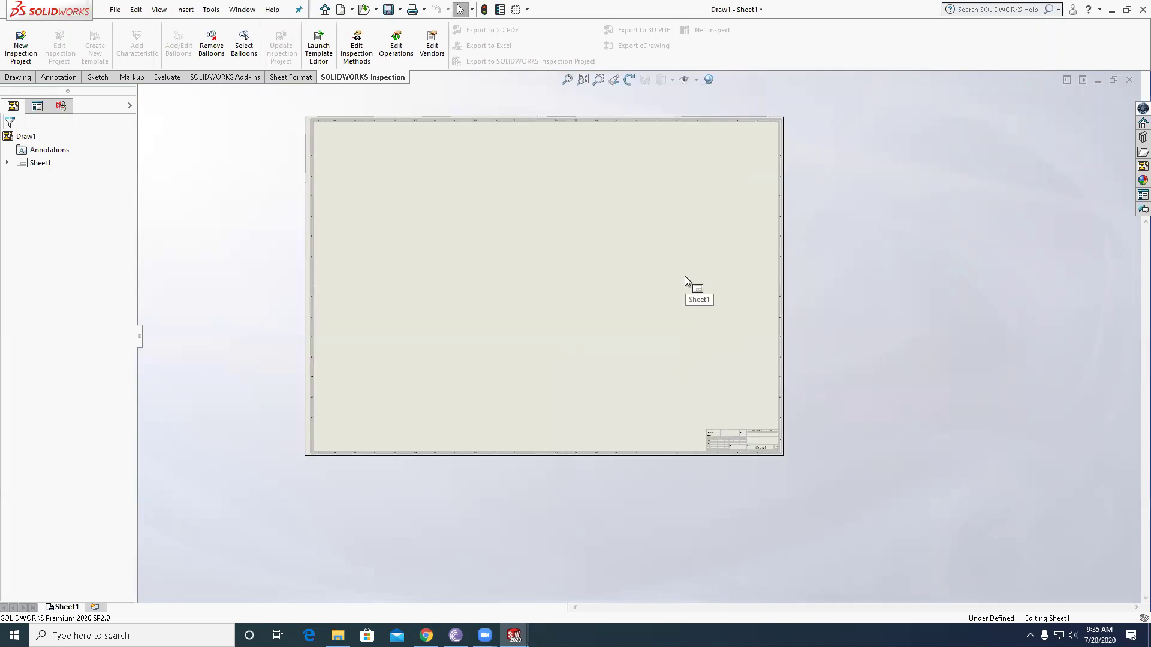
- Open the sheet format for editing and delete the first vertical divider right of the title block's DATE column
right_click(685, 276)
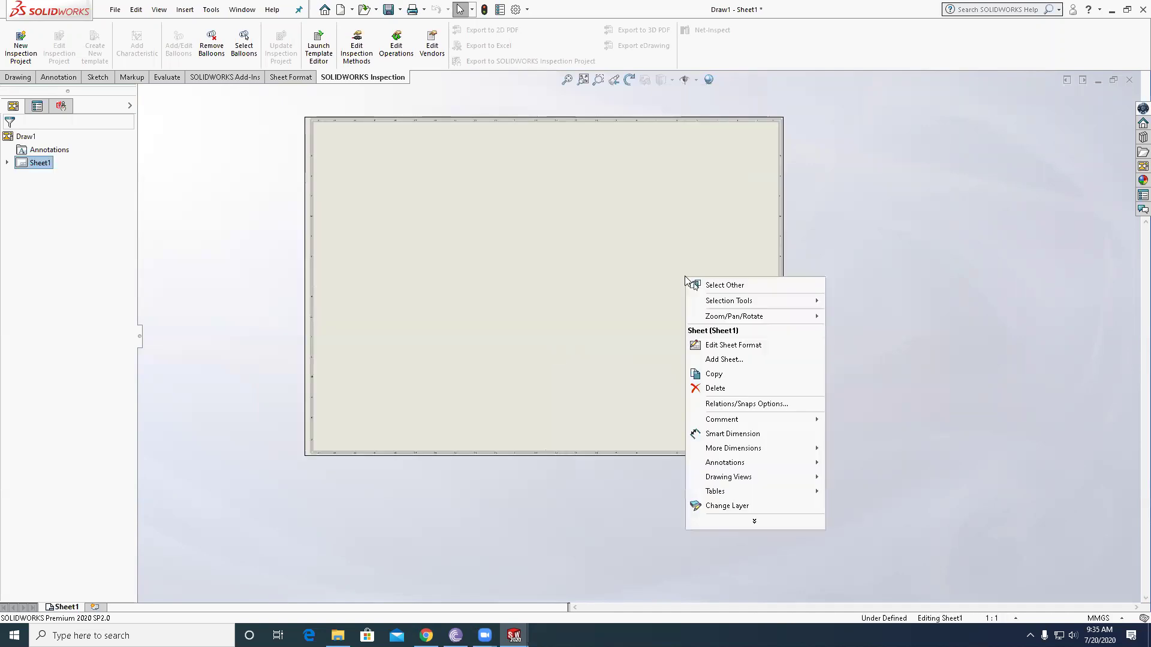
left_click(714, 346)
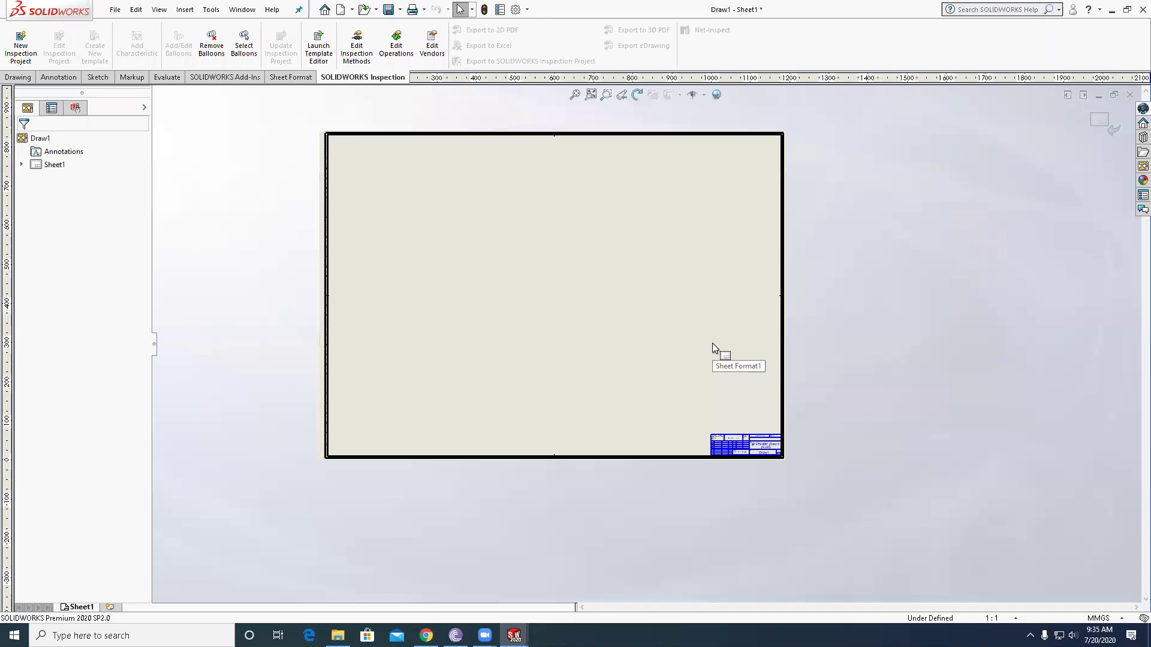
scroll(742, 470, "down", 3)
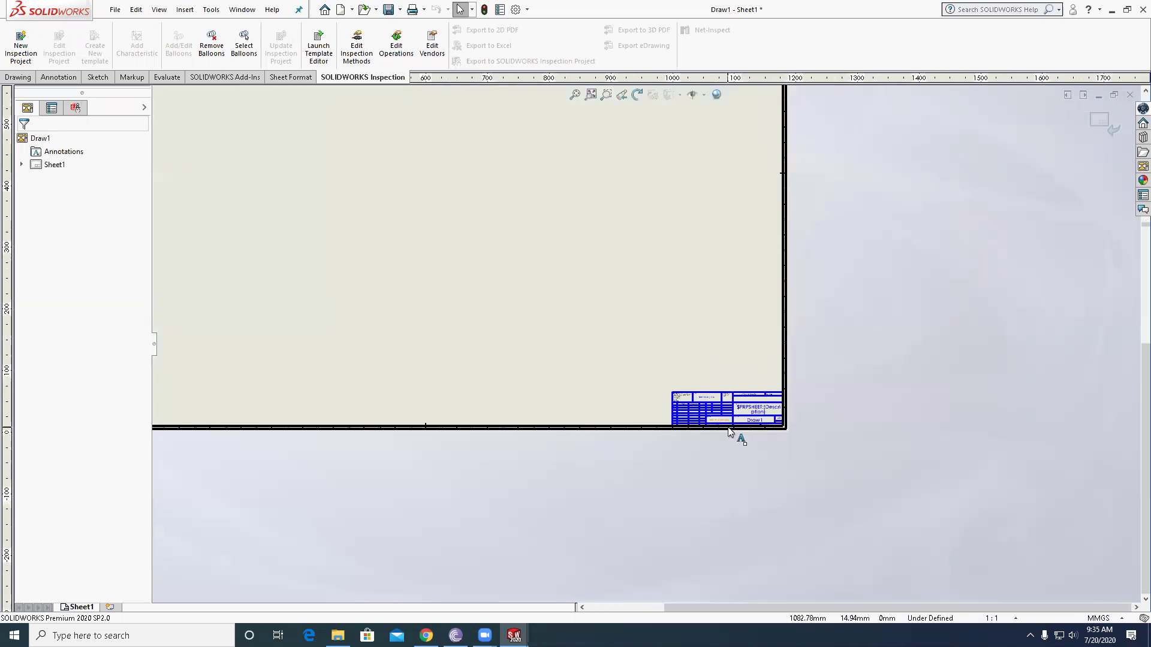
scroll(687, 385, "down", 6)
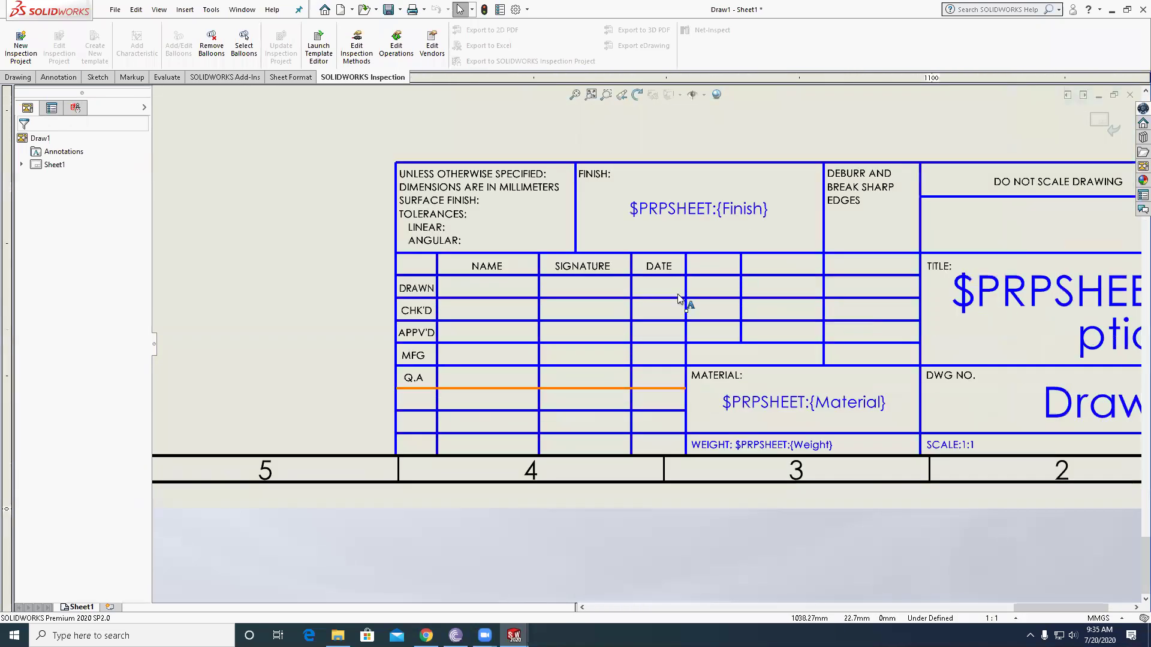
left_click(741, 282)
key("Delete")
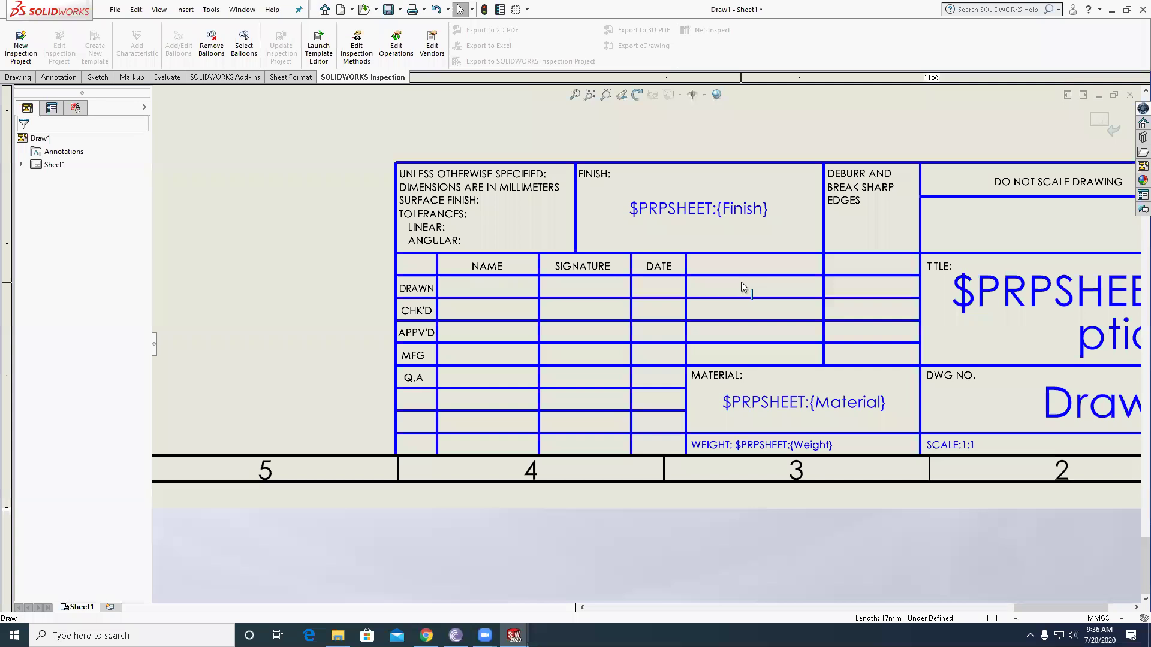
- Draw two vertical lines about 21.25 mm long in the title block's empty cells, from below the FINISH box to the MATERIAL box
left_click(97, 76)
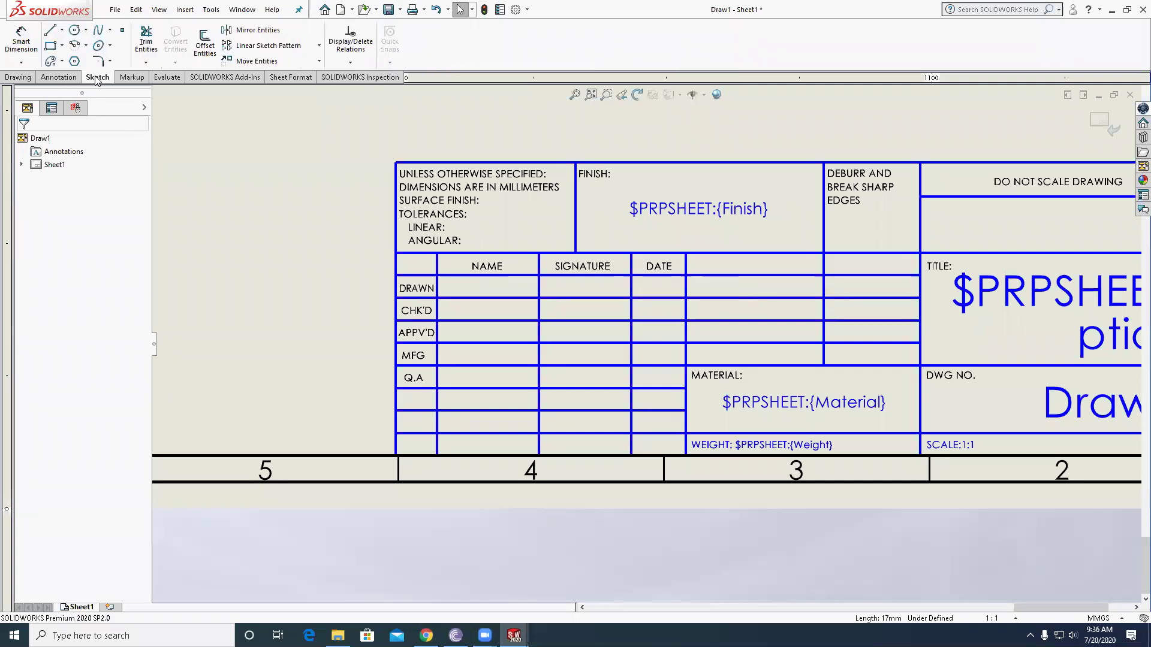
left_click(52, 31)
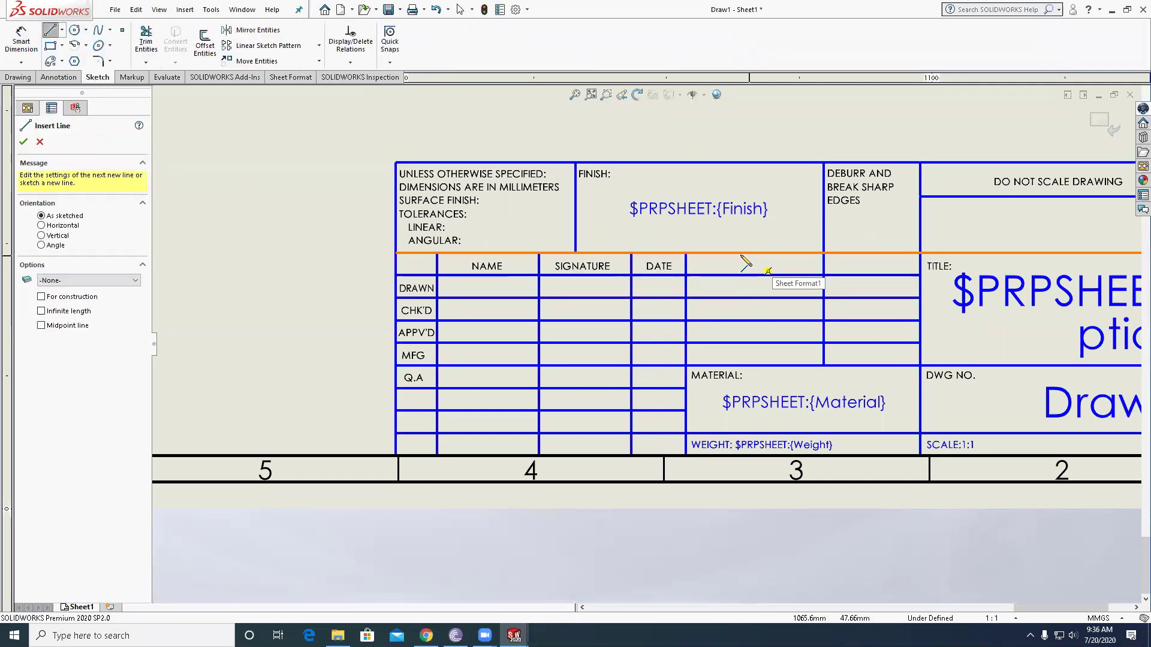
left_click(743, 253)
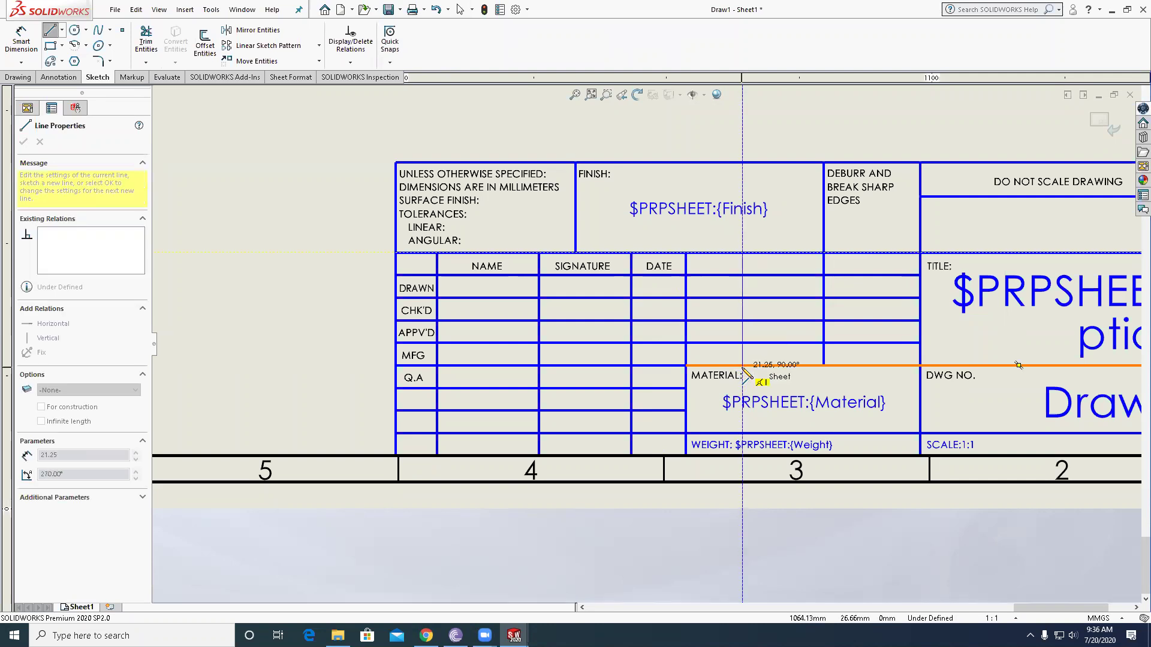
double_click(744, 365)
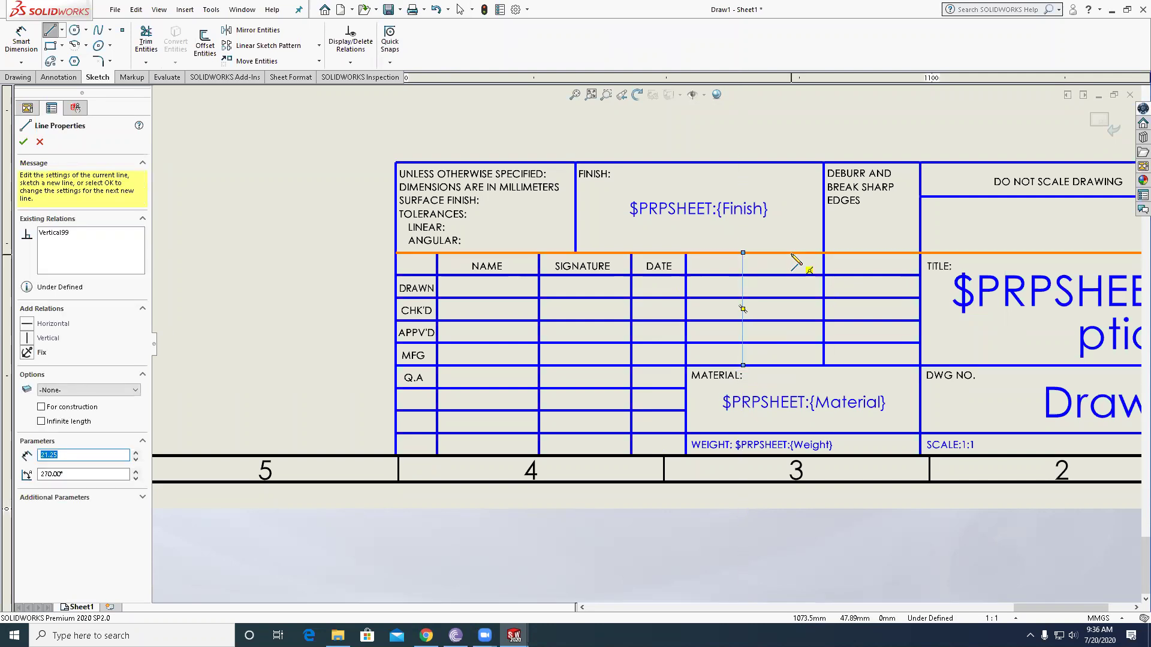
left_click(789, 253)
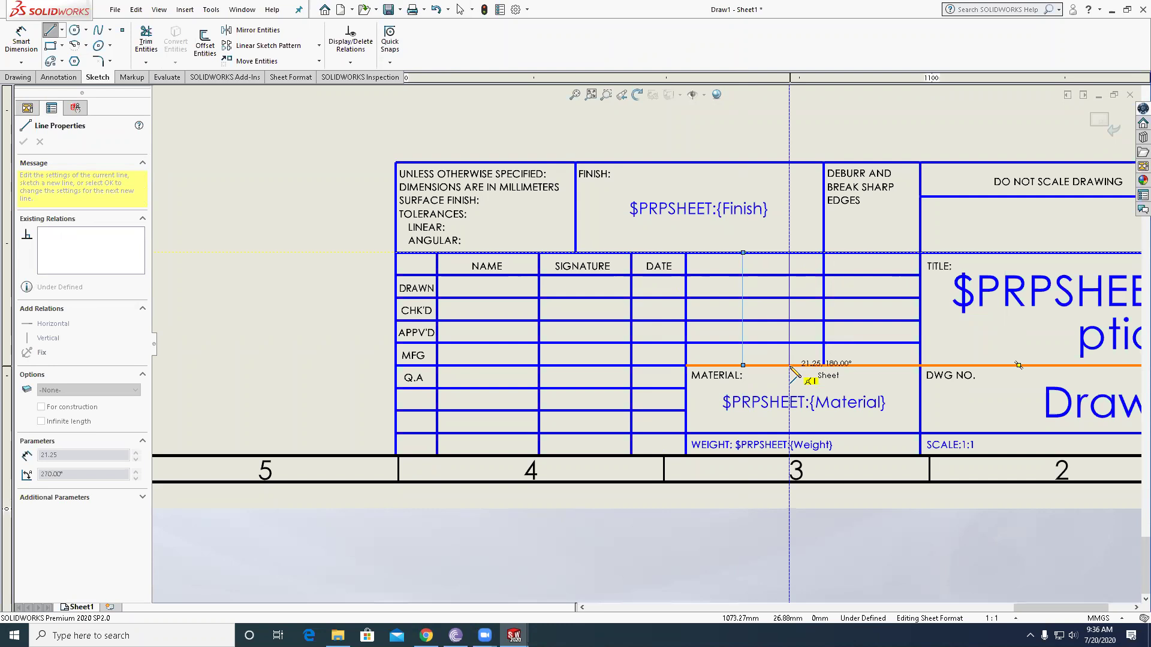
double_click(788, 366)
key("Escape")
key("Escape")
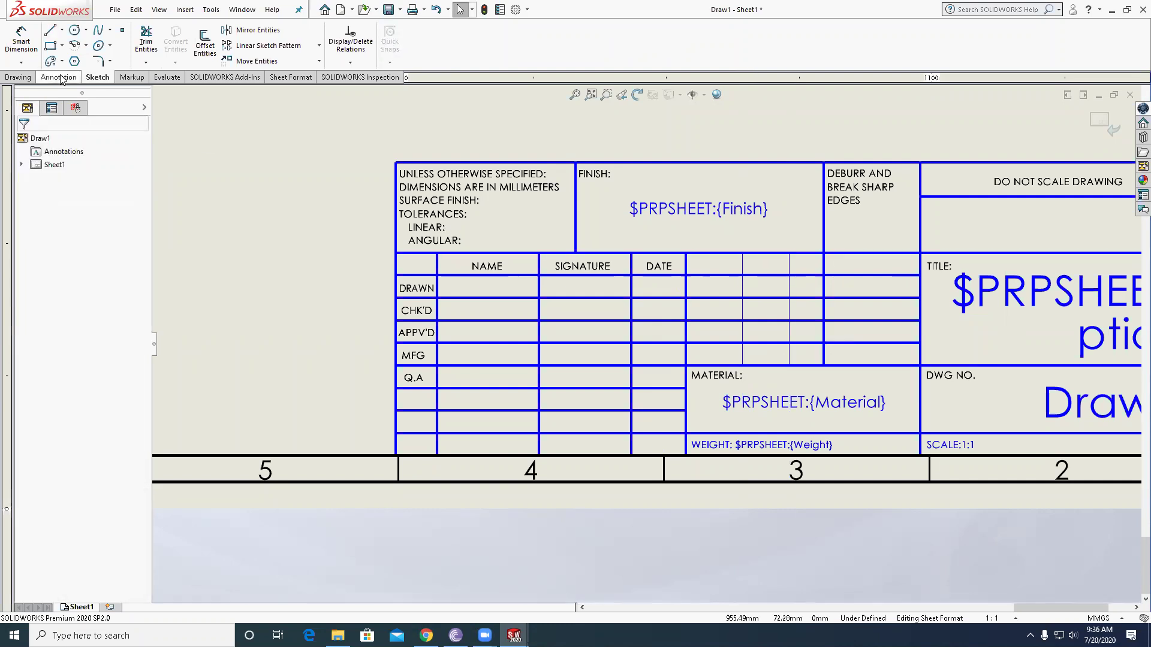
left_click(58, 76)
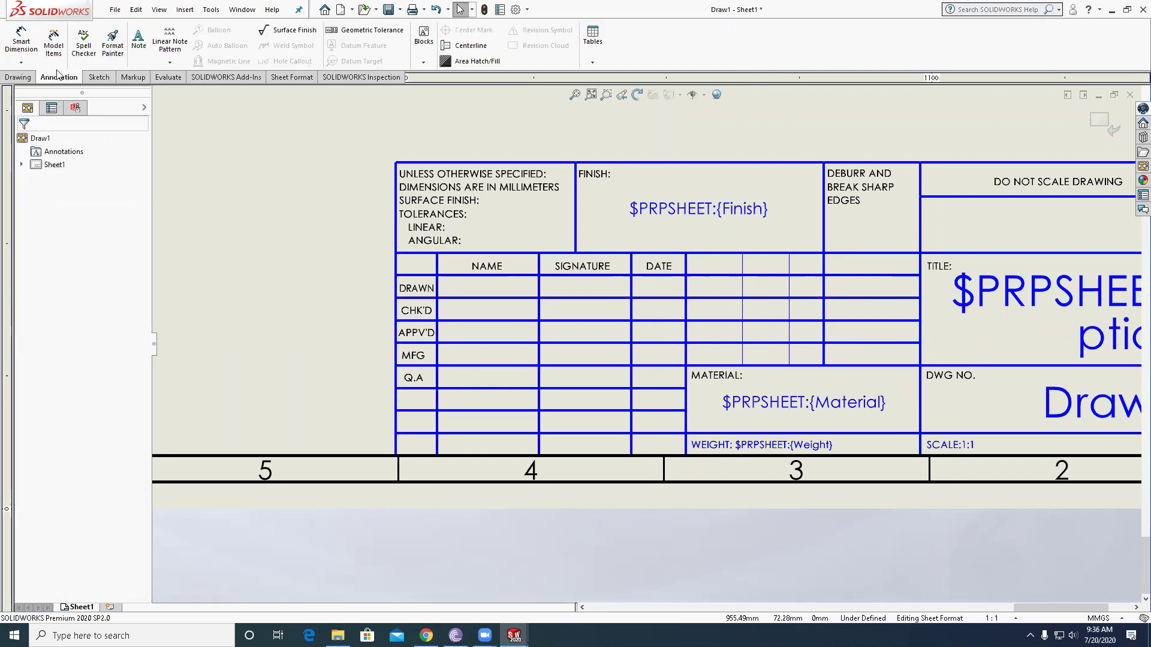
left_click(113, 42)
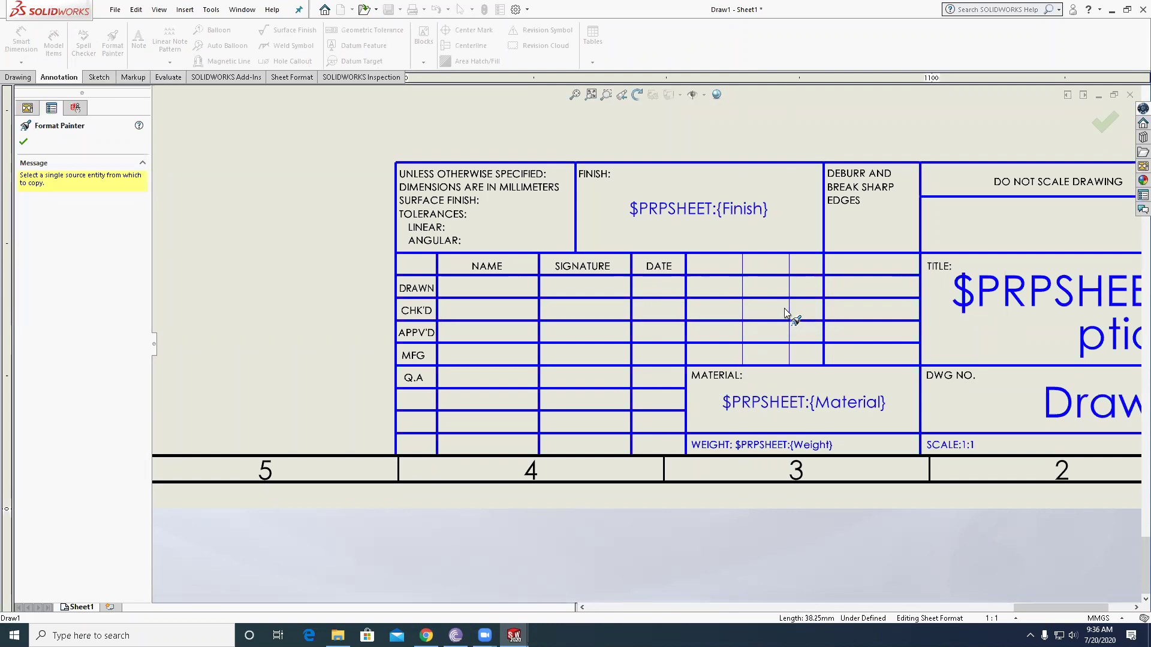
key("Escape")
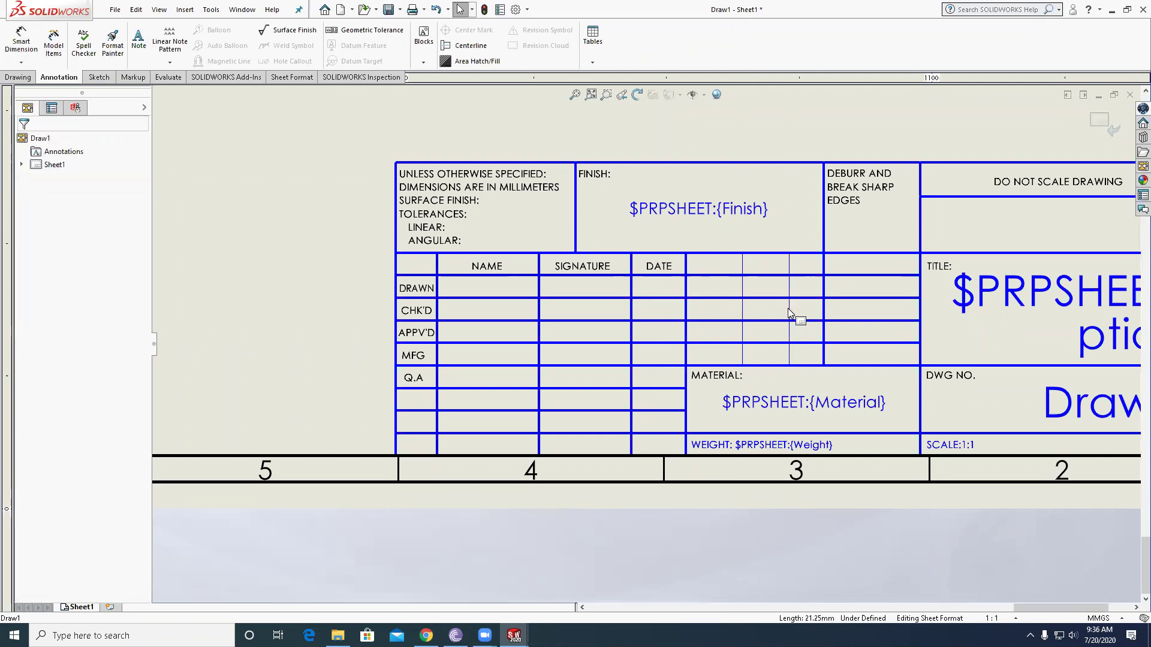
- Exit sheet format editing and return to the full drawing sheet
scroll(788, 311, "up", 3)
scroll(788, 312, "up", 3)
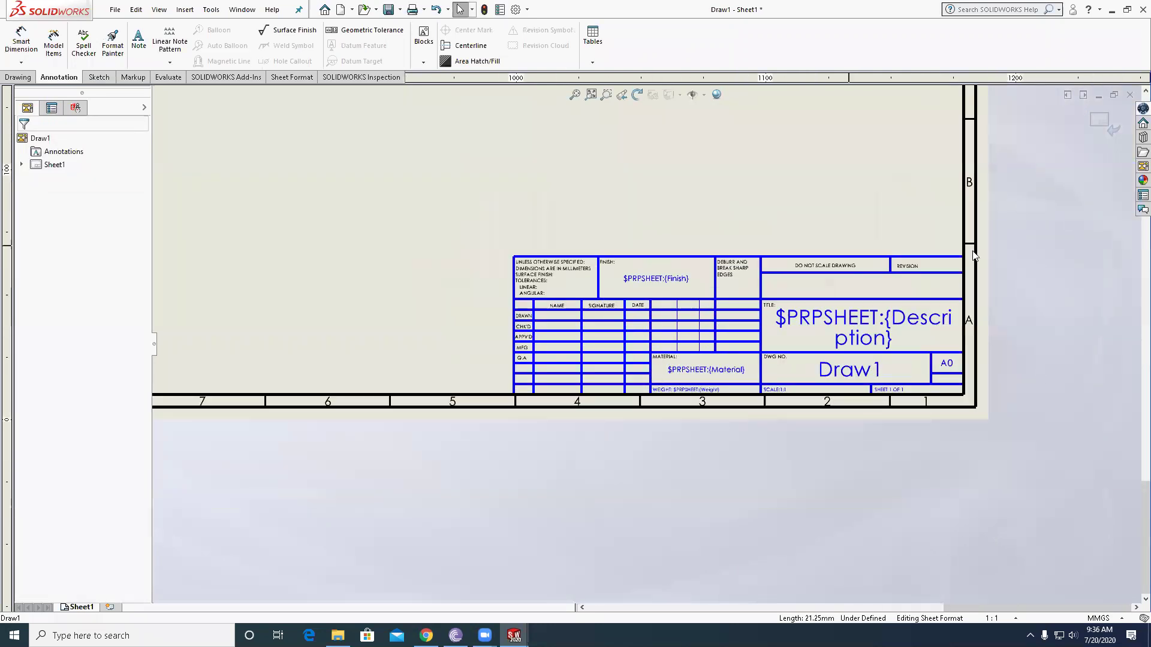
left_click(1112, 127)
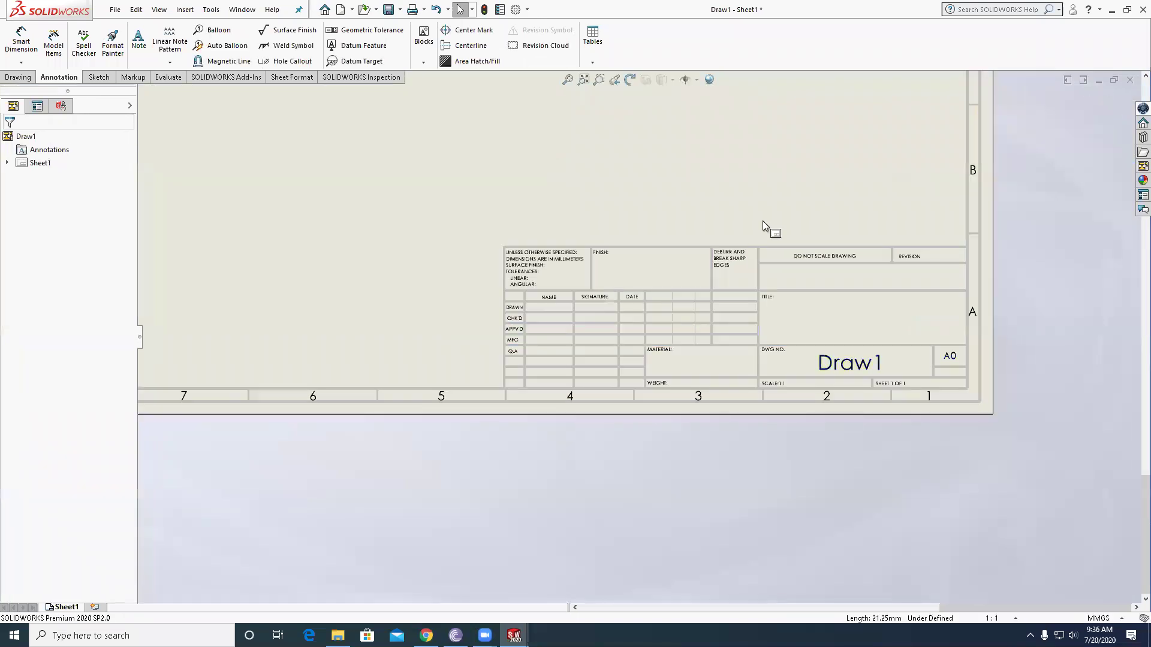
scroll(730, 238, "up", 2)
scroll(730, 238, "up", 2)
key("f")
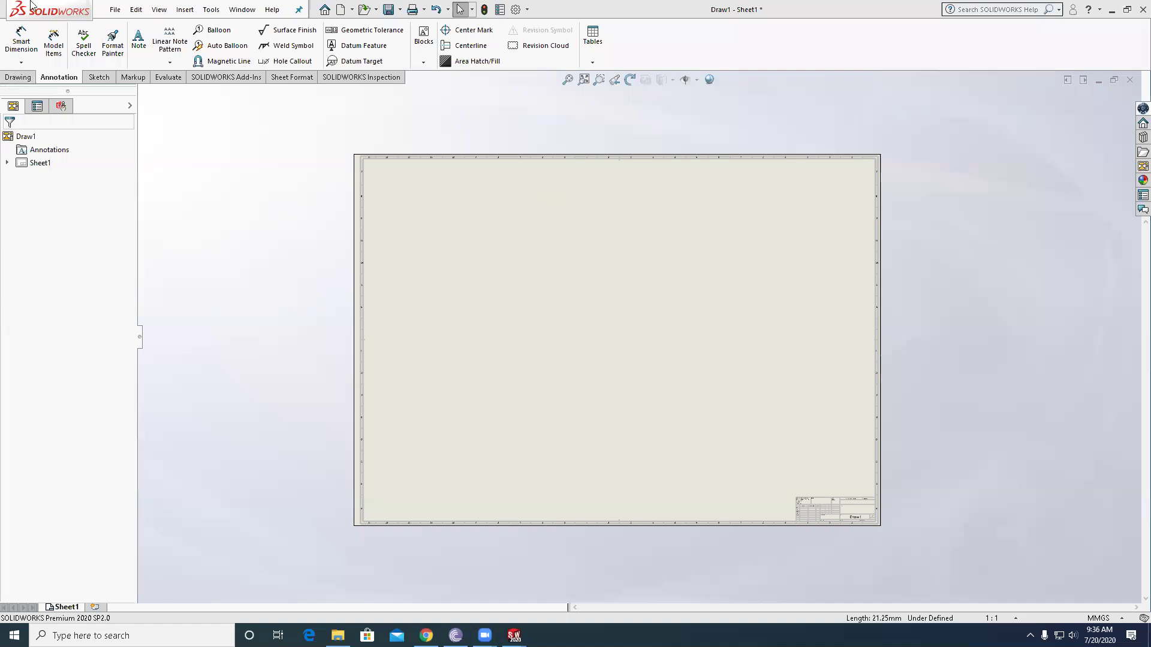
- Insert a front model view of the Globe Valve part from the Desktop's lecture folder in the sheet's upper-left area
left_click(15, 78)
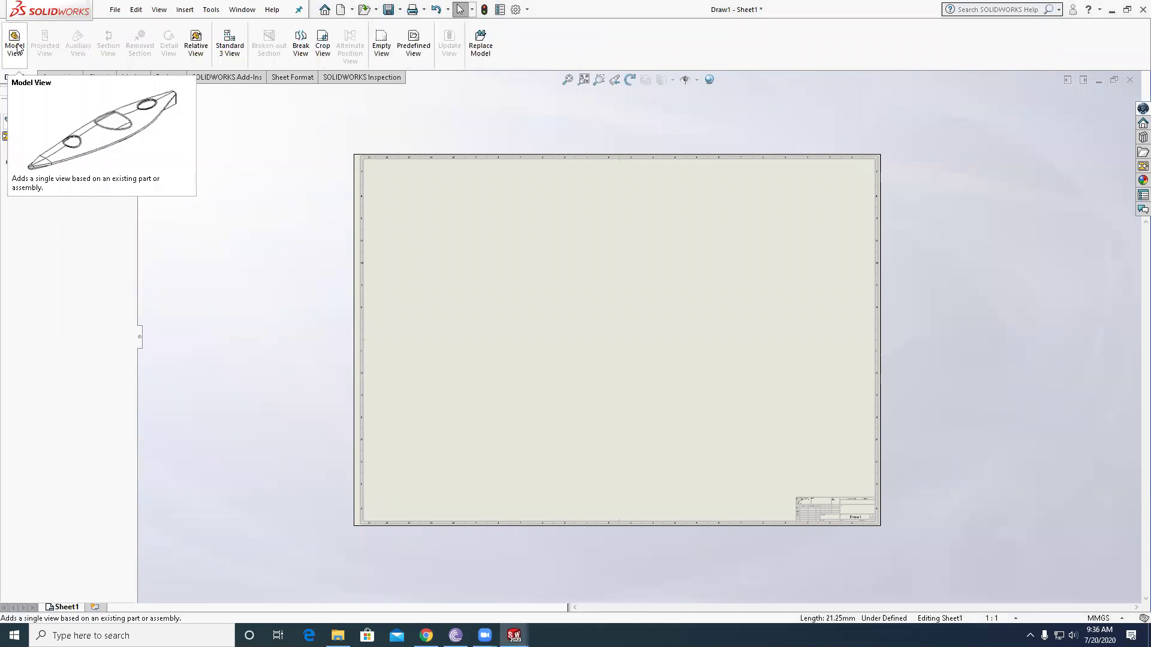
left_click(16, 46)
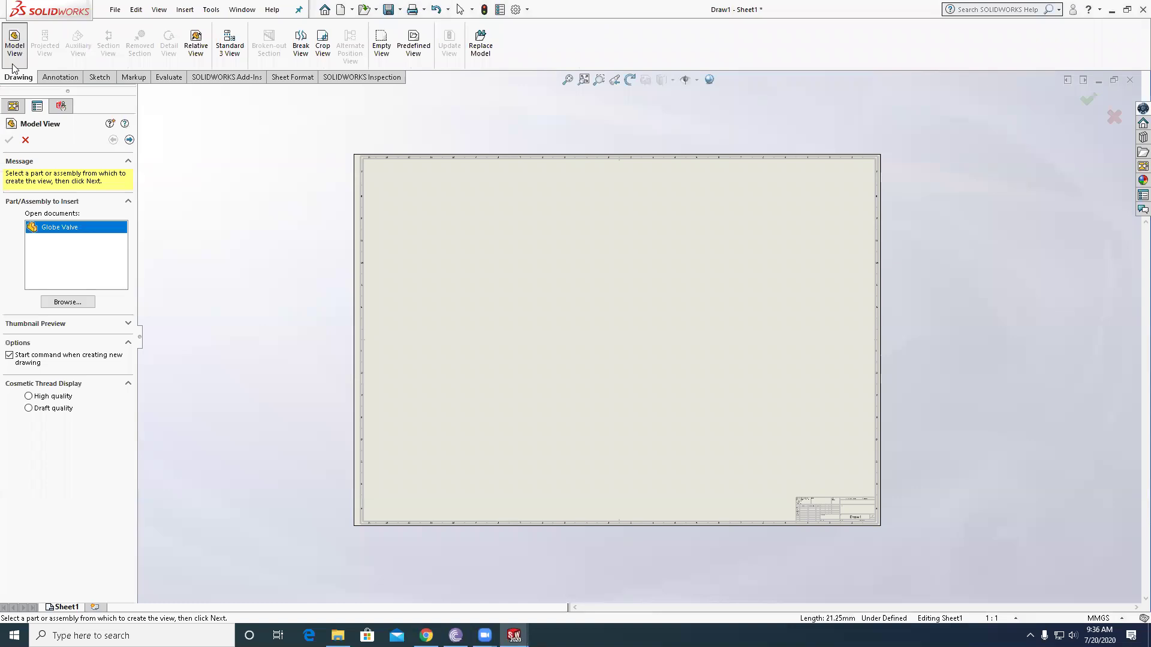
left_click(61, 304)
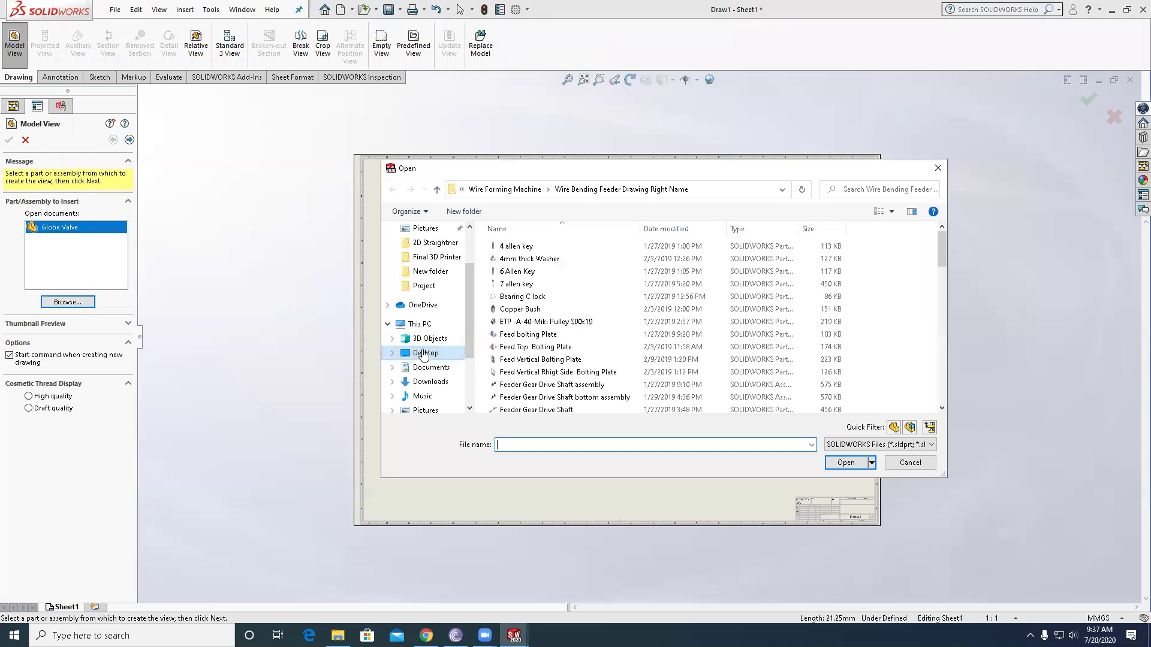
left_click(446, 353)
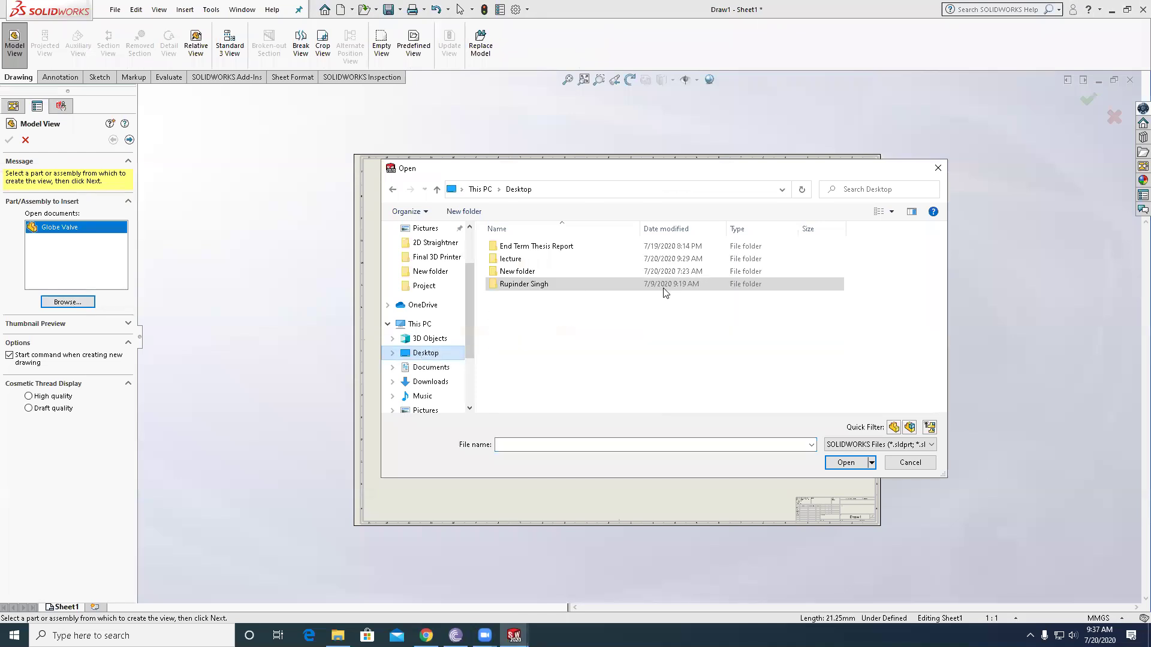
double_click(514, 259)
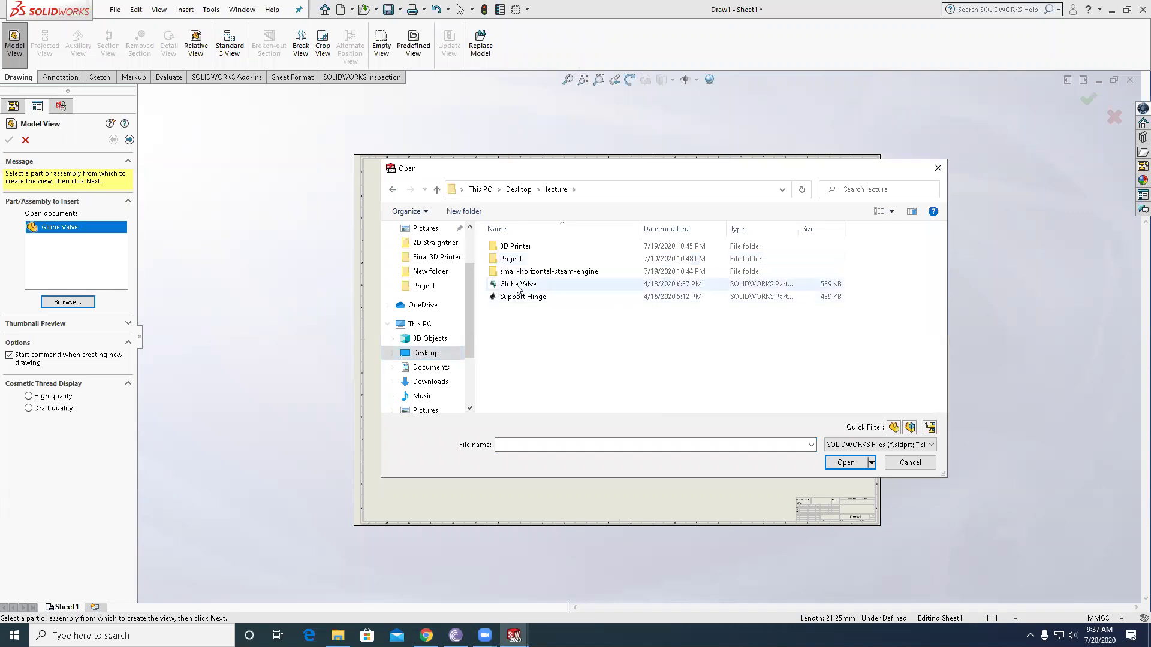
left_click(519, 285)
left_click(840, 463)
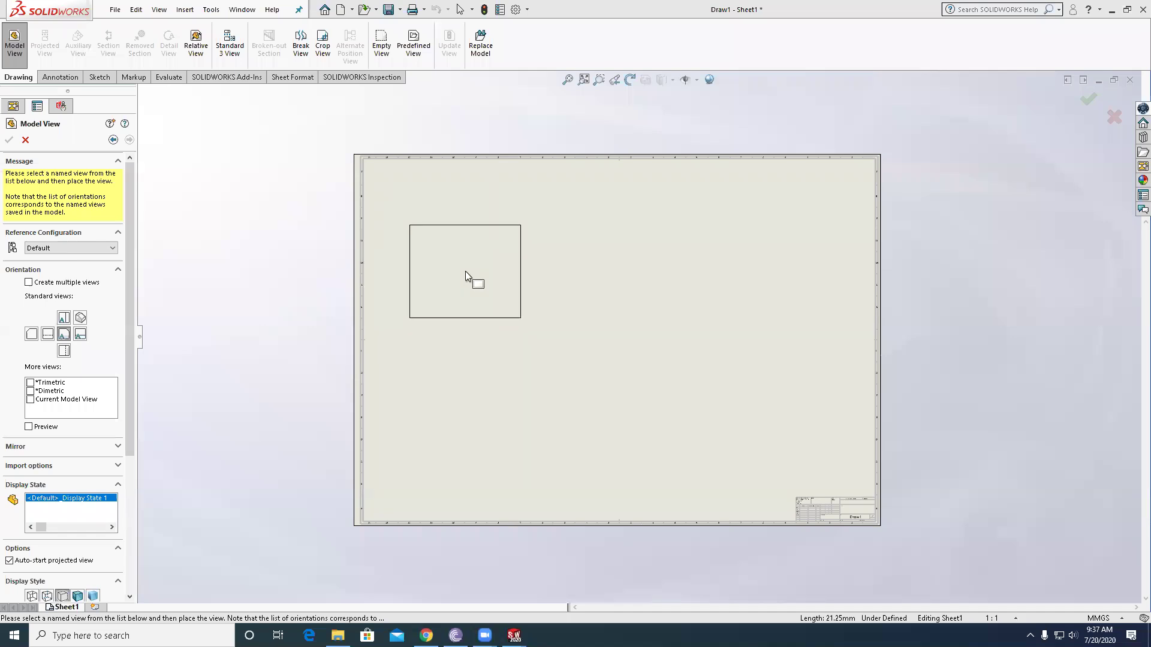
left_click(494, 379)
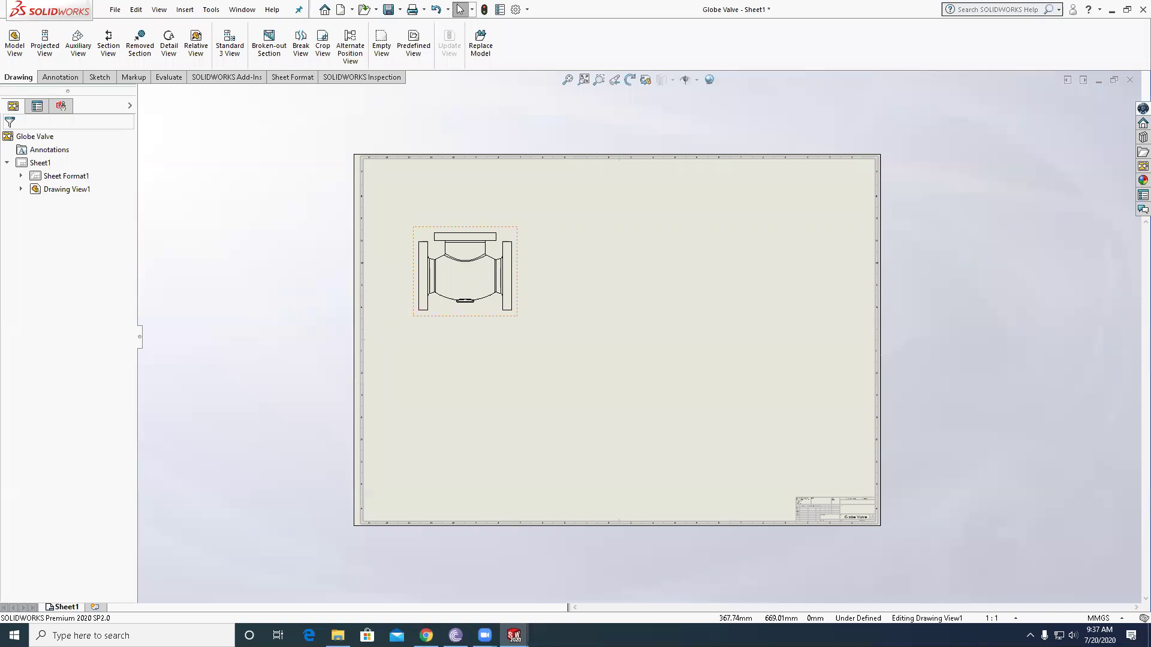
- Try several standard orientations on the placed model view and set it to the Top orientation
left_click(517, 243)
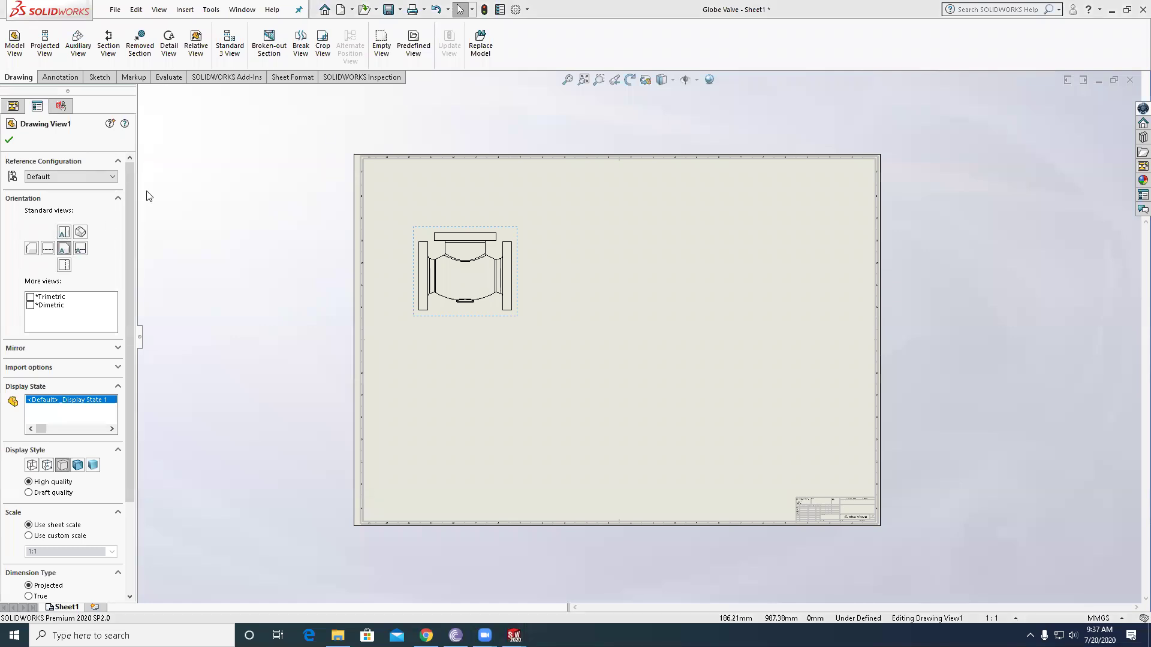
left_click(65, 233)
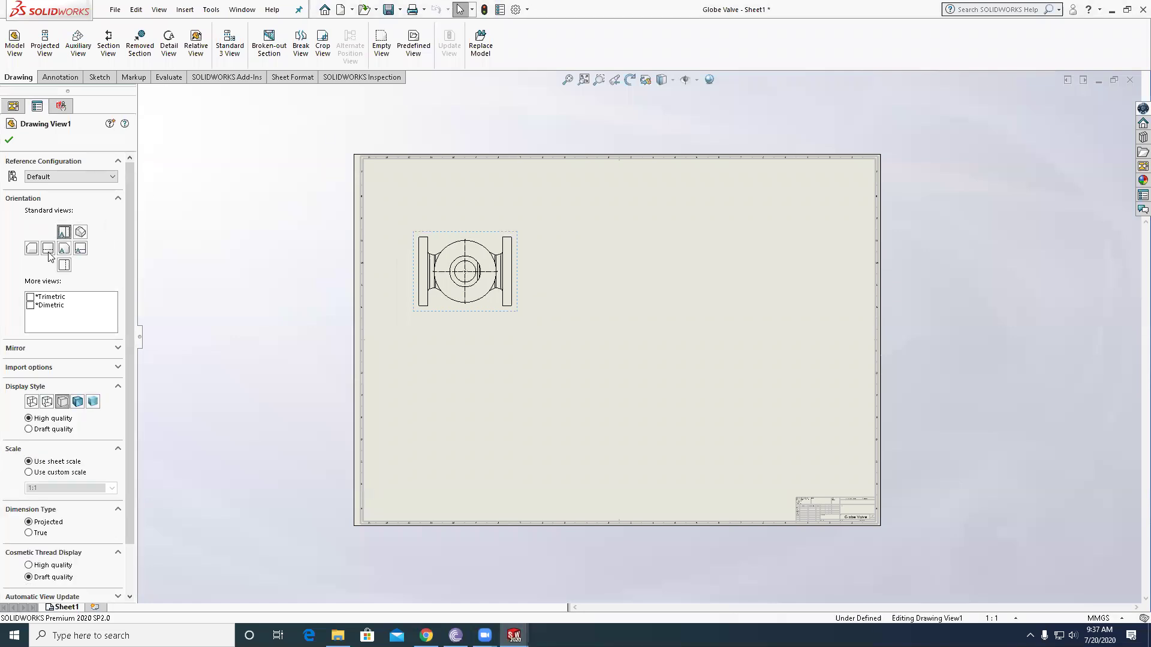
left_click(36, 252)
left_click(48, 249)
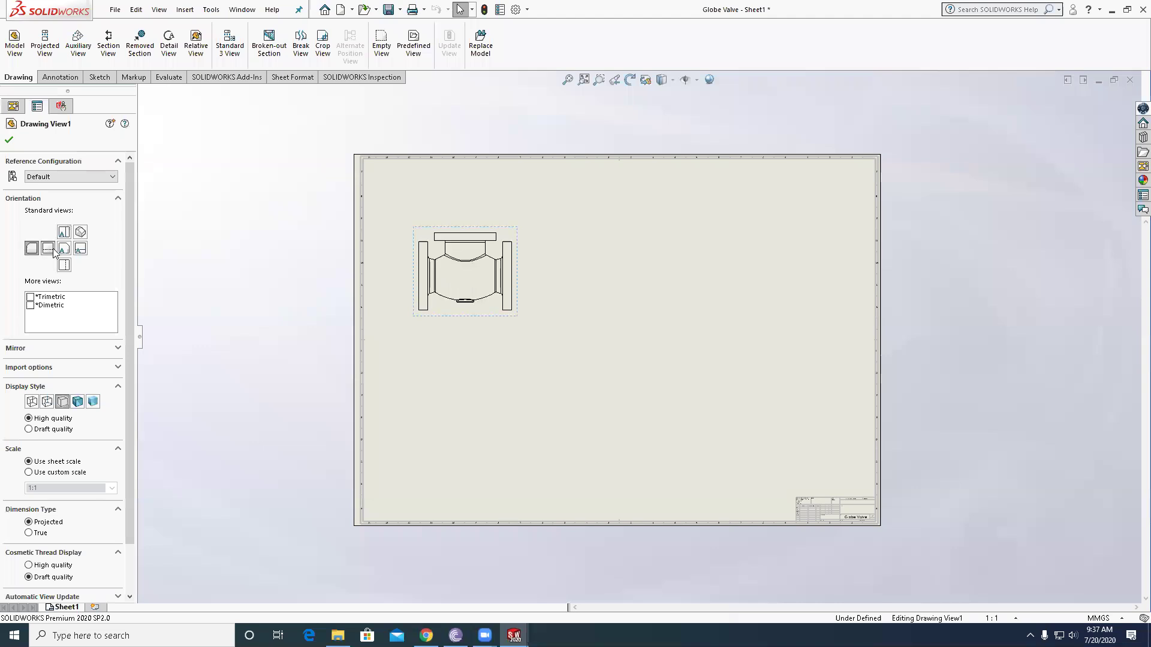
left_click(64, 265)
left_click(64, 248)
left_click(81, 232)
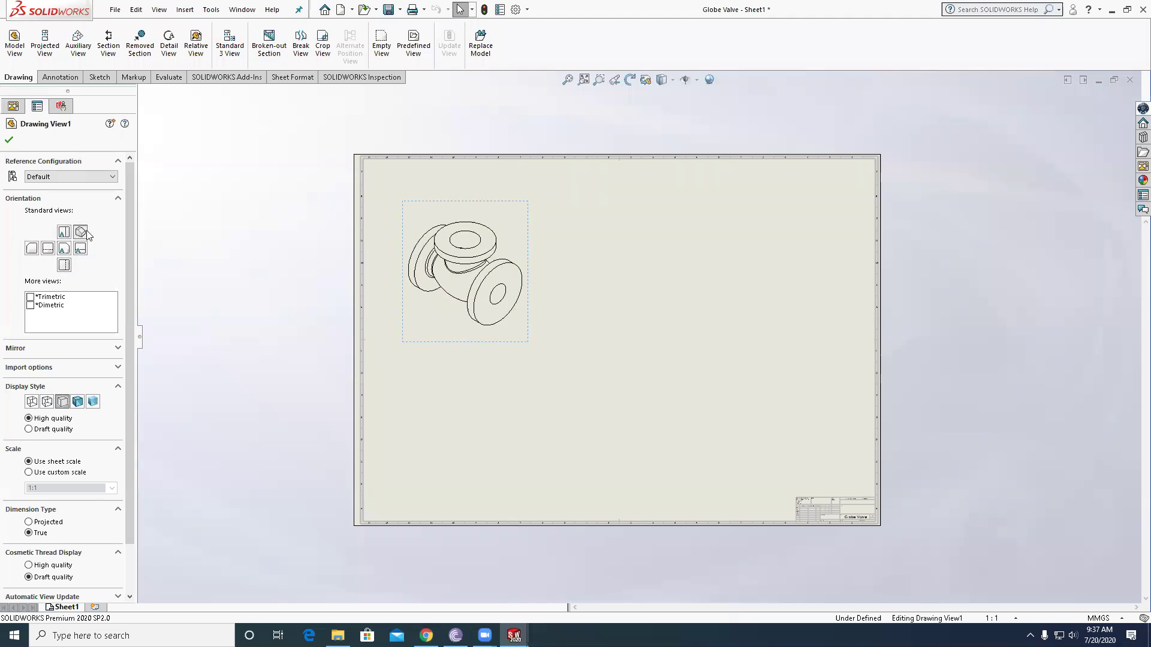
left_click(64, 234)
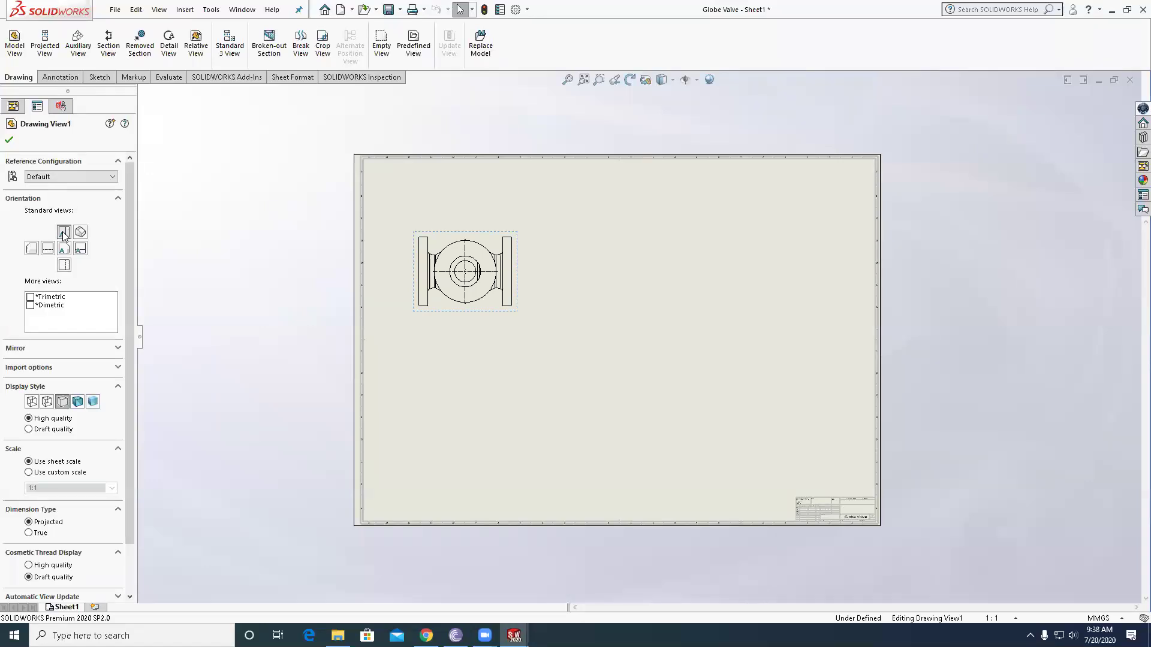
- Try the Hidden Lines Visible and shaded display styles on the top view, and return it to Hidden Lines Removed
left_click(48, 407)
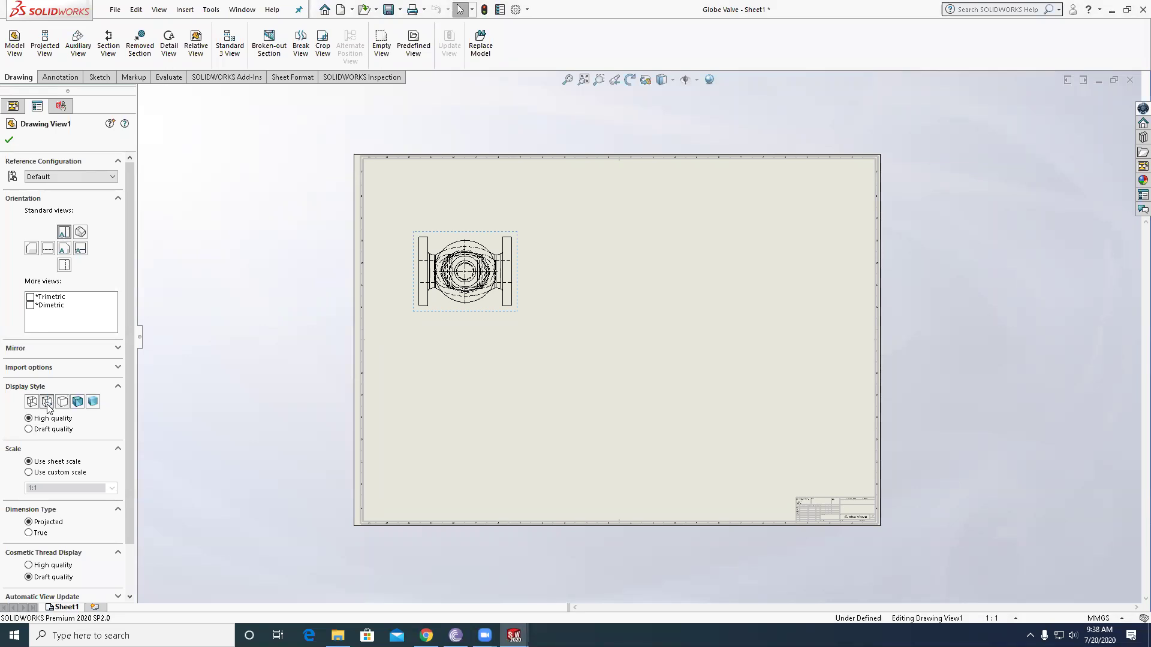
left_click(76, 403)
left_click(93, 402)
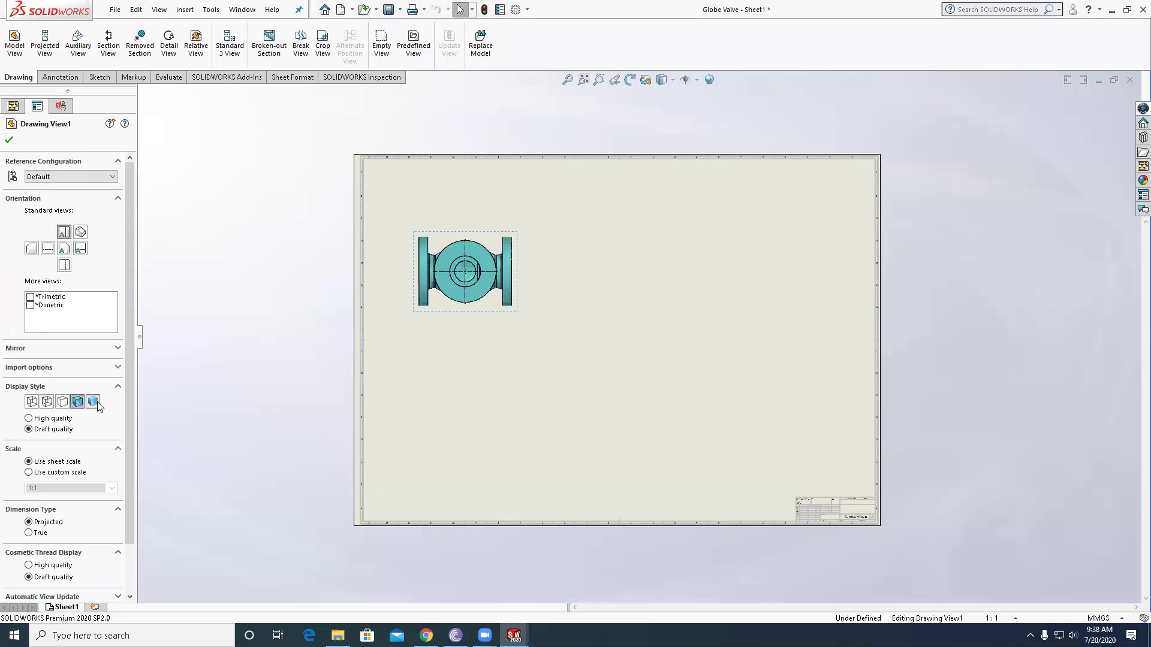
left_click(65, 406)
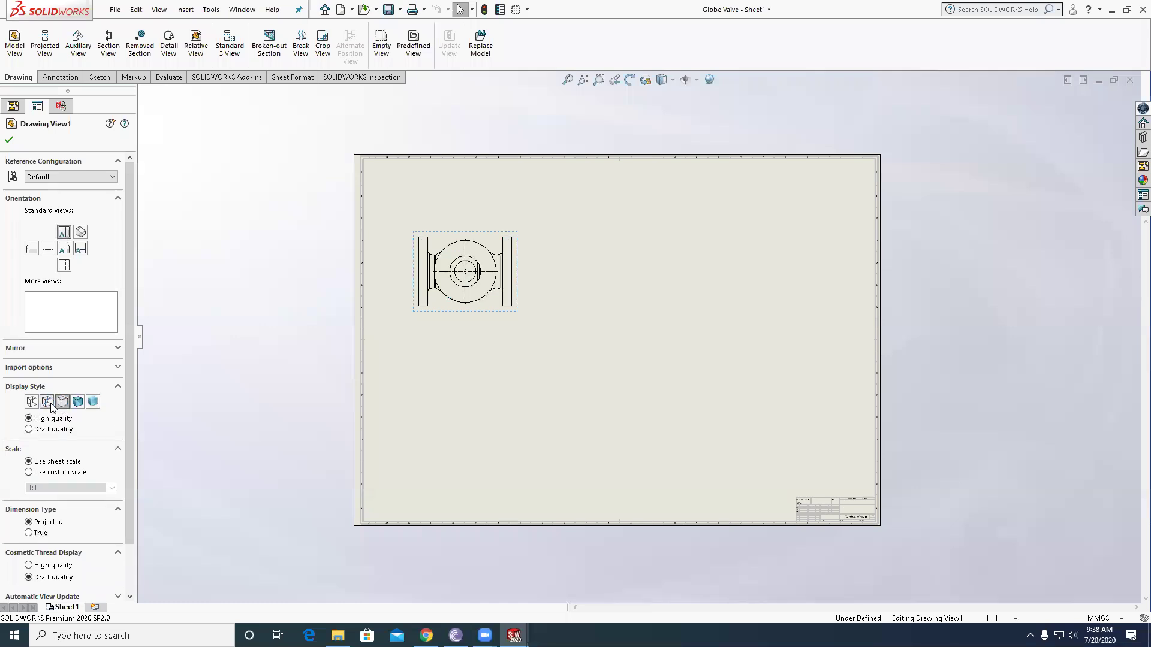
left_click(49, 403)
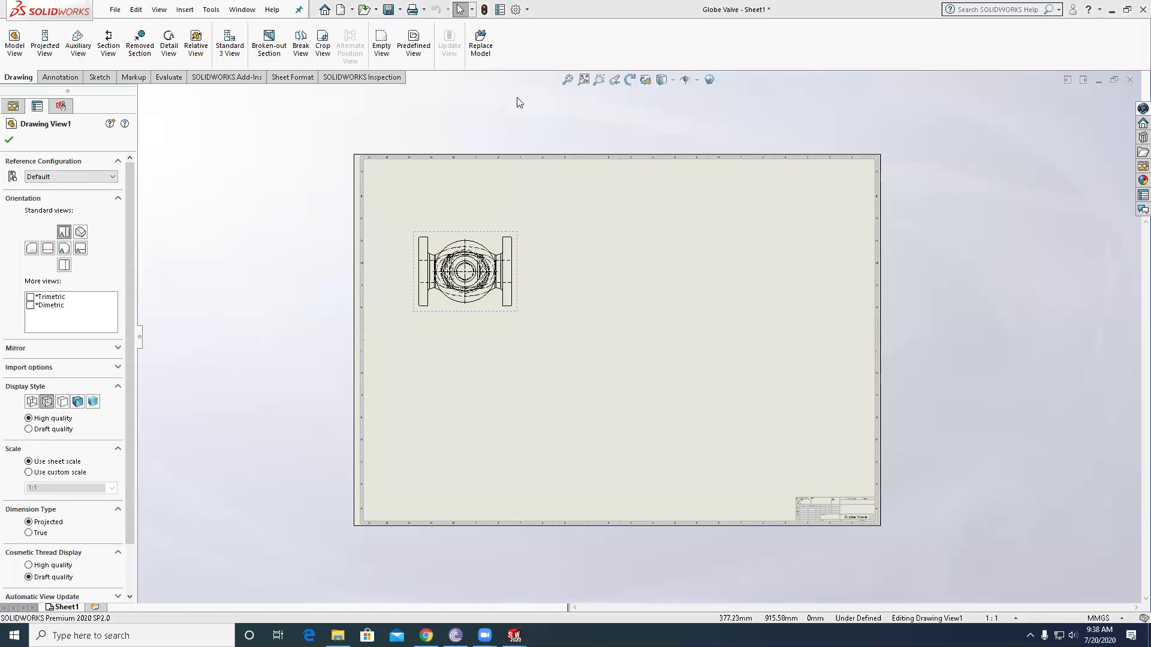
scroll(451, 300, "down", 3)
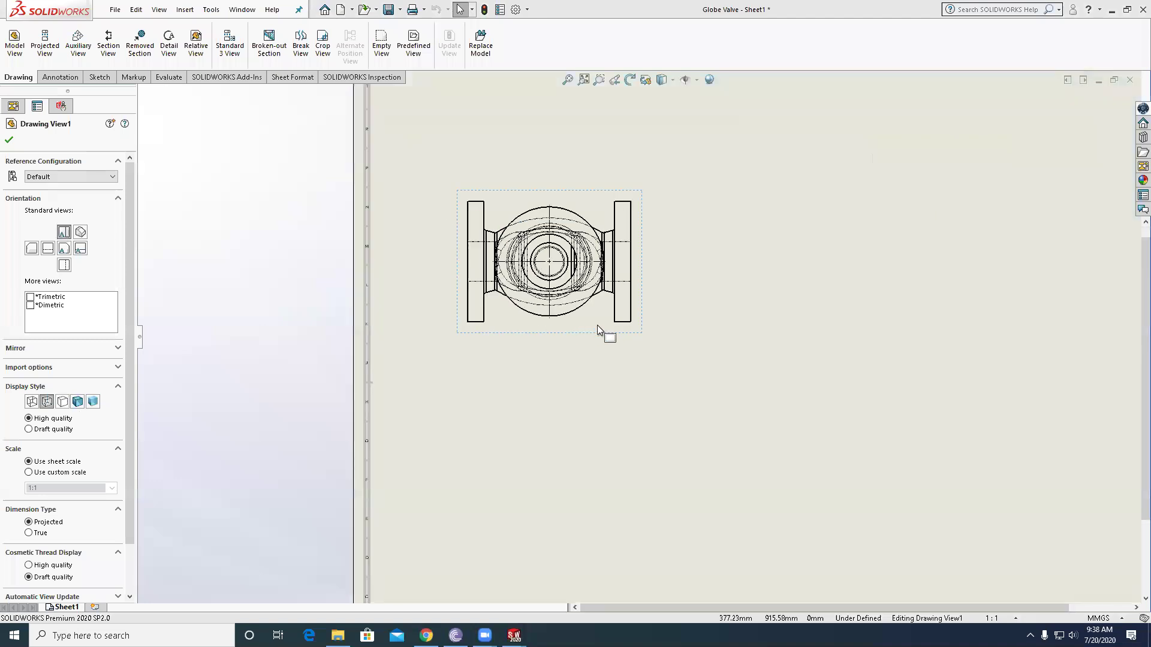
scroll(597, 324, "down", 2)
left_click(63, 402)
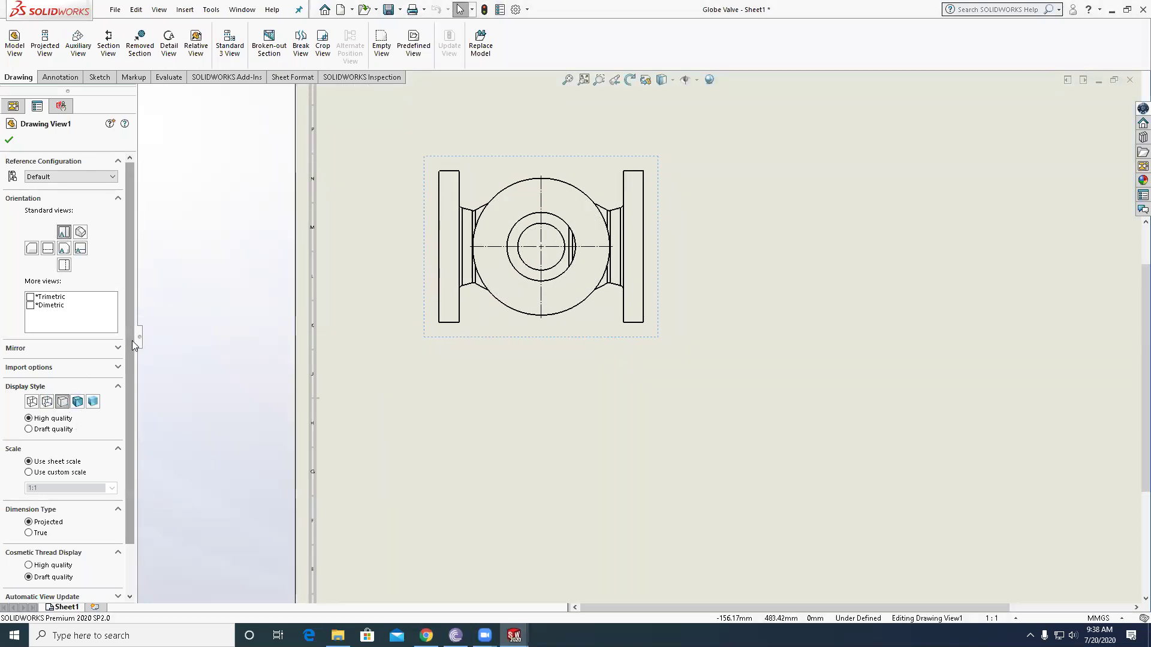
left_click_drag(132, 340, 133, 382)
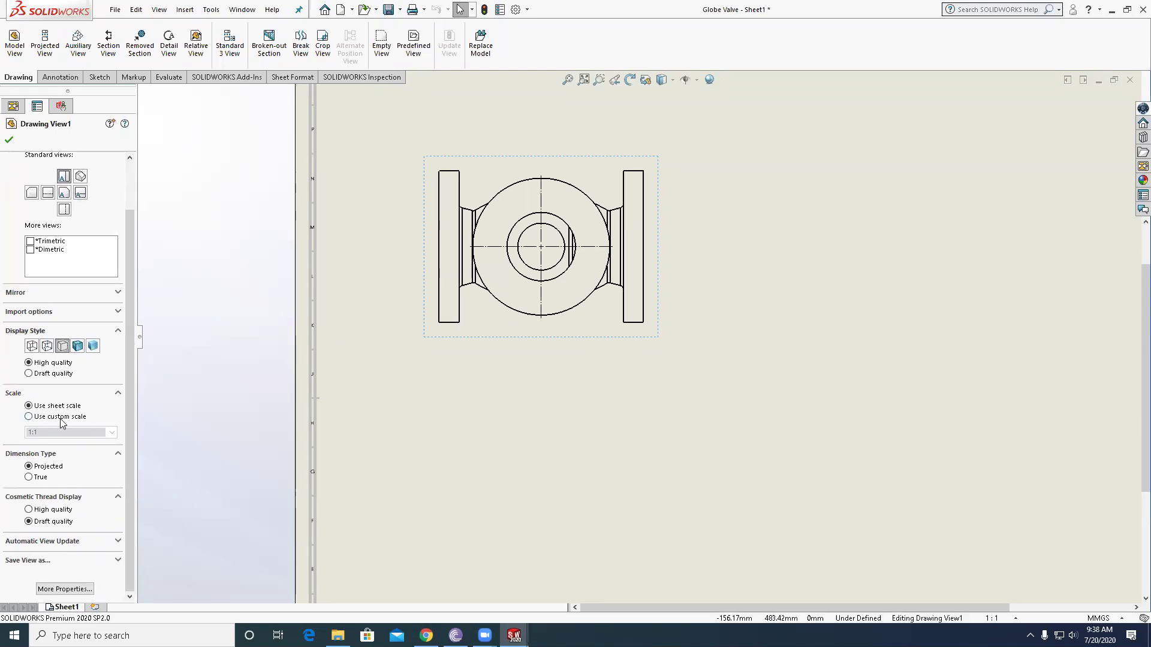
scroll(638, 336, "up", 2)
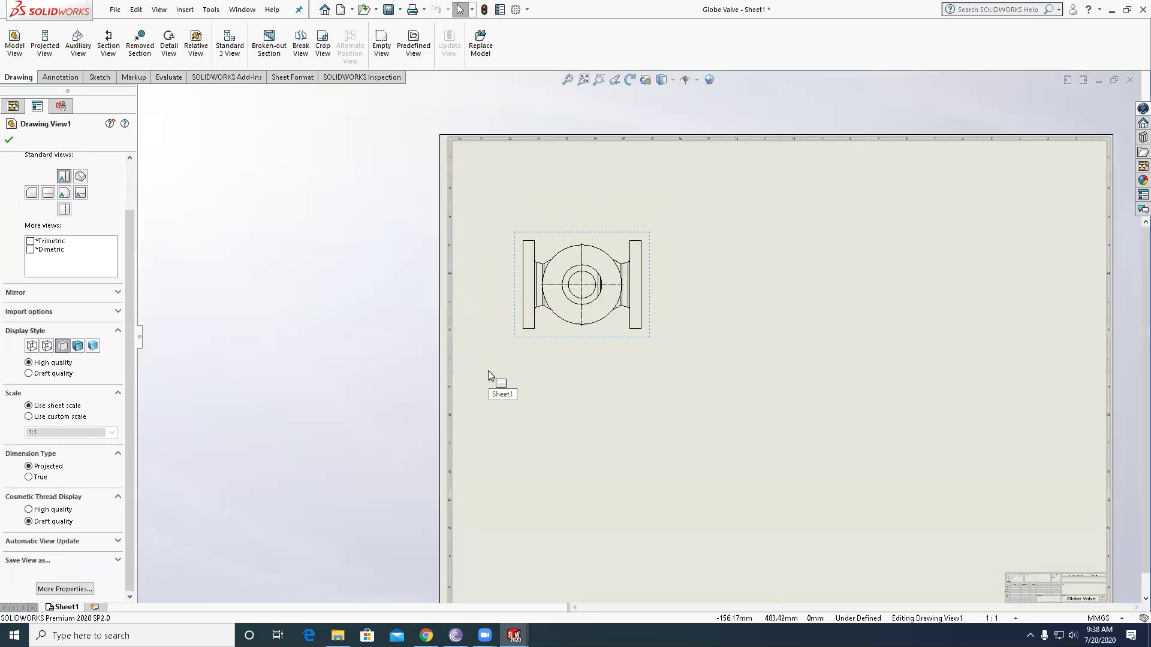
scroll(488, 370, "up", 4)
scroll(657, 416, "down", 1)
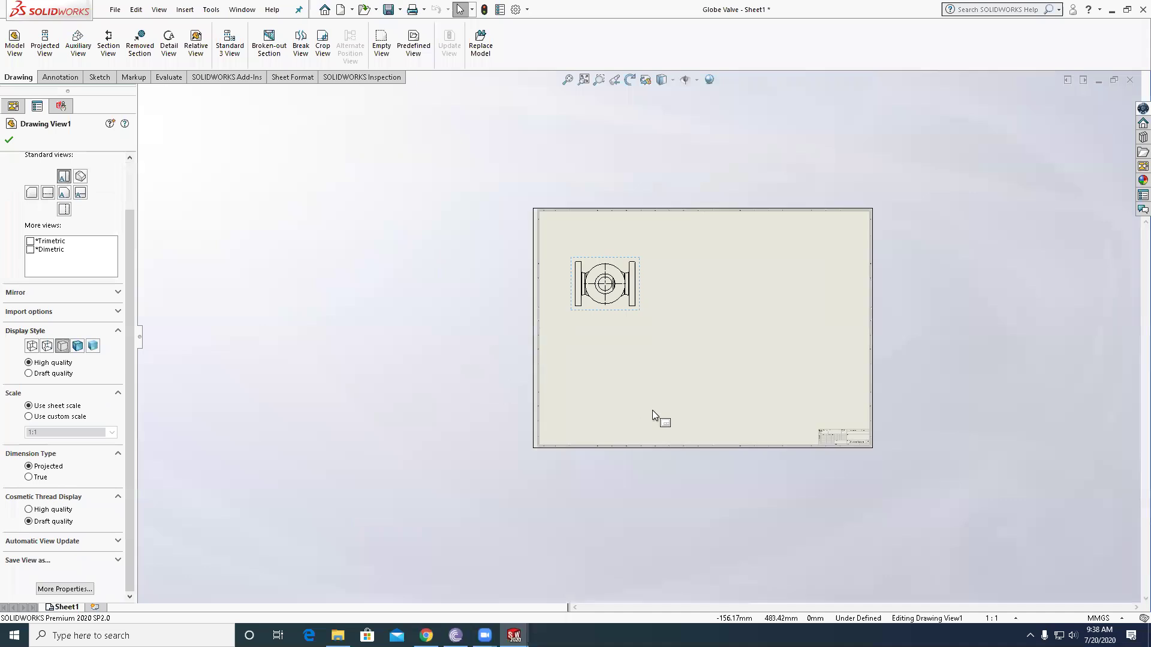
left_click(9, 139)
- Move the top view horizontally to the right within the sheet's upper-left area
left_click(635, 323)
scroll(641, 324, "down", 4)
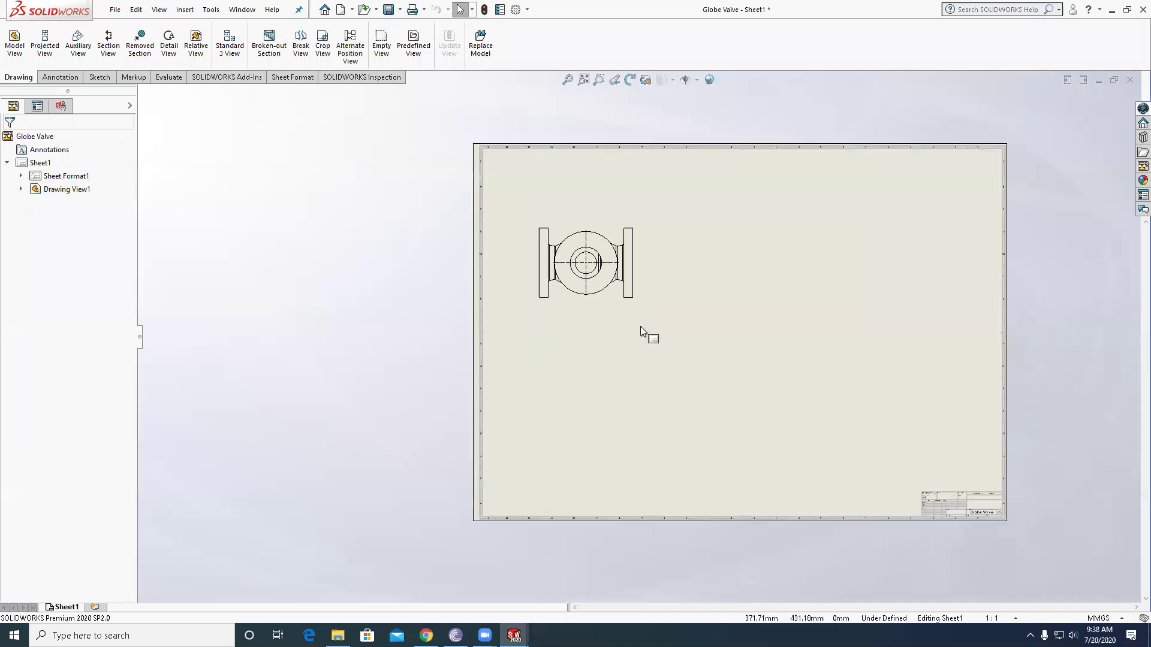
left_click_drag(637, 222, 710, 223)
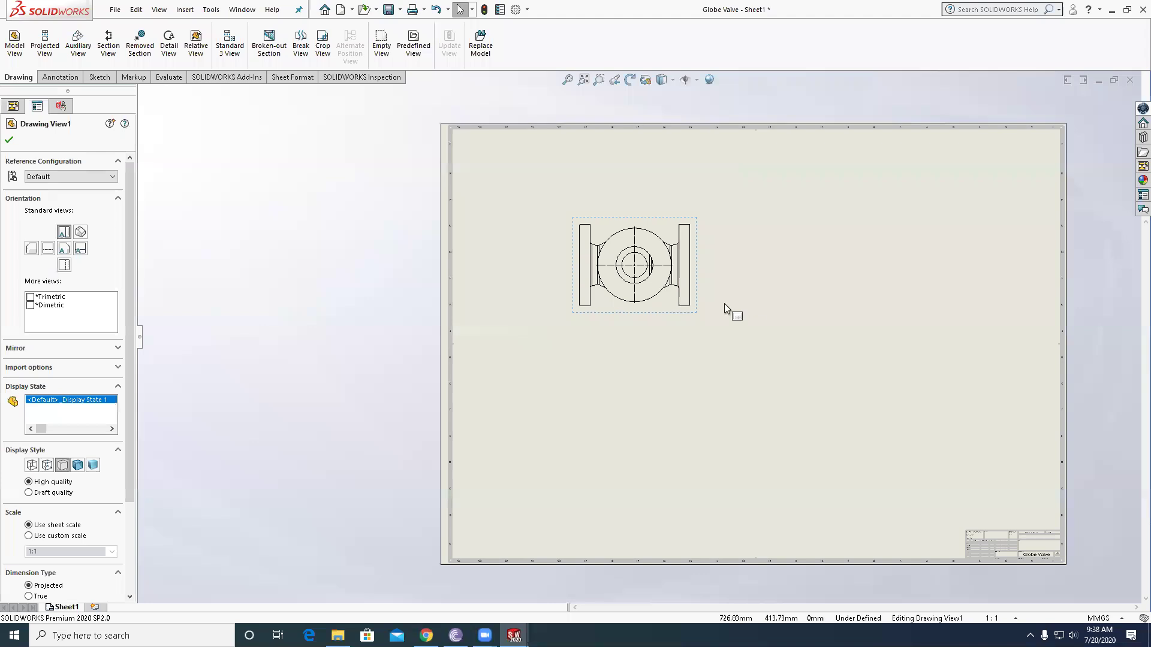
scroll(724, 303, "down", 1)
scroll(724, 303, "up", 1)
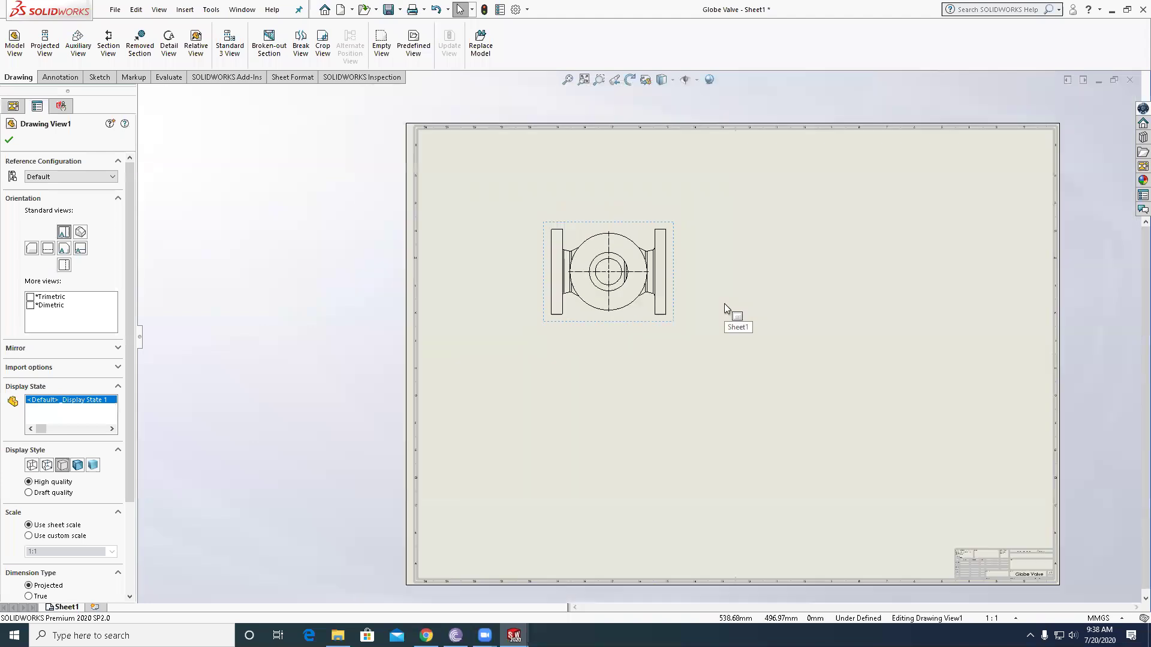
left_click(9, 140)
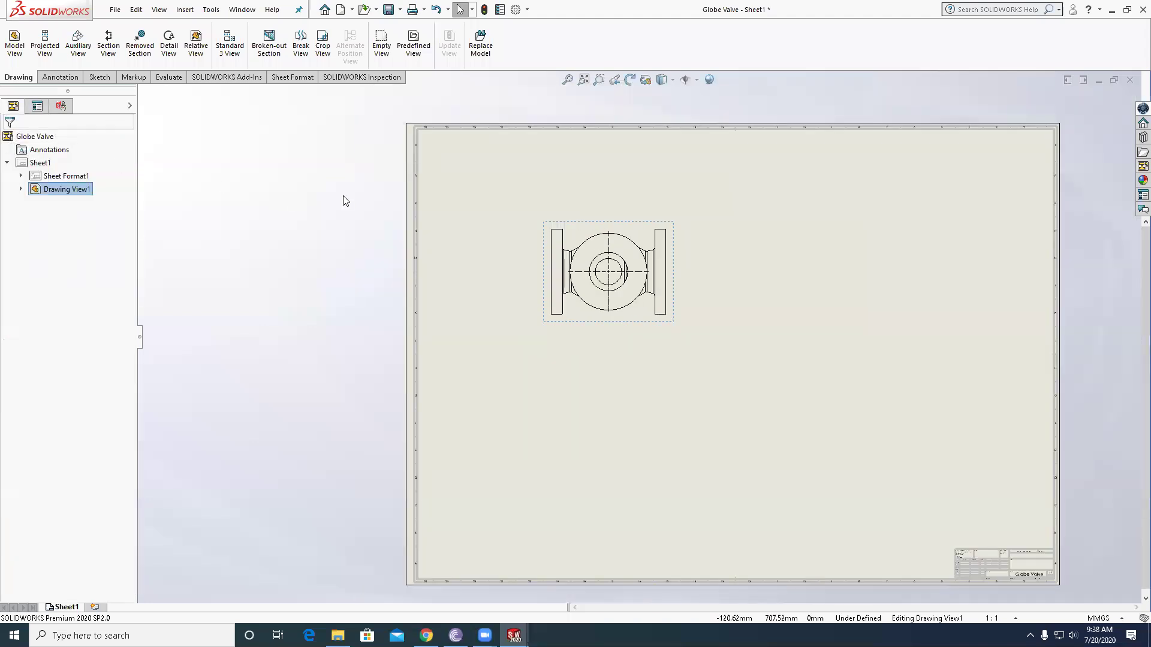
- Project a front view below the top view and a side view to the right of the front view
left_click(54, 55)
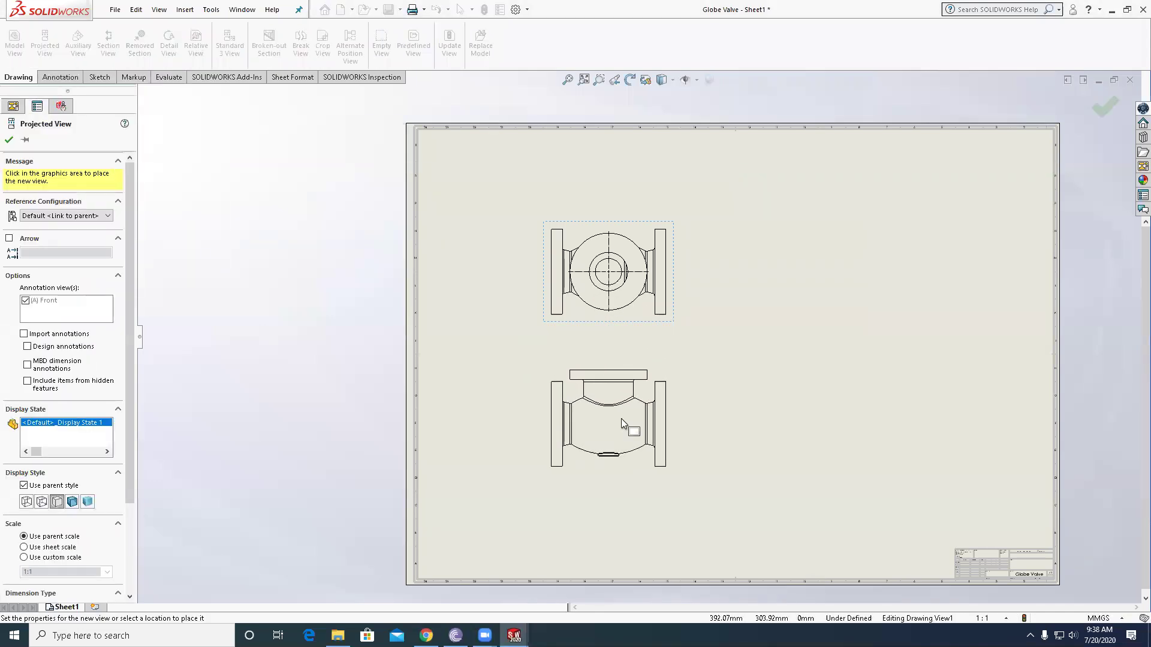
left_click(621, 418)
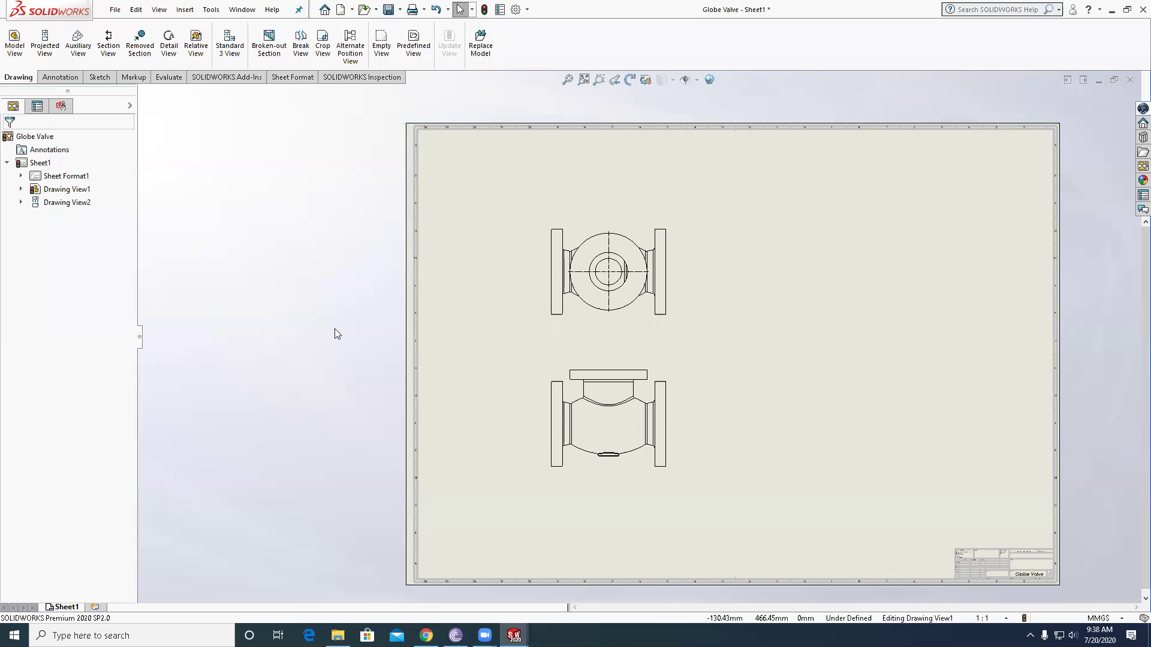
left_click(45, 43)
left_click(672, 395)
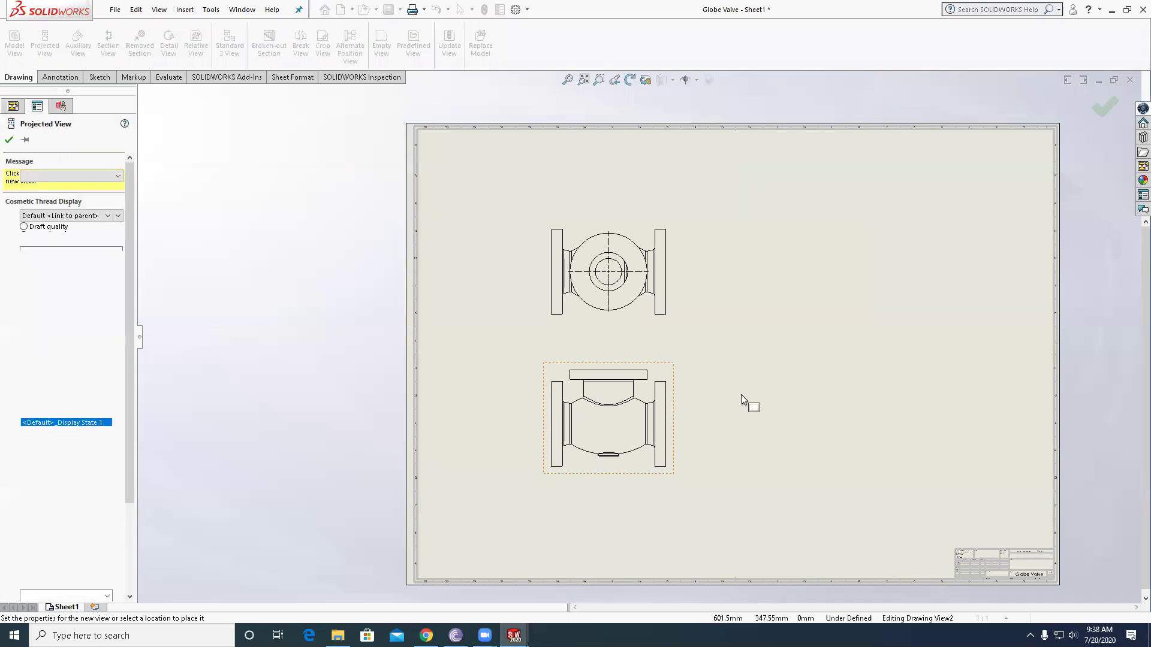
left_click(804, 402)
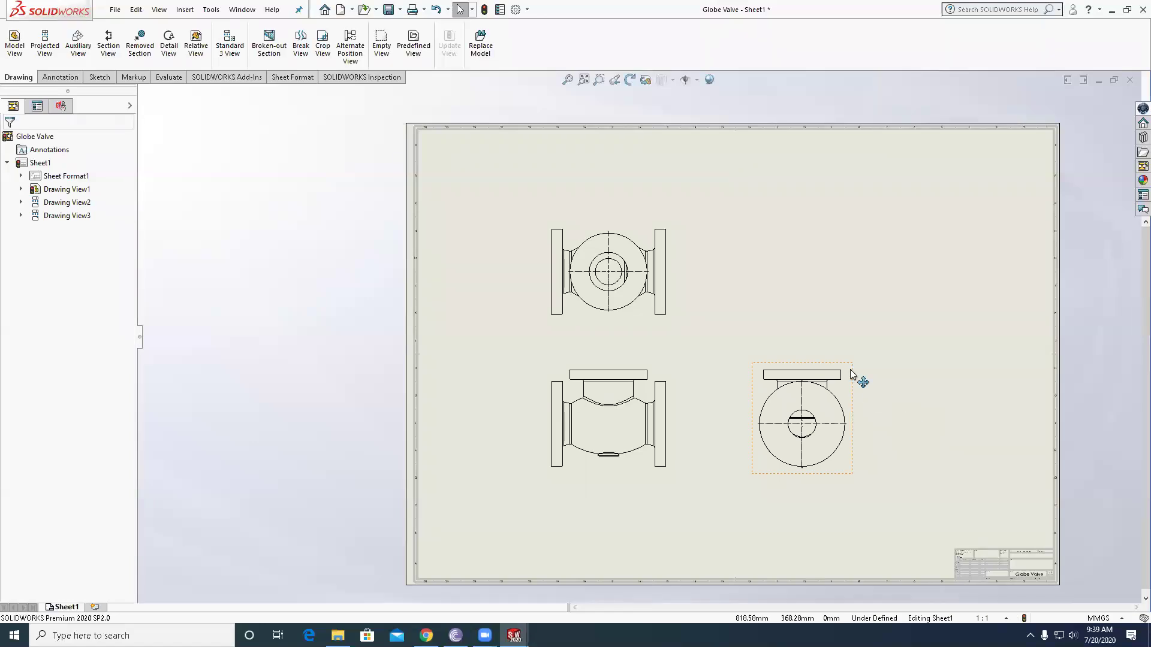
- Project an isometric view from the front view into the sheet's upper-right area and display it as Shaded With Edges
left_click(45, 43)
left_click(586, 380)
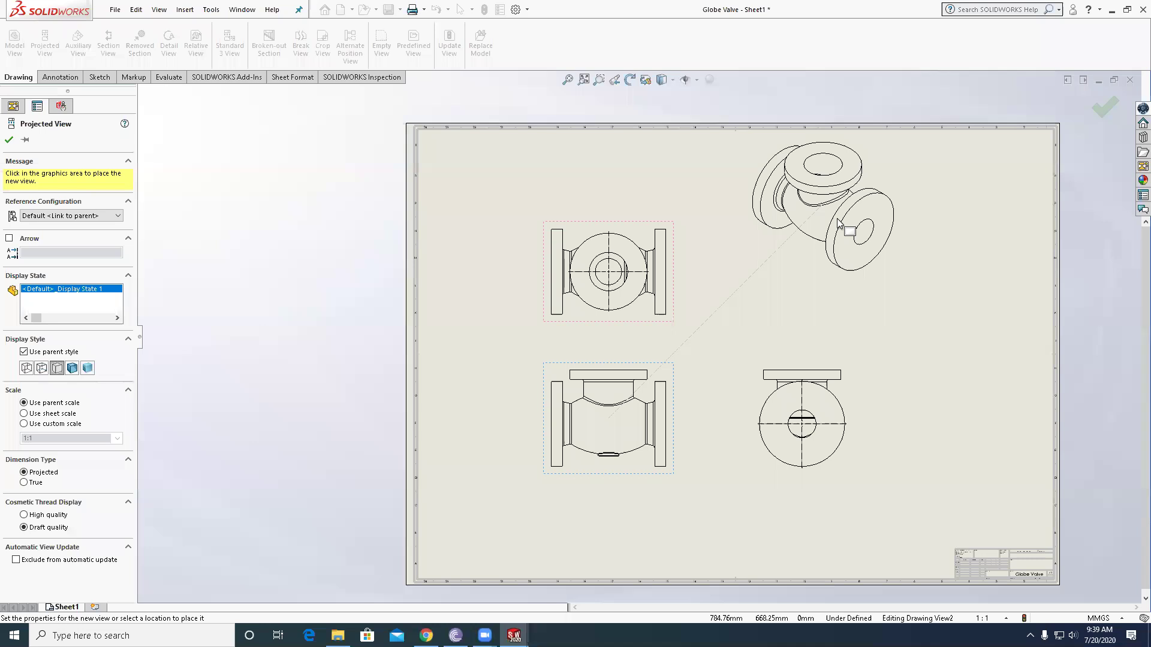
left_click(819, 268)
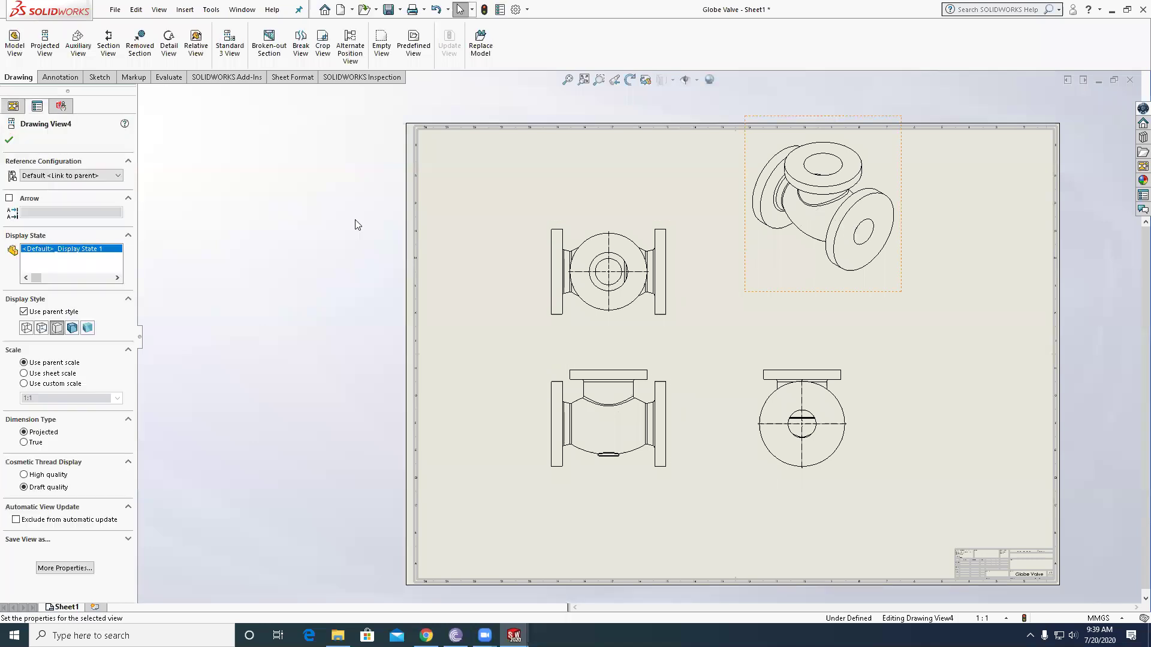
left_click(72, 334)
left_click(9, 140)
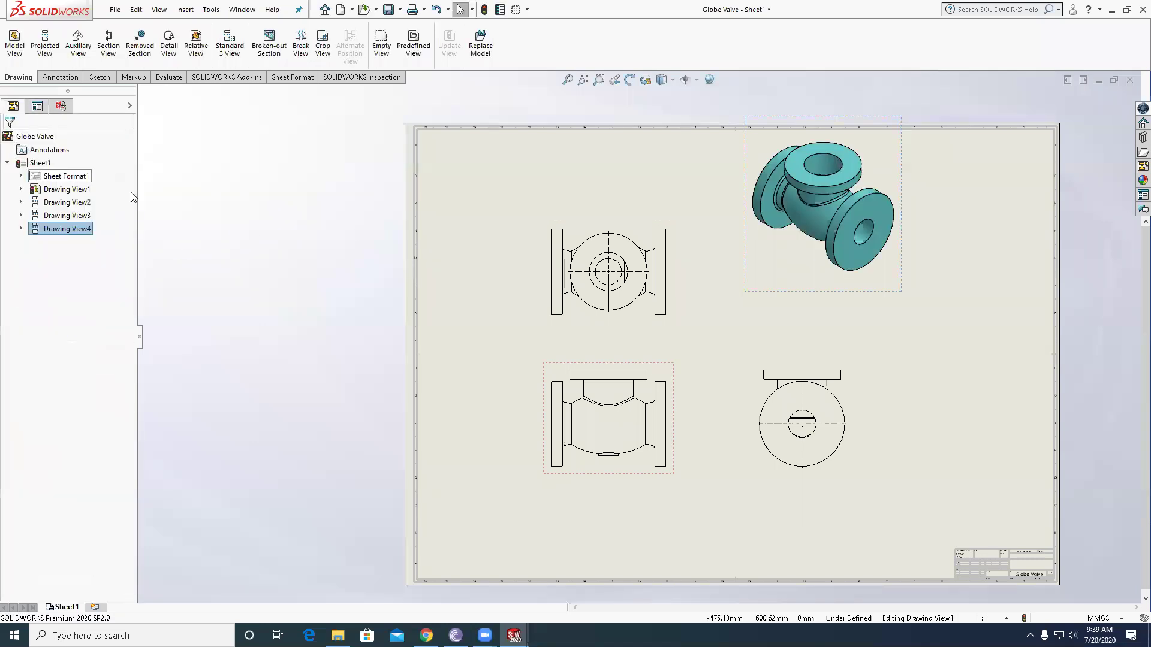
left_click(299, 242)
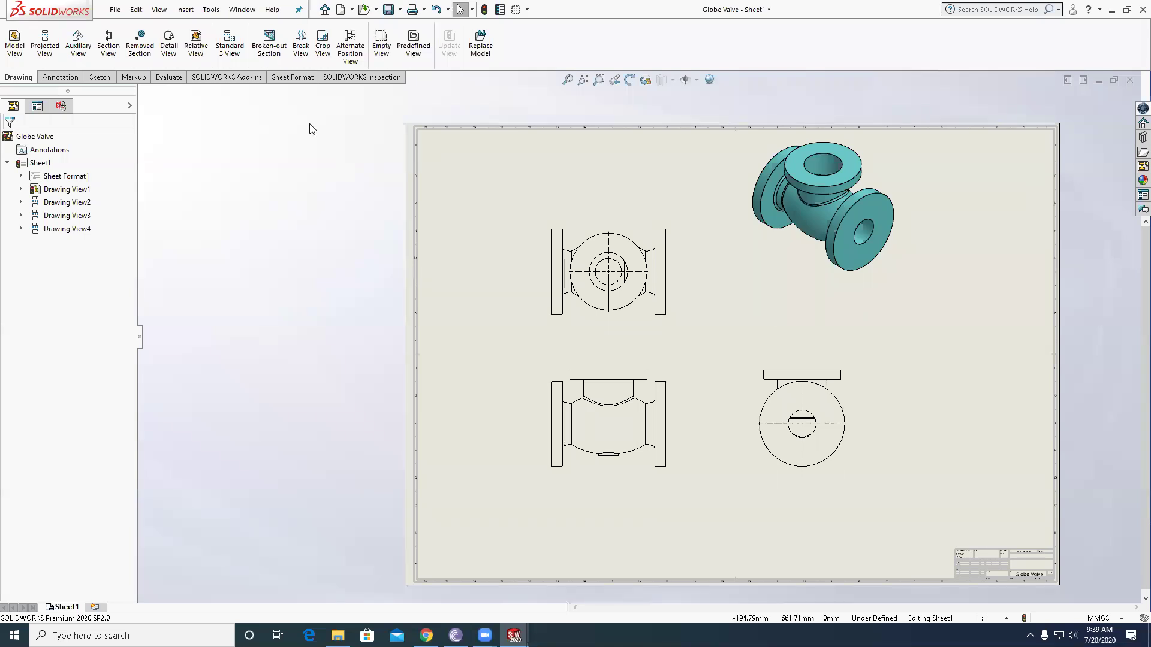
scroll(1027, 570, "down", 5)
scroll(937, 521, "down", 3)
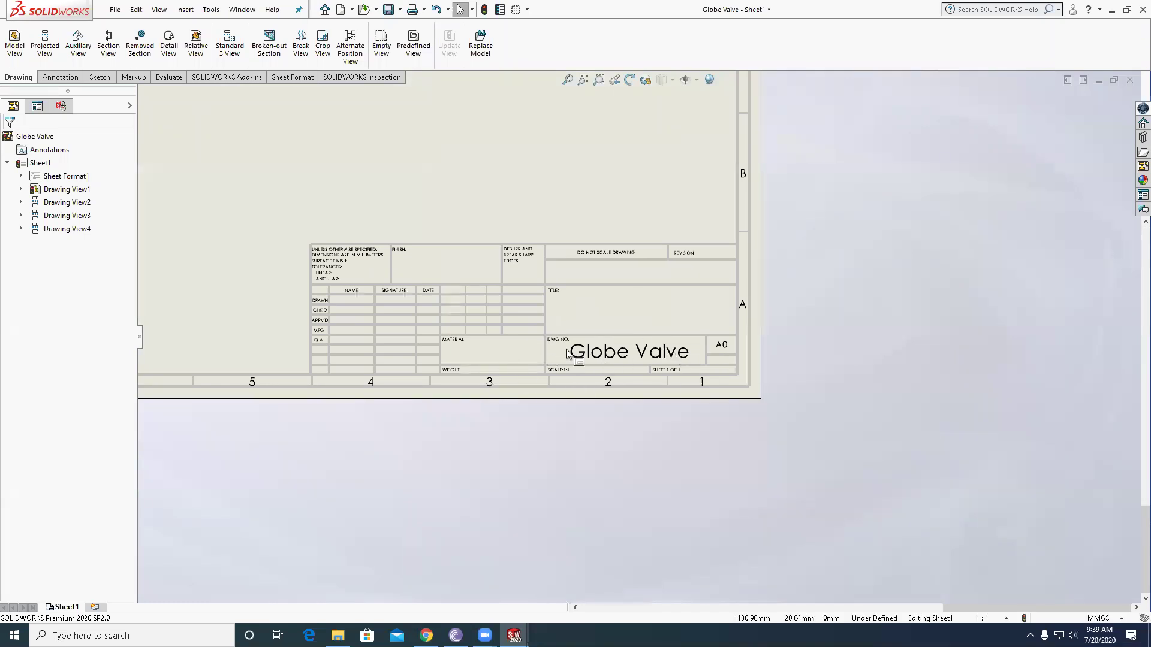
scroll(906, 499, "up", 5)
scroll(635, 250, "up", 3)
scroll(679, 272, "down", 5)
scroll(679, 272, "down", 2)
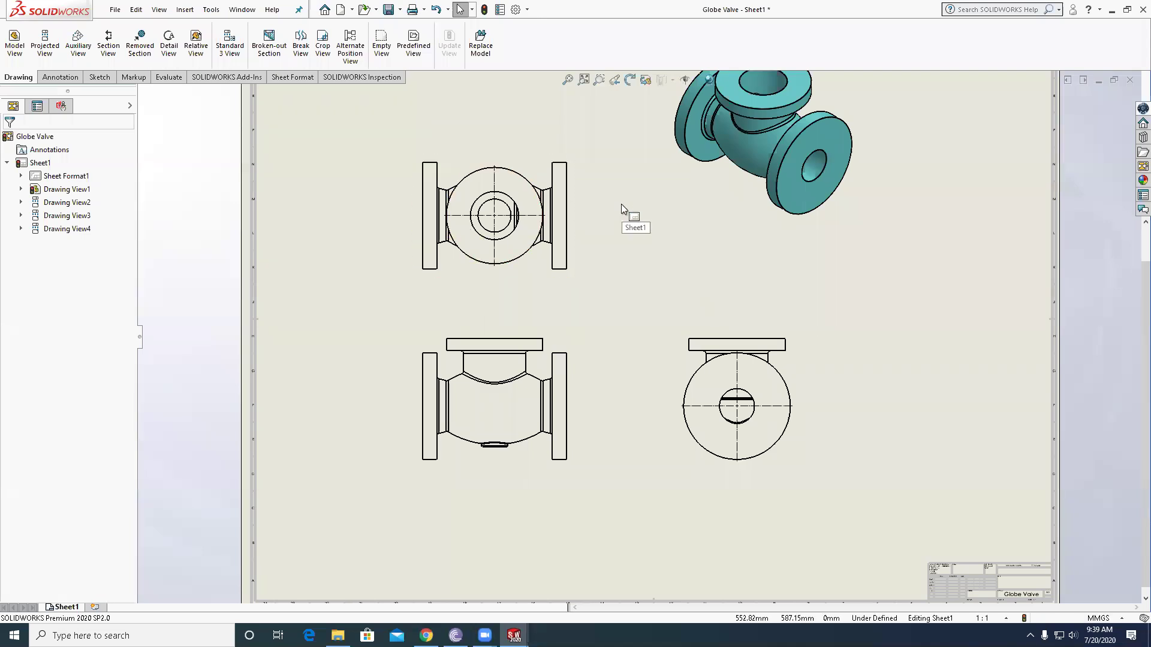
- Create a section view with a horizontal cutting line through the top view's centre, and place it below the front view
left_click(108, 43)
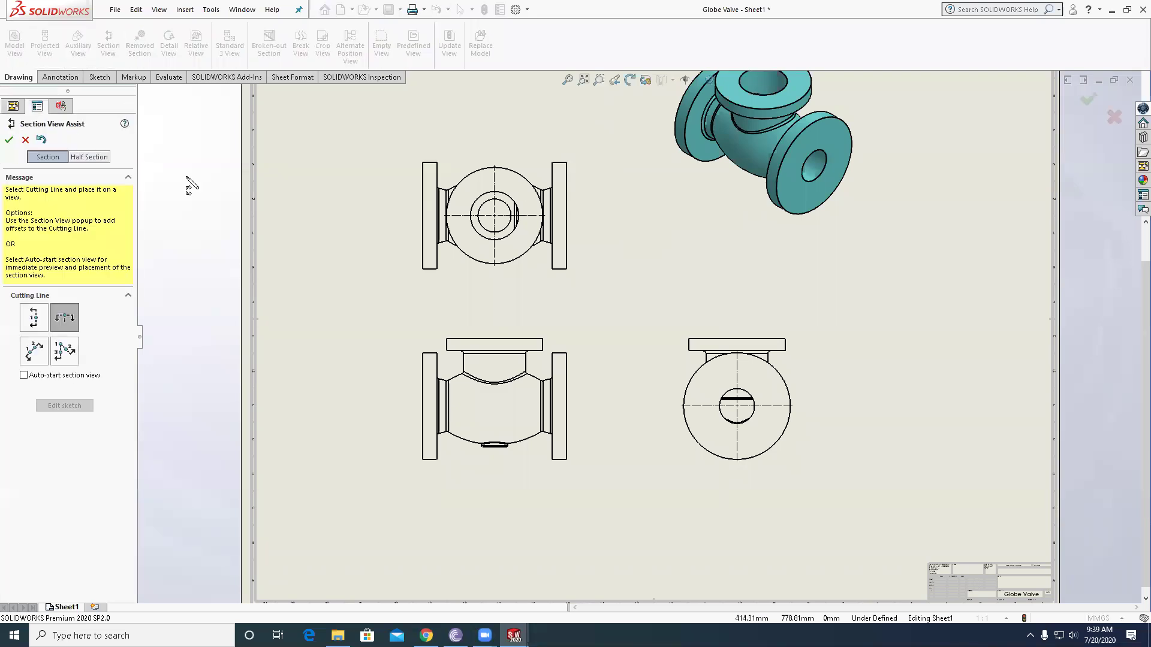
left_click(33, 317)
left_click(65, 317)
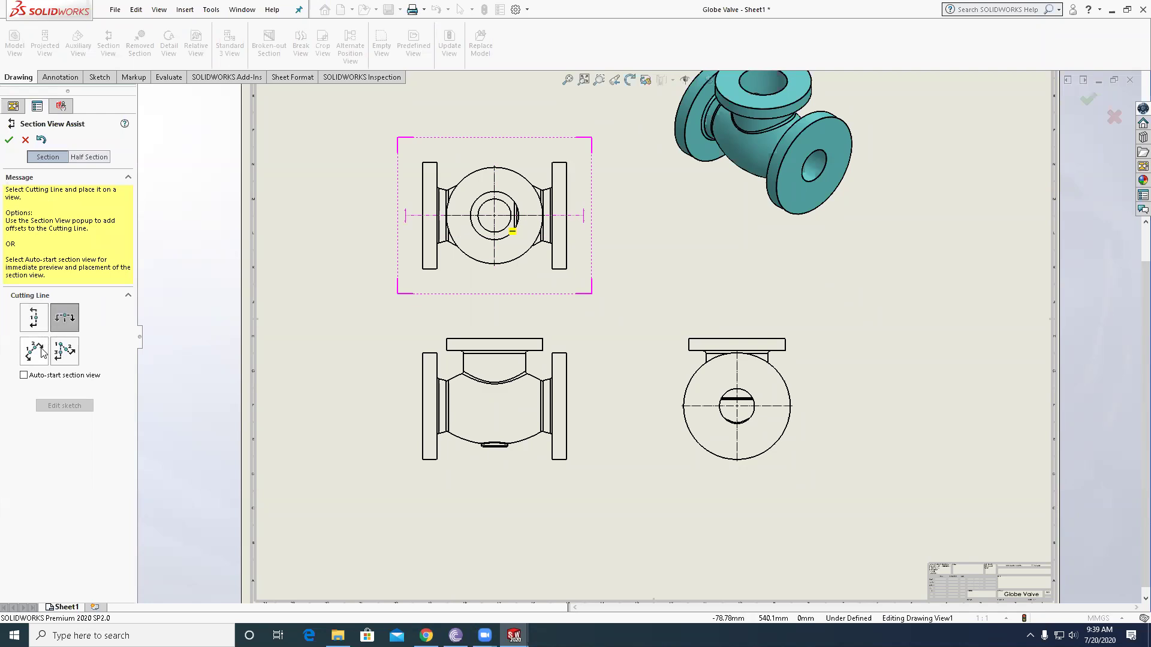
left_click(34, 351)
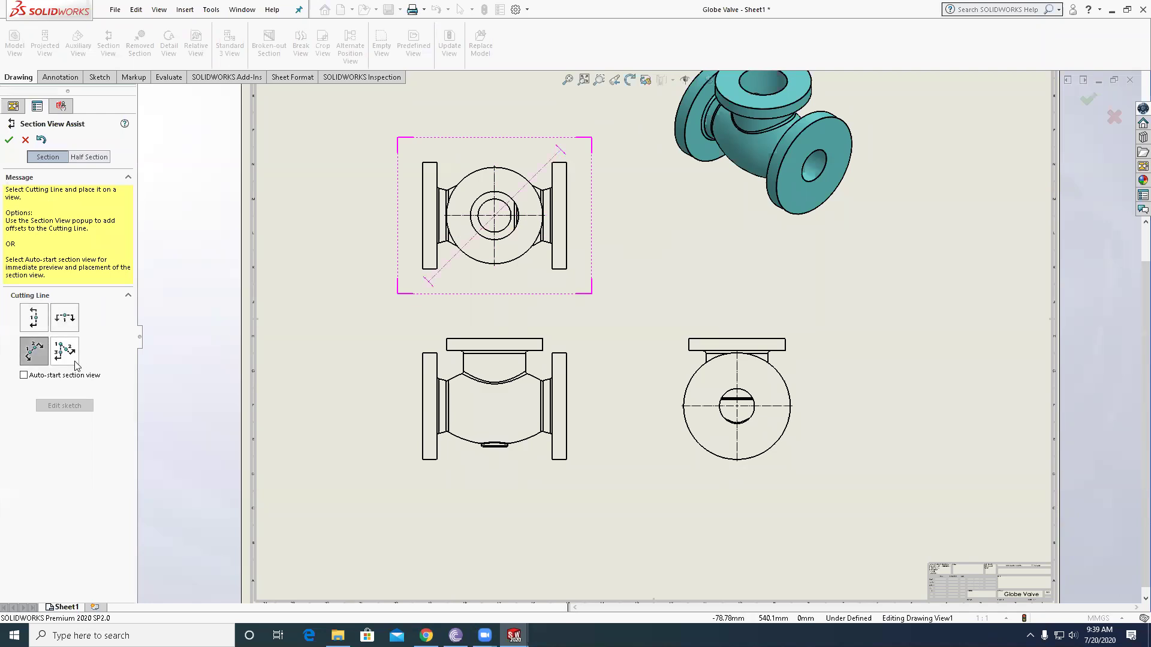
left_click(66, 353)
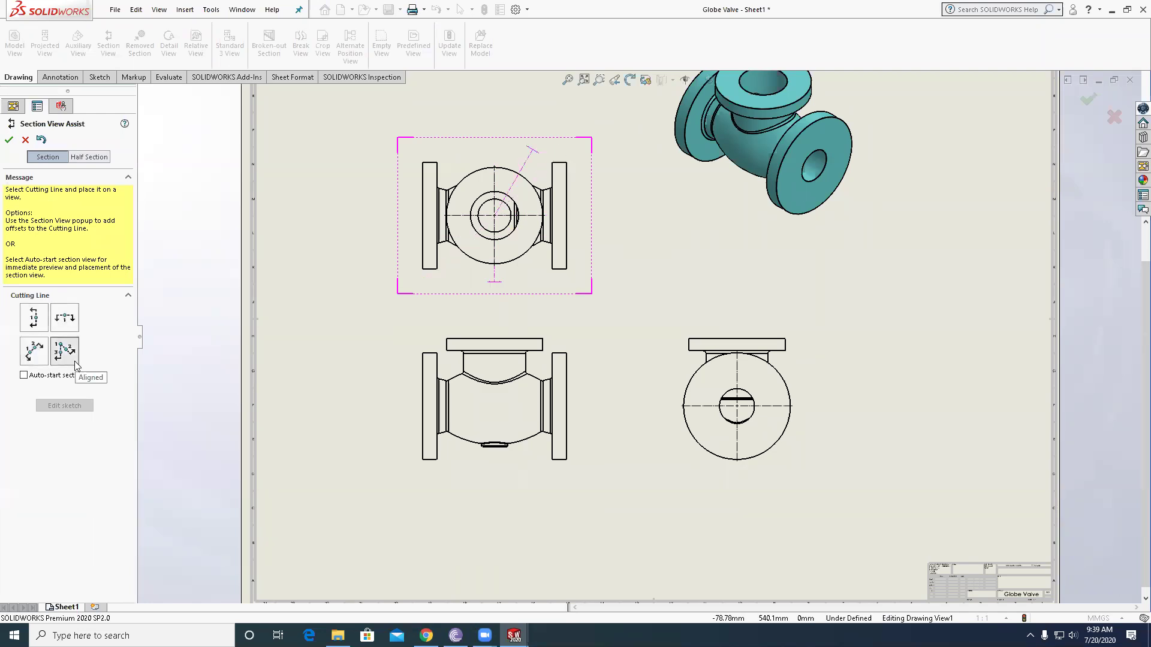
left_click(65, 318)
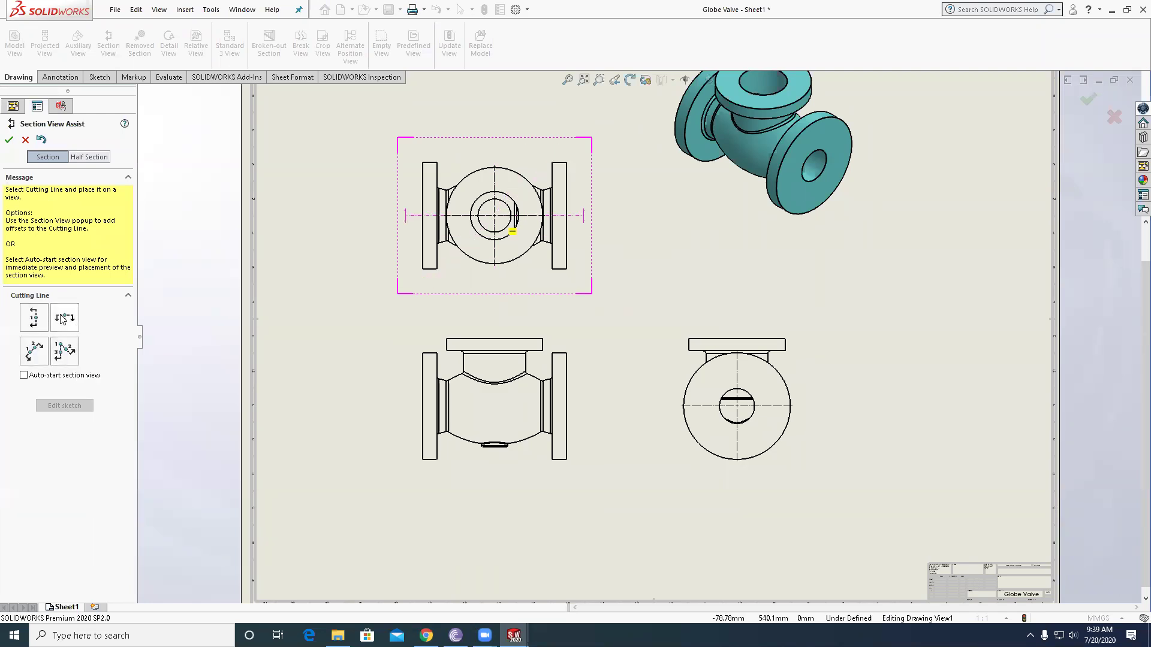
left_click(495, 216)
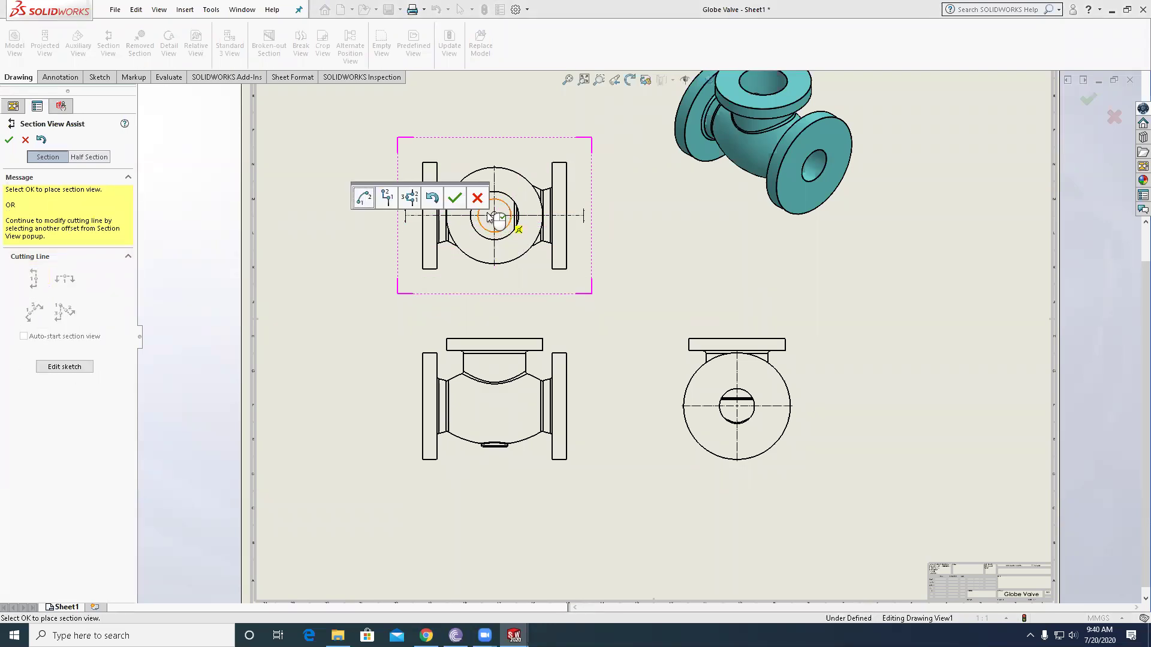
left_click(455, 198)
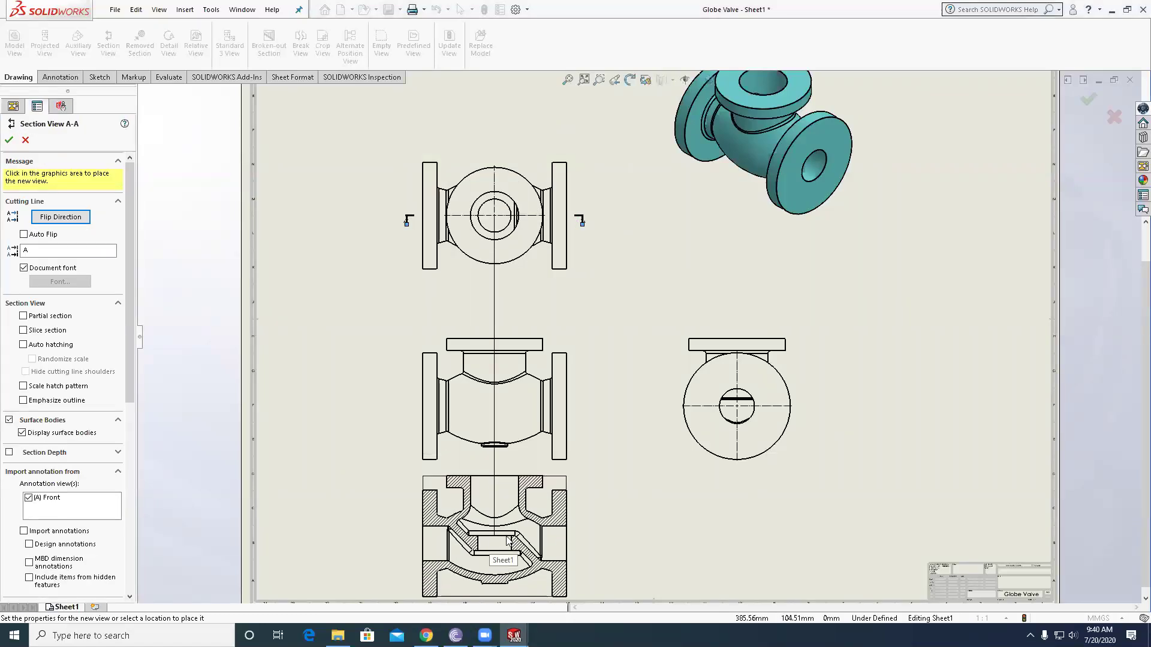
left_click(508, 538)
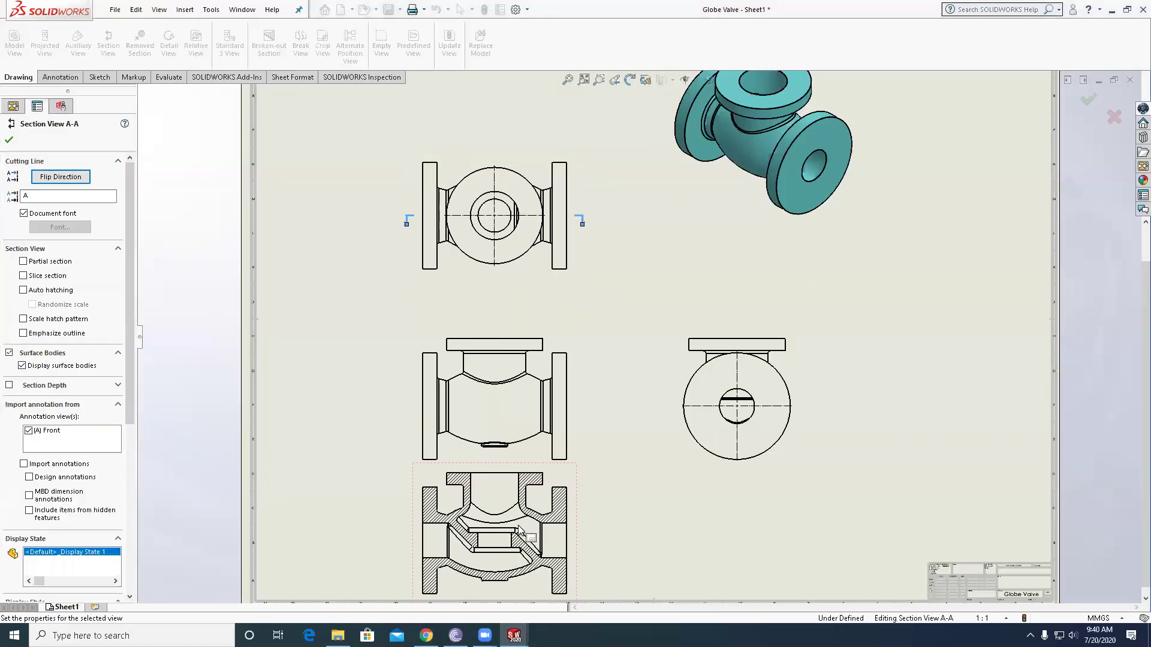
- Move the front view slightly up towards the top view, and move the section view up below it
key("f")
key("Escape")
scroll(593, 359, "down", 1)
left_click_drag(596, 337, 604, 316)
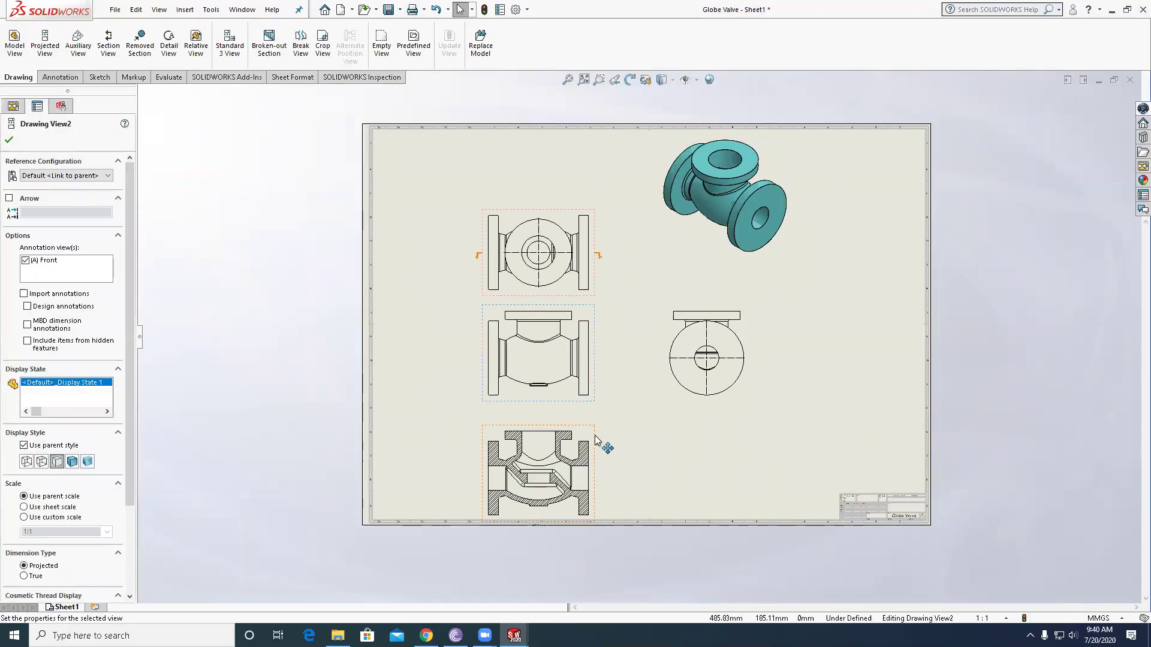
left_click_drag(601, 445, 597, 422)
key("Escape")
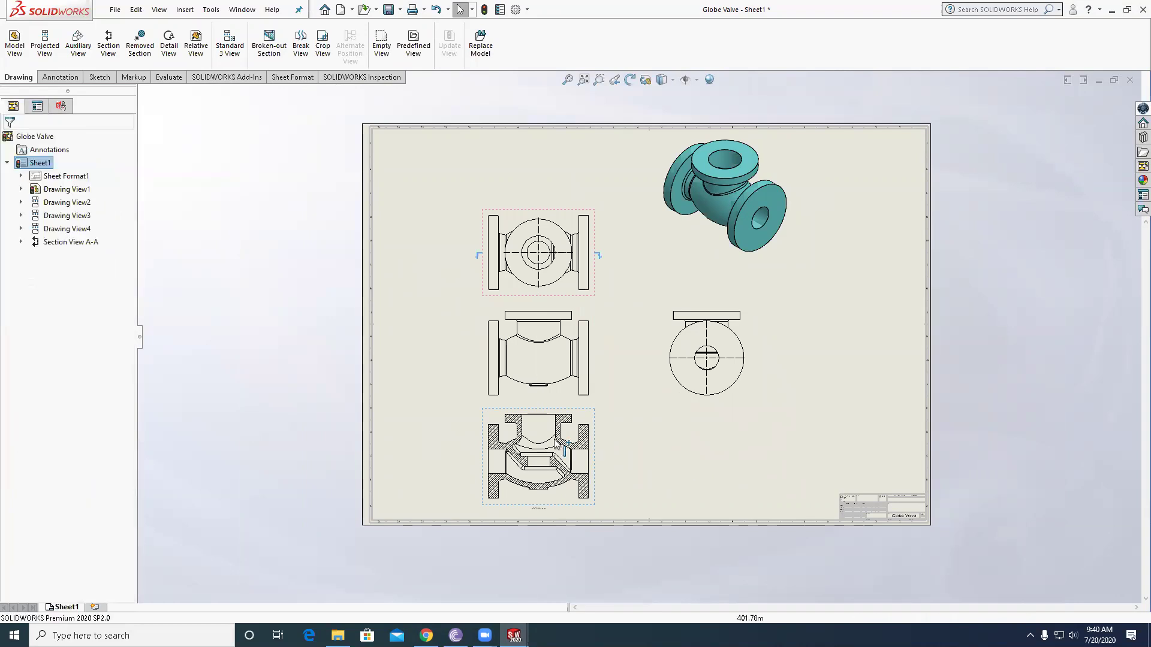
- Move the isometric view further right, into the sheet's upper-right corner area
scroll(539, 474, "up", 3)
scroll(563, 454, "up", 5)
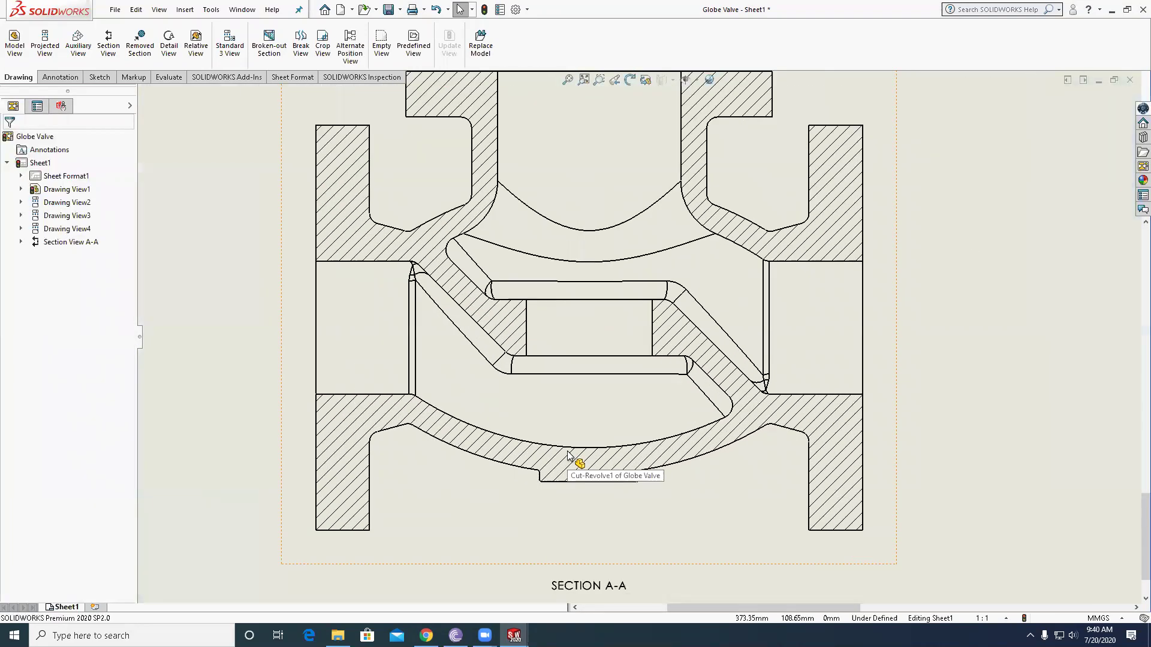
scroll(568, 454, "down", 5)
scroll(674, 158, "down", 2)
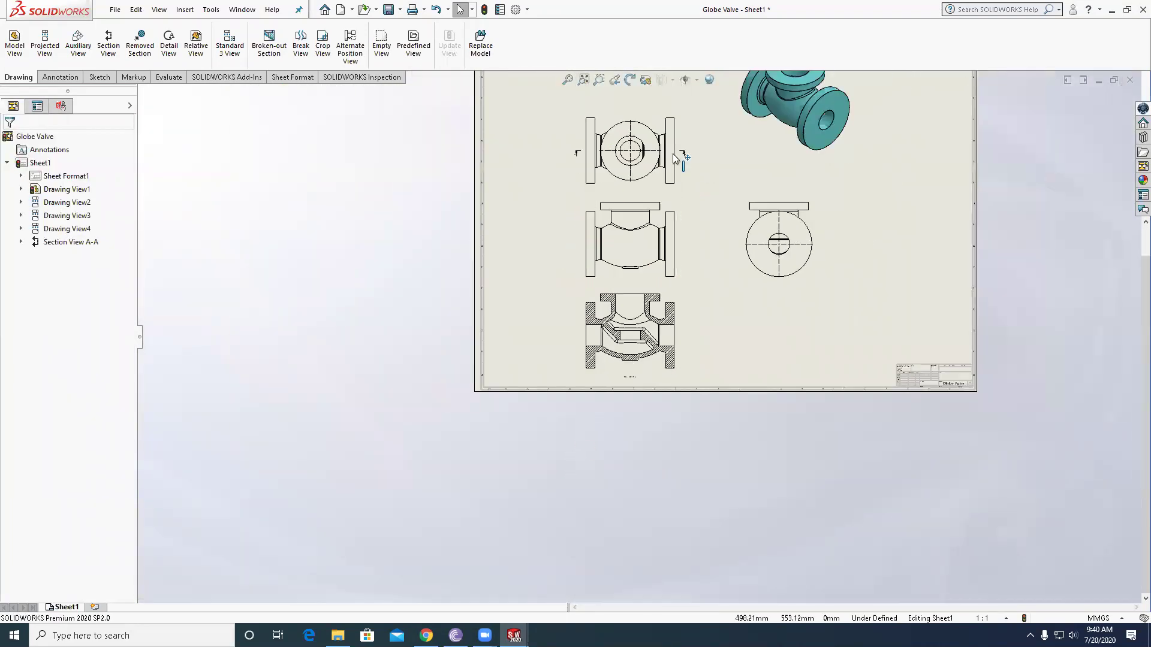
scroll(689, 168, "up", 1)
scroll(767, 206, "down", 1)
left_click_drag(831, 161, 916, 180)
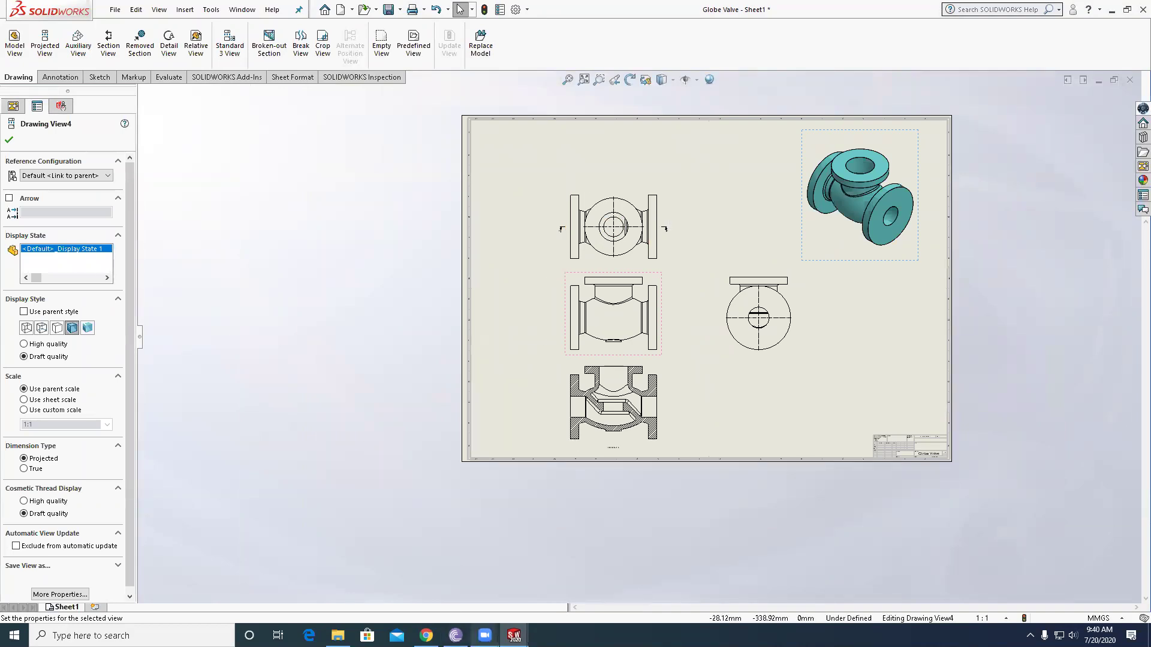
mouse_move(485, 636)
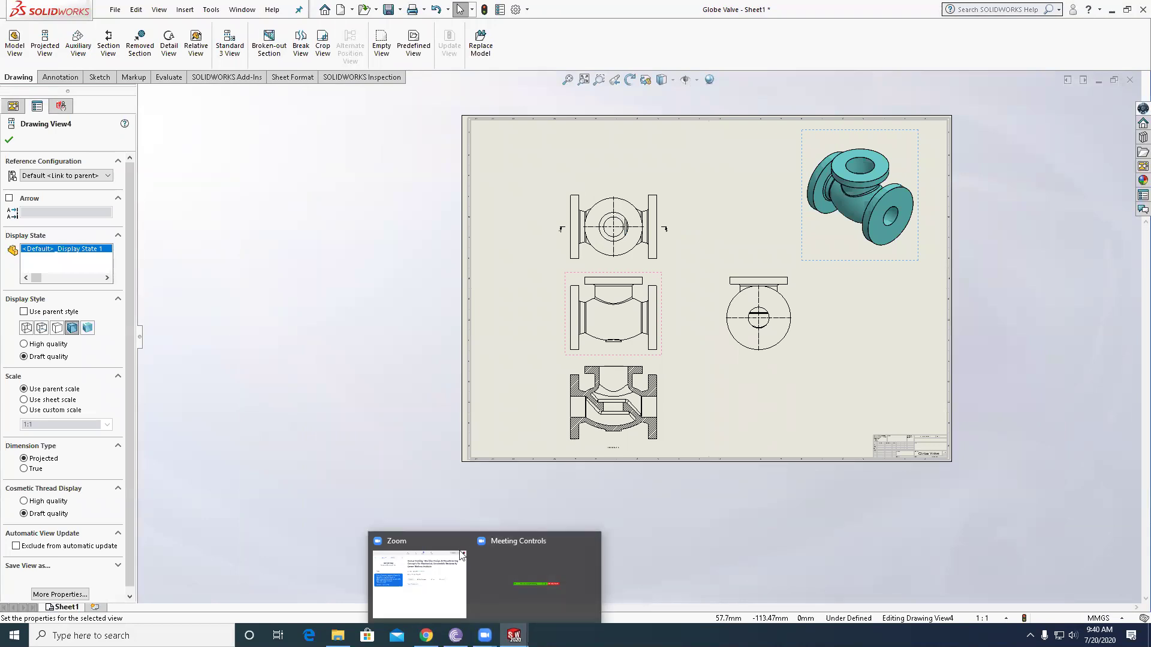
left_click(432, 601)
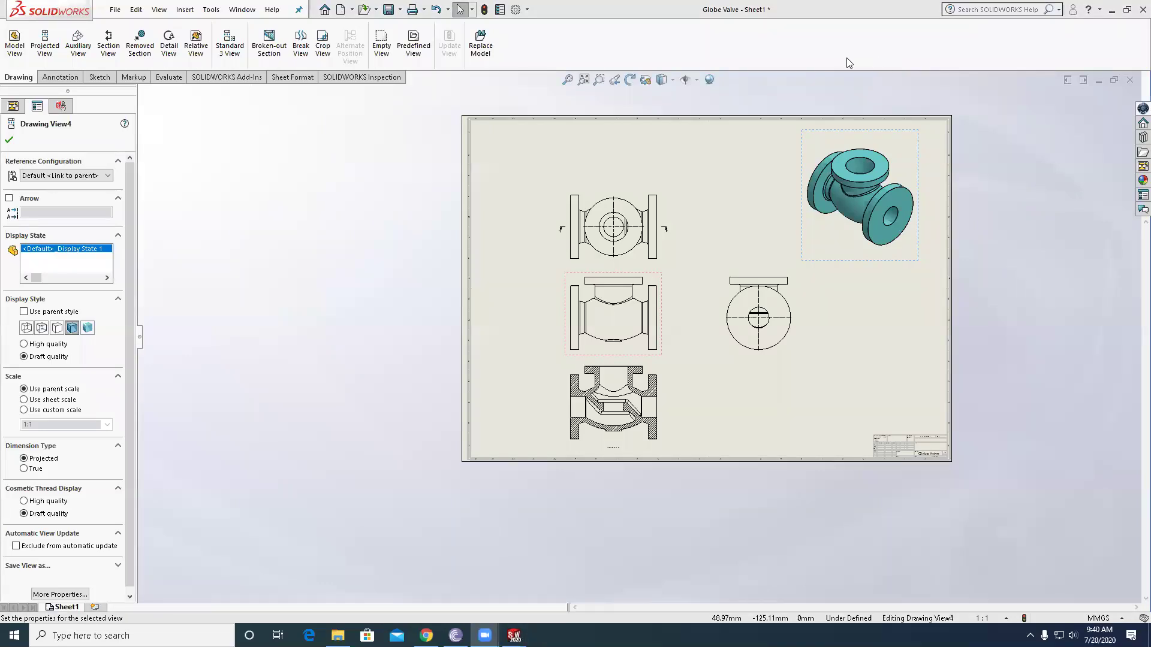
- Shift the top, front and section views upward on the sheet, keeping them evenly spaced in one column
scroll(829, 348, "down", 3)
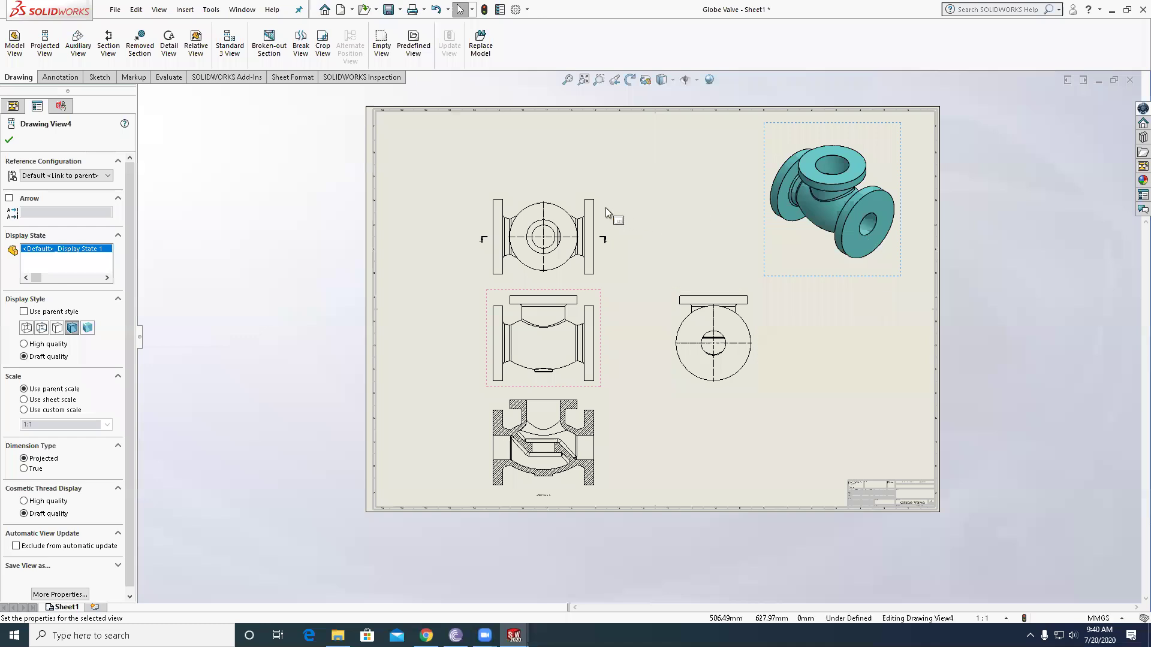
left_click_drag(611, 214, 605, 169)
left_click_drag(608, 313, 604, 273)
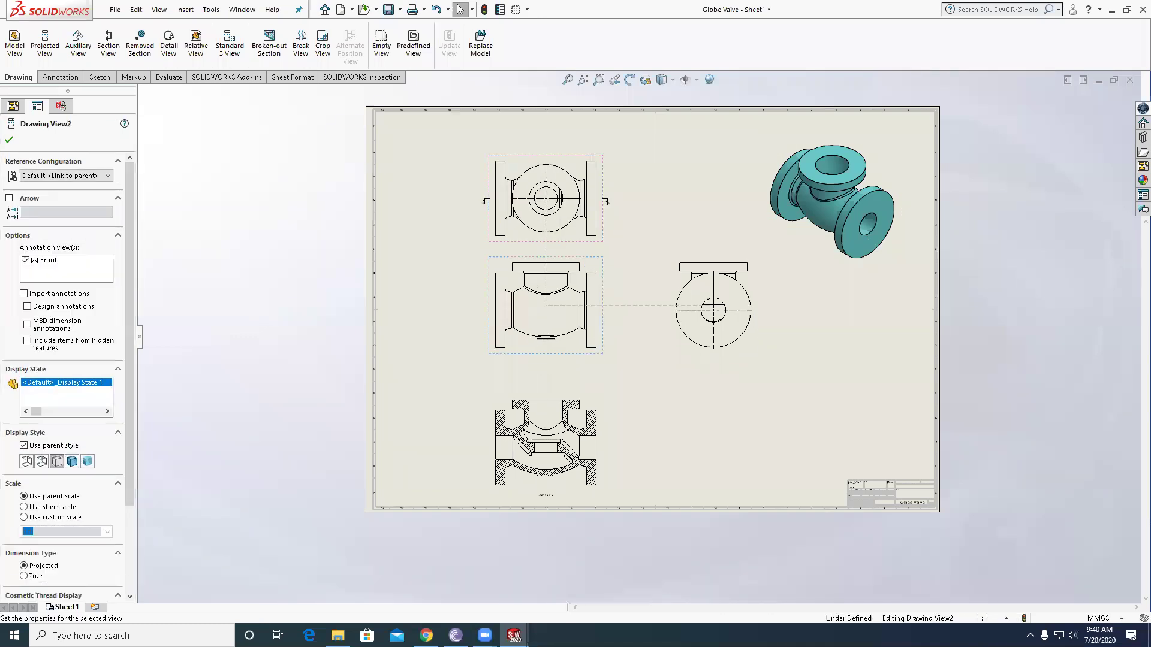
left_click(612, 384)
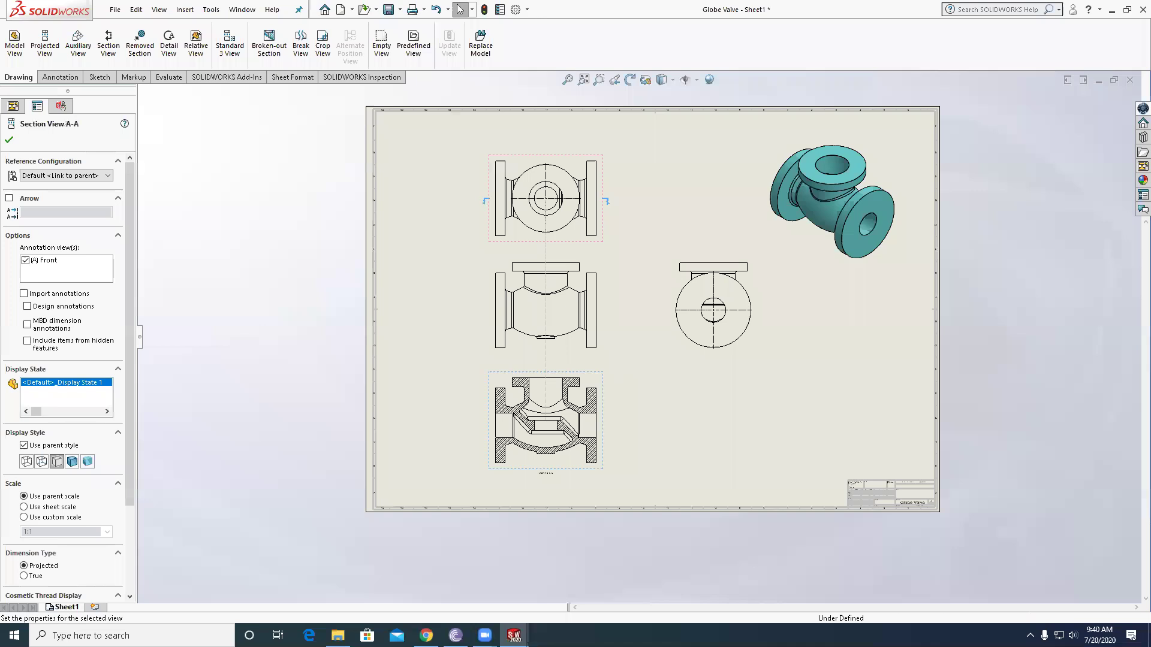
left_click(709, 408)
scroll(777, 301, "down", 1)
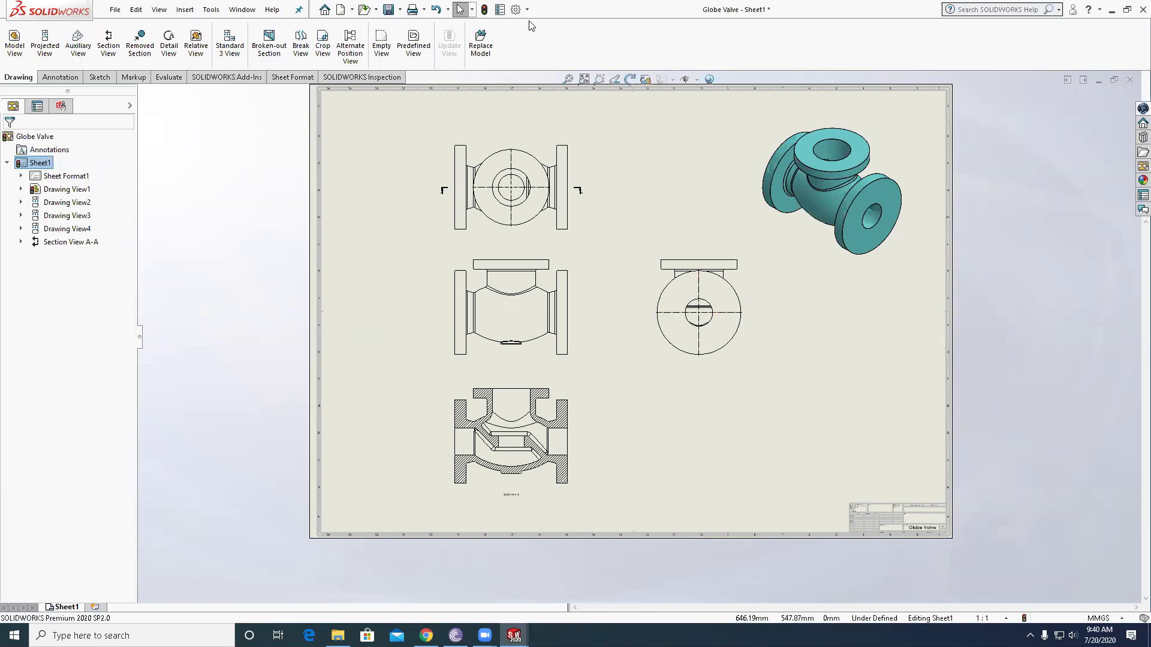
- Create a section view with a vertical cutting line through the front view's centre, and place it to the right of the side view
left_click(108, 44)
left_click(34, 318)
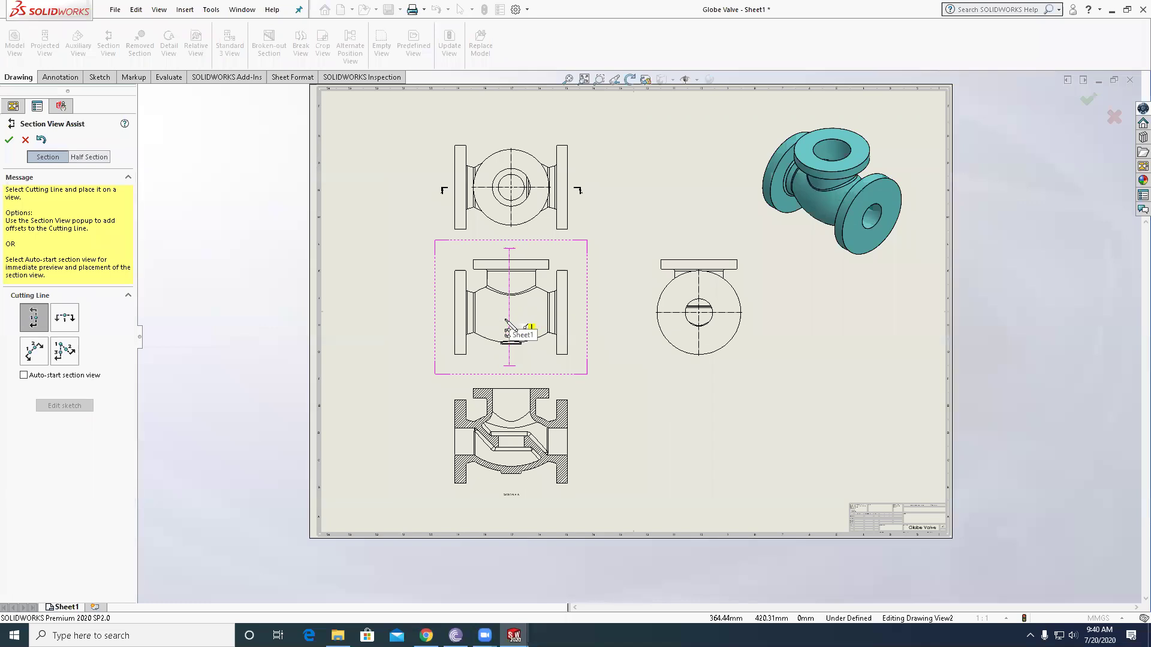
left_click(515, 352)
left_click(621, 367)
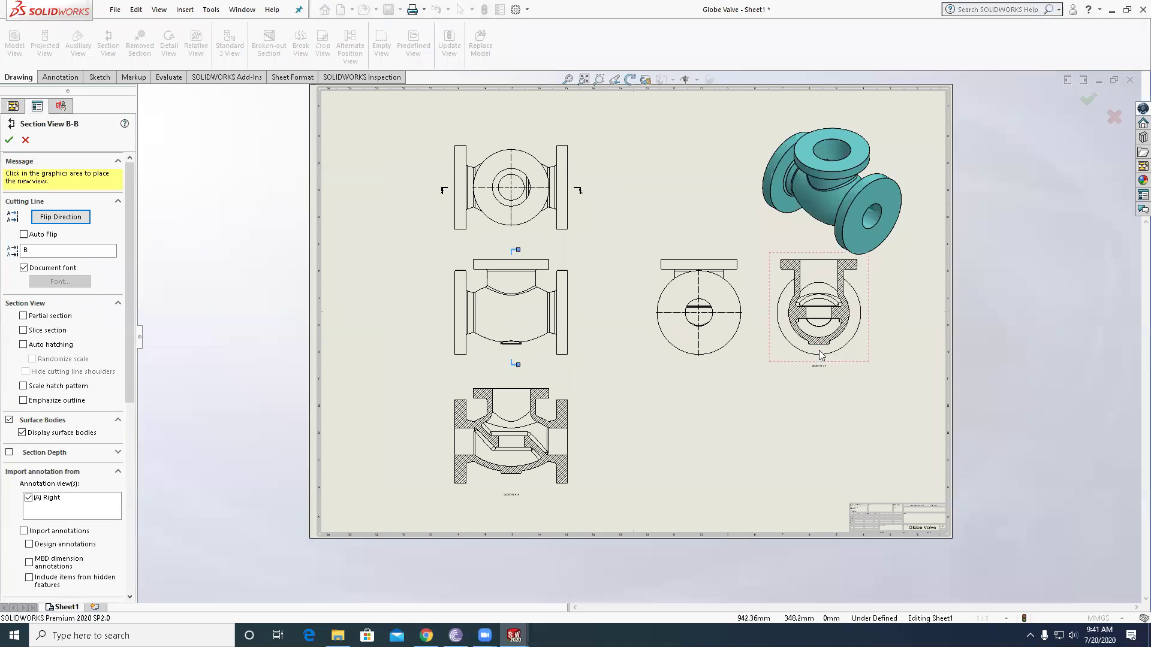
left_click(821, 355)
scroll(905, 285, "down", 1)
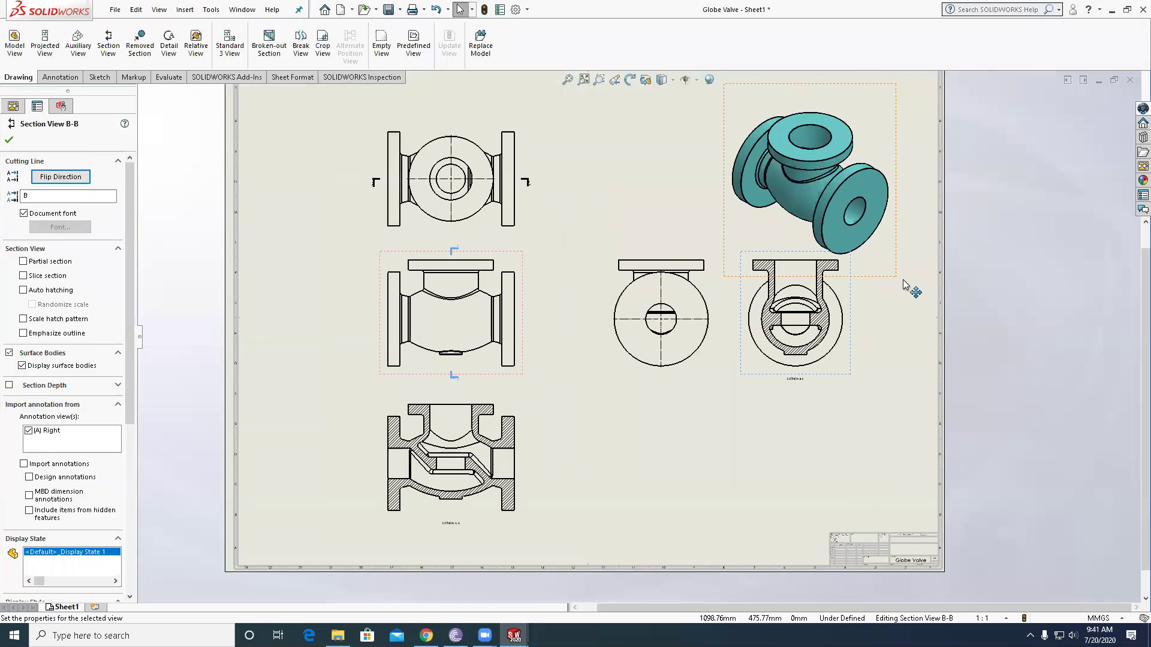
- Move the isometric view up and to the right, clear of the section view beneath it
scroll(863, 243, "up", 1)
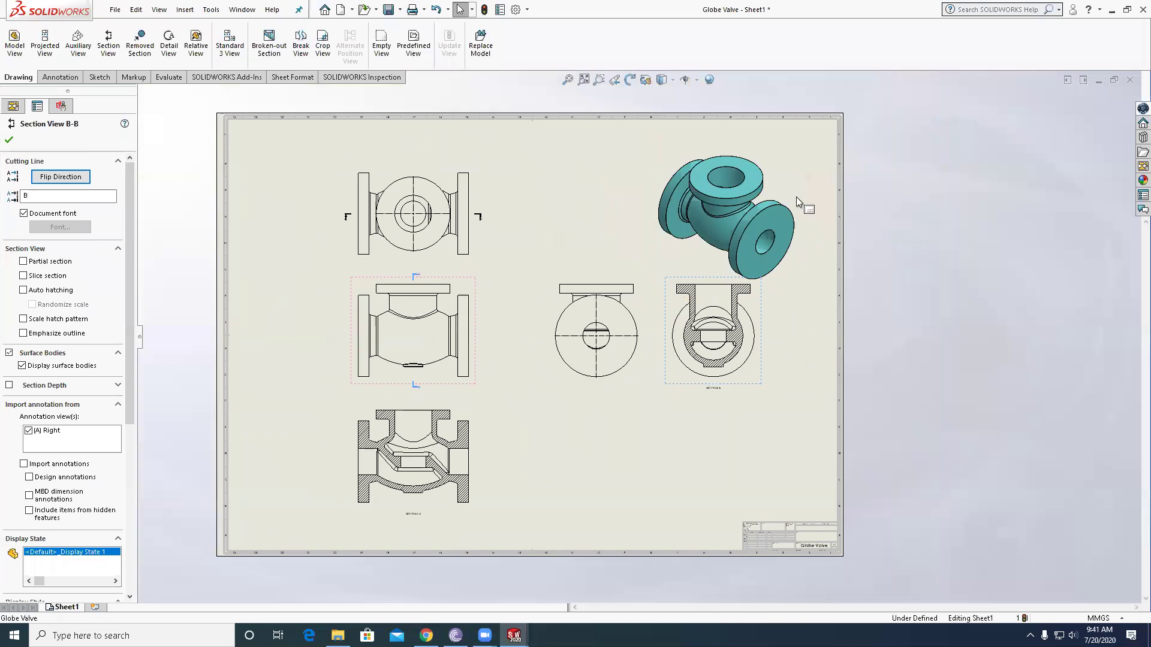
key("Escape")
left_click_drag(803, 178, 818, 157)
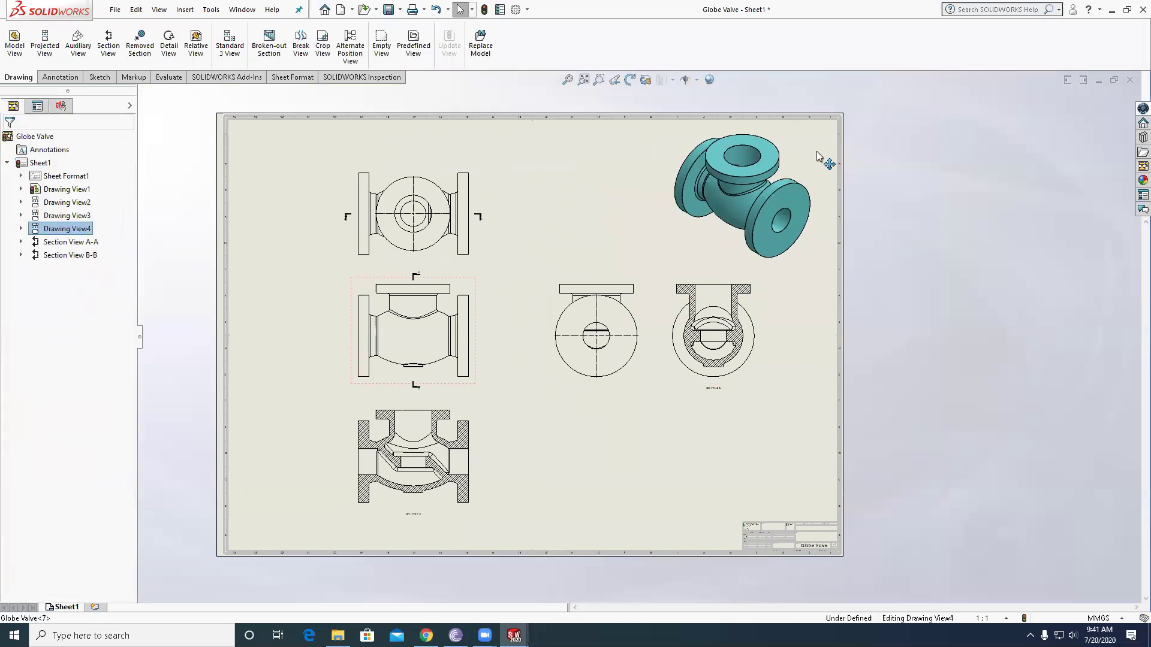
left_click(915, 223)
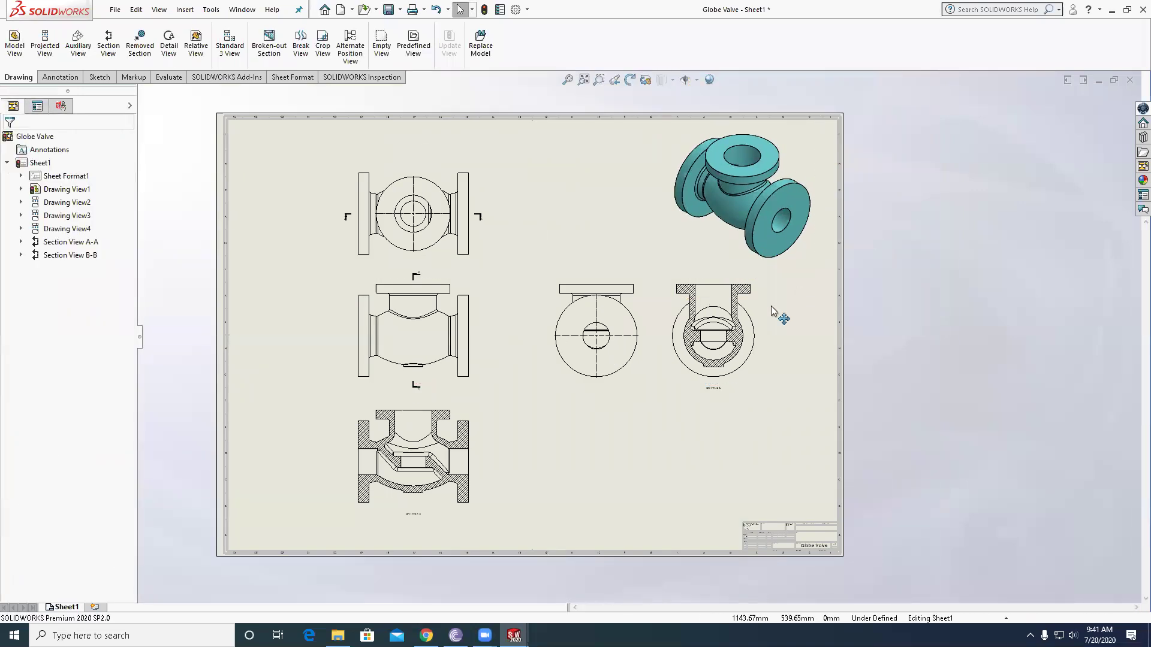
- Create a circular detail view around the lower-left flange corner of the lower section view, and place it below the side view
scroll(772, 311, "down", 2)
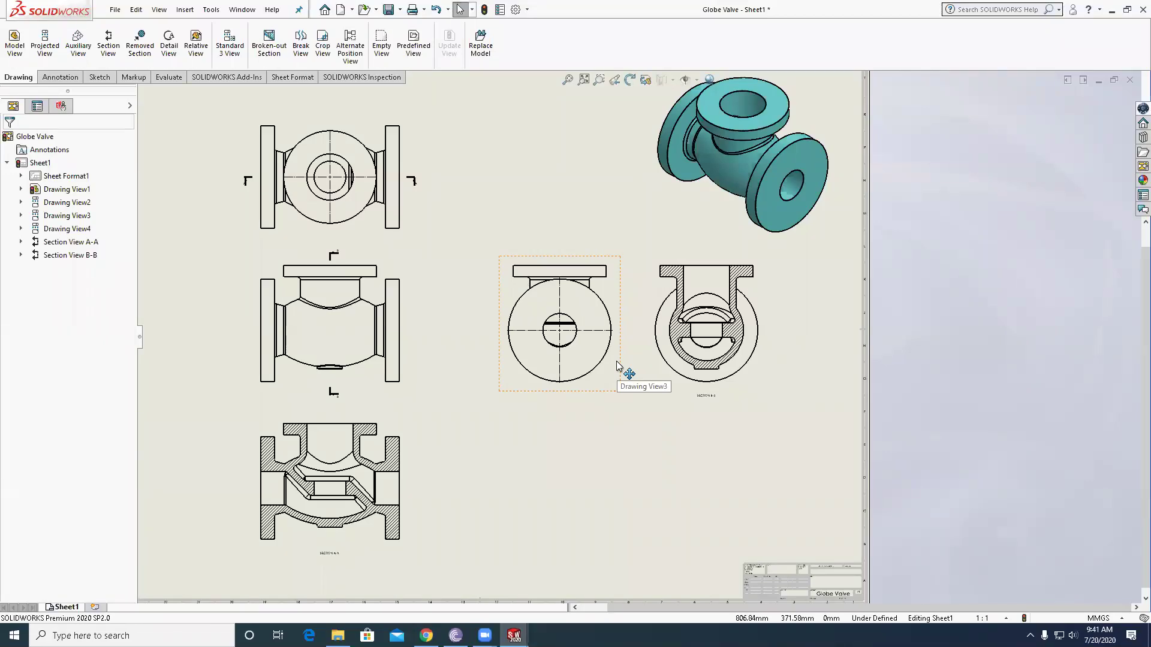
key("f")
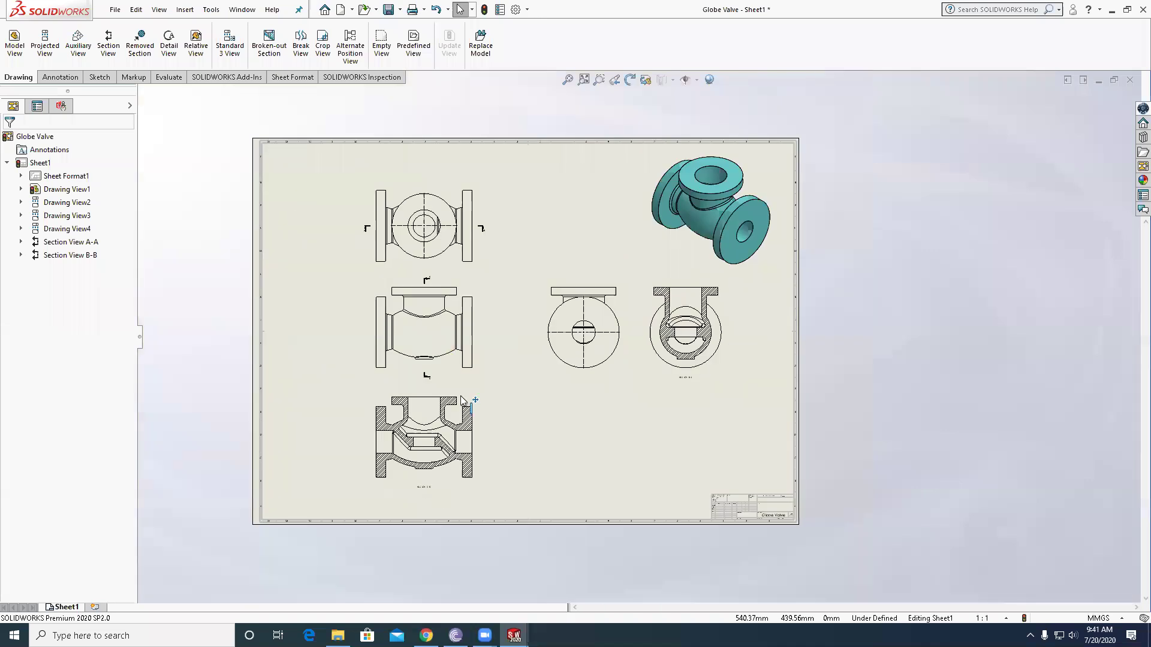
scroll(461, 400, "down", 5)
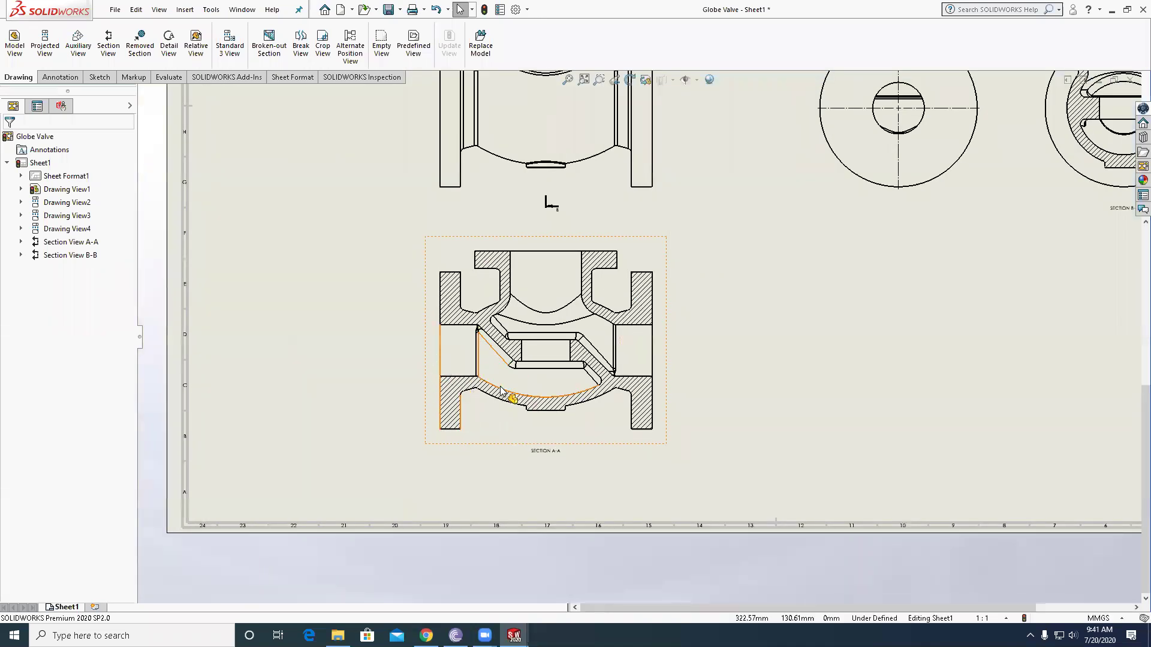
left_click(169, 49)
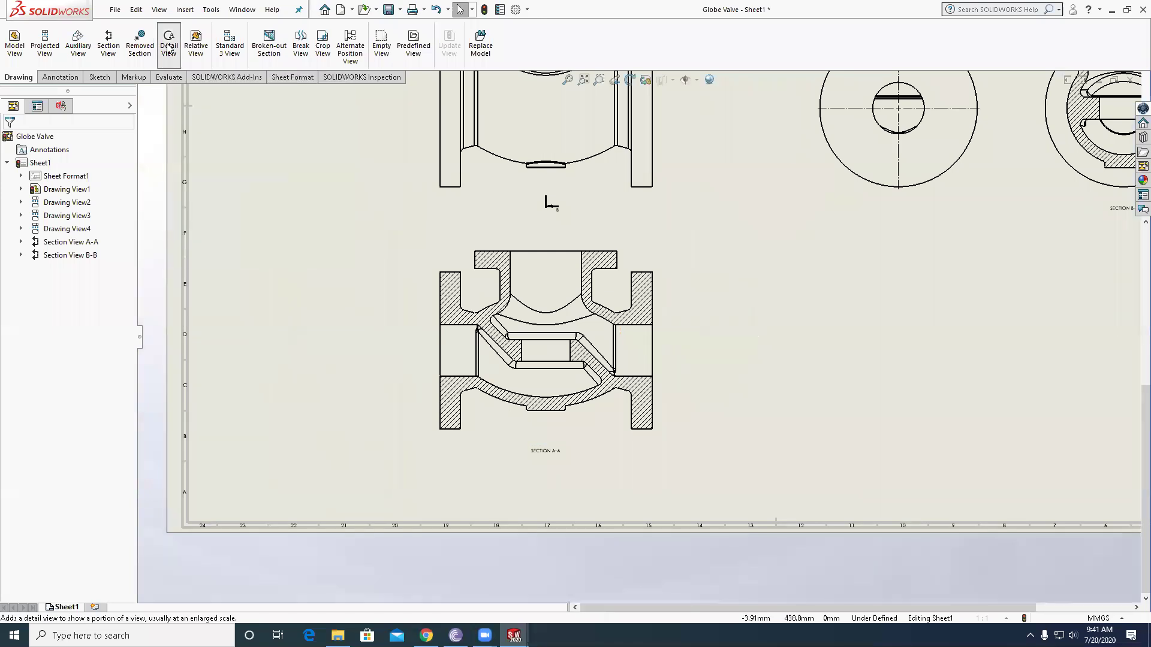
left_click(475, 399)
left_click(479, 355)
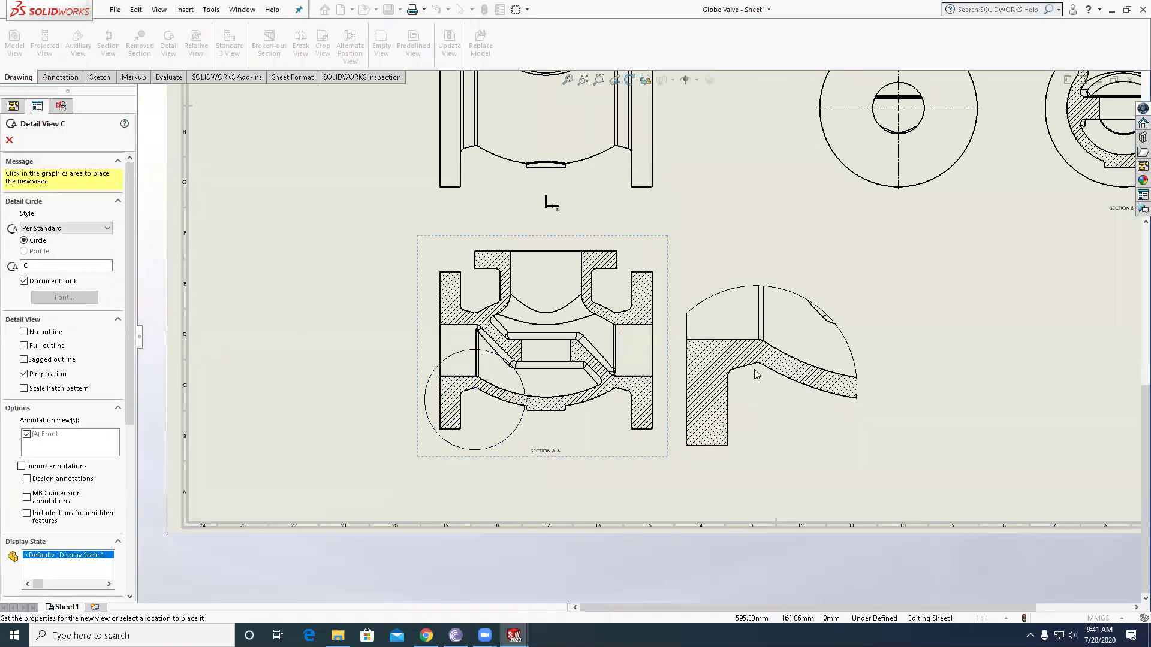
middle_click_drag(775, 370, 473, 372)
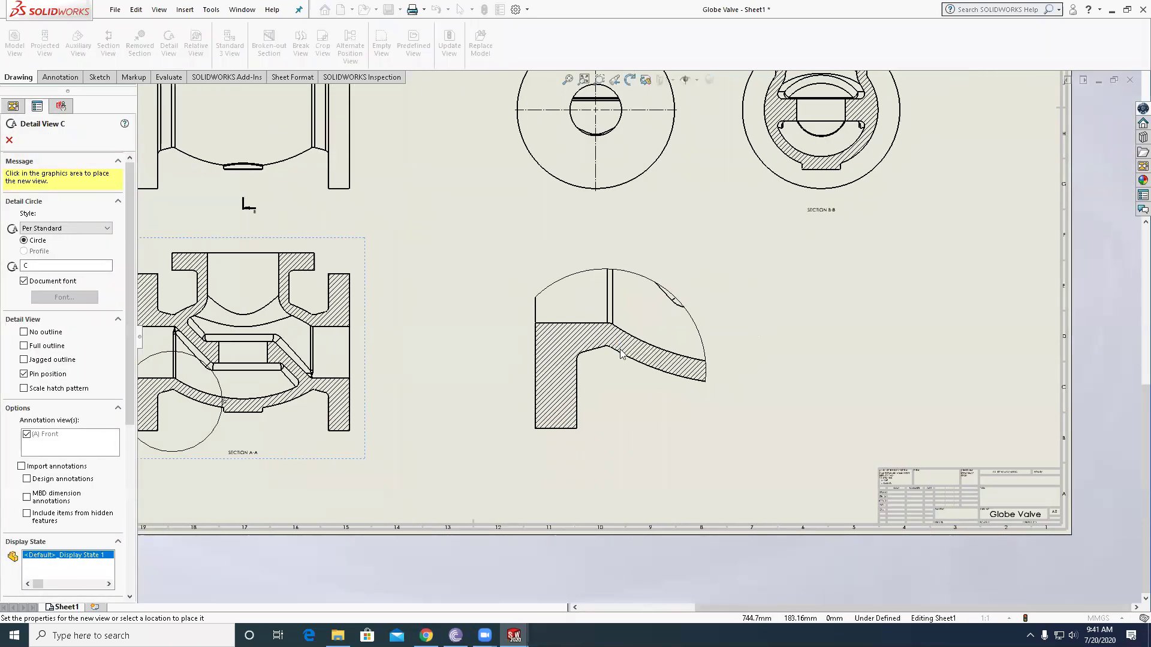
left_click(621, 354)
left_click(819, 360)
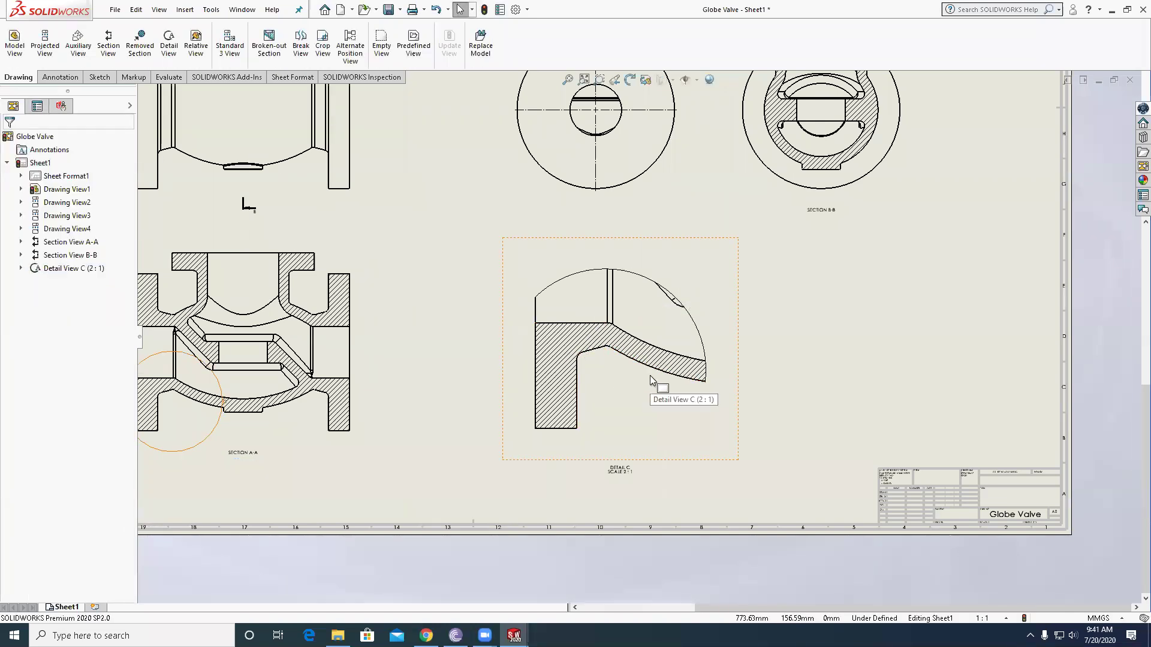
scroll(771, 401, "up", 2)
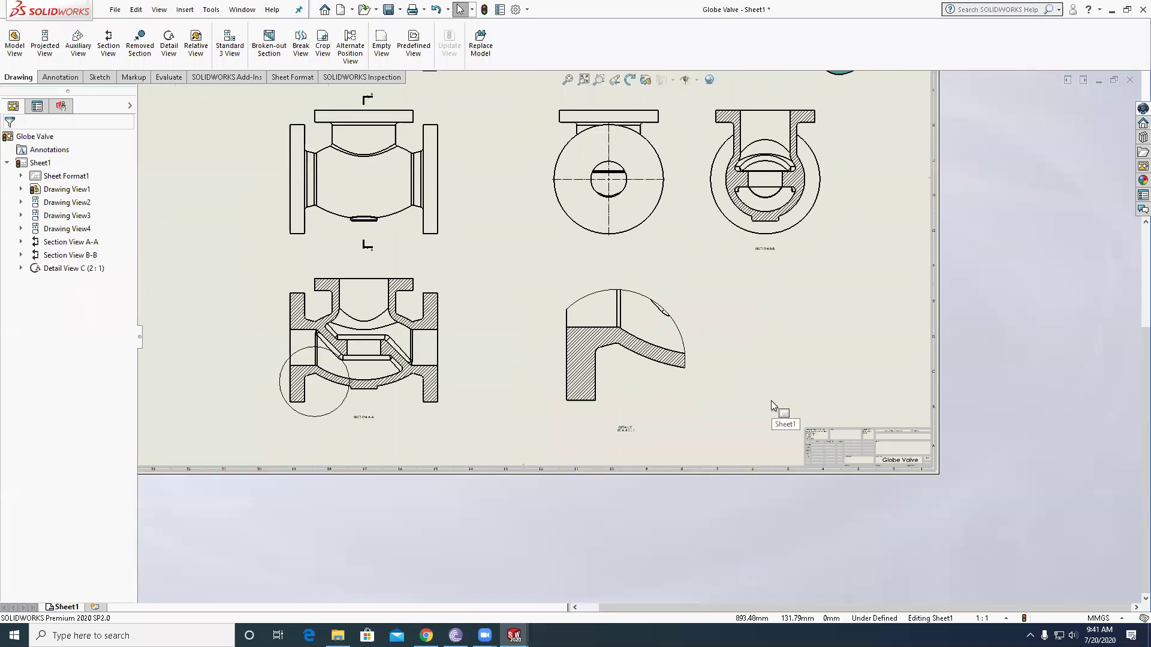
key("z")
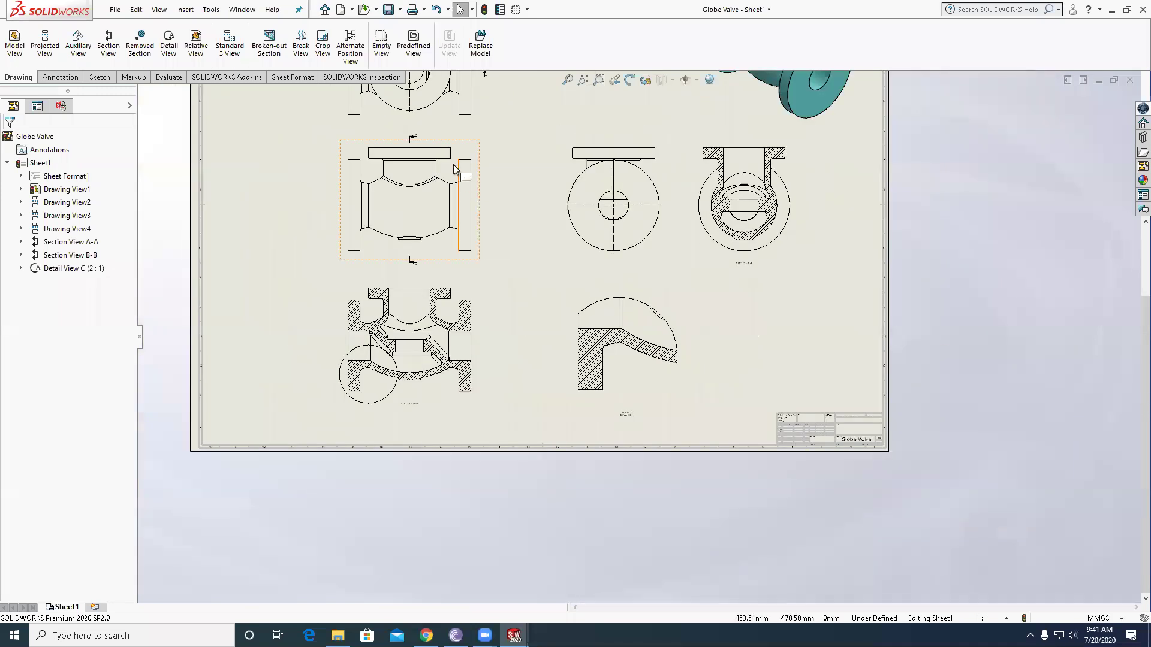
scroll(453, 168, "up", 2)
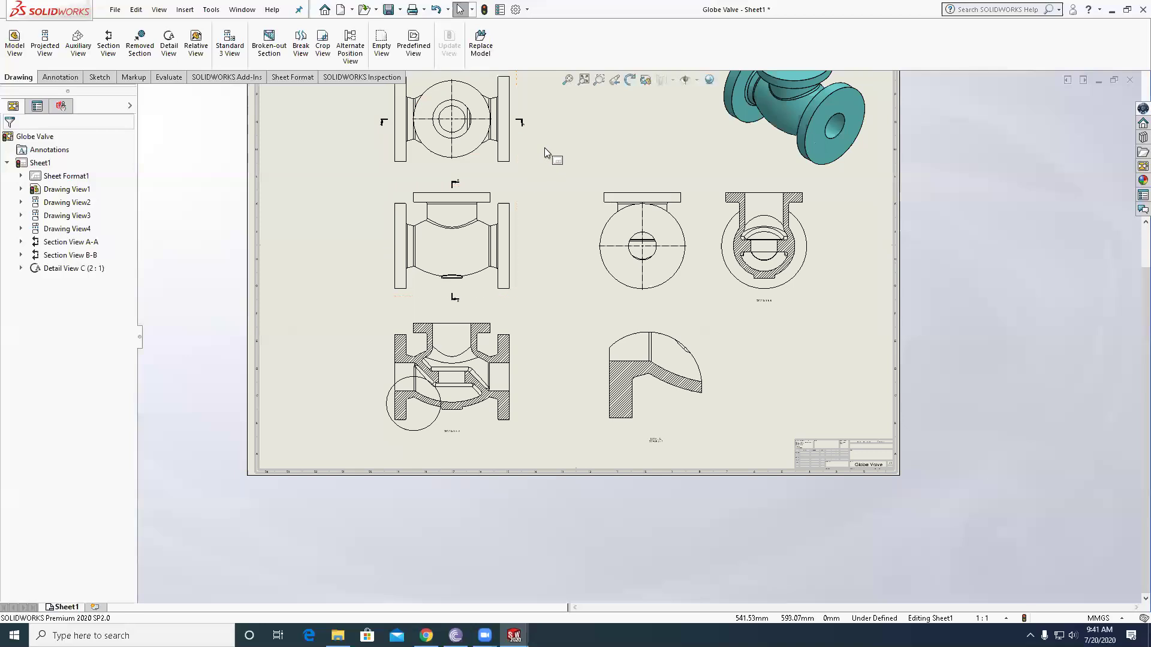
- Dimension the top view's overall width between the outer faces of its two side flanges, placing the dimension below the view
scroll(552, 162, "up", 2)
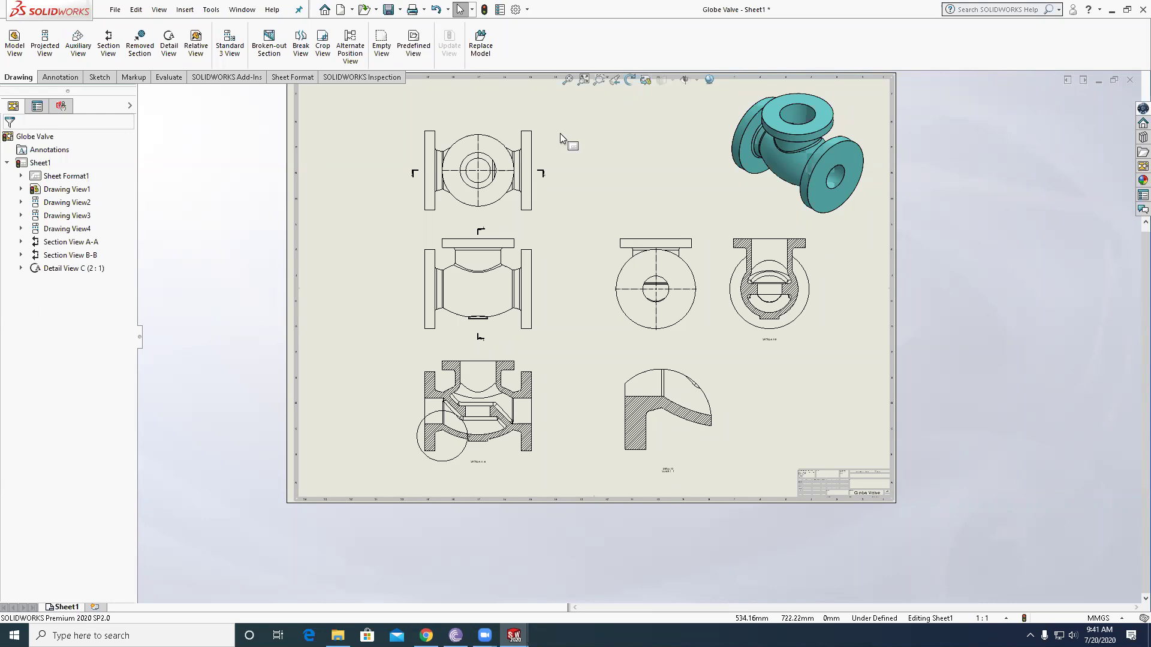
left_click(60, 77)
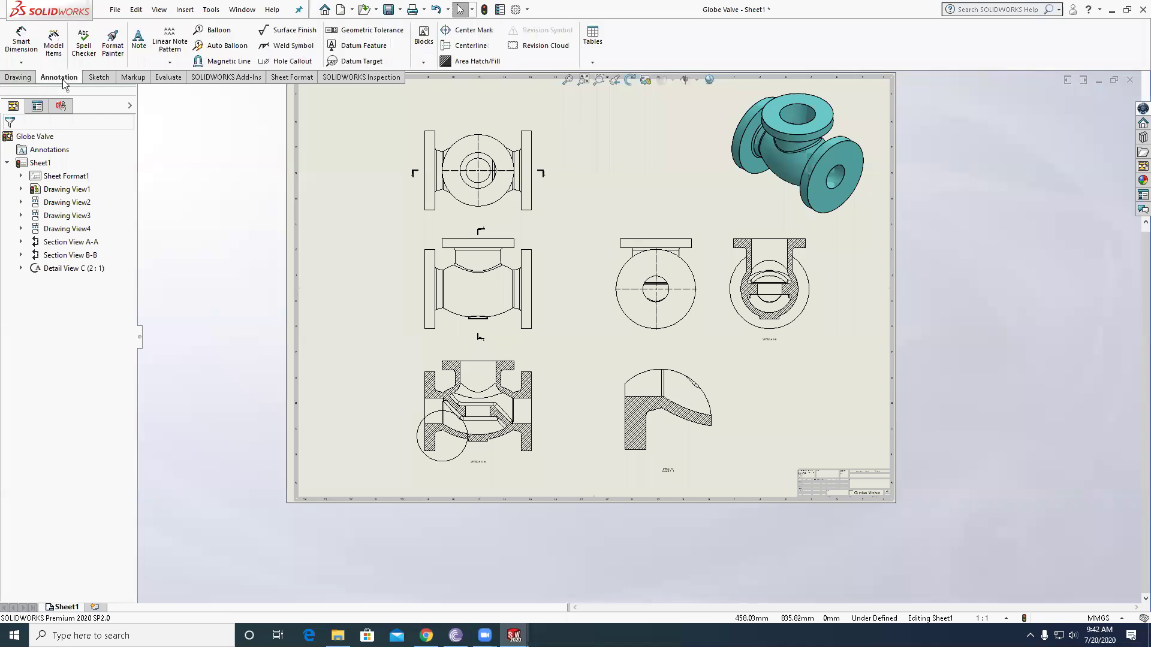
left_click(21, 39)
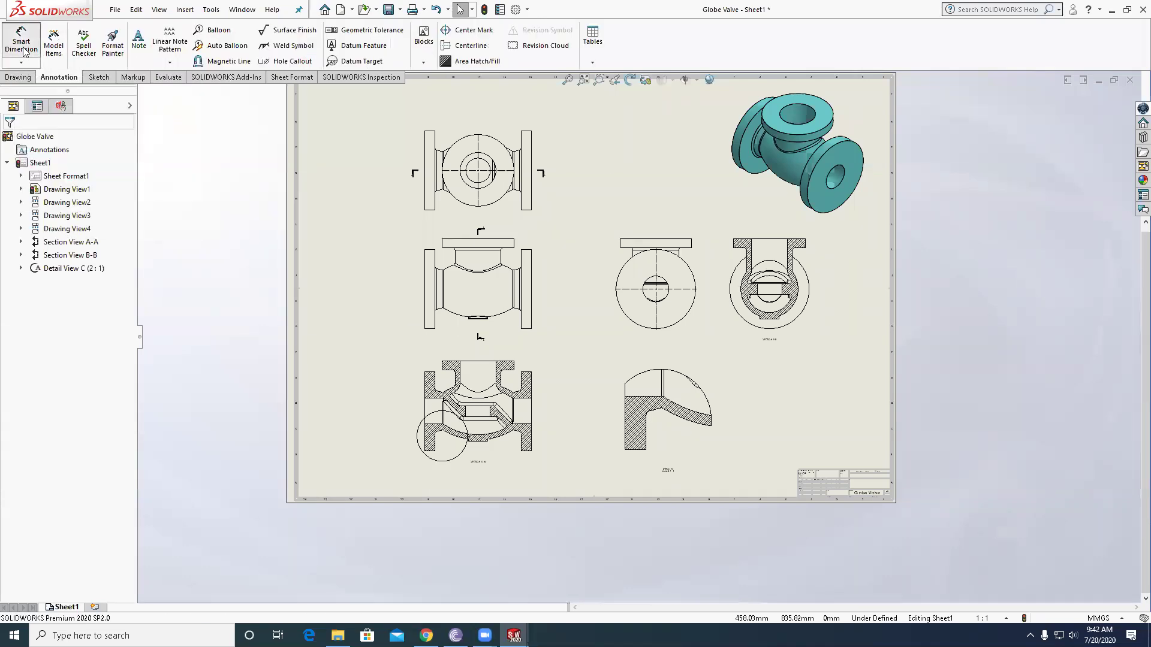
scroll(421, 156, "down", 3)
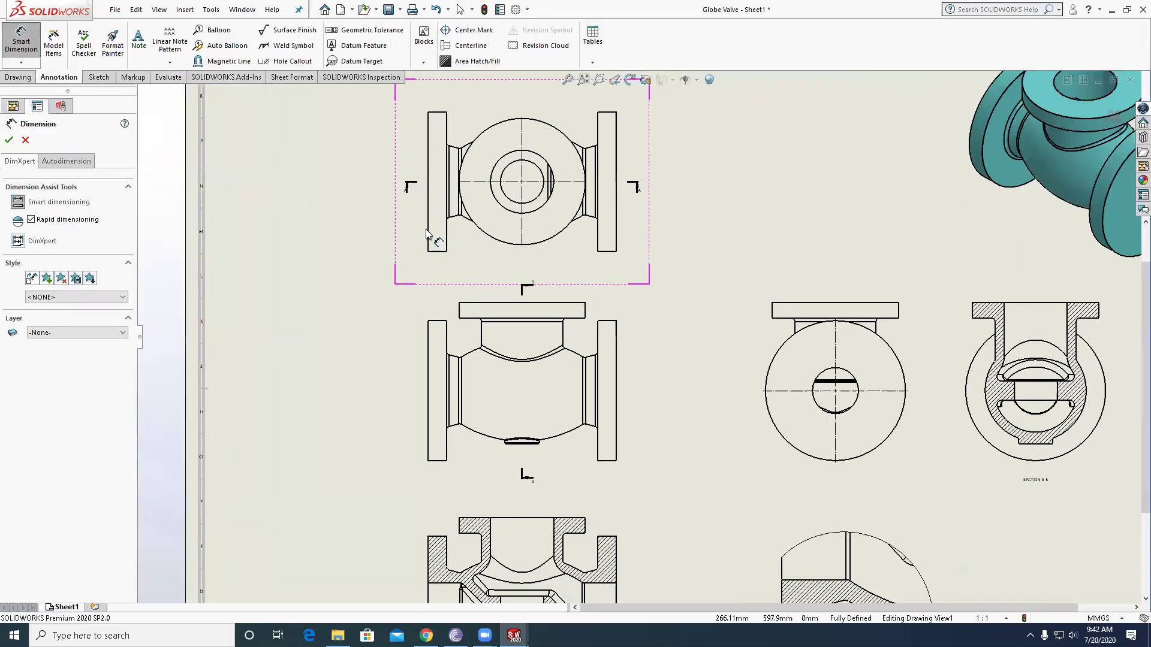
left_click(428, 227)
left_click(616, 226)
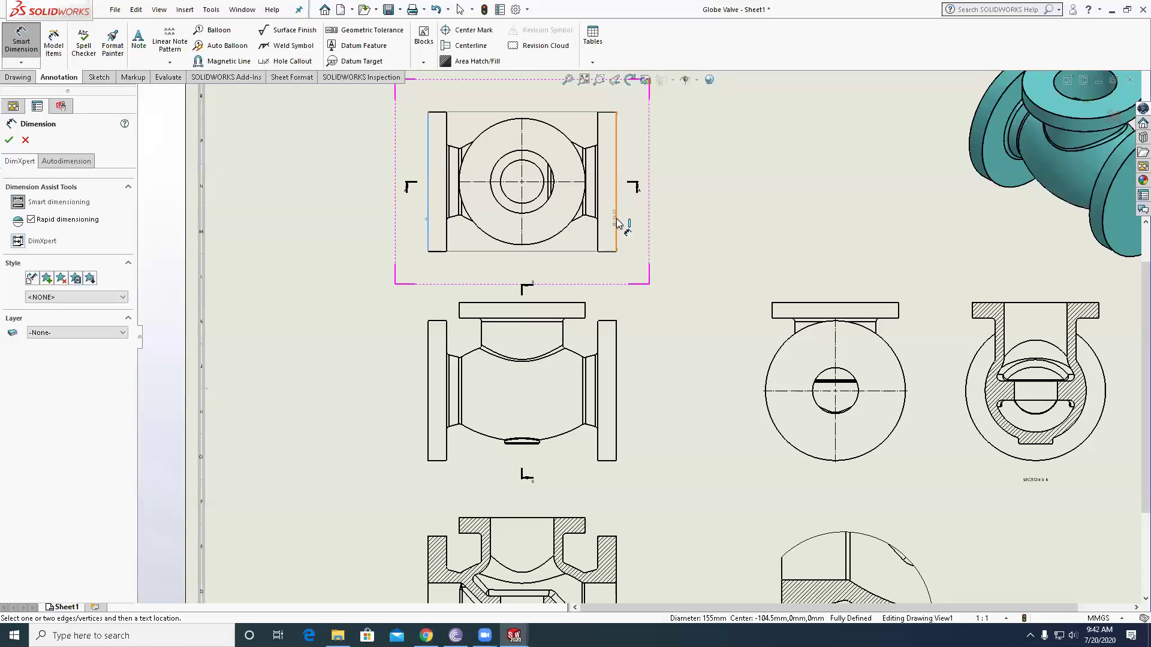
left_click(522, 268)
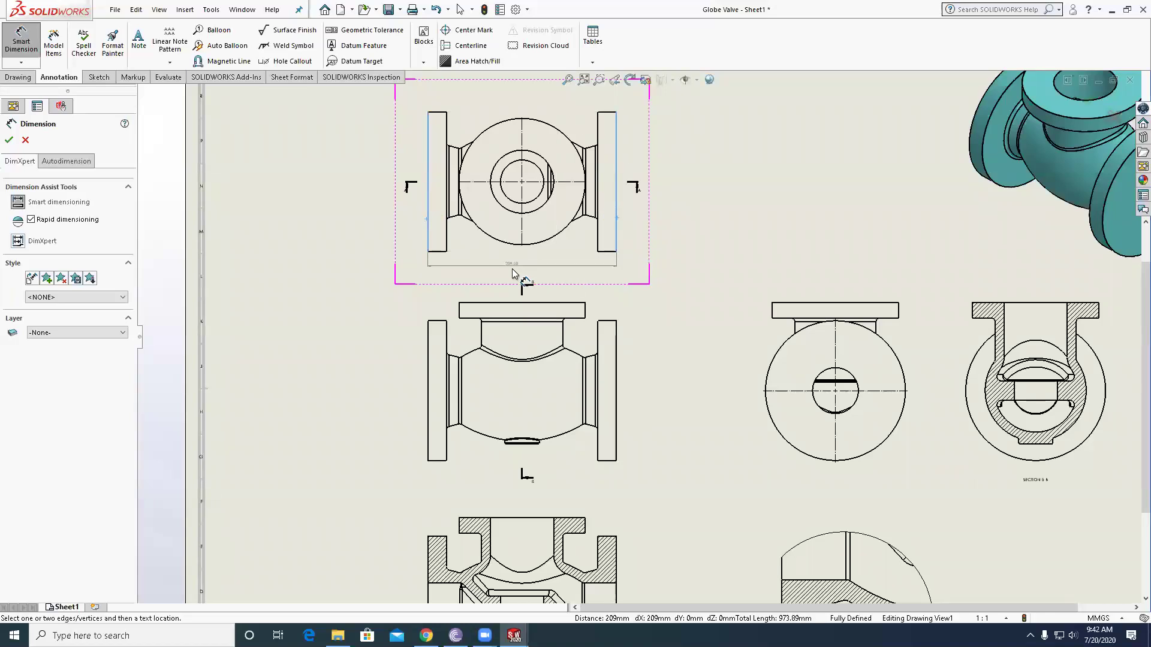
scroll(513, 273, "down", 2)
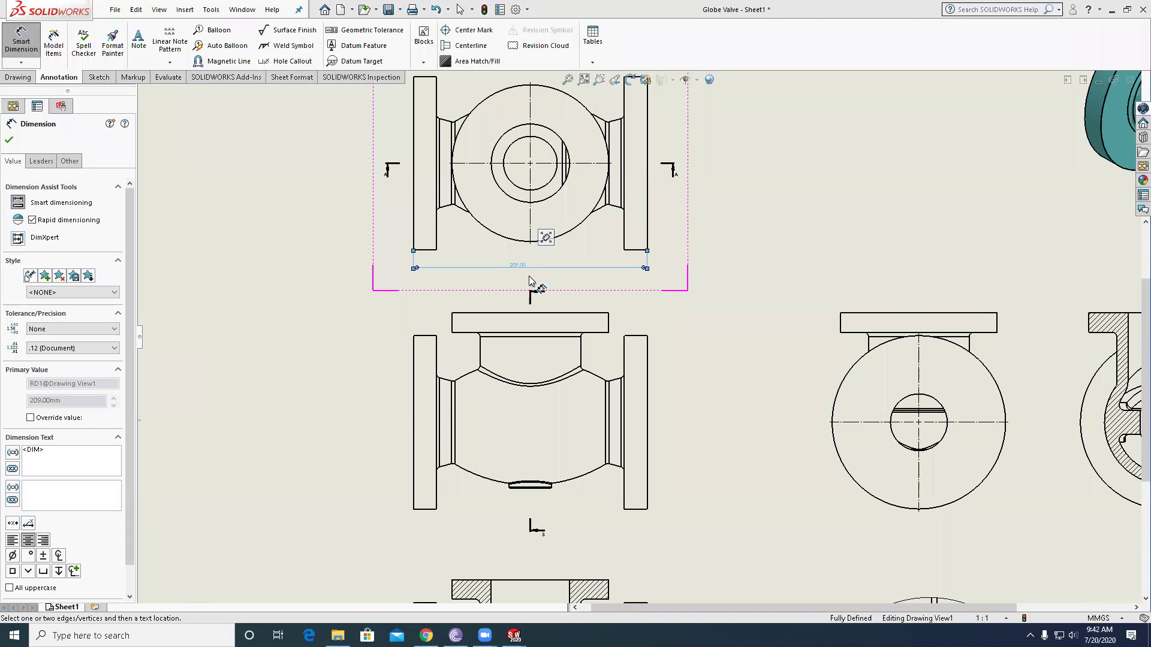
key("Escape")
key("Escape")
scroll(455, 277, "down", 2)
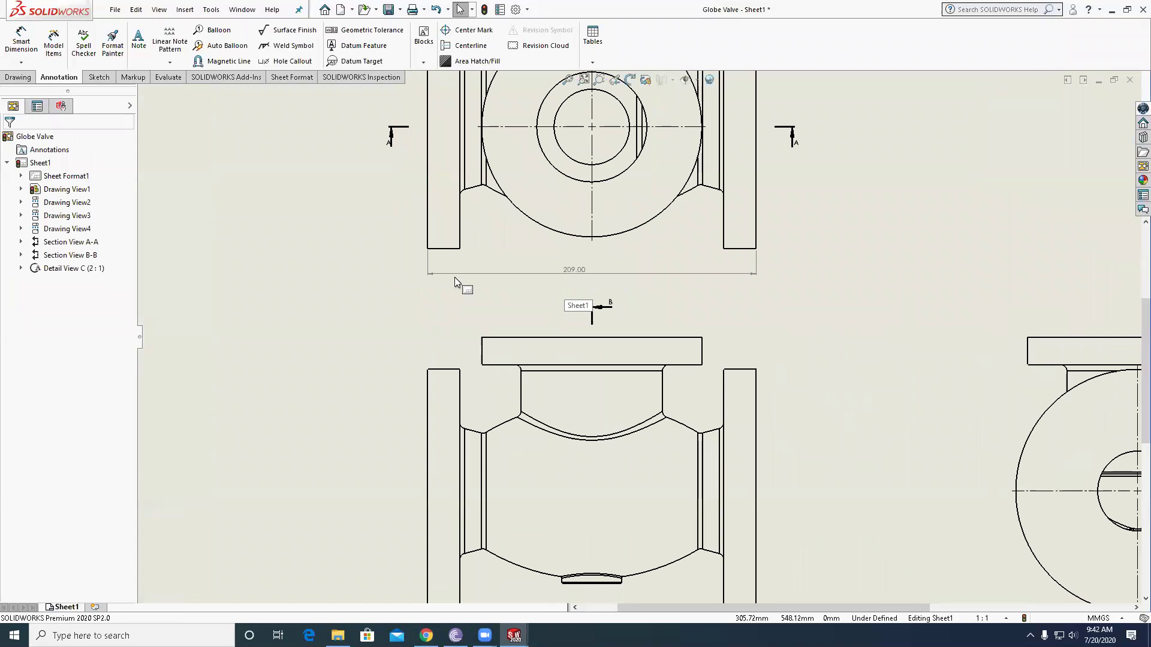
- Set the annotation text height to 8 mm in the drawing's document properties
scroll(455, 277, "up", 2)
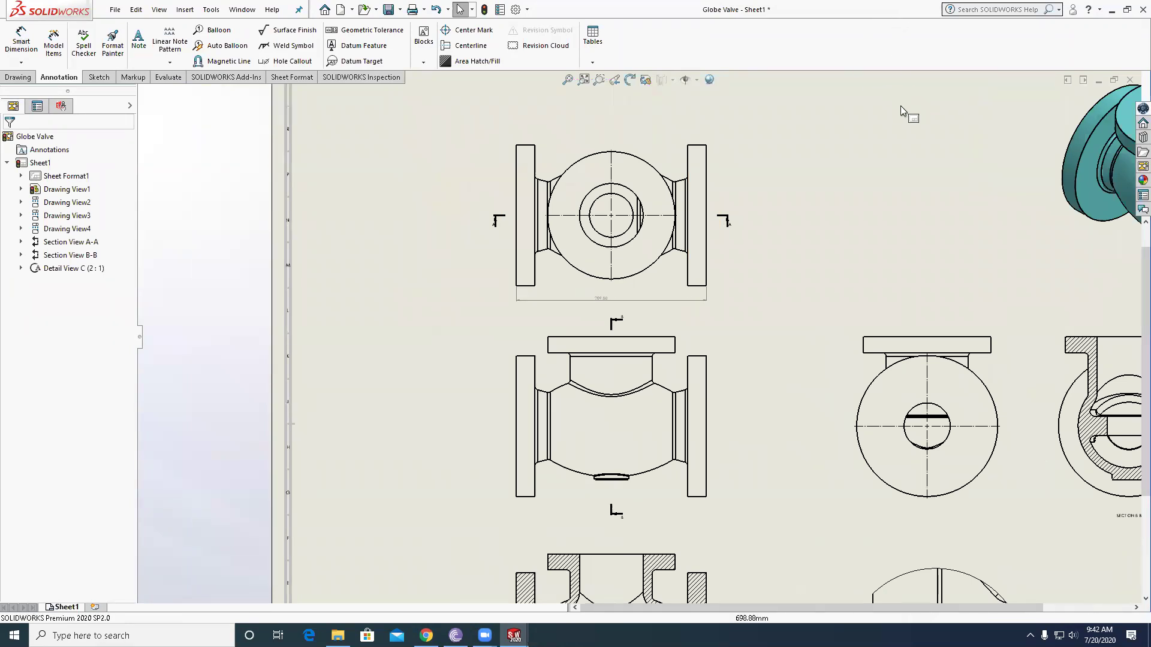
left_click(212, 11)
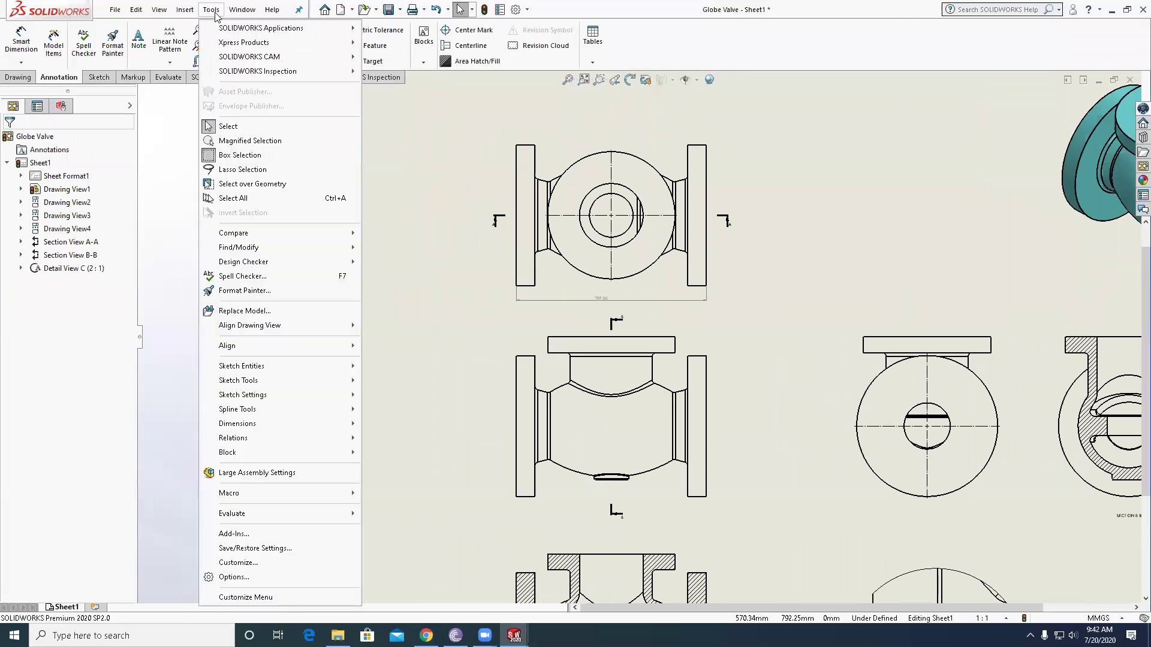
left_click(235, 577)
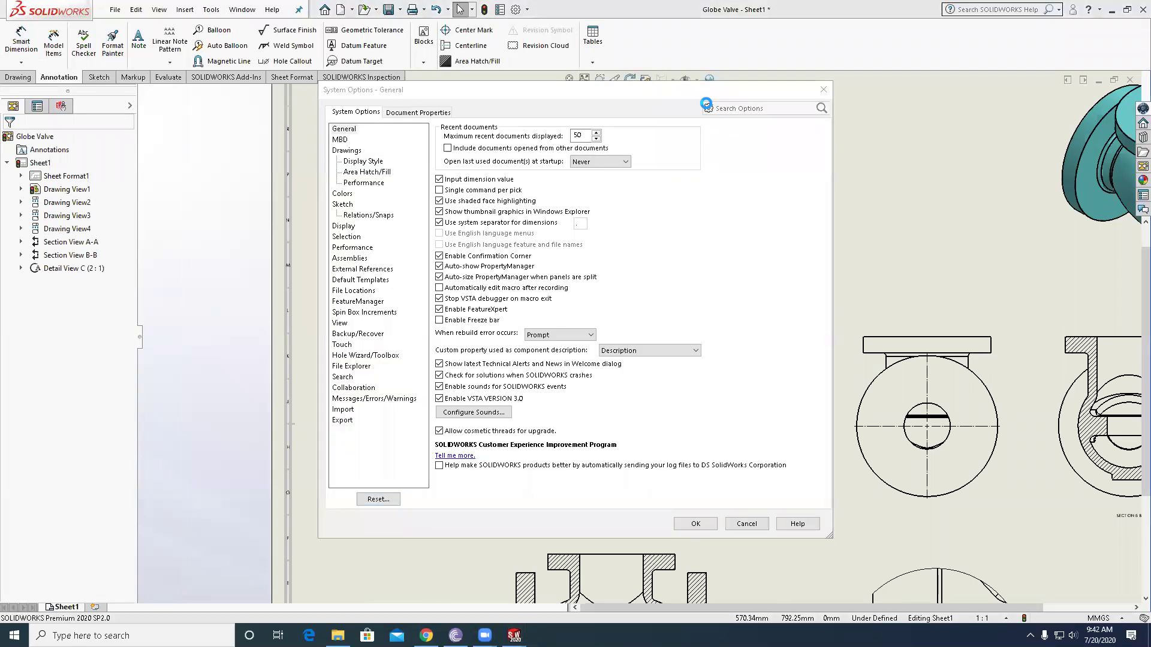
left_click(411, 113)
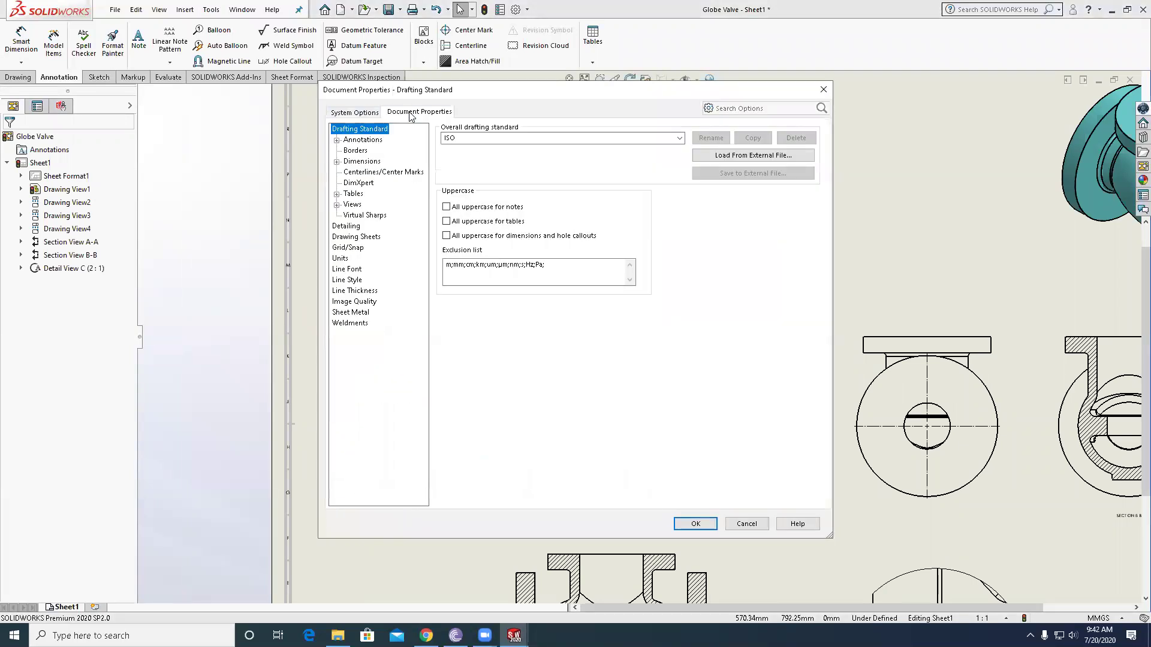
left_click(360, 140)
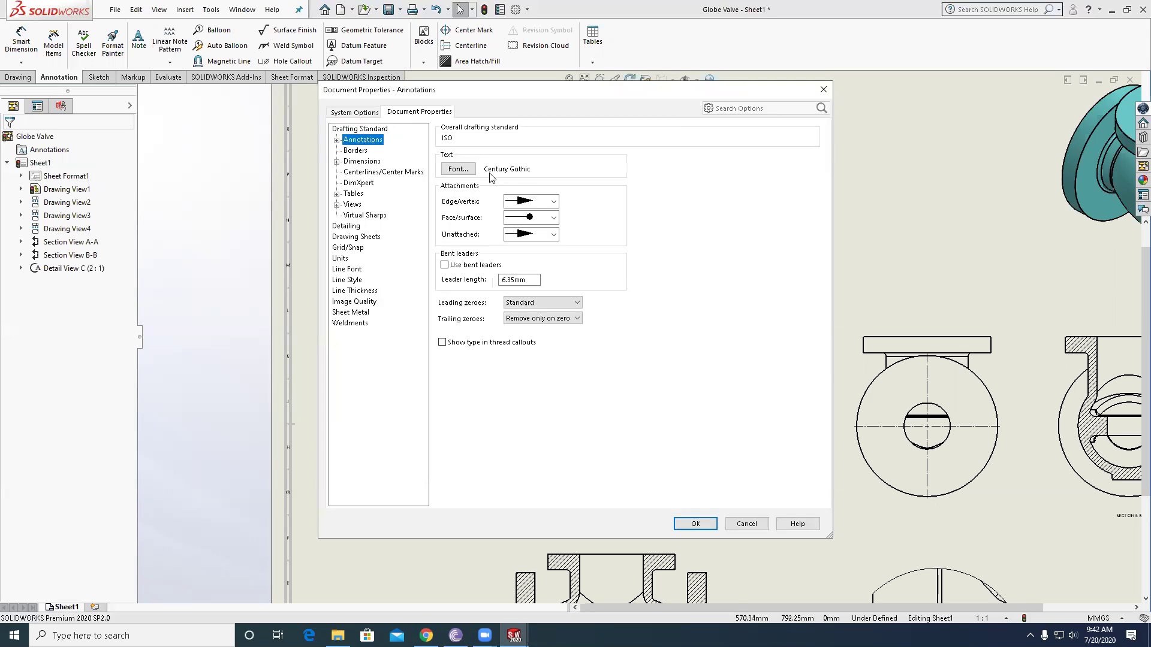
left_click(457, 170)
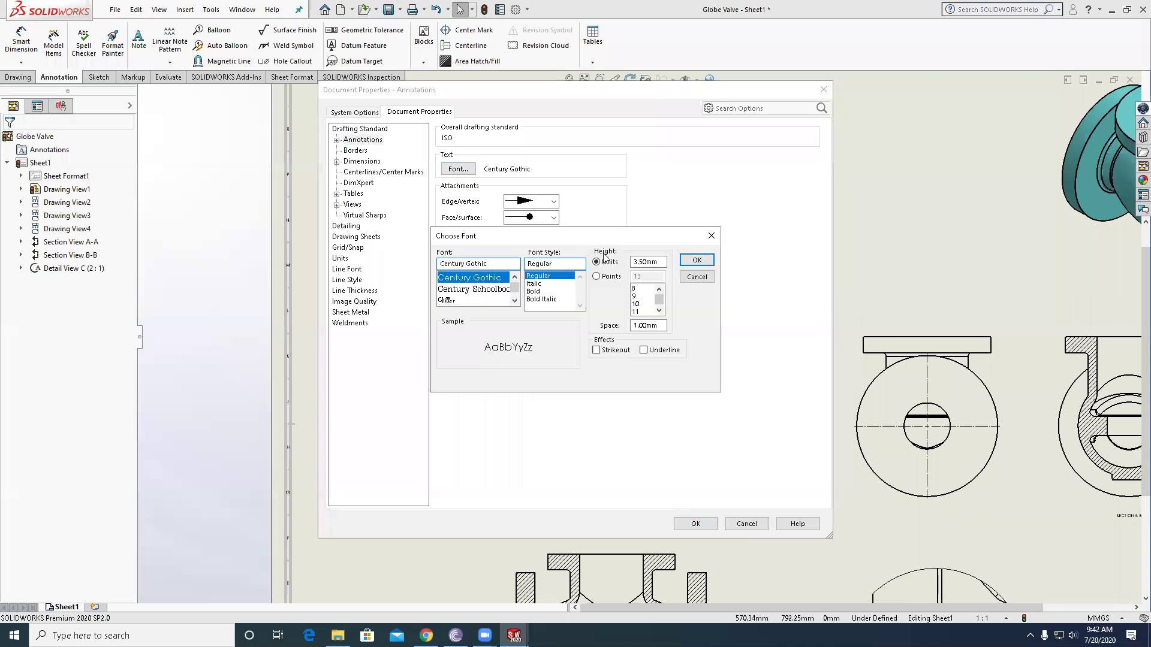
type("8")
left_click(696, 263)
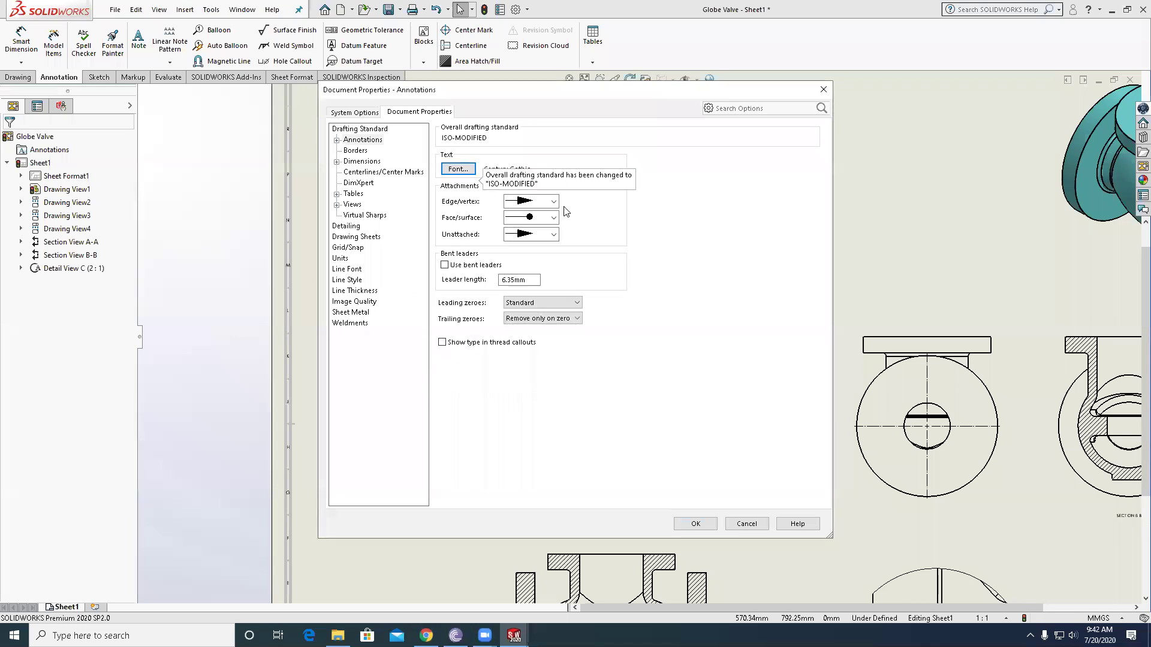
- Set the dimension text height to 8 mm in the document properties
left_click(362, 161)
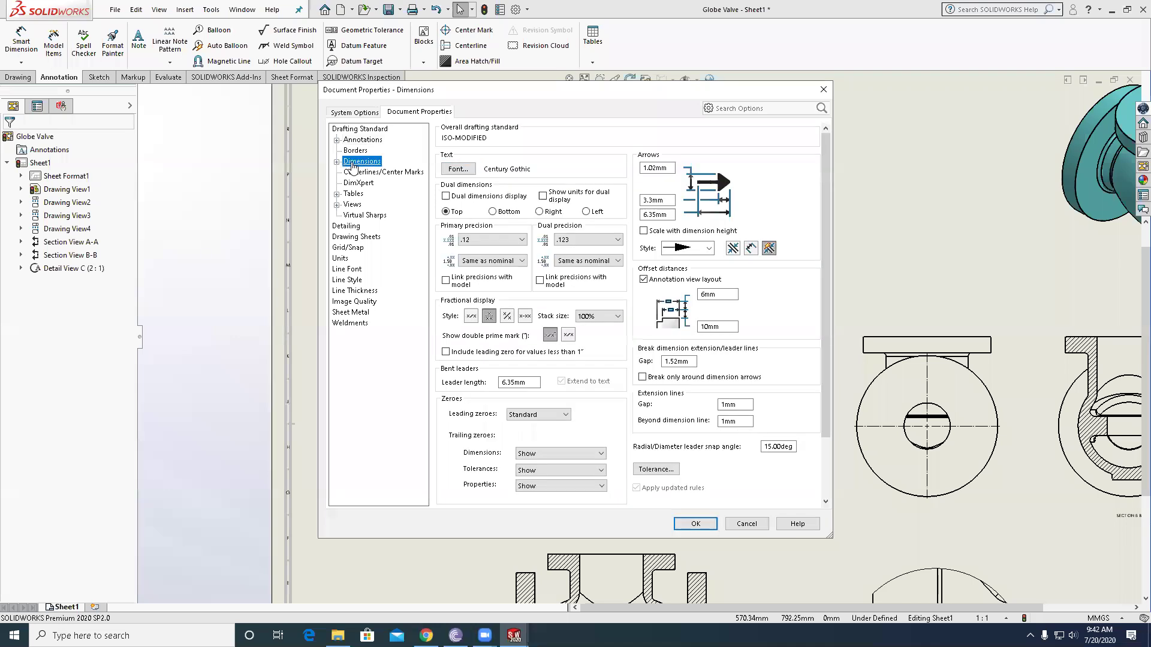
left_click(458, 169)
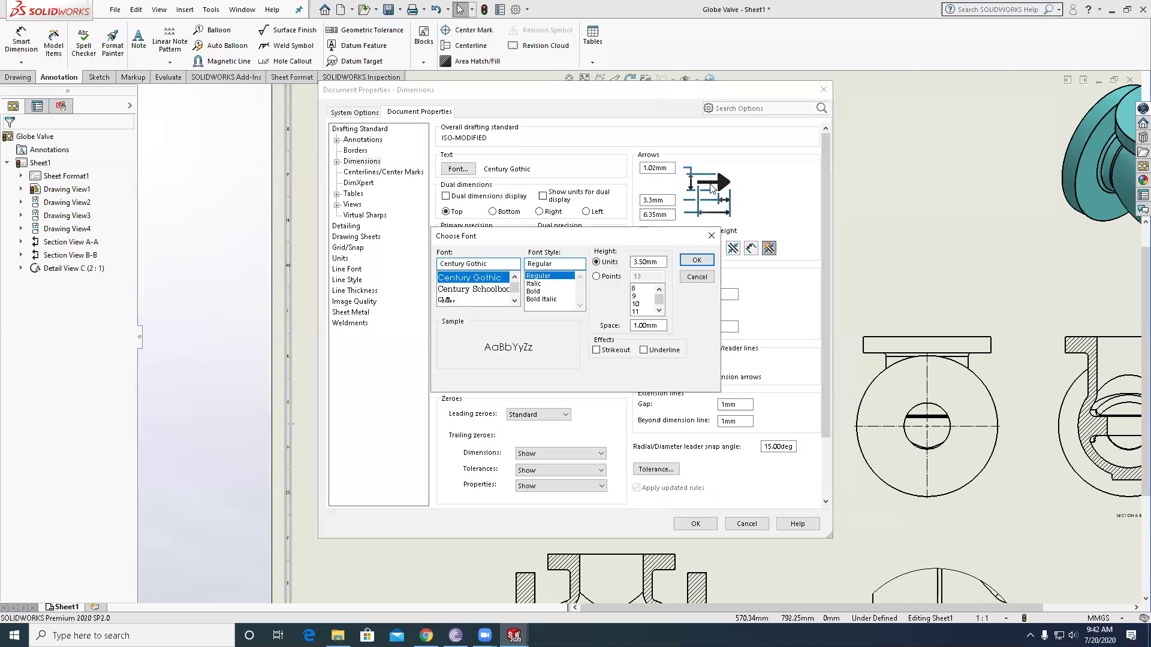
left_click(647, 262)
type("8")
left_click(697, 260)
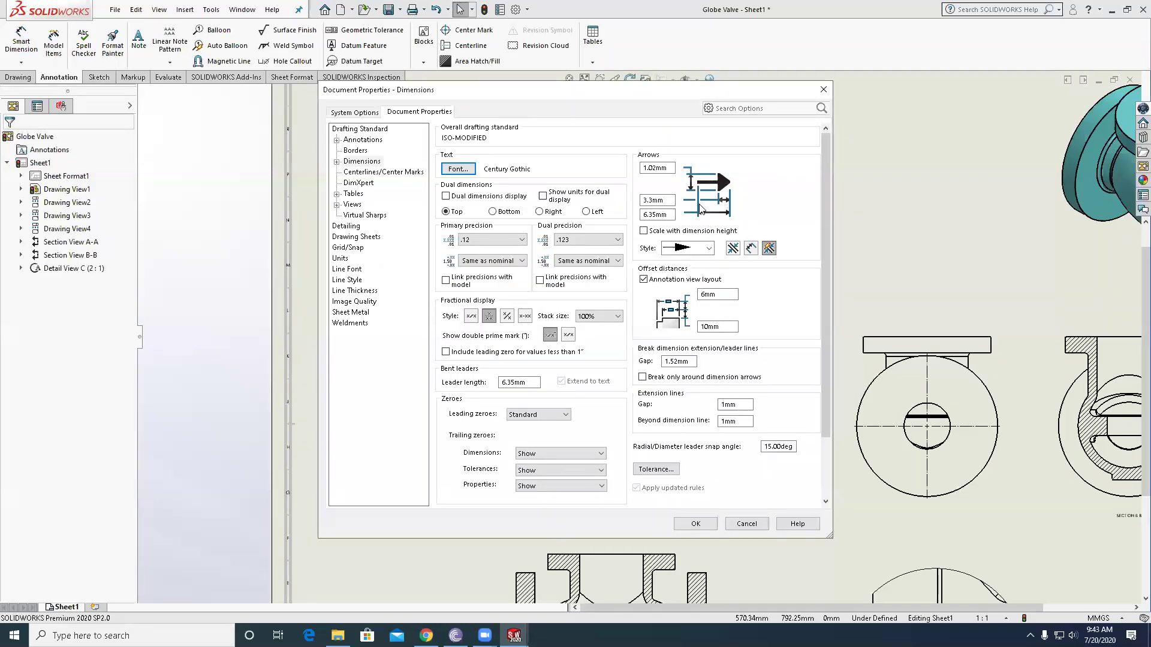
- Set the dimension arrowhead height to 3.5 mm and its length to 9 mm, and apply the document properties
double_click(655, 168)
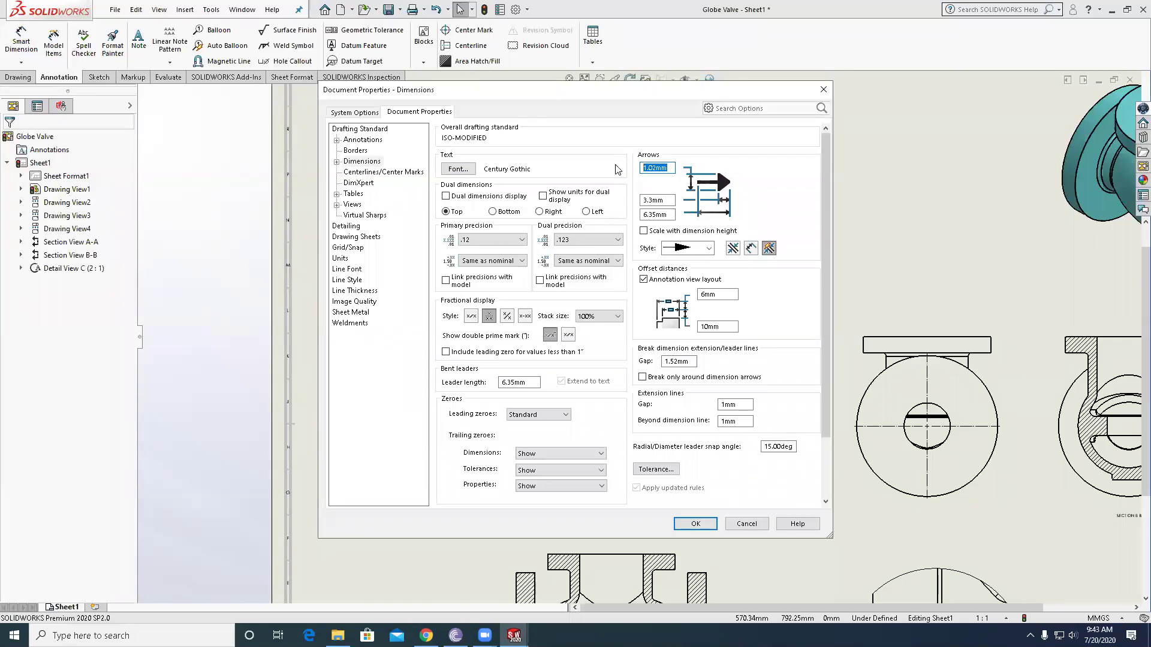
type("3.5")
left_click(666, 200)
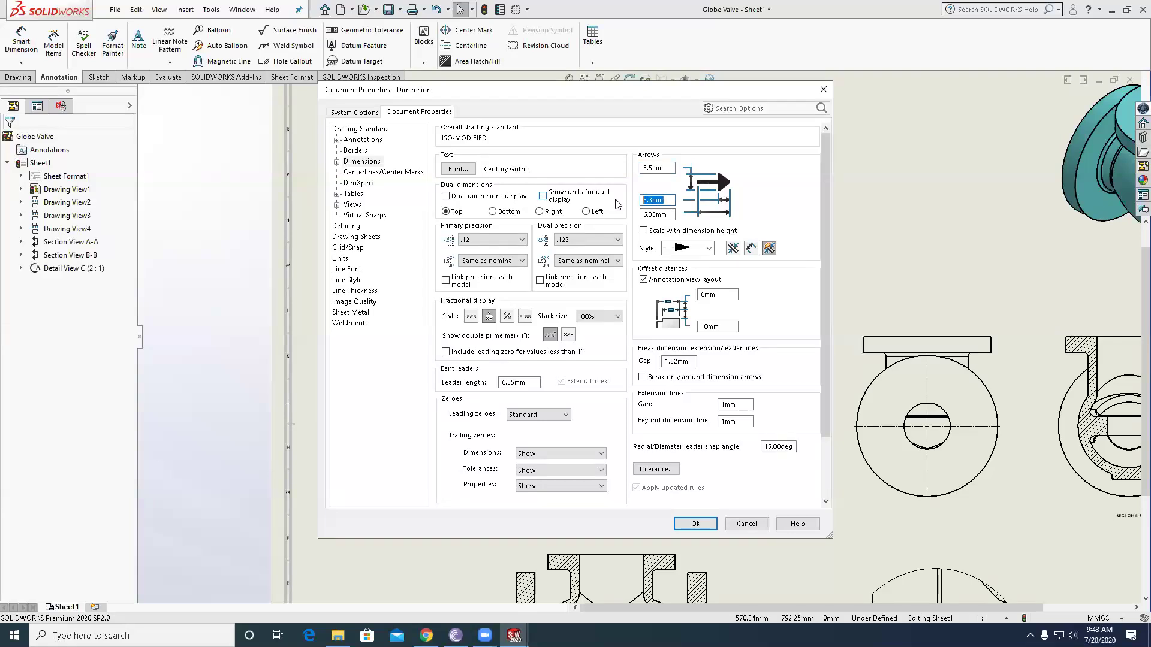
type("9")
left_click(364, 173)
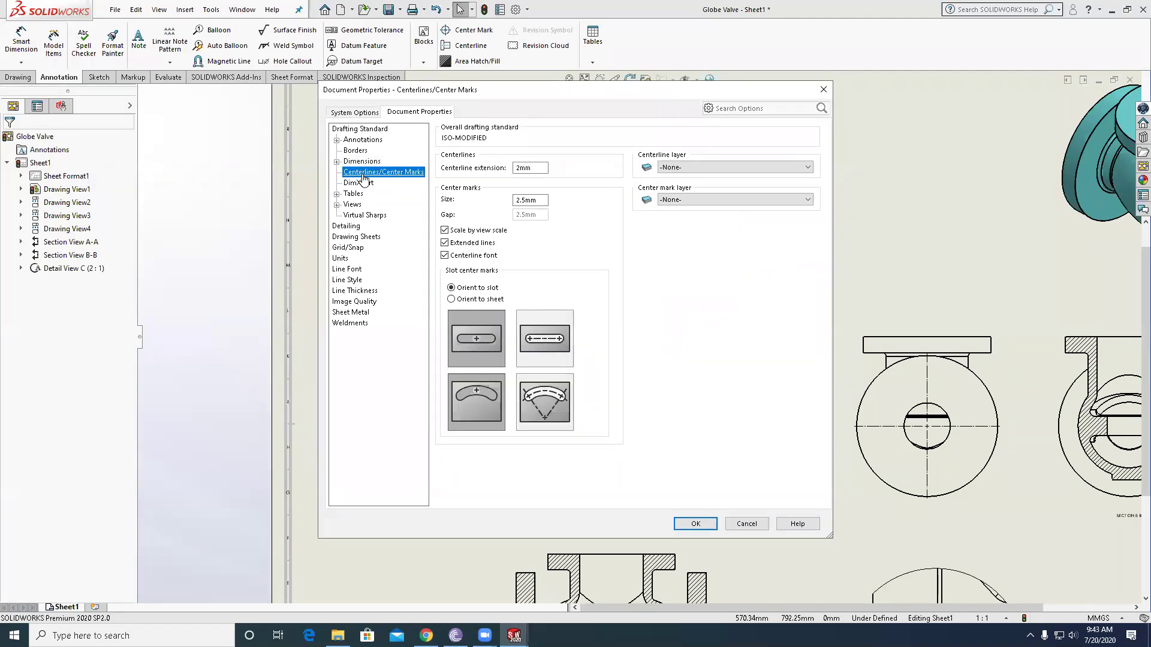
left_click(359, 182)
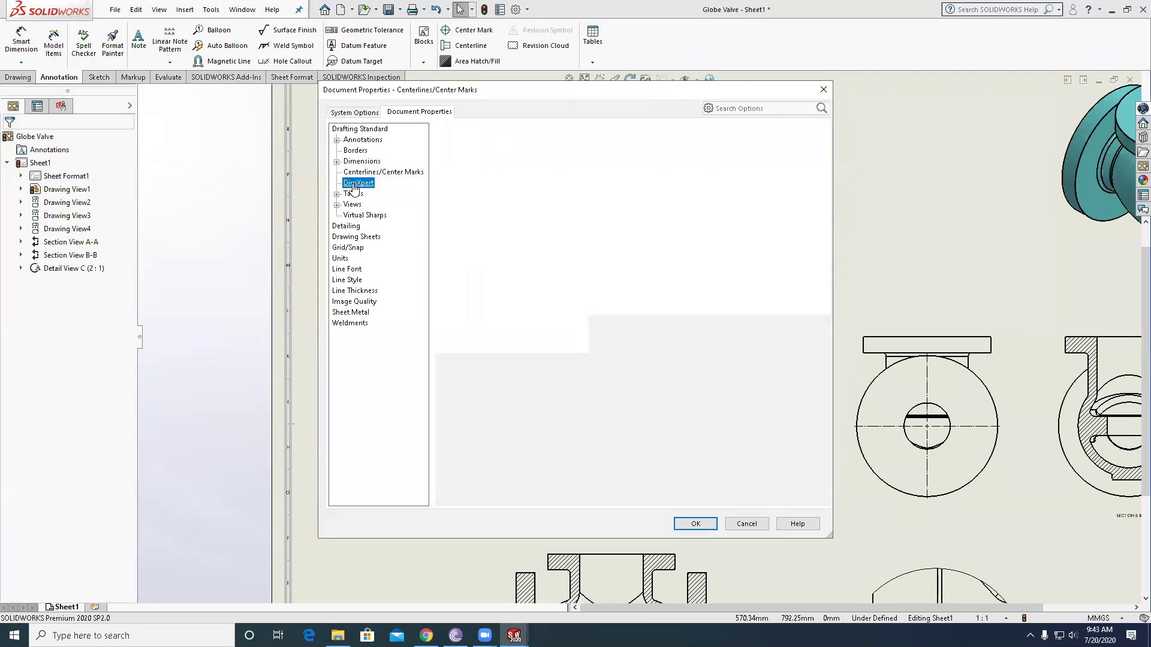
left_click(336, 194)
left_click(336, 195)
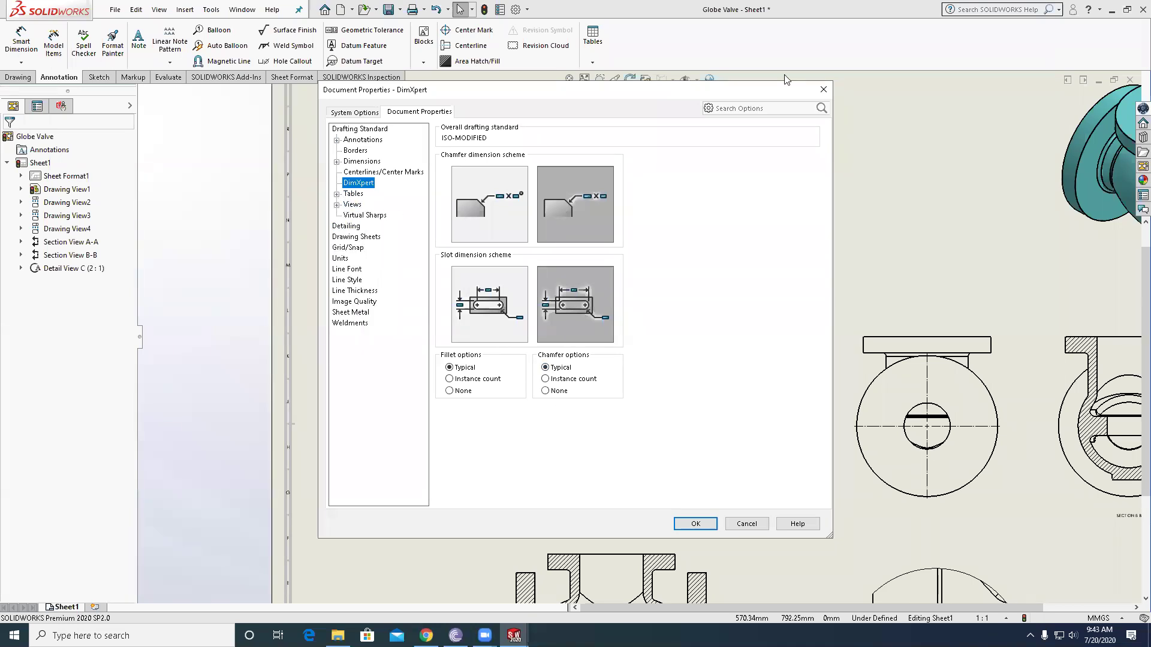
key("Up")
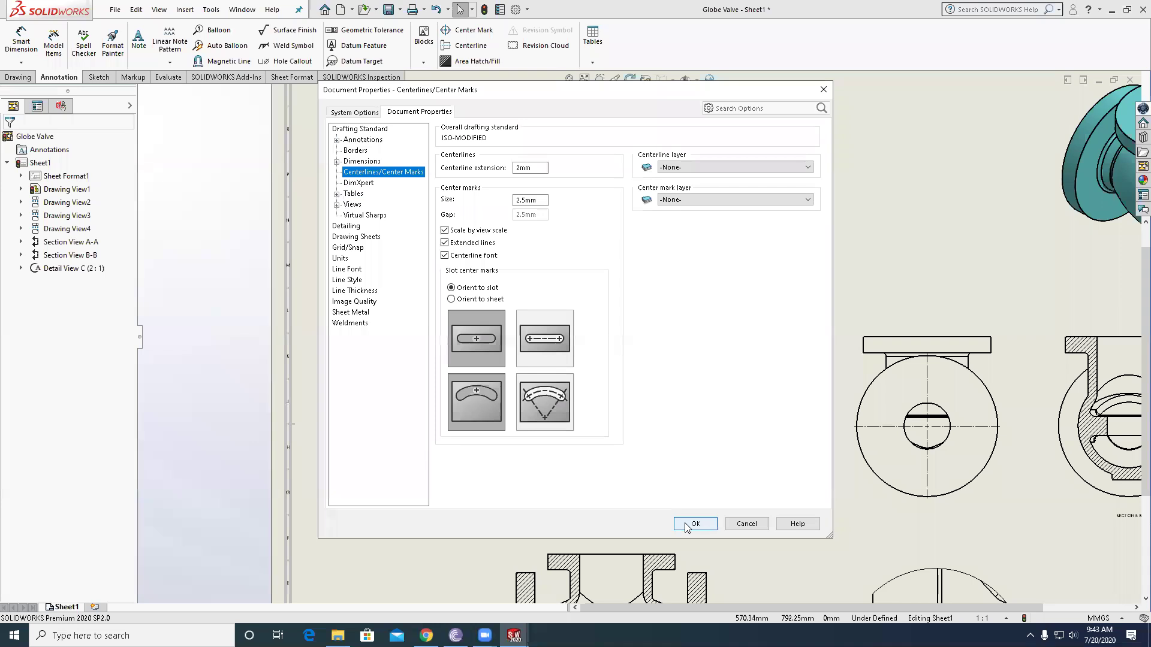
left_click(688, 526)
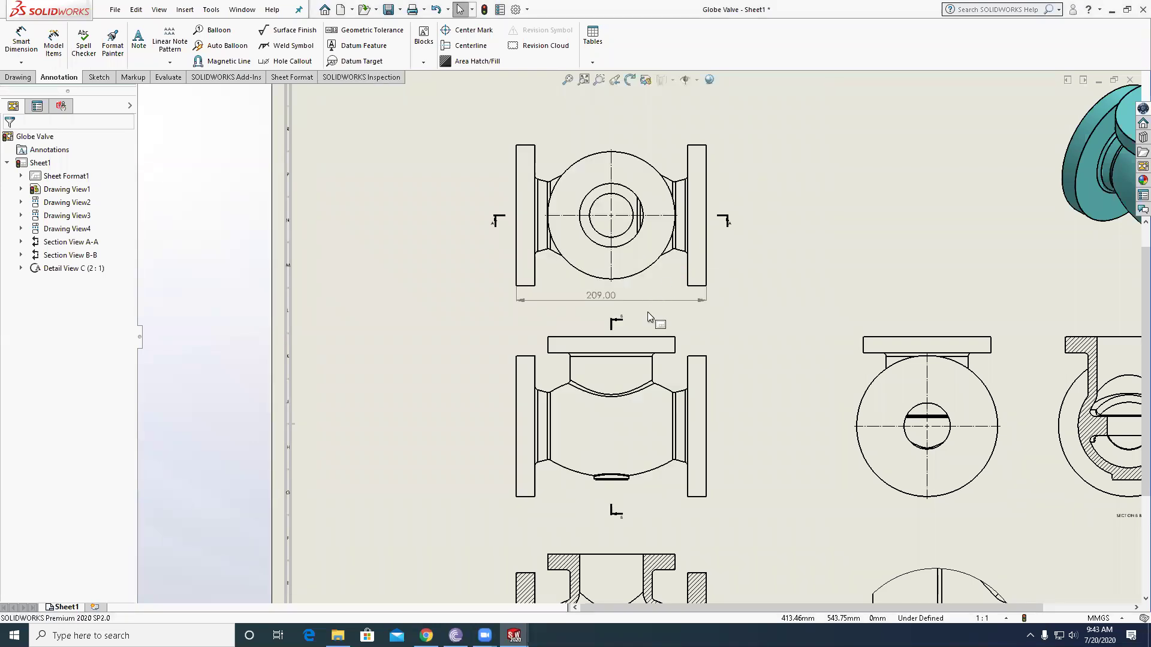
- Set the primary precision of dimensions to one decimal place (.1) in the document properties
scroll(647, 312, "down", 1)
scroll(648, 312, "down", 1)
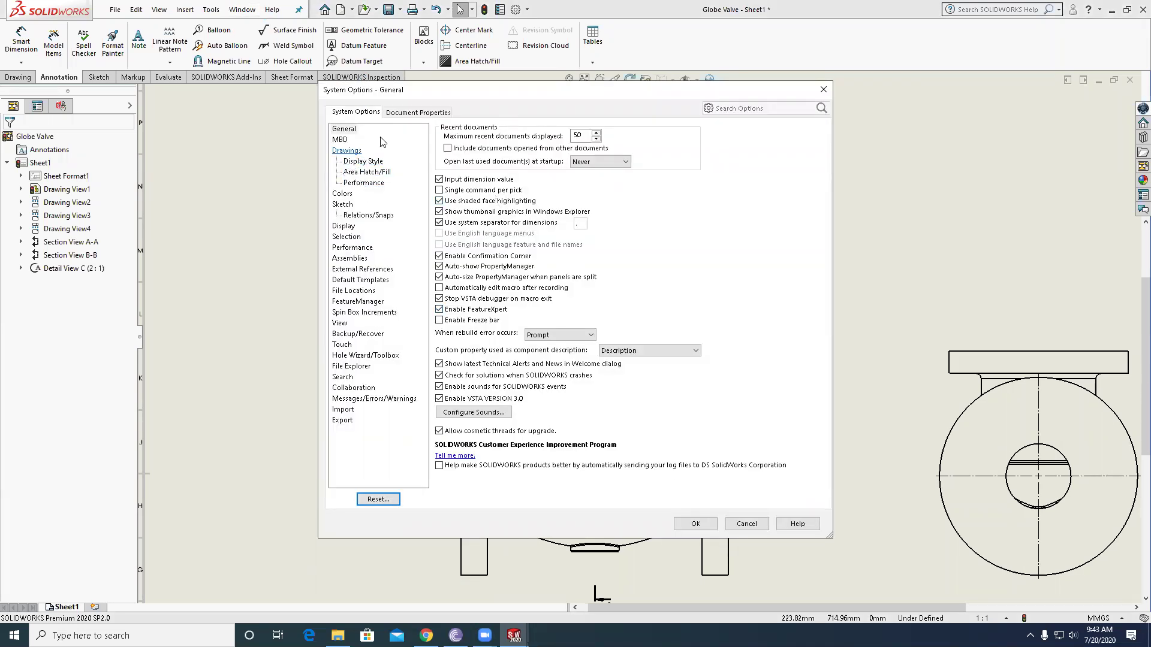
left_click(419, 112)
left_click(362, 162)
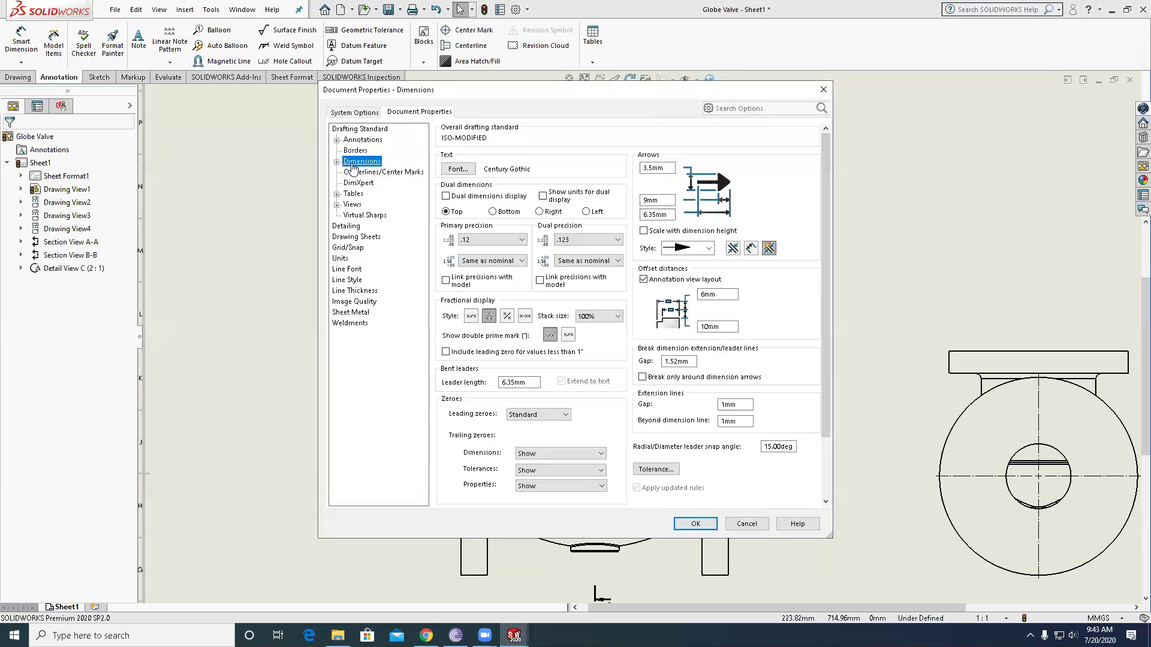
left_click(337, 162)
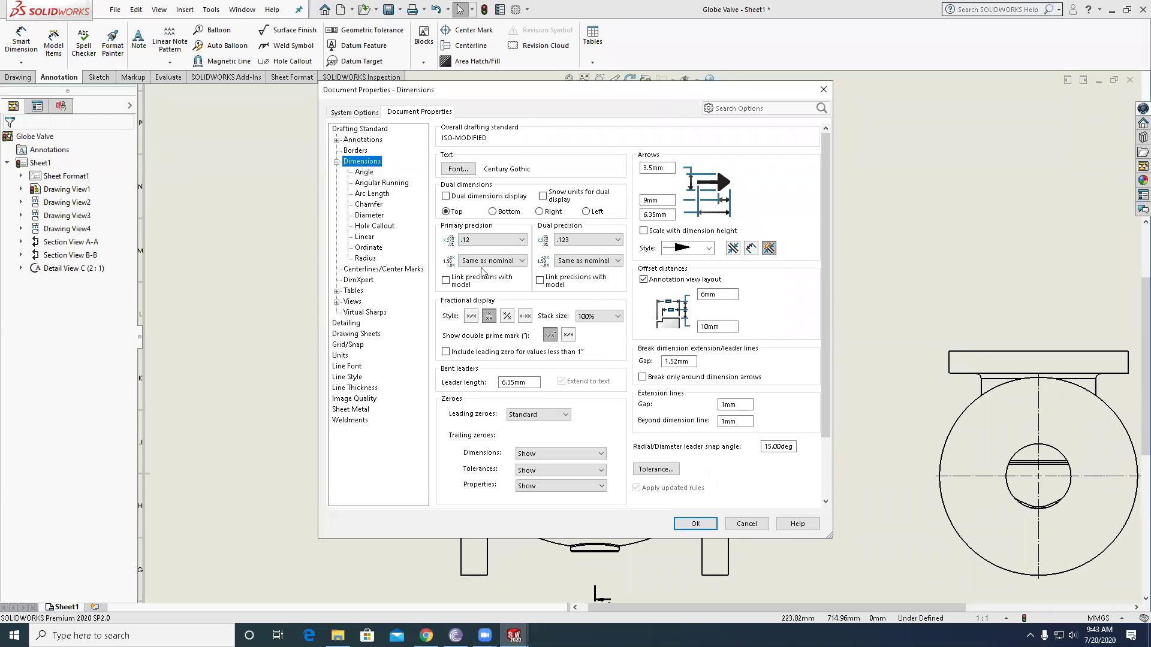
left_click(498, 240)
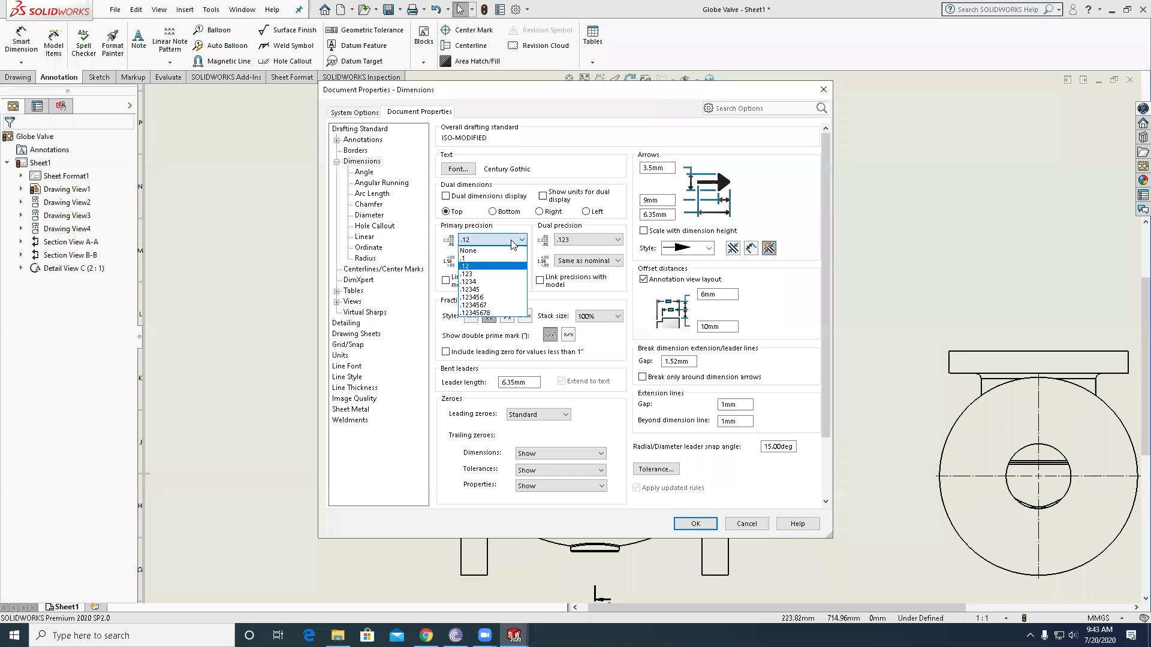
left_click(490, 259)
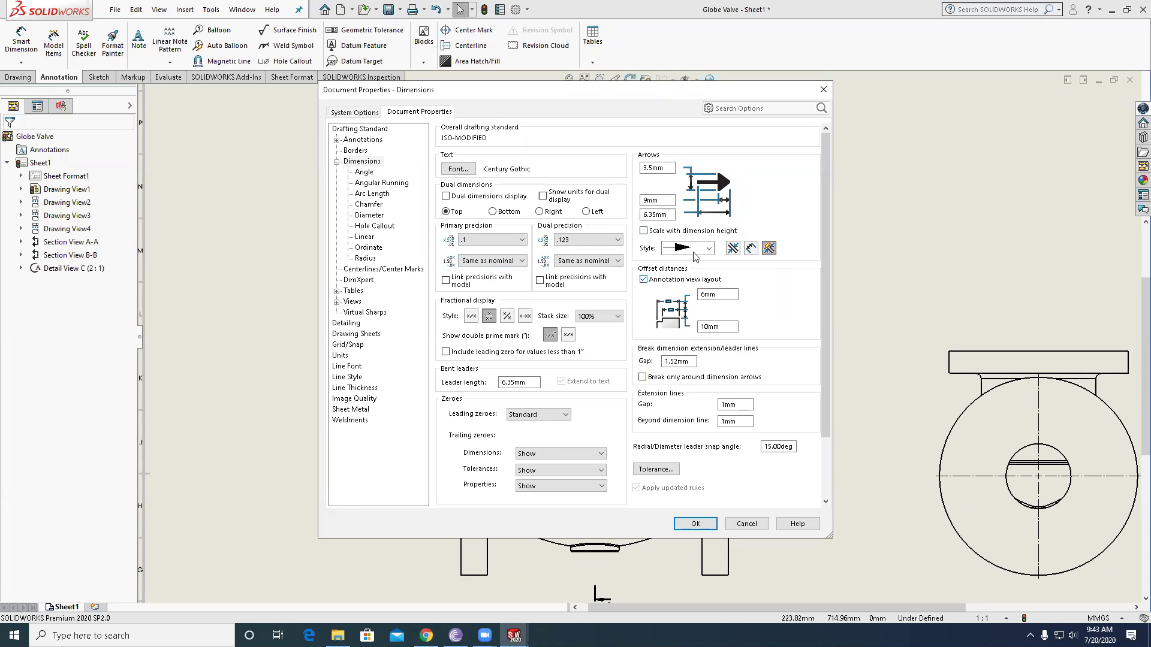
- Set extension lines to run 5 mm beyond the dimension line with a 2 mm gap, and apply the properties
double_click(746, 420)
type("5")
double_click(743, 405)
type("2")
left_click(696, 524)
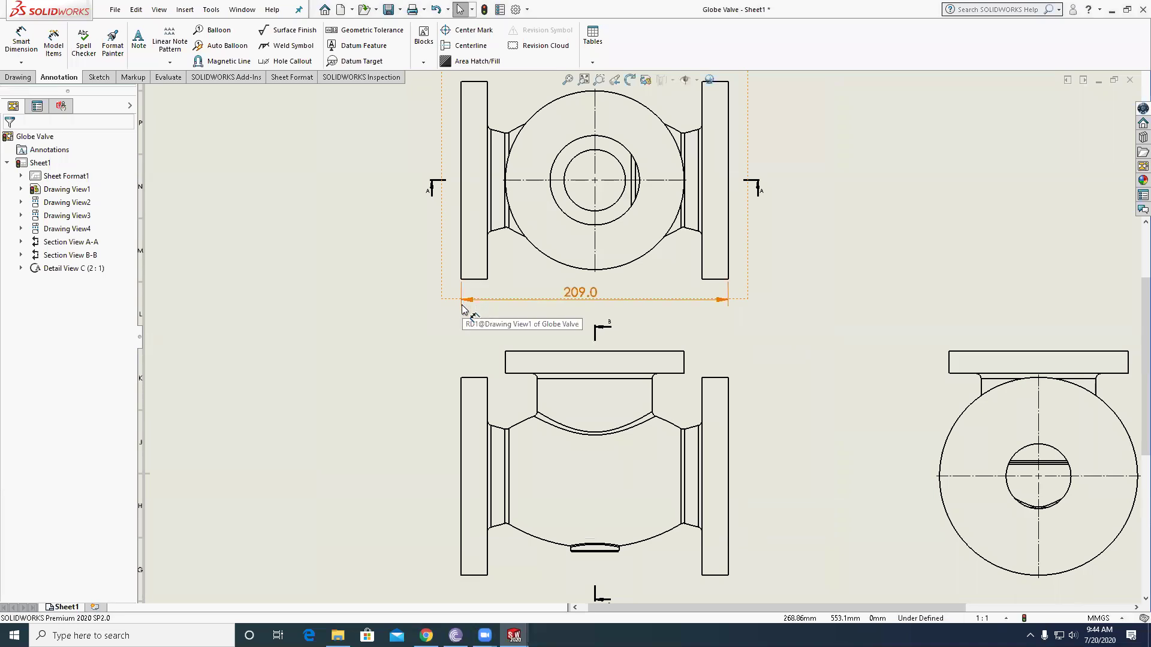
- Dimension the diameter of the large outer circle in the top view, placing the value above and to the right of it
scroll(627, 258, "up", 5)
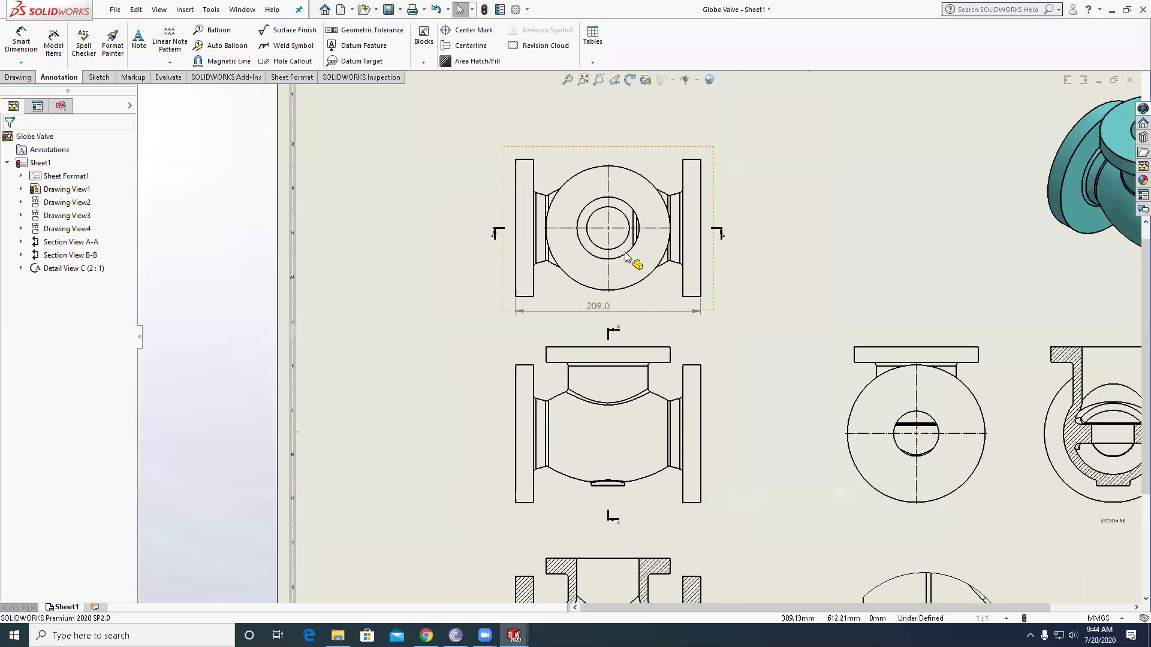
scroll(762, 329, "down", 3)
scroll(773, 429, "down", 1)
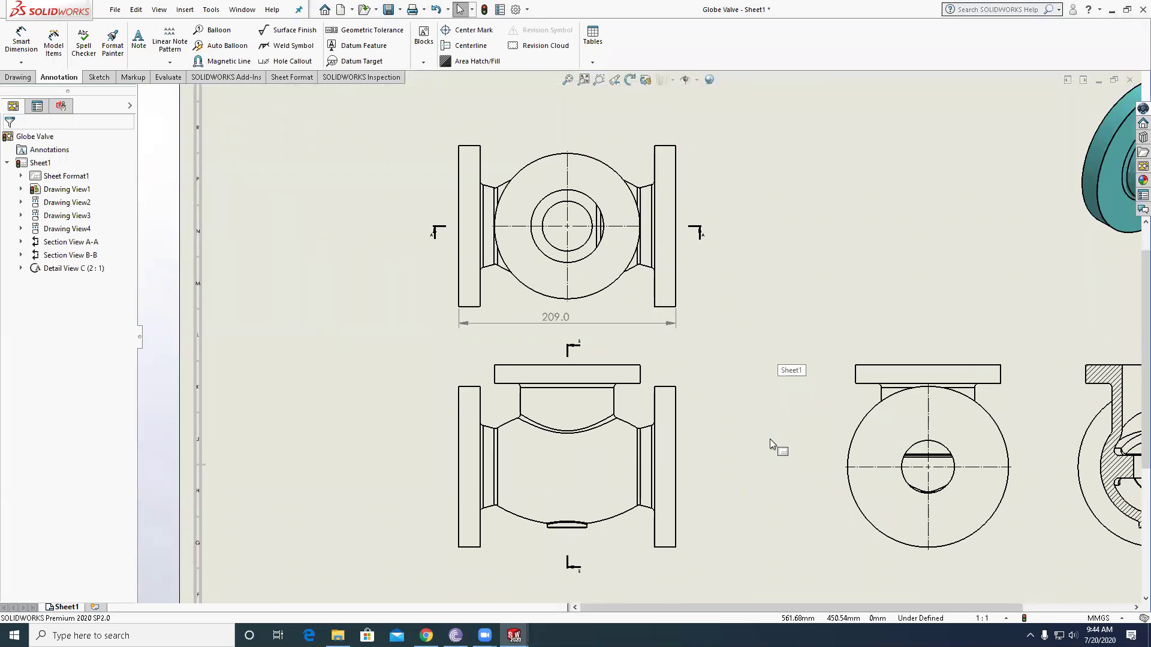
left_click(21, 42)
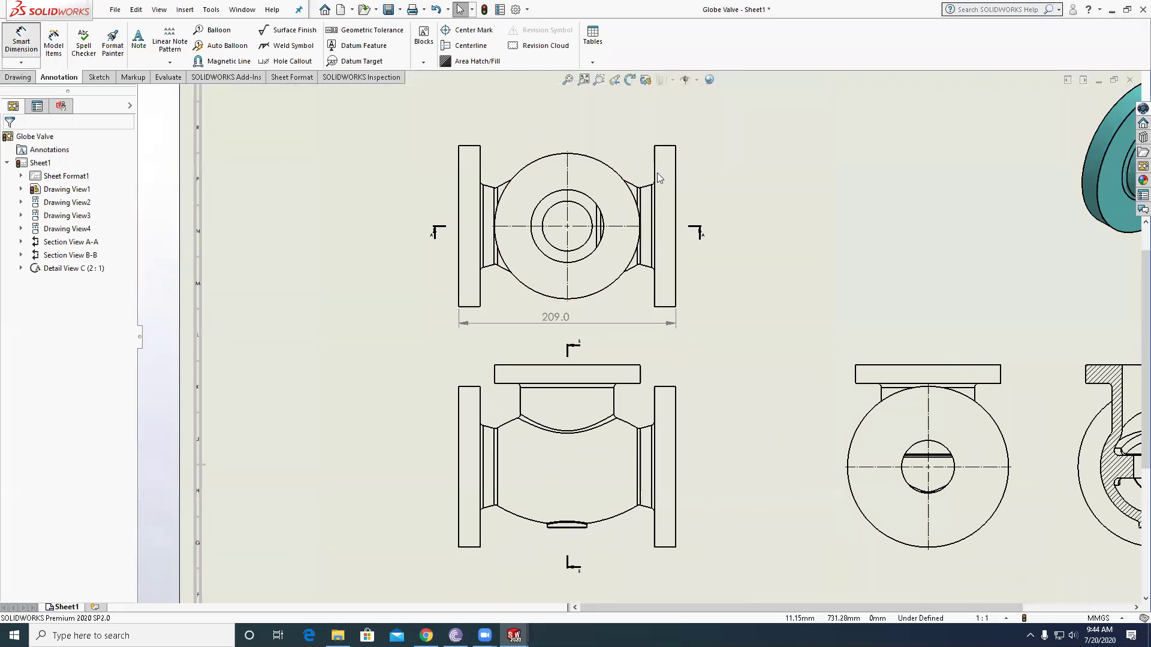
left_click(623, 180)
left_click(636, 122)
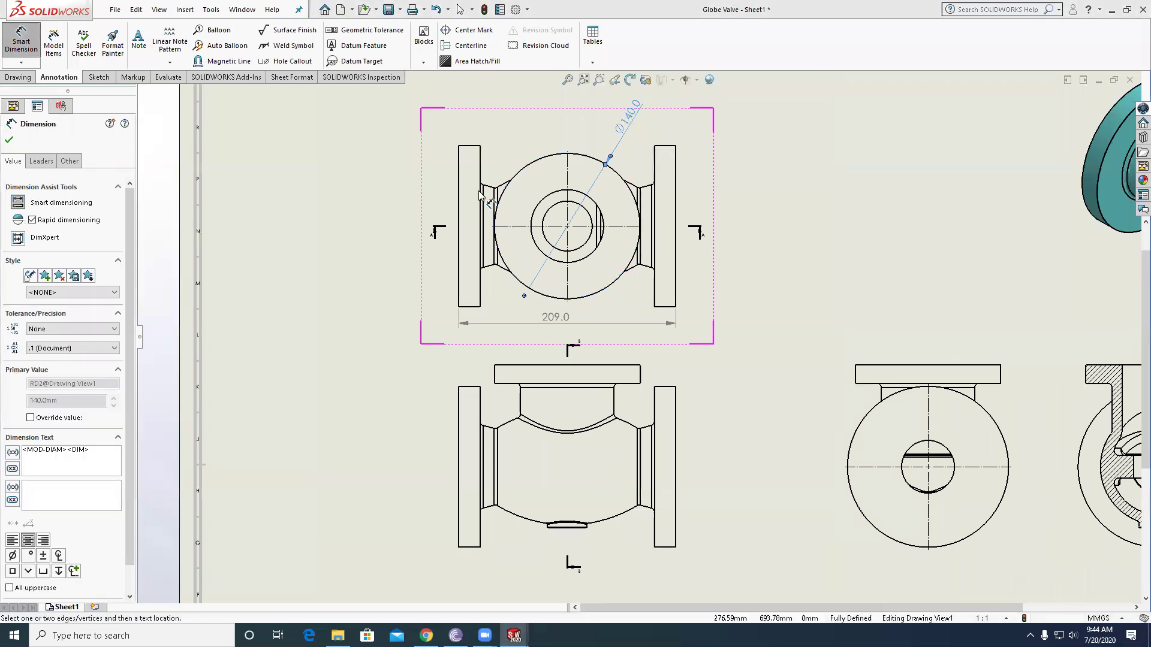
- Dimension the diameter of the middle concentric circle in the top view, placing the value above and to the left of the valve body
left_click(543, 202)
left_click(507, 134)
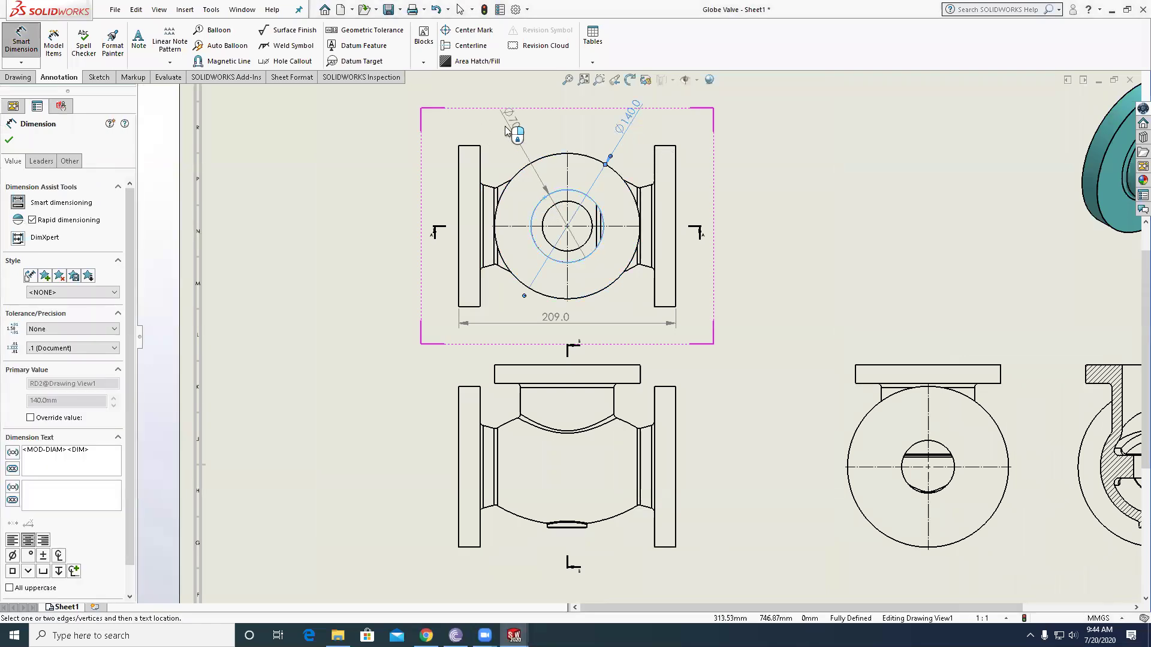
- Dimension the height of Section A-A from the top flange face to the bottom of the side flange, placing it to the right of the view
scroll(537, 235, "up", 3)
scroll(537, 235, "up", 2)
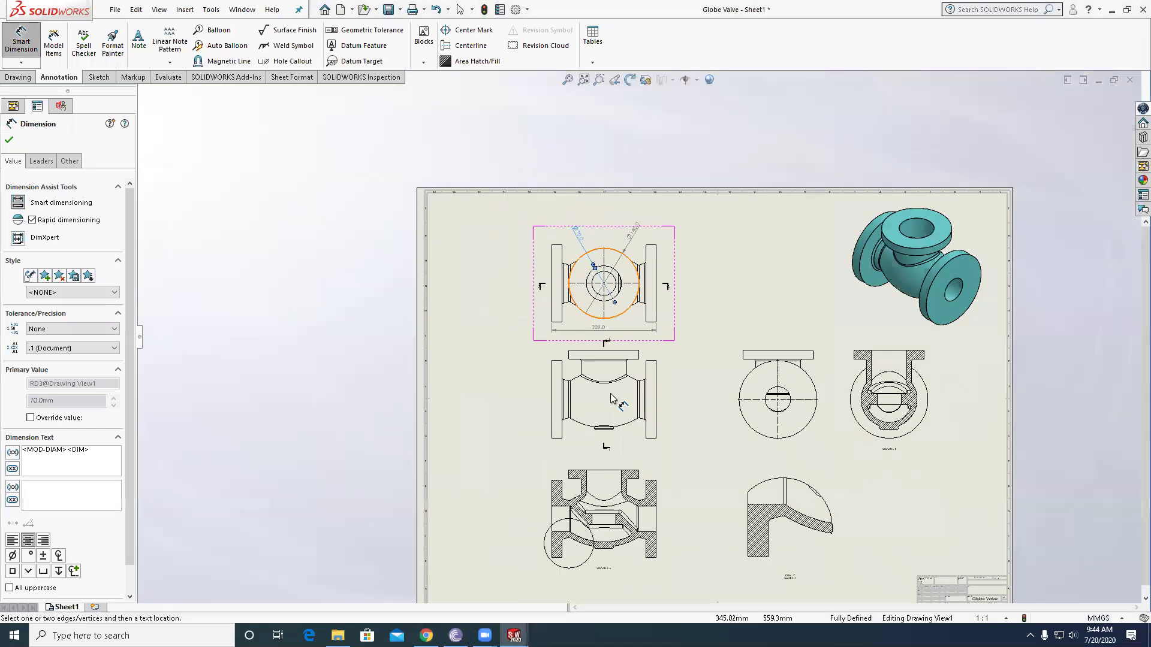
scroll(622, 413, "down", 5)
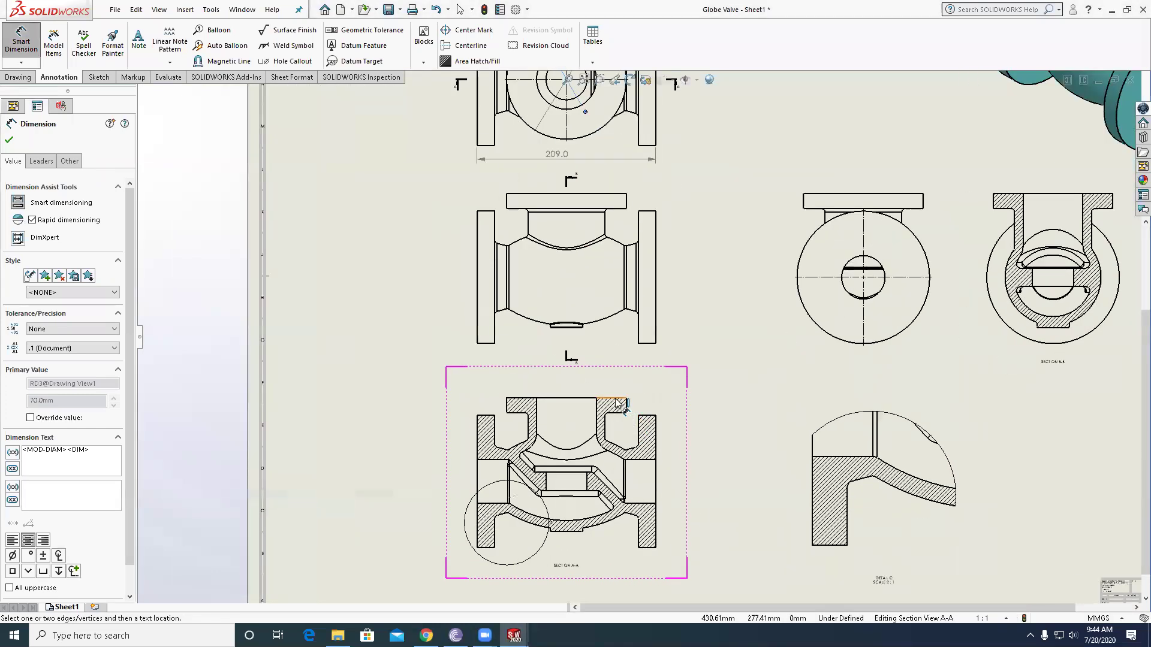
left_click(616, 399)
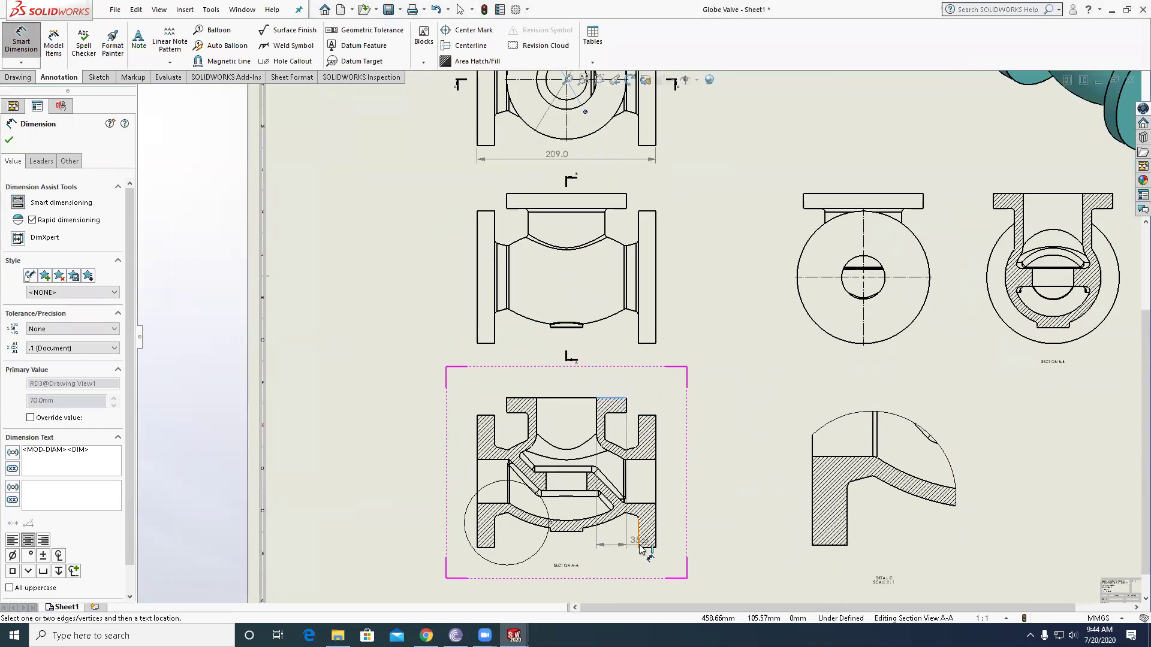
left_click(638, 548)
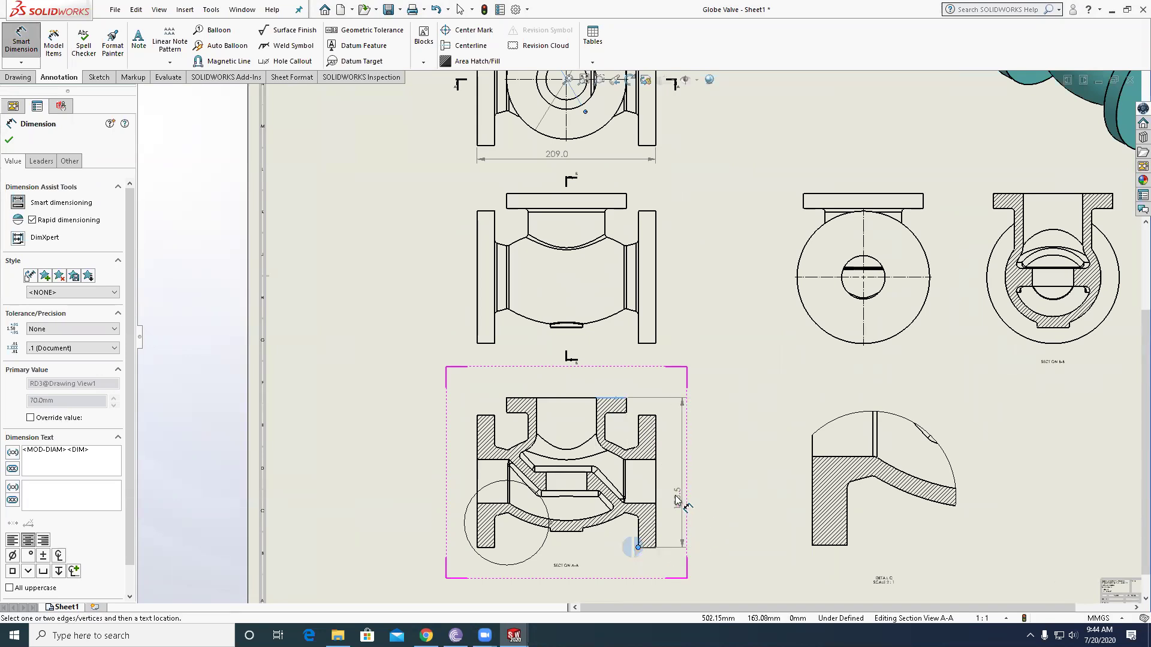
left_click(679, 491)
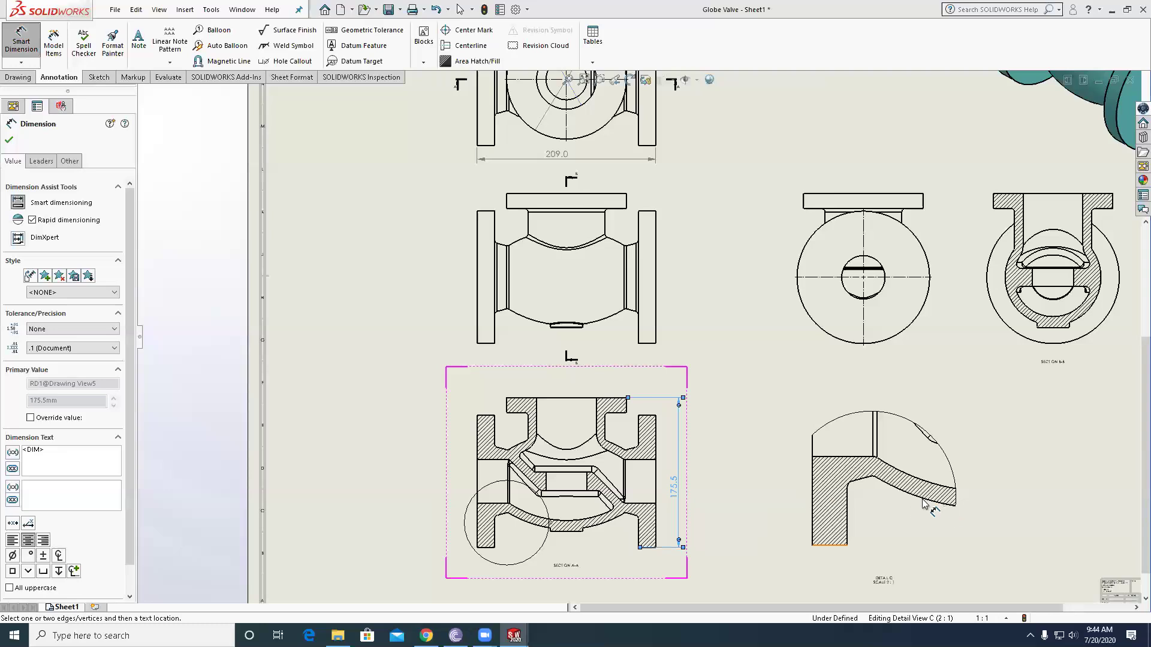
scroll(924, 505, "down", 5)
left_click(655, 324)
left_click(619, 361)
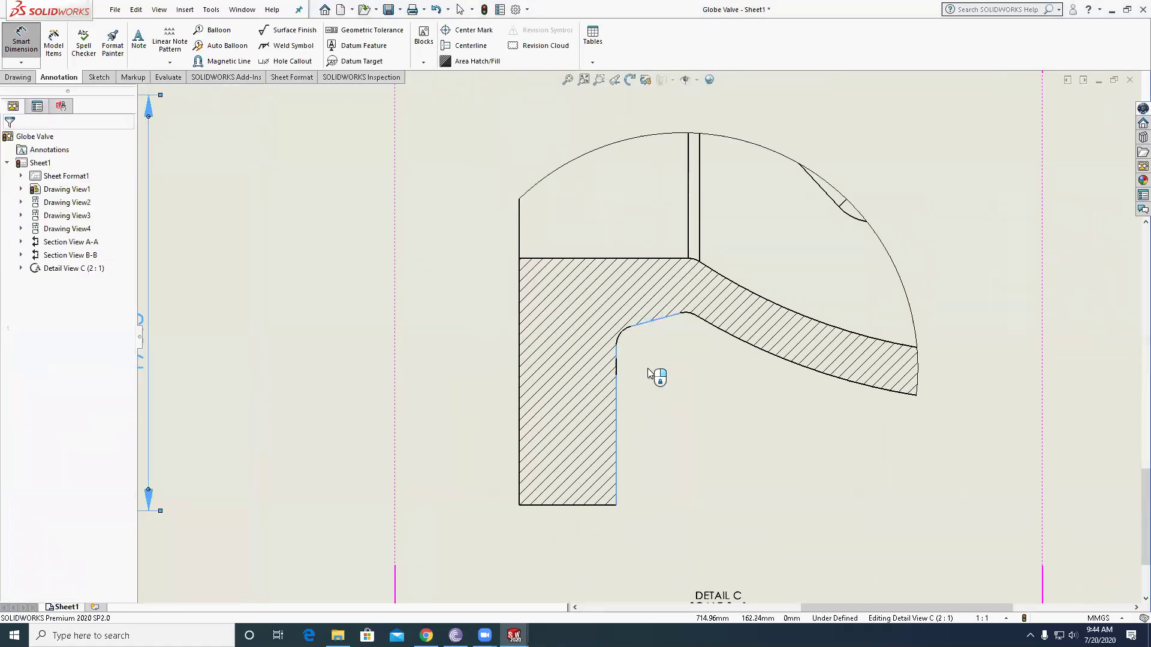
scroll(627, 382, "down", 2)
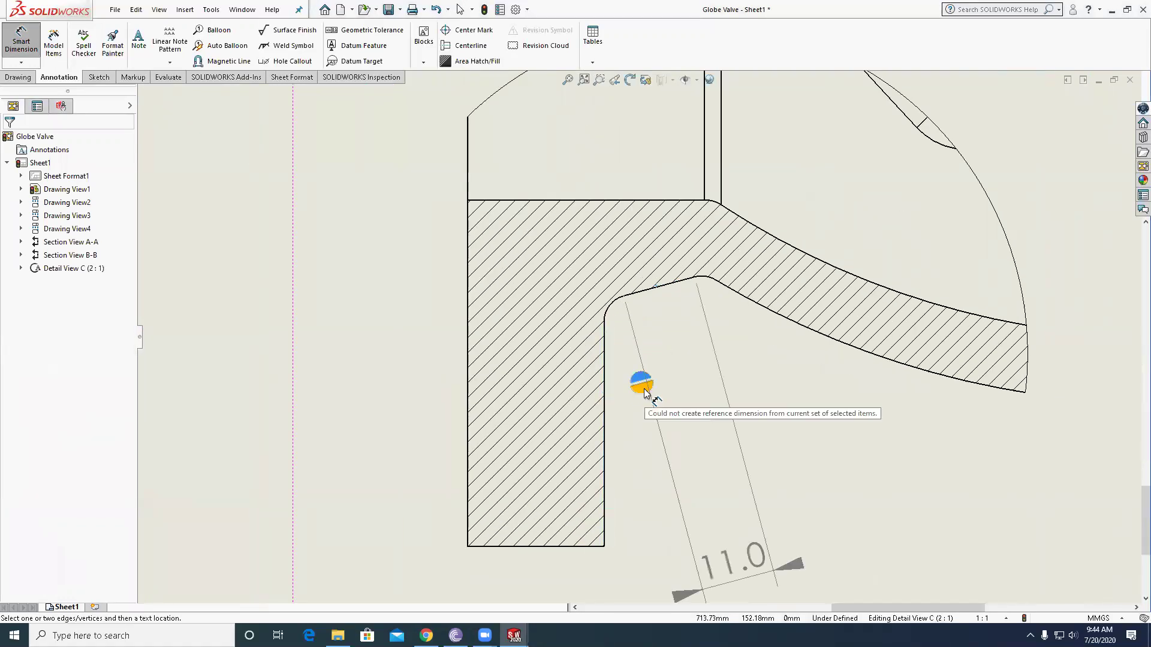
key("Escape")
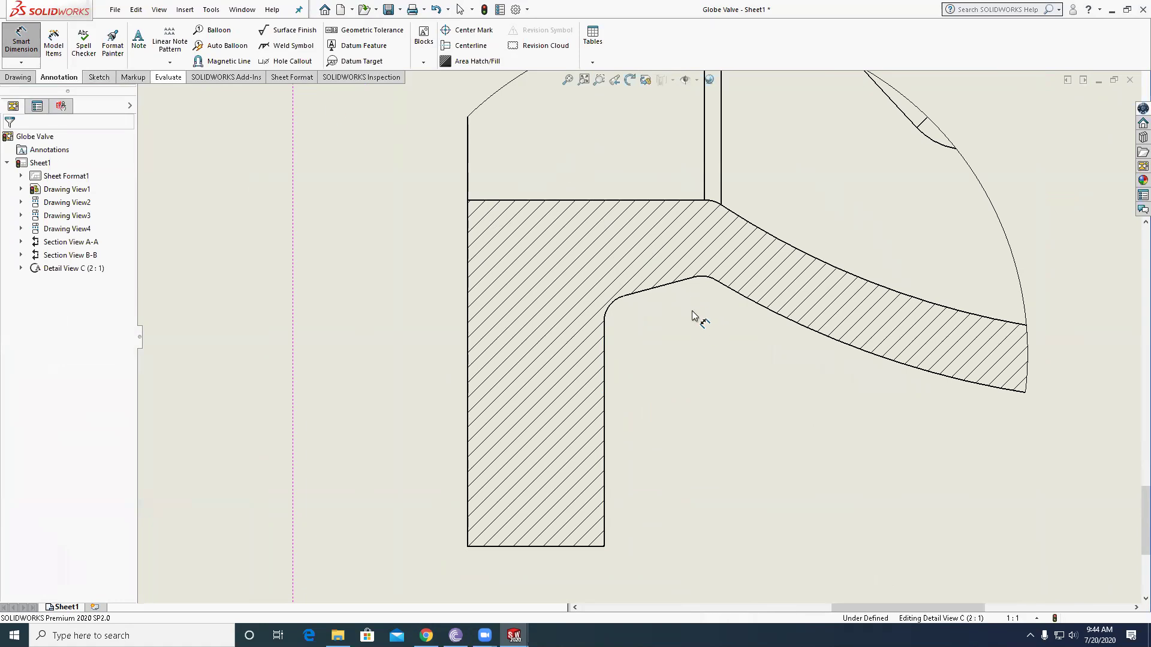
- Dimension the angle between the flange's inner vertical edge and the sloped neck edge in Detail C, placing it below the slope
left_click(677, 284)
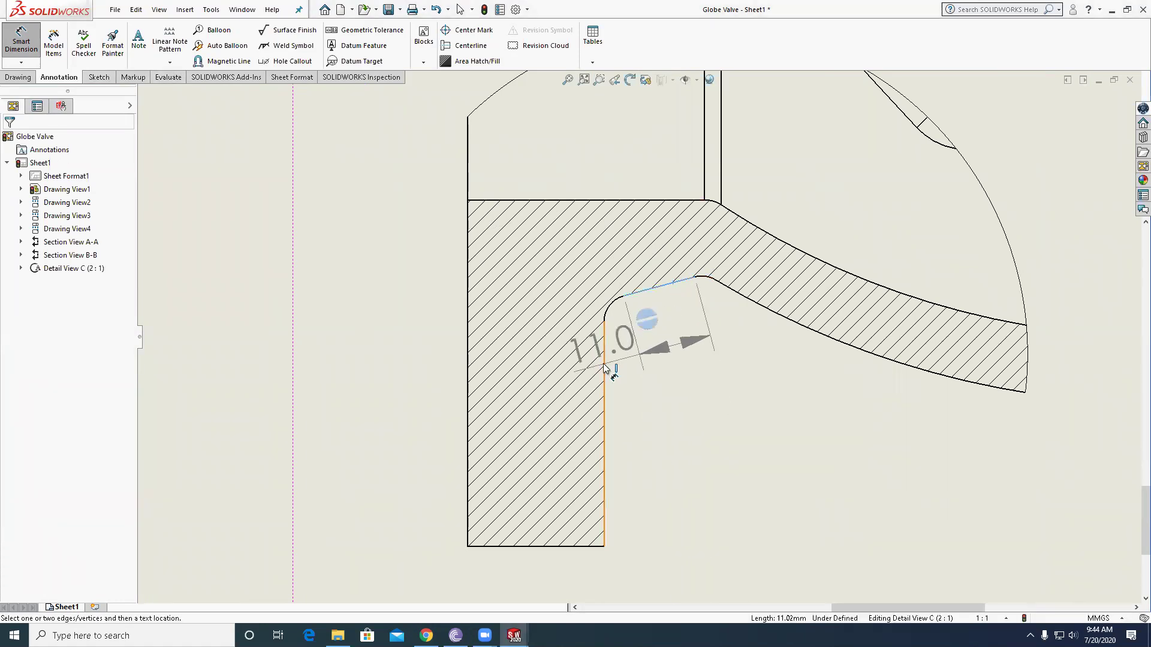
left_click(604, 367)
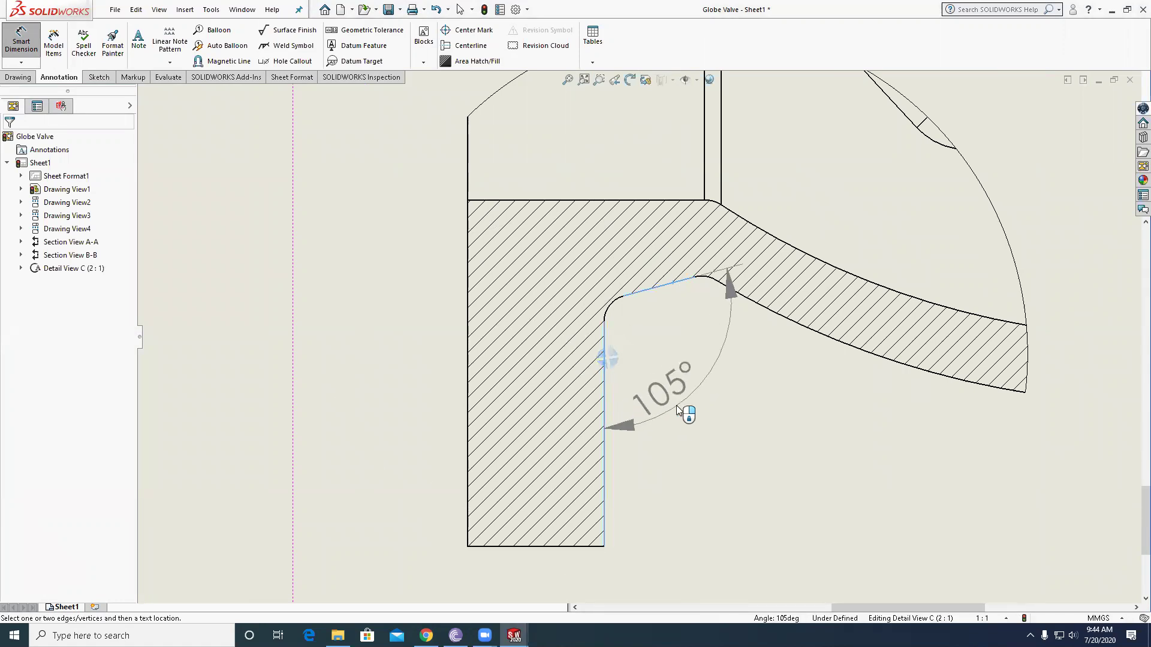
left_click(676, 405)
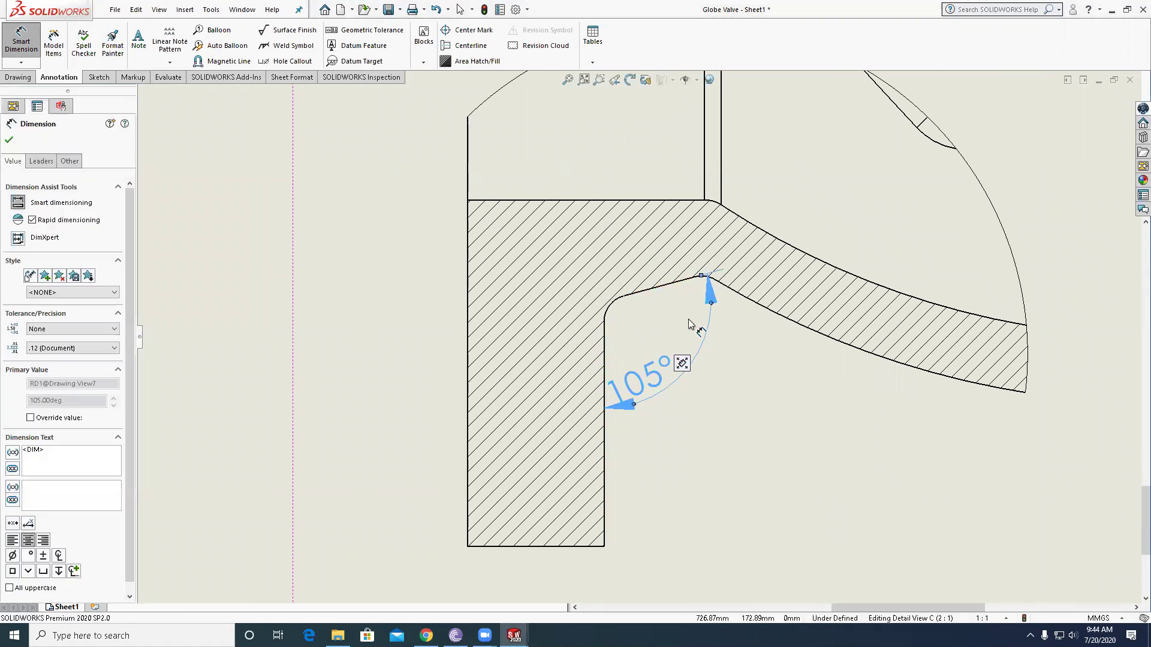
- Dimension the aligned distance between the outer ends of the two fillets along the sloped edge in Detail C
scroll(690, 318, "down", 3)
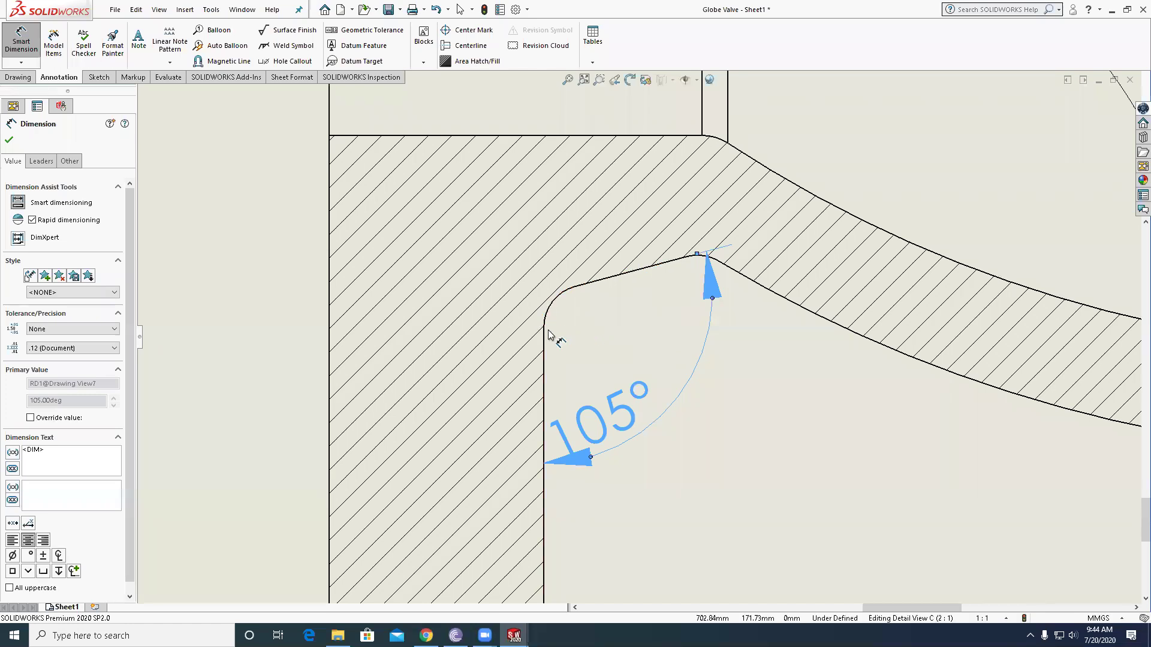
left_click(719, 260)
left_click(544, 327)
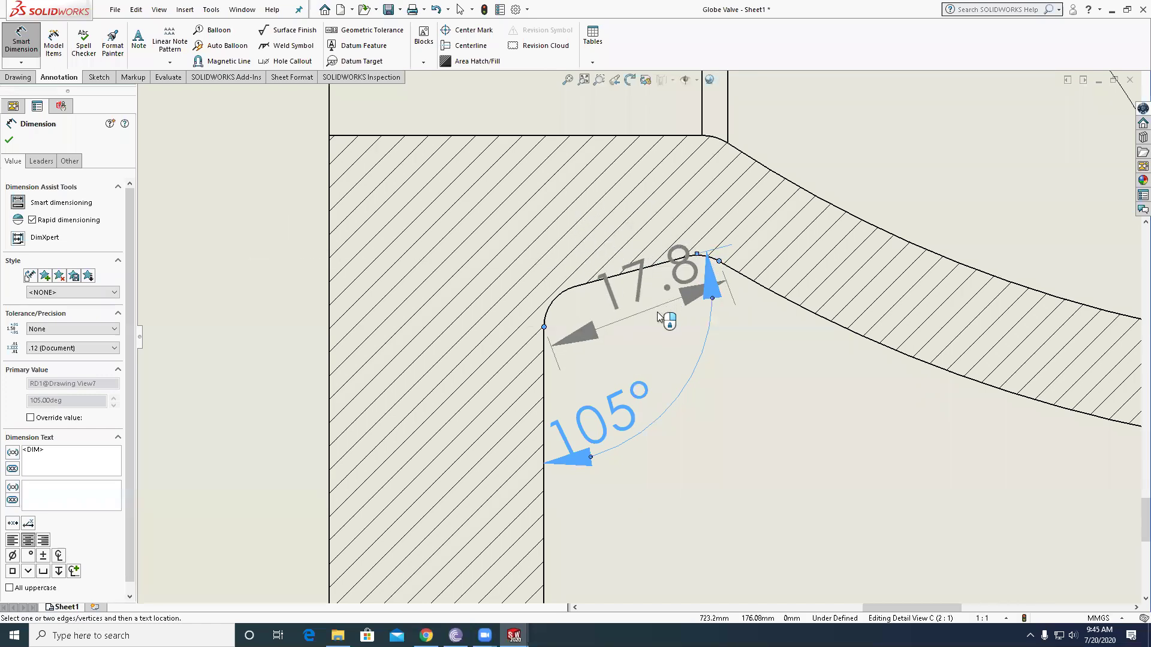
left_click(625, 324)
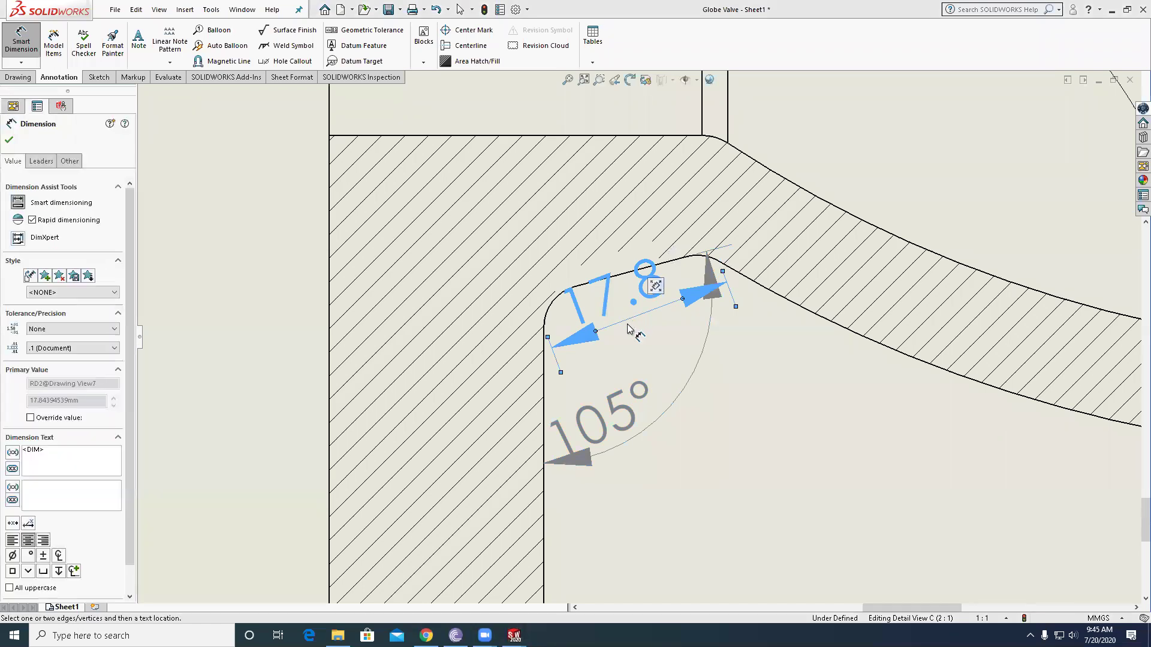
key("Escape")
- Move the aligned length dimension in Detail C above the sloped edge, onto the hatched area, clear of the angle dimension
scroll(772, 394, "up", 3)
scroll(683, 339, "down", 3)
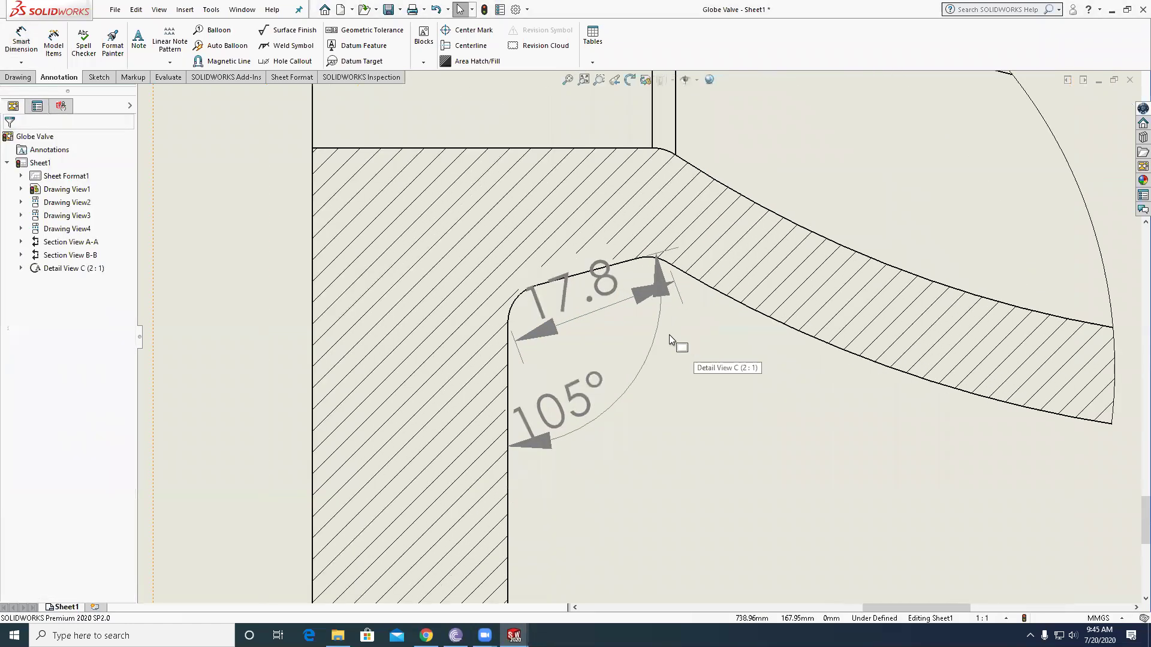
left_click_drag(601, 301, 564, 243)
scroll(633, 332, "up", 1)
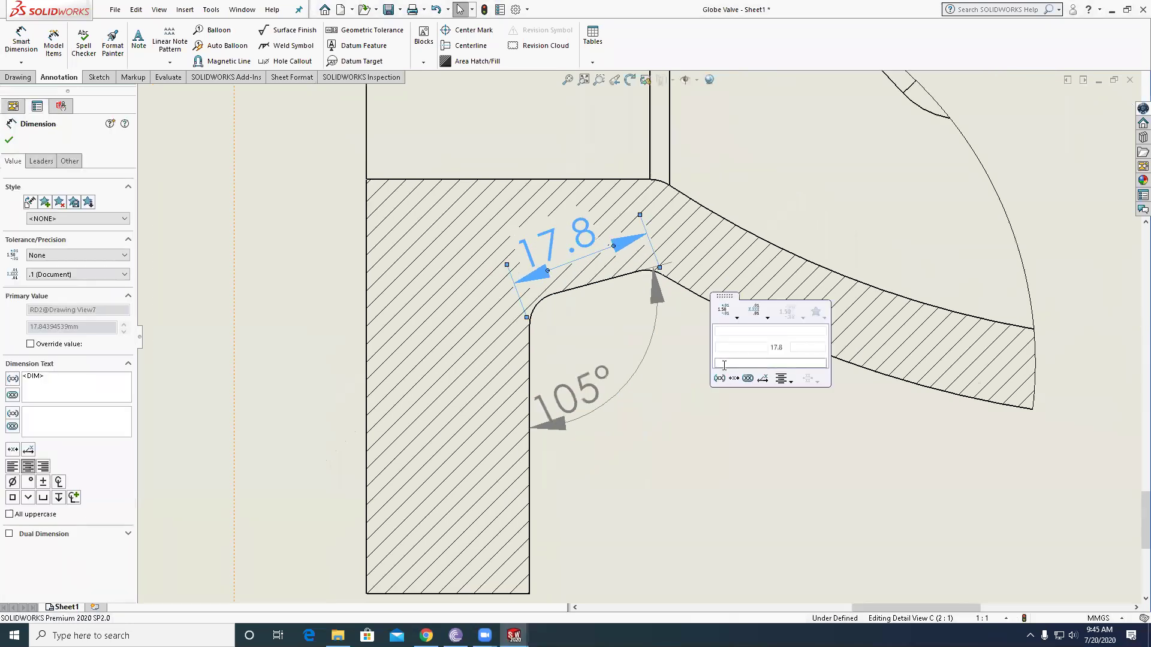
scroll(888, 236, "up", 3)
left_click(888, 237)
- Add a leader note reading "PCD ON Dia 160 8Holes" above and to the right of Detail C
scroll(888, 236, "up", 3)
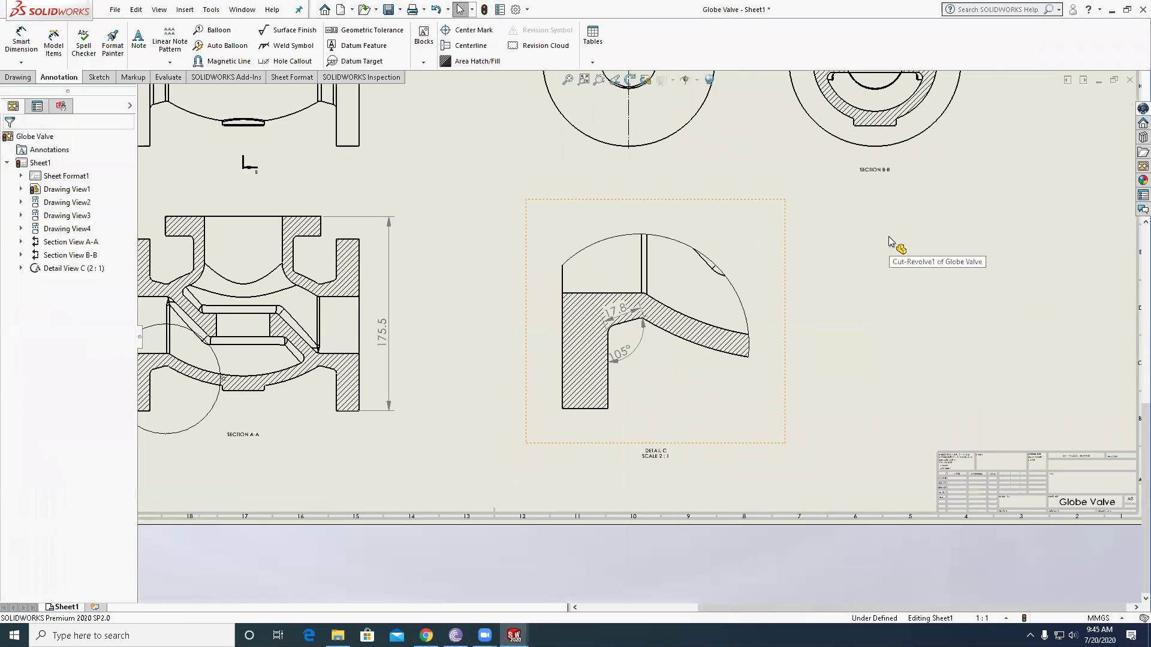
key("z")
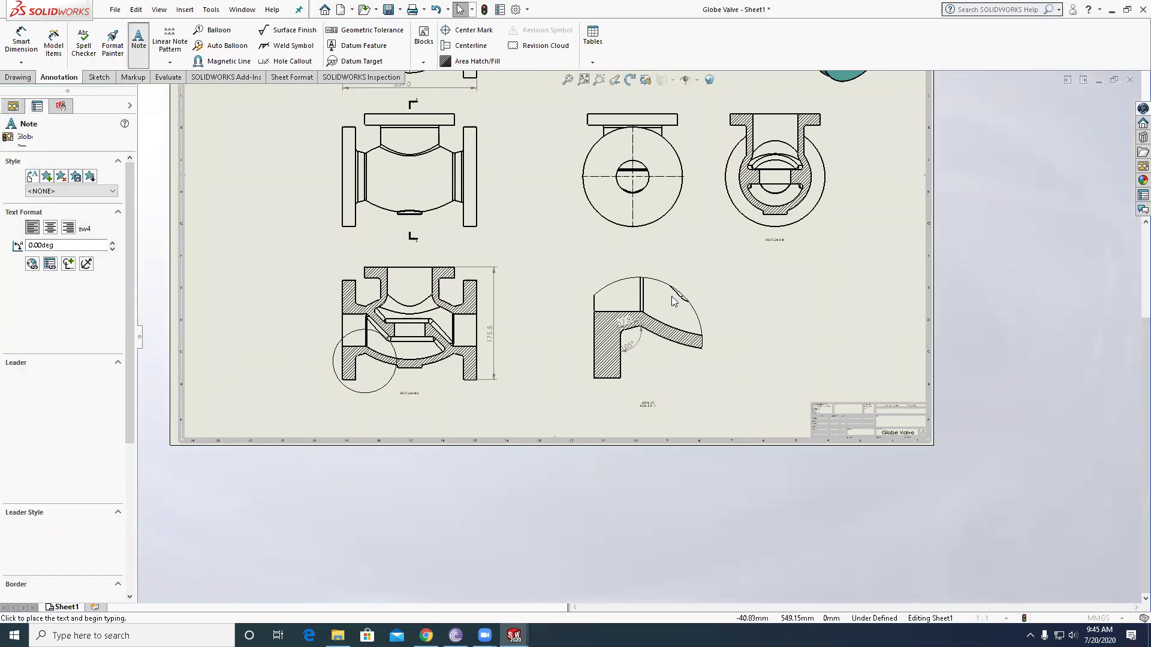
scroll(555, 266, "down", 2)
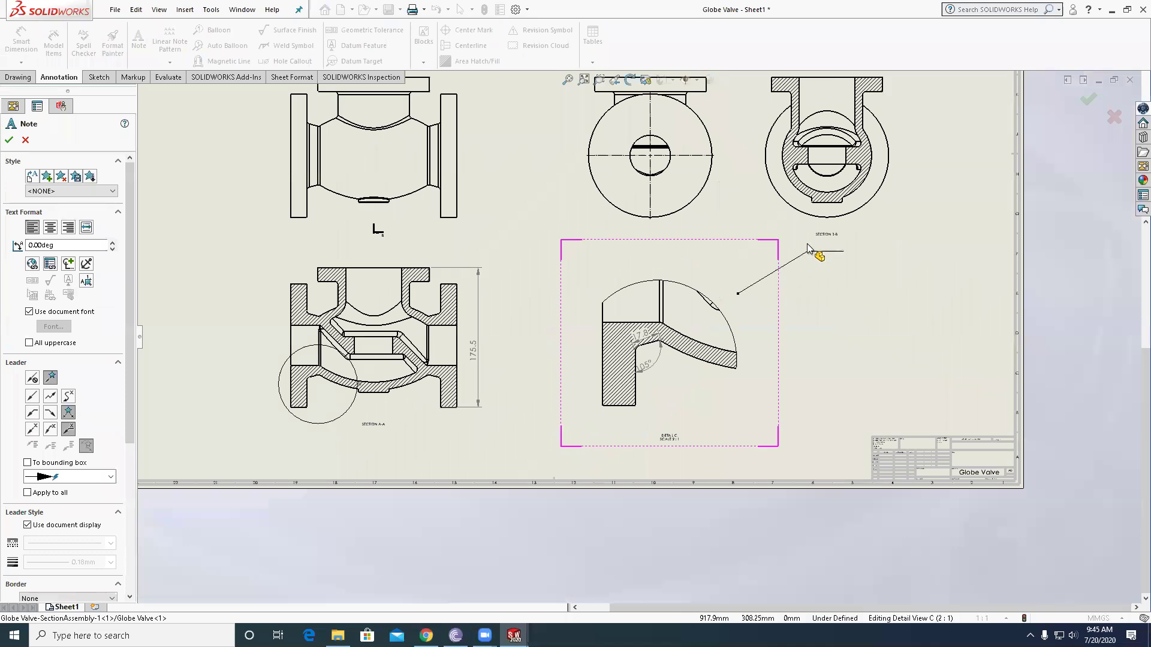
left_click(793, 256)
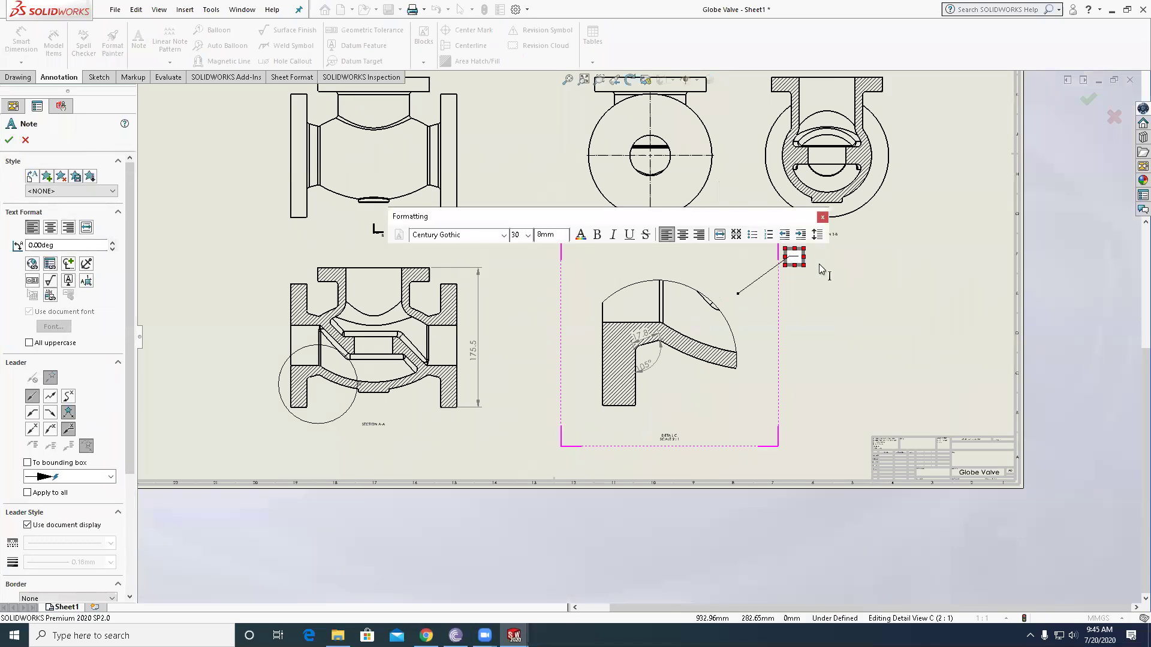
type("PCD ON Dia 160 8Holes")
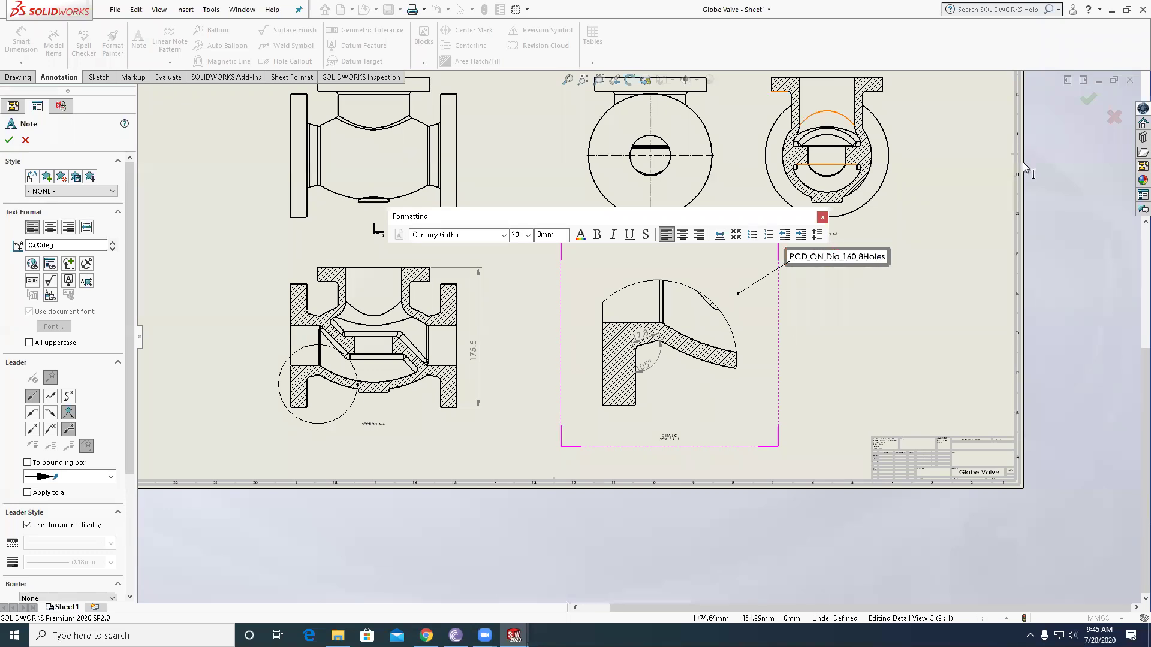
left_click(881, 314)
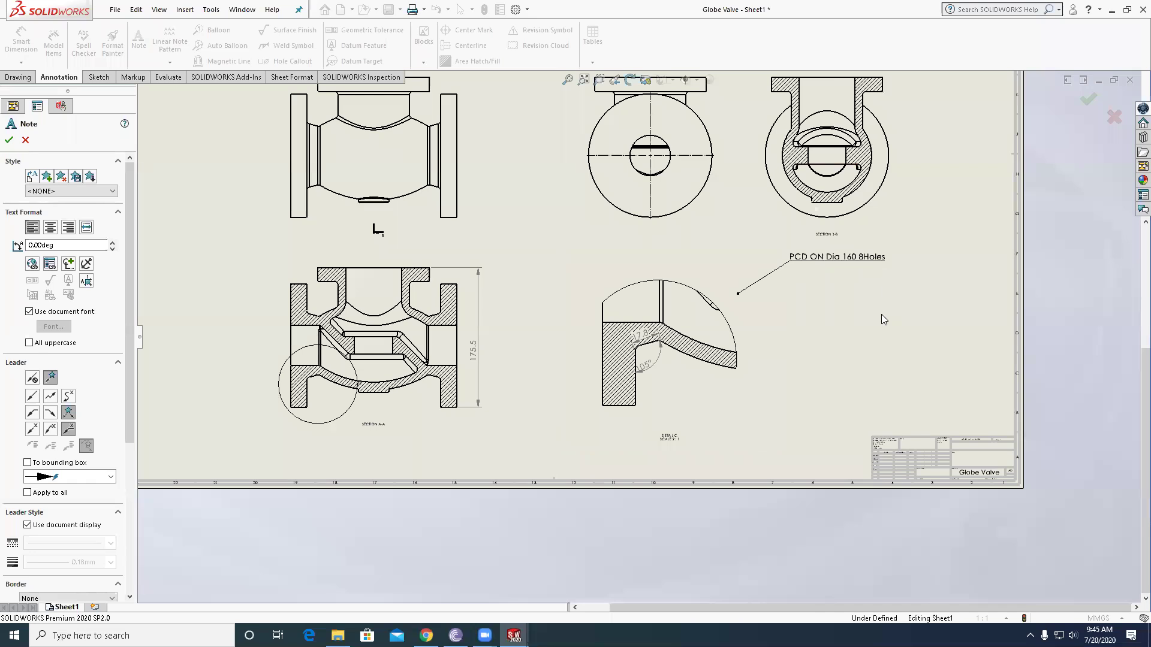
key("Escape")
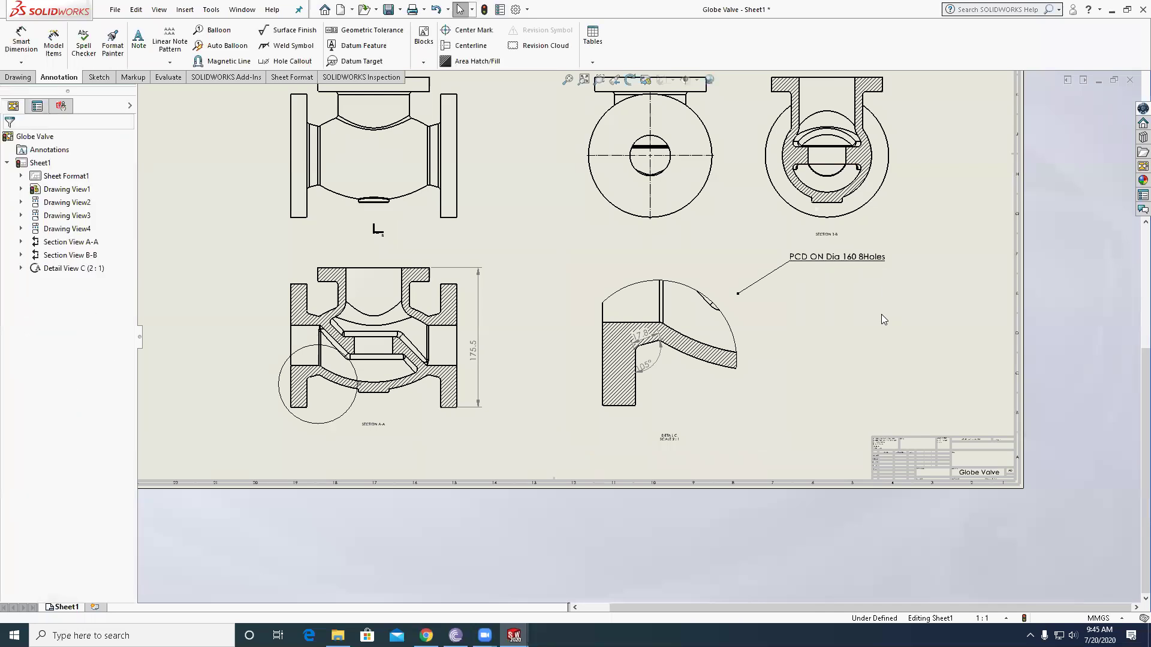
- Delete the center mark of the large flange circle in the side view
scroll(520, 225, "up", 3)
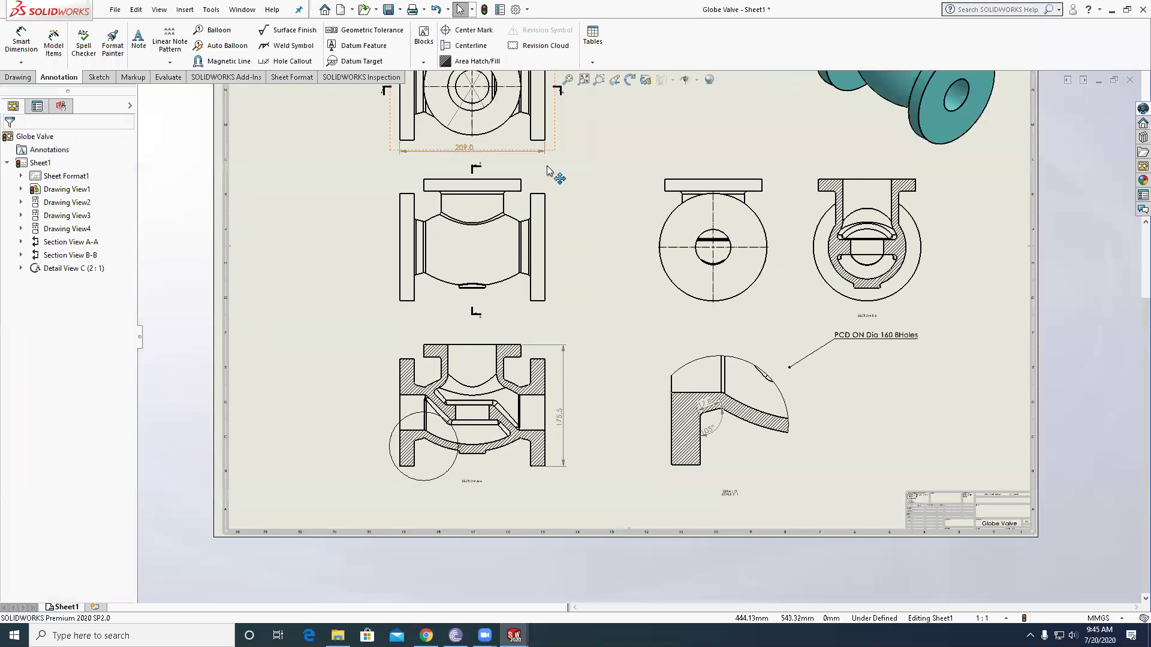
scroll(743, 171, "down", 2)
scroll(758, 165, "down", 1)
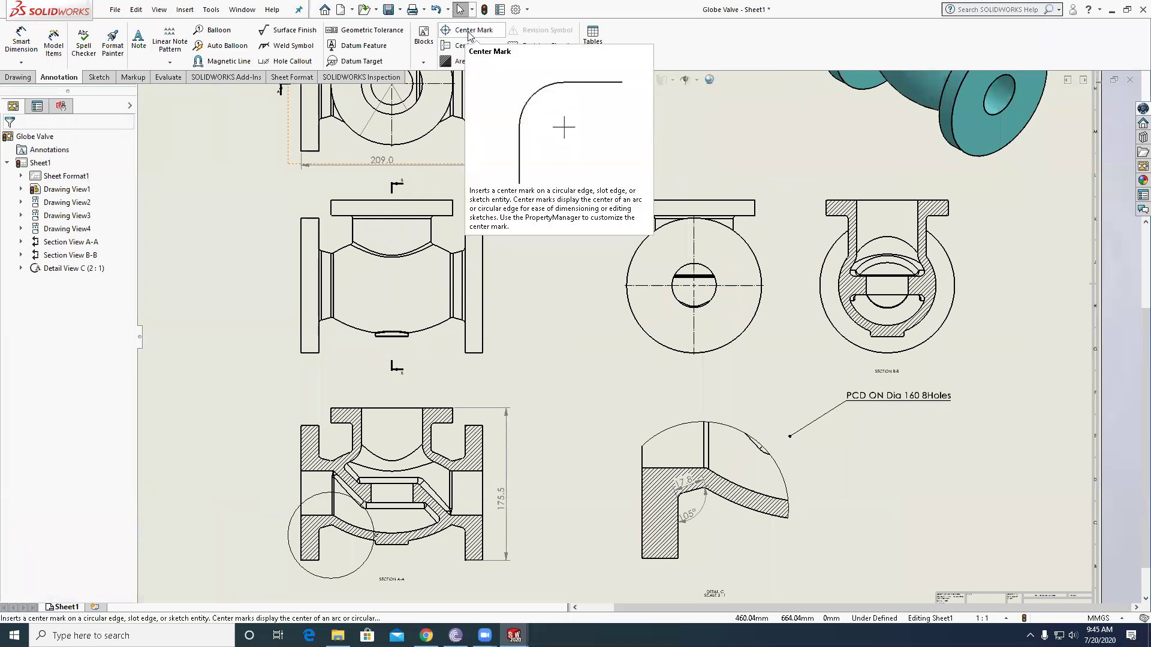
key("f")
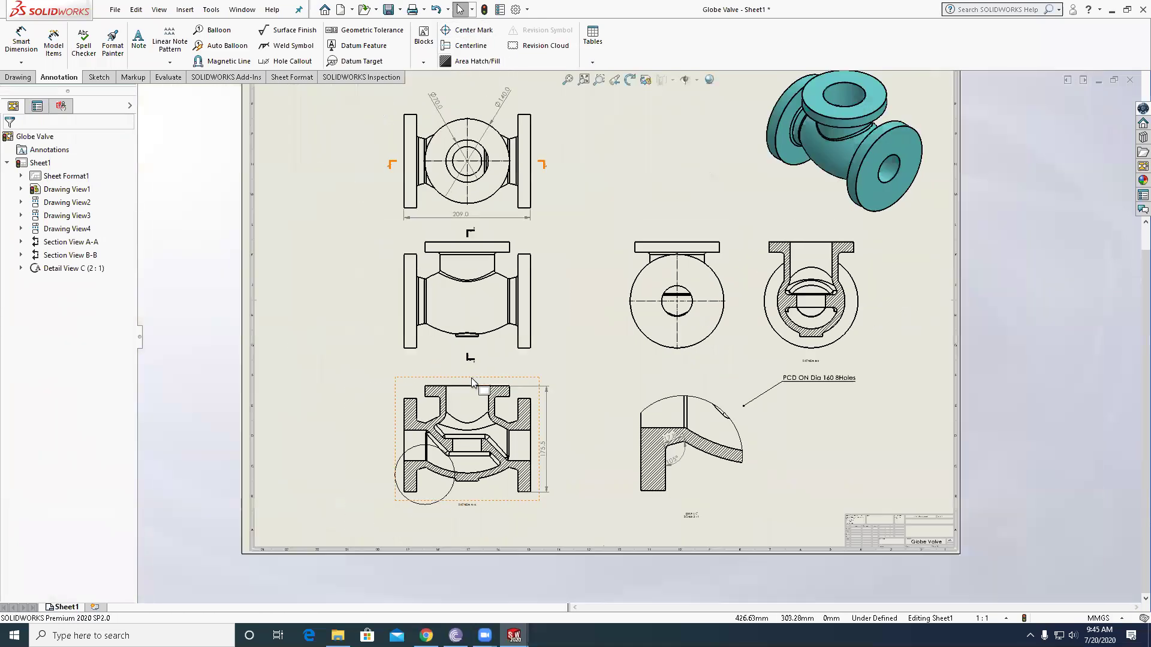
scroll(774, 343, "down", 2)
scroll(776, 346, "down", 1)
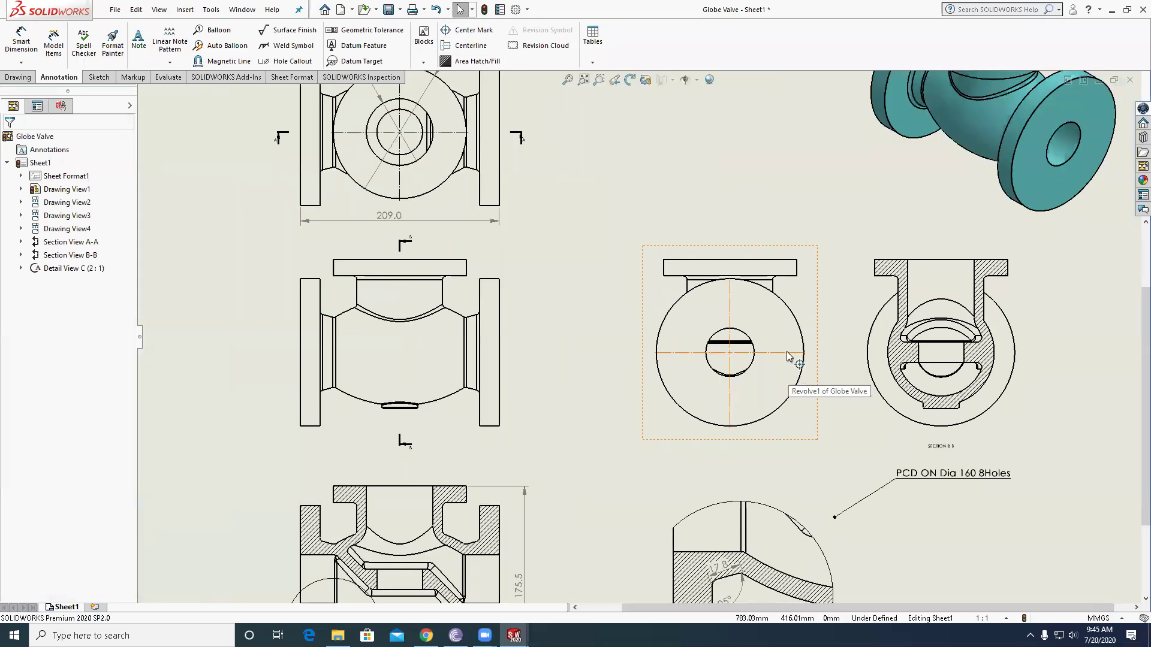
left_click(781, 356)
key("Escape")
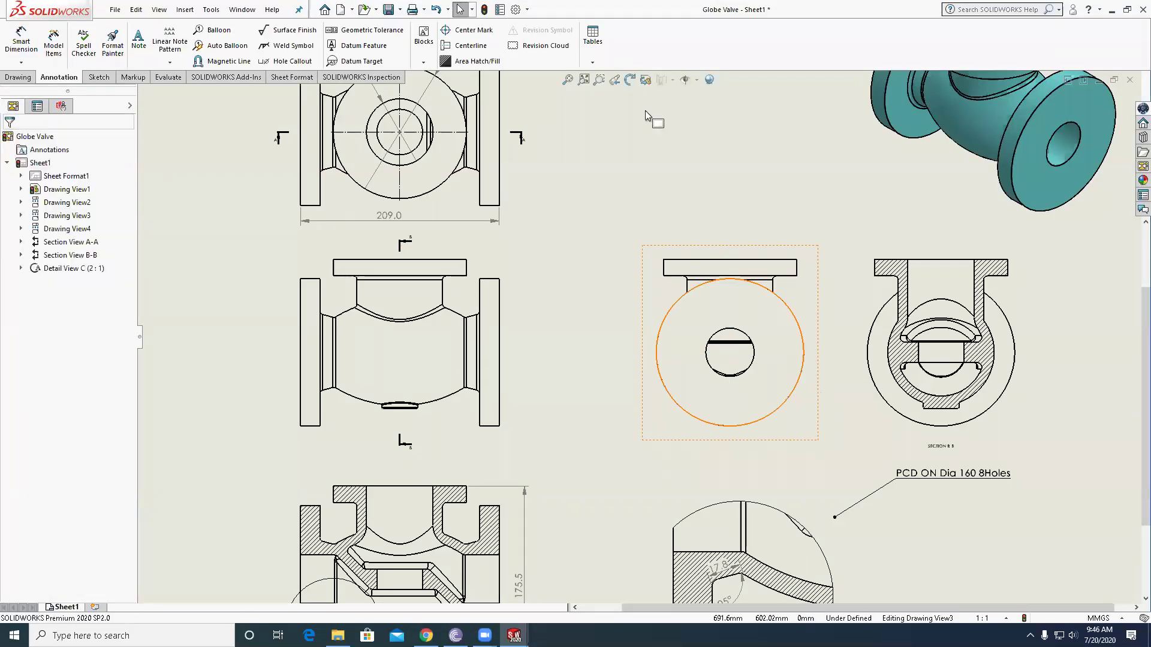
- Add a center mark to the small bore circle in the side view
left_click(470, 30)
left_click(743, 335)
scroll(770, 393, "down", 1)
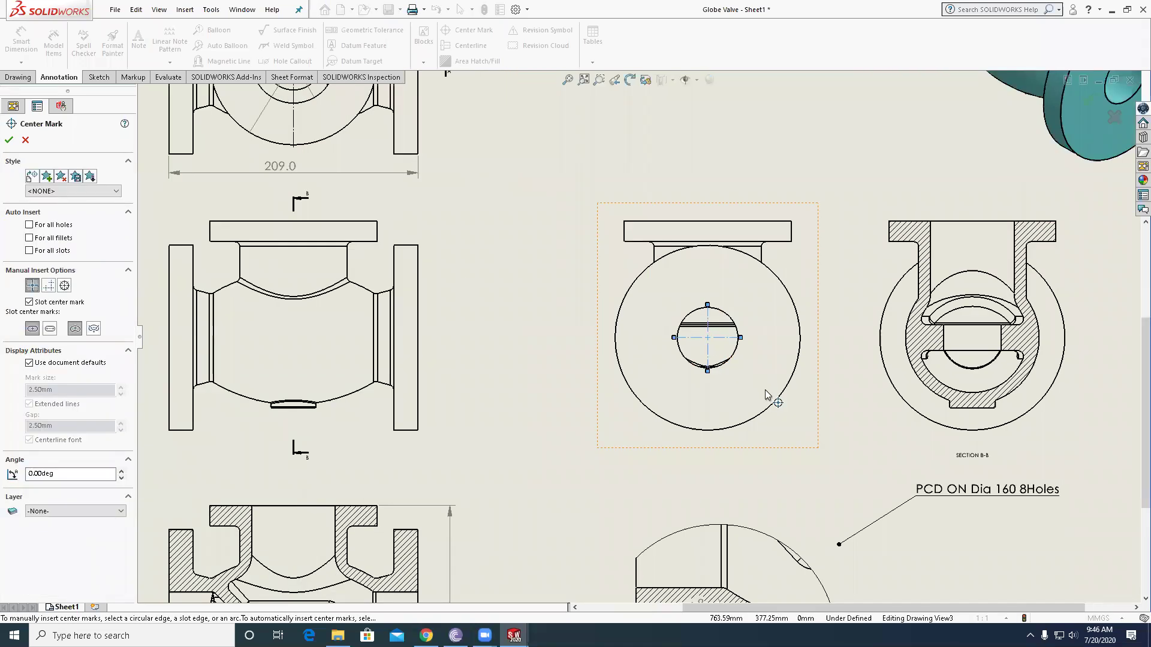
key("Escape")
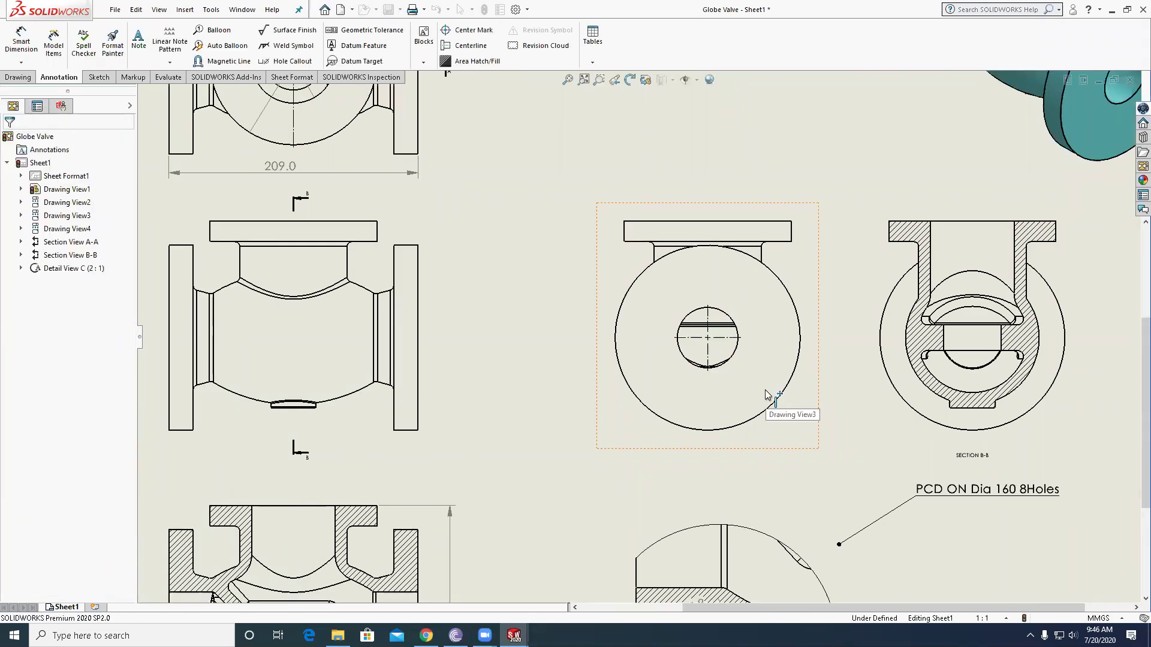
- Add a vertical centerline through the top flange in the side view
left_click(472, 46)
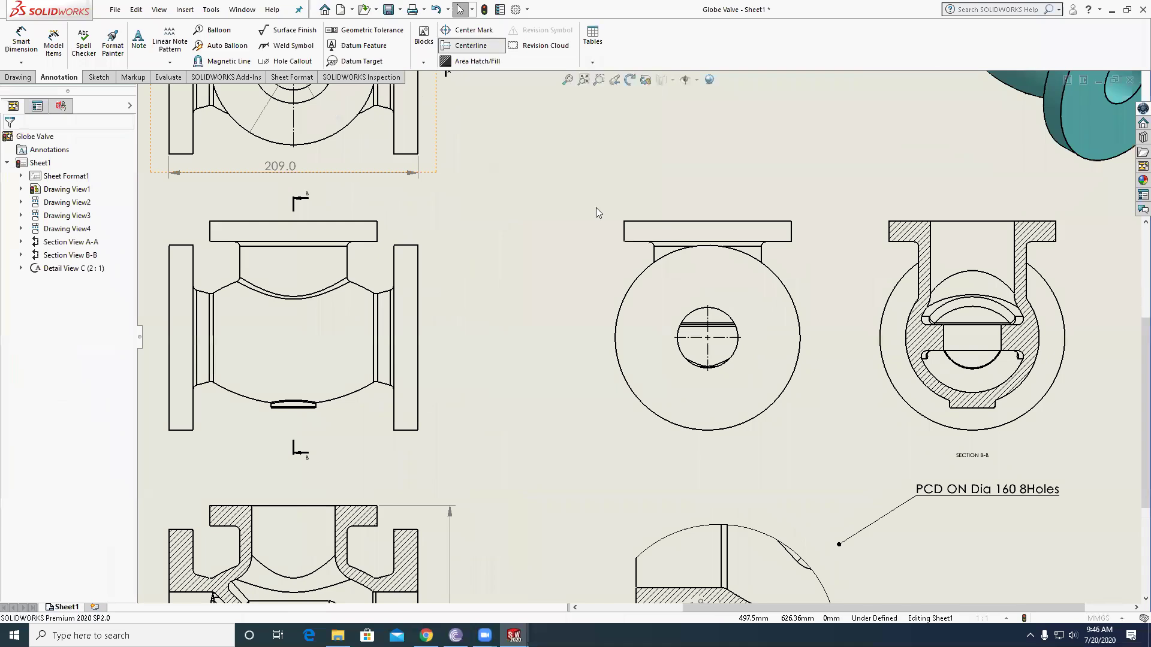
left_click(791, 231)
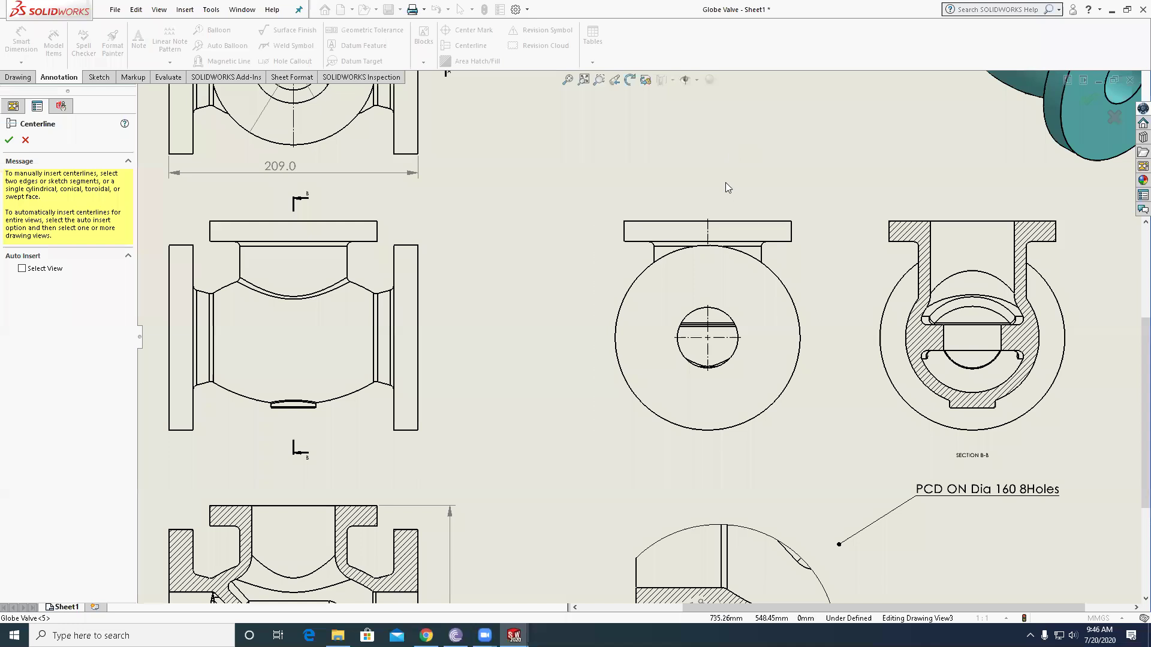
key("Escape")
key("f")
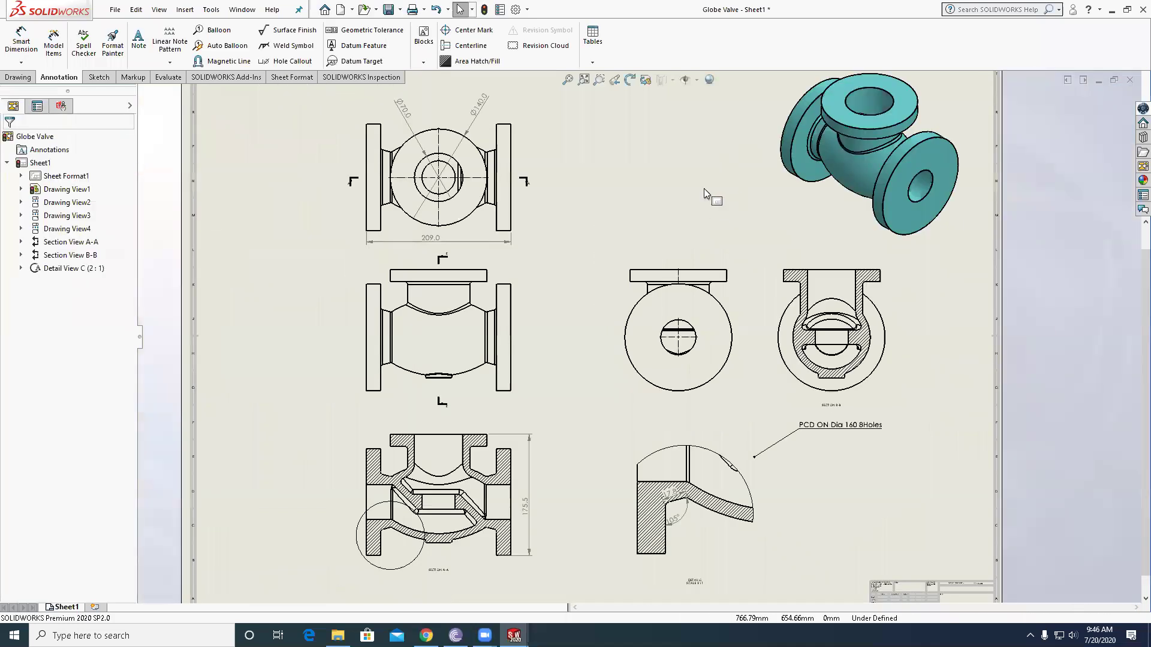
key("f")
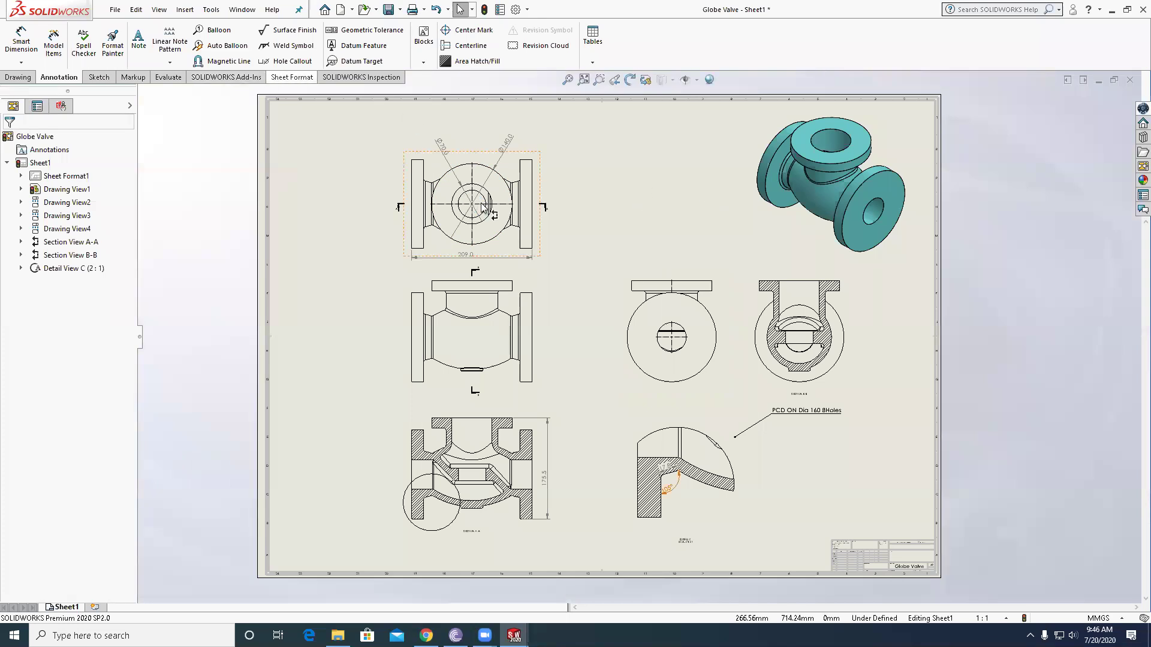
- Add a basic surface finish symbol to the top edge of the right-hand flange in the front view
scroll(418, 156, "down", 2)
scroll(559, 321, "down", 2)
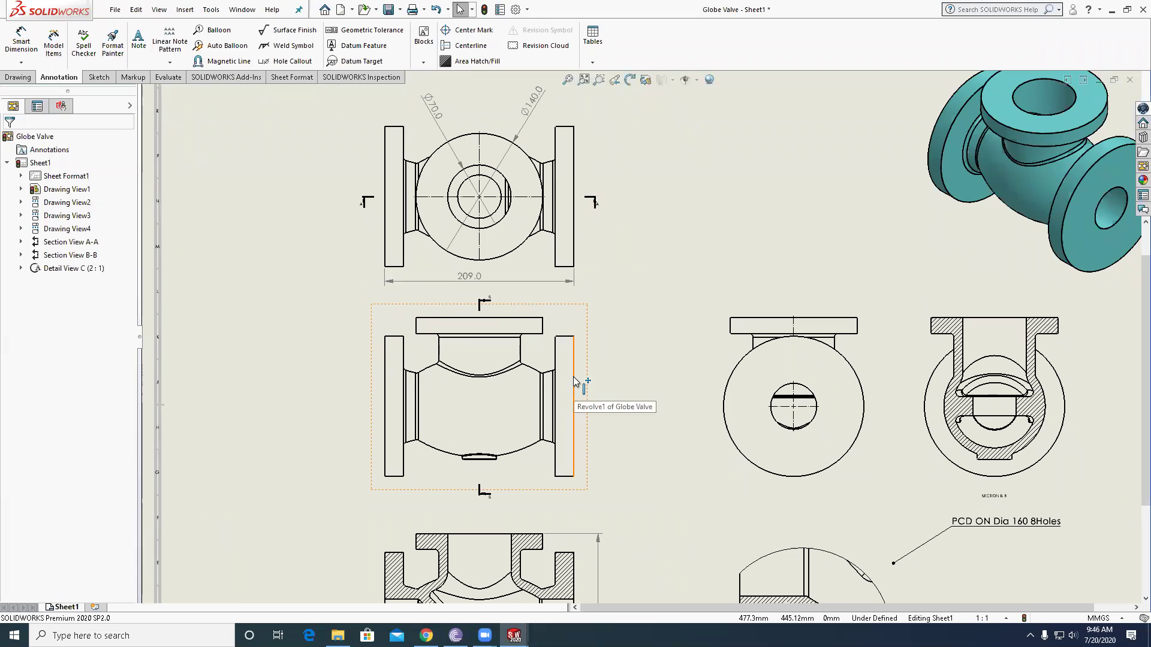
left_click(564, 339)
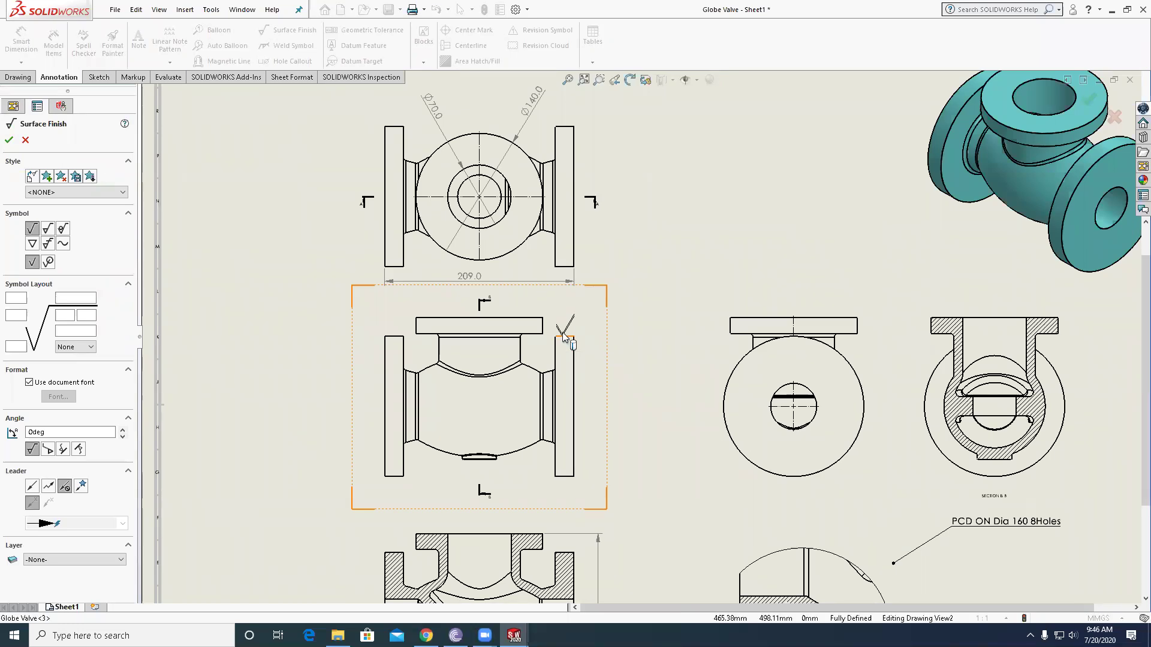
left_click(9, 141)
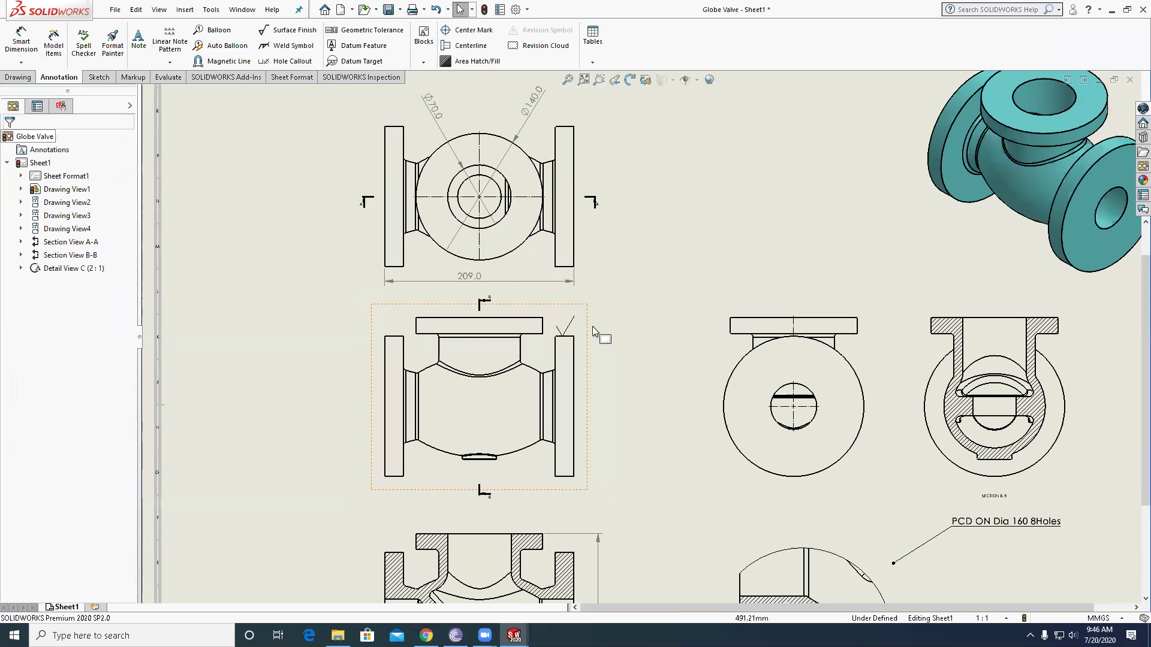
- Attach a circular item-number balloon to the outer face of the front view's right-hand flange, placed above and to its right
scroll(592, 326, "down", 2)
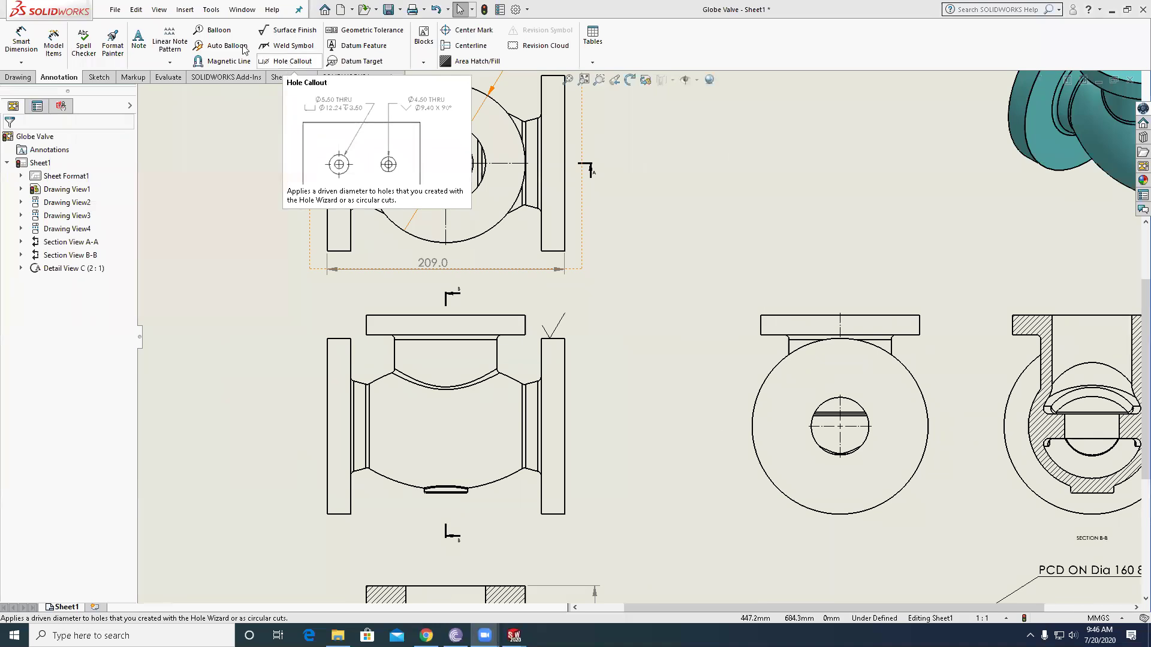
left_click(214, 30)
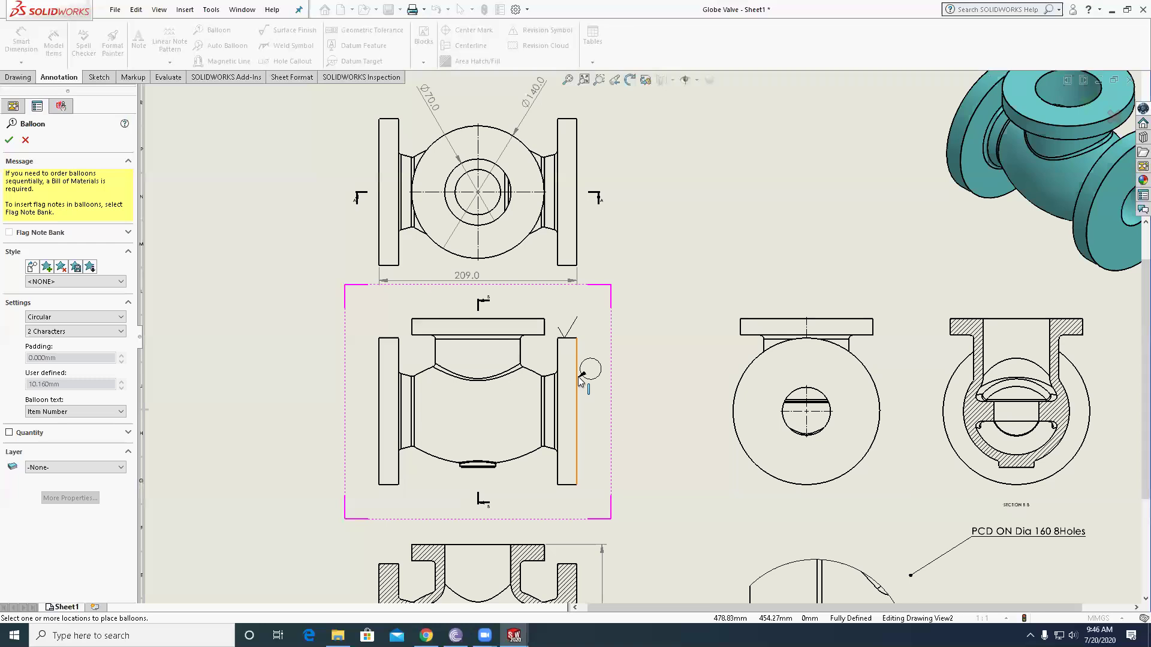
left_click(579, 376)
left_click(690, 243)
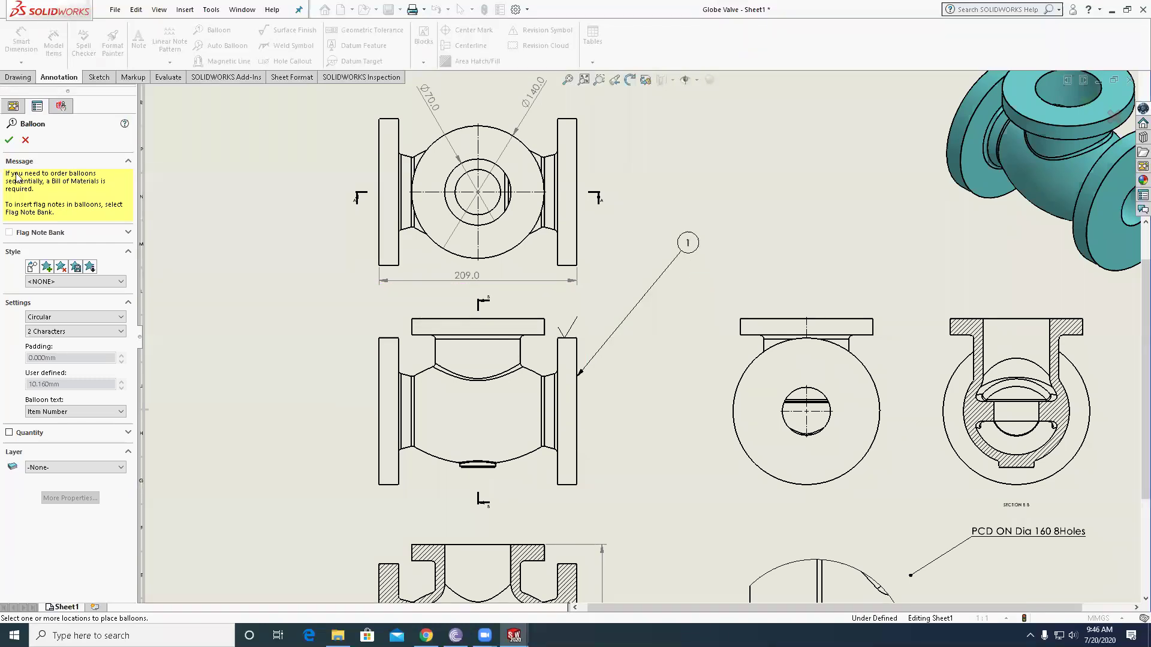
key("Escape")
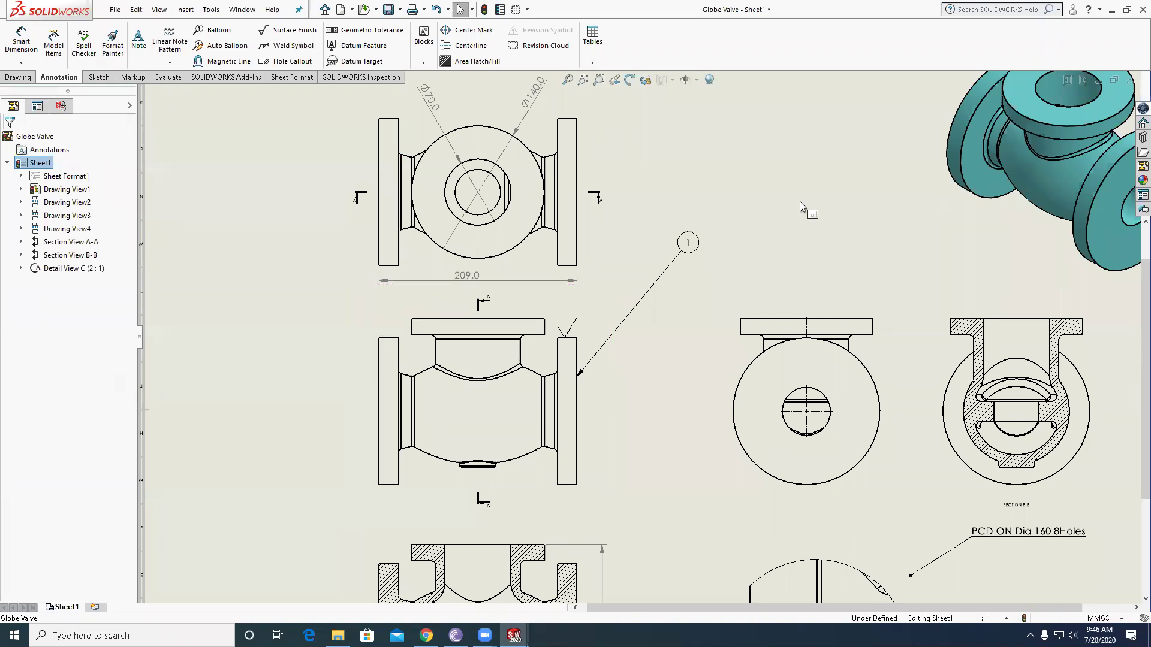
- Close the Globe Valve drawing without saving its changes
key("f")
left_click(1130, 80)
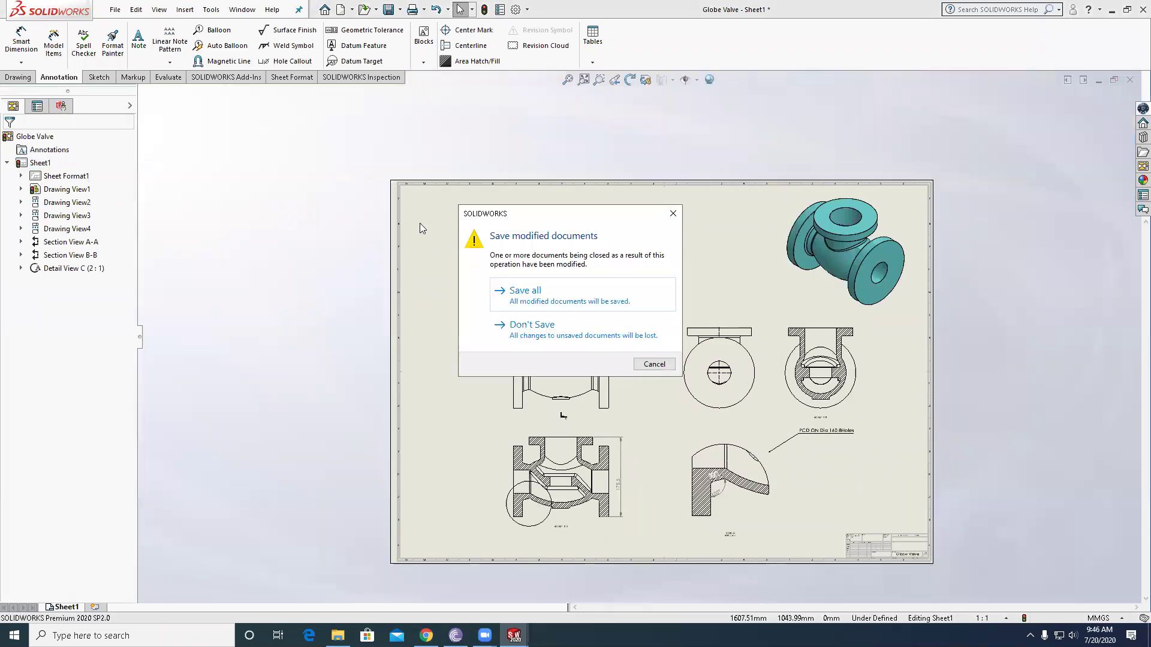
left_click(537, 337)
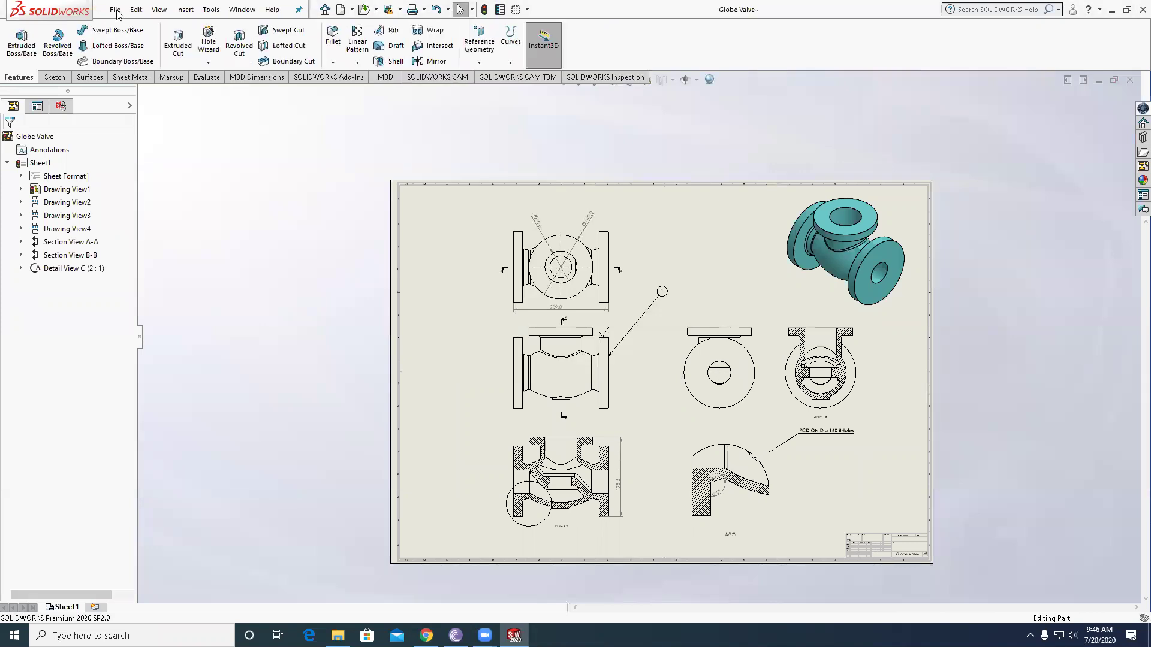
left_click(115, 10)
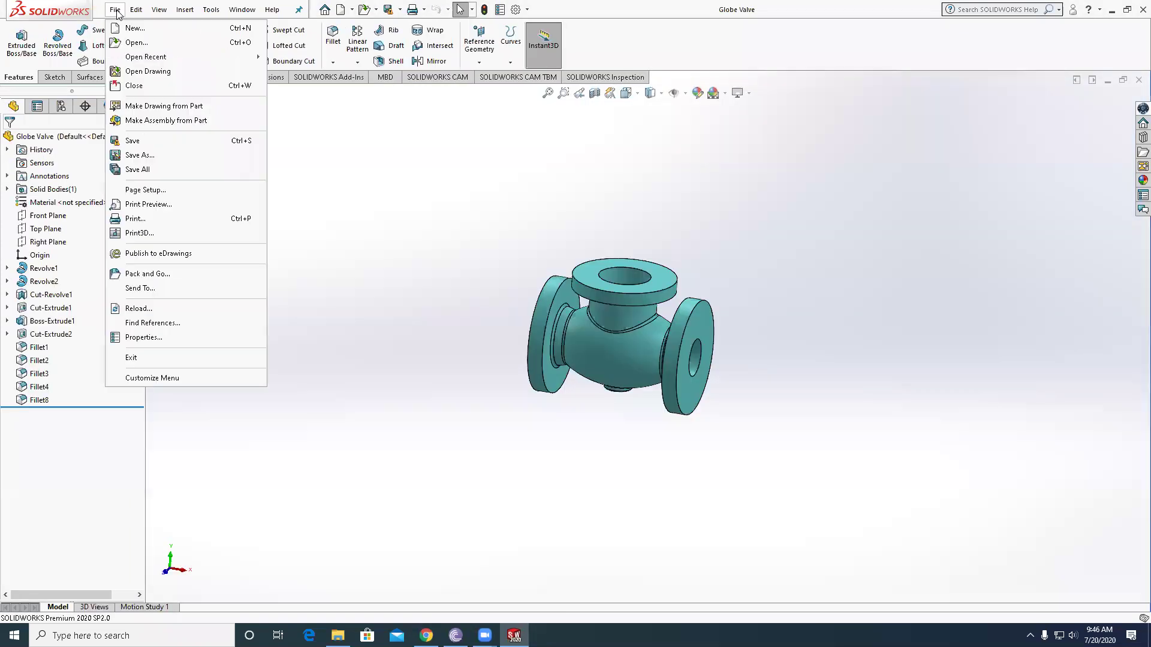
left_click(143, 106)
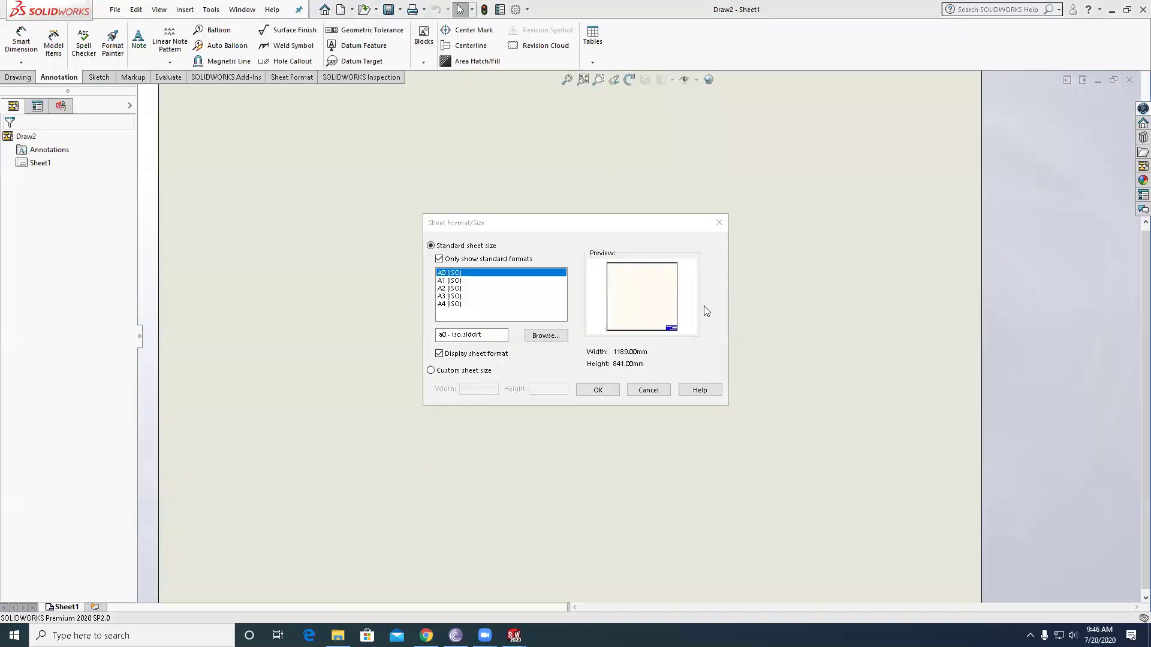
key("Return")
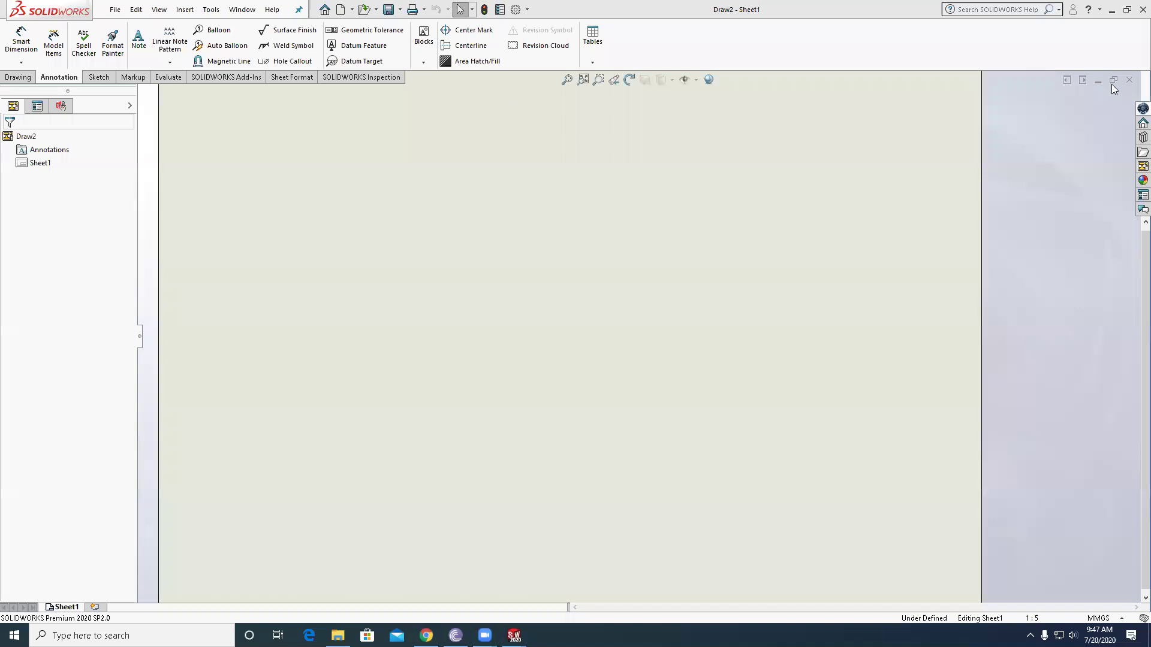
left_click(842, 106)
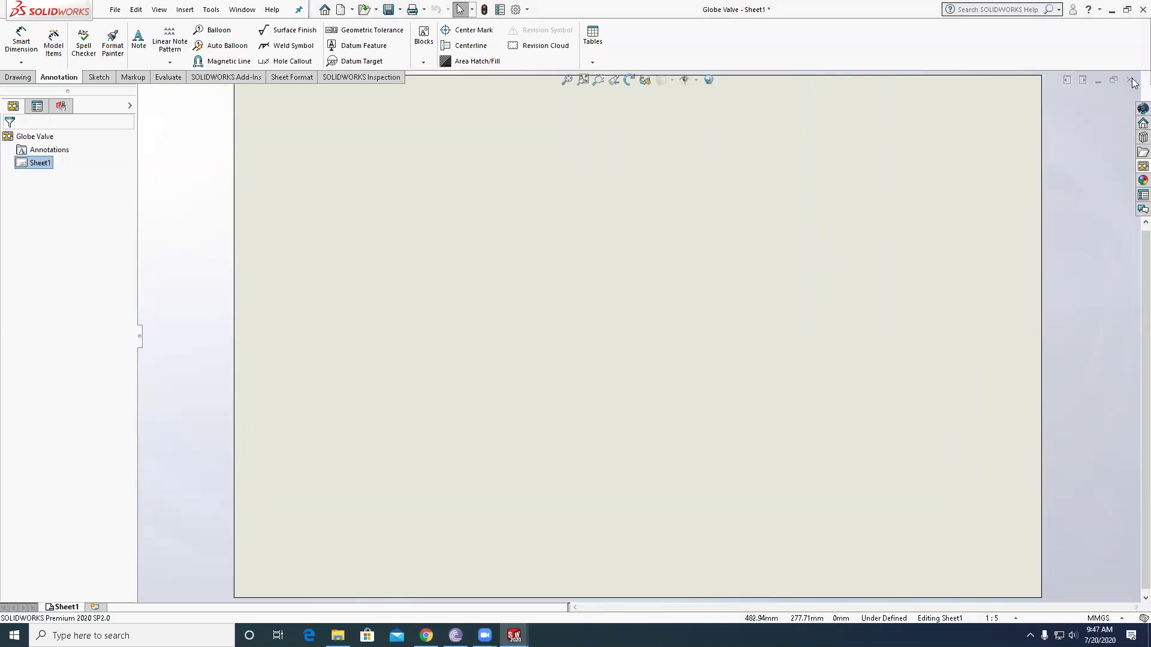
left_click(1129, 81)
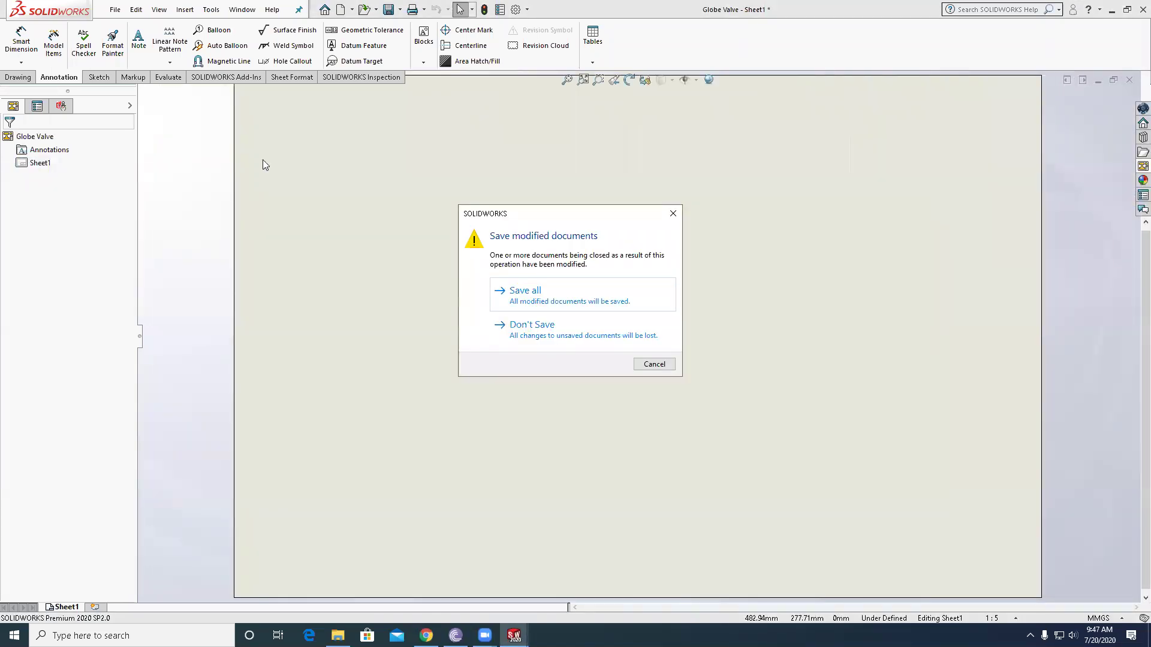
key("Return")
- Create a new drawing on an A0 (ISO) sheet with the sheet format displayed
left_click(115, 10)
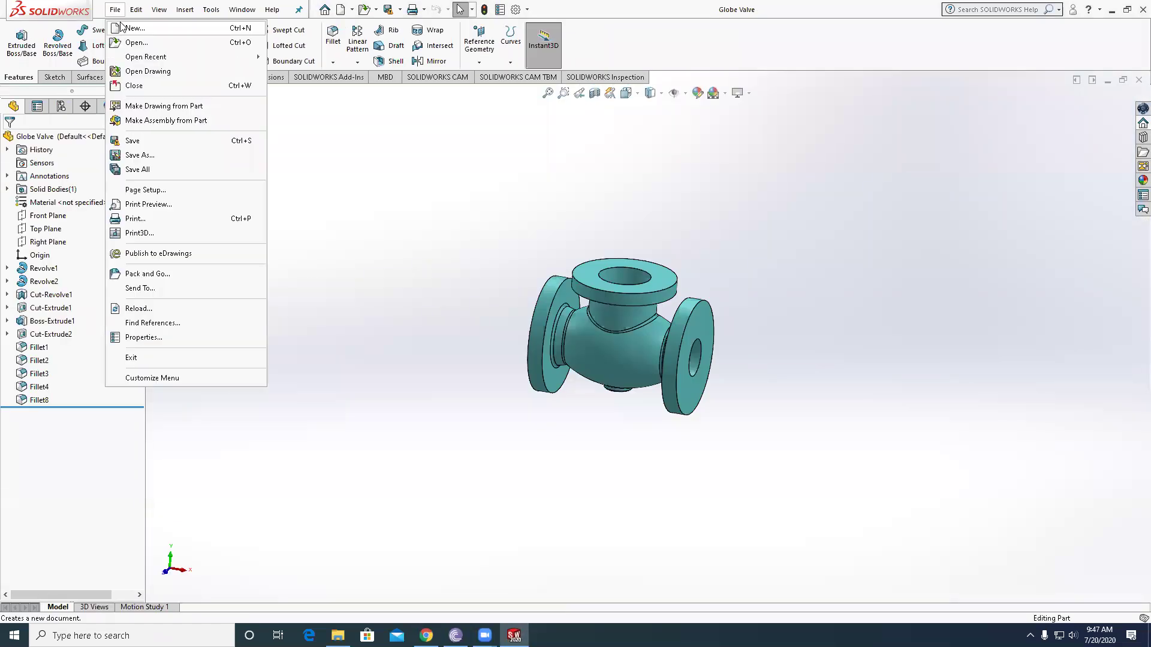
left_click(120, 28)
left_click(475, 465)
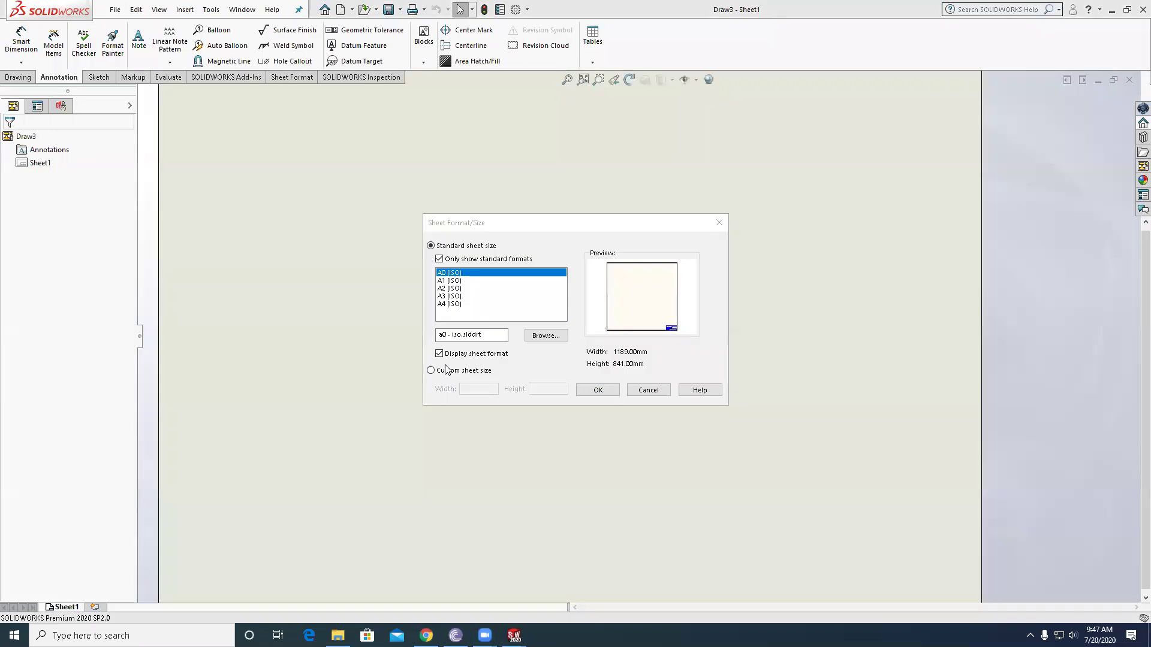
left_click(598, 390)
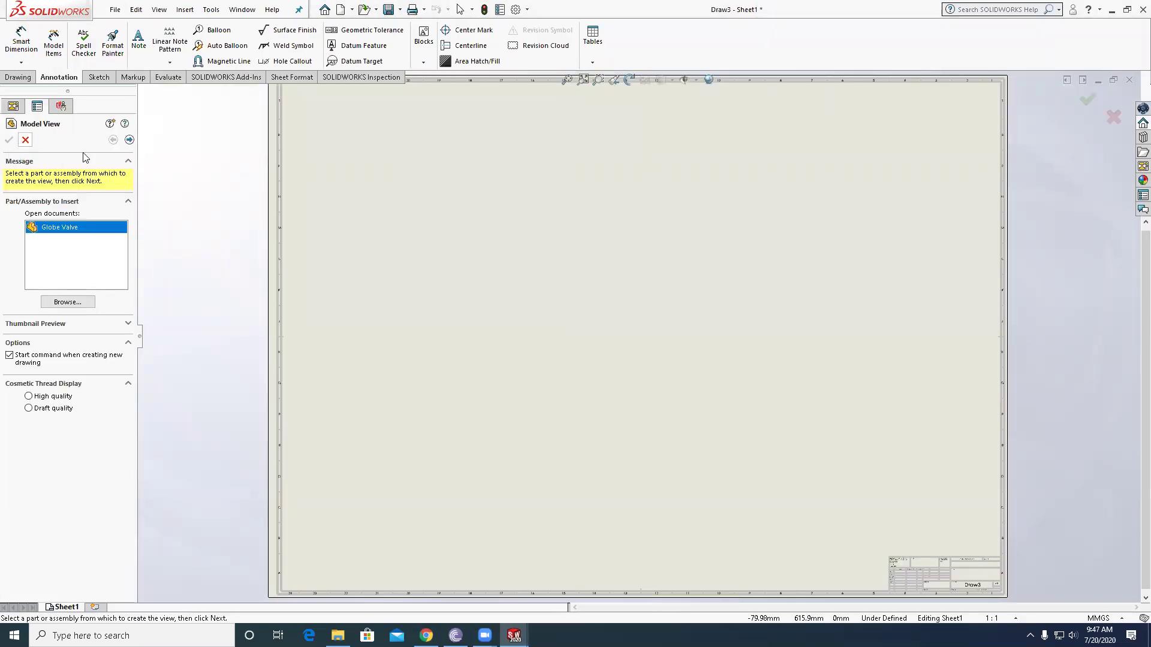
- Load the SMALL HORIZONTAL STEAM ENGINE assembly from small-horizontal-steam-engine > Part 1 as the view model, filtering for SOLIDWORKS Assembly files
left_click(71, 305)
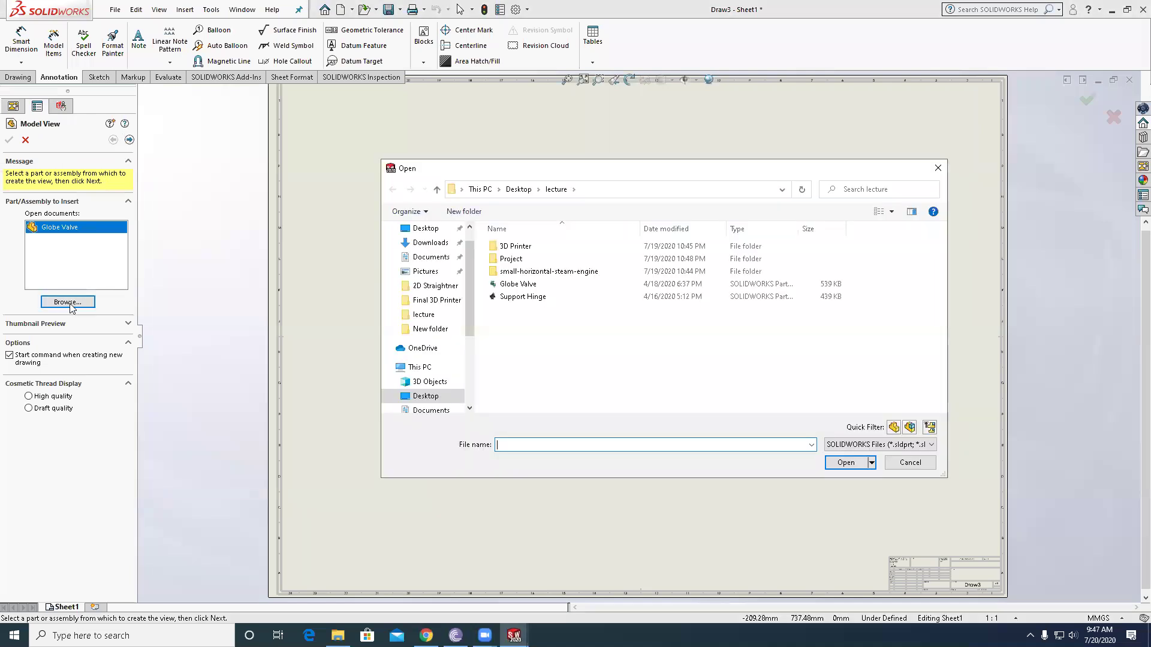
double_click(523, 272)
double_click(518, 249)
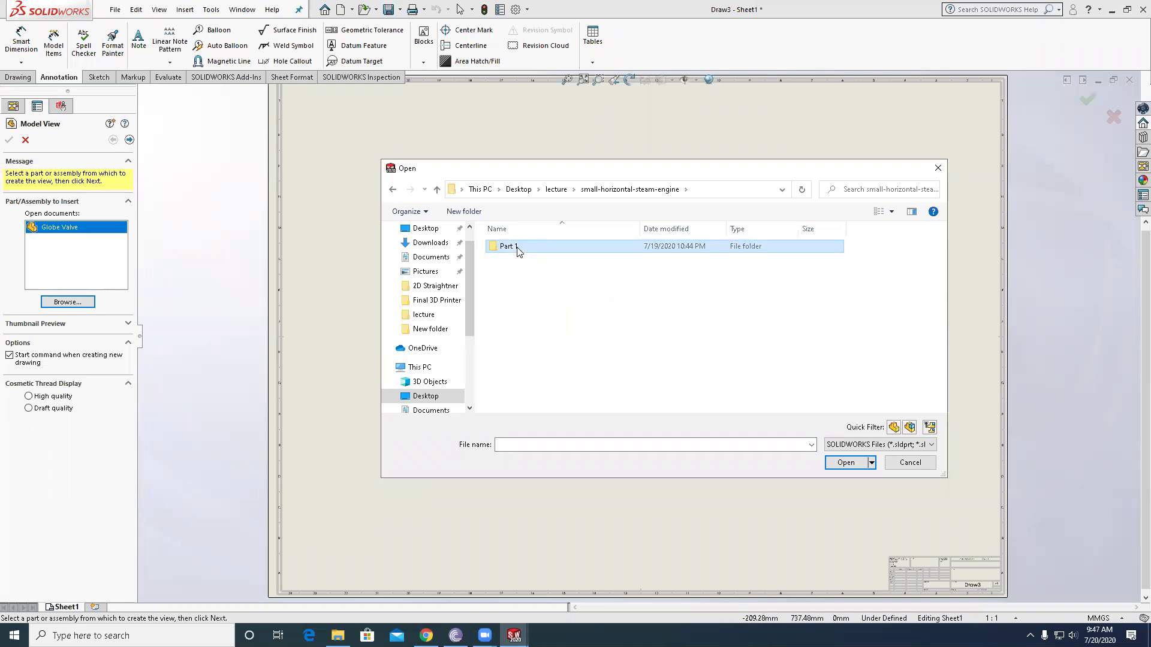
left_click(920, 445)
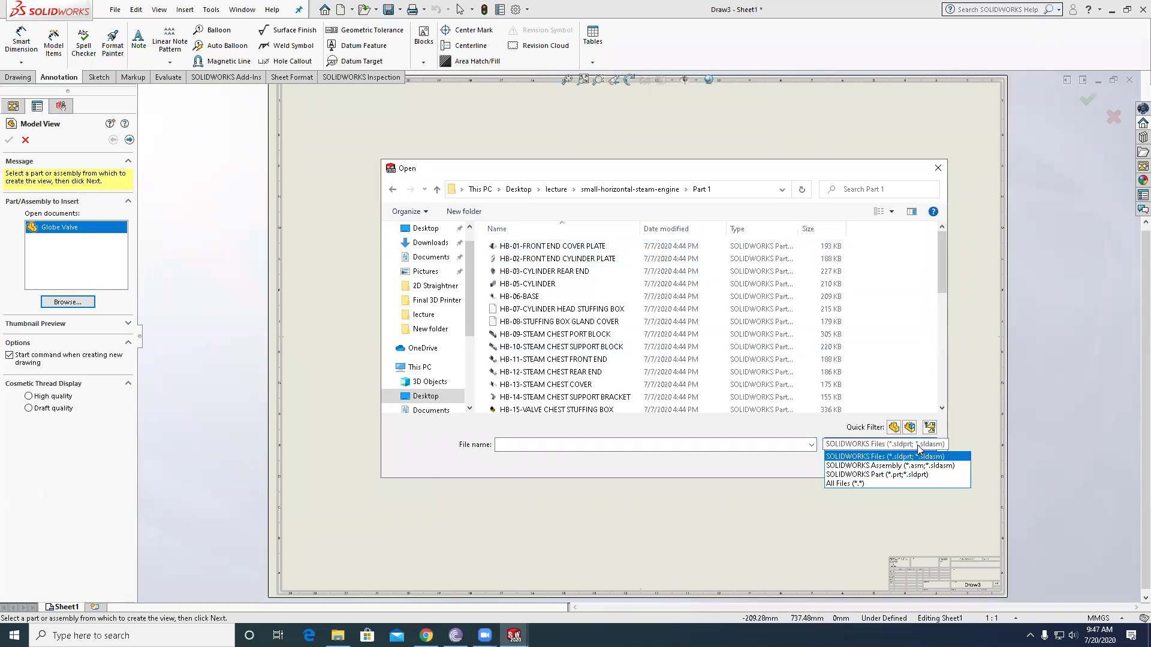
left_click(906, 466)
left_click(578, 247)
left_click(845, 463)
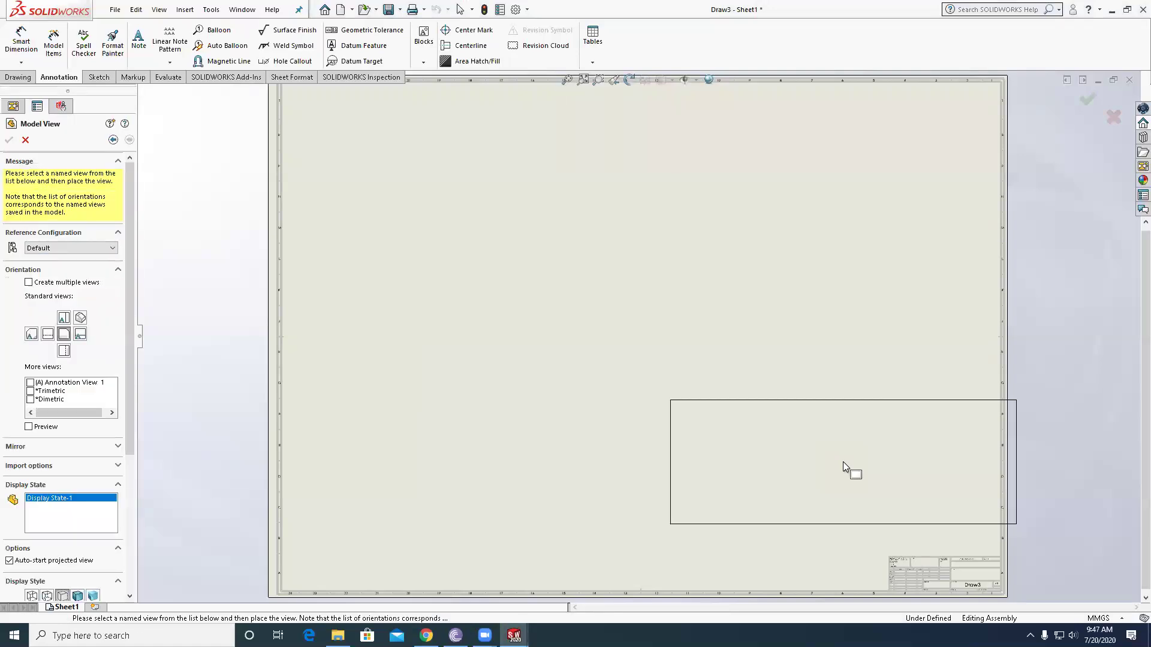
- Place the steam engine's base view in the sheet's upper-left area and set its orientation to Top
left_click(506, 222)
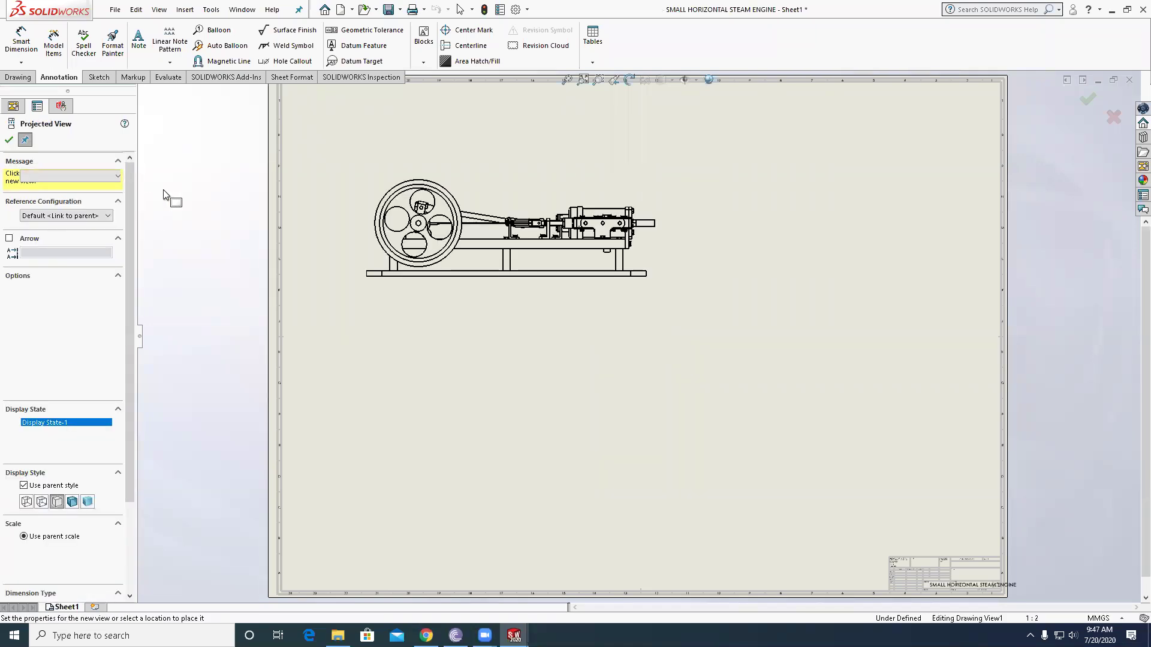
key("Escape")
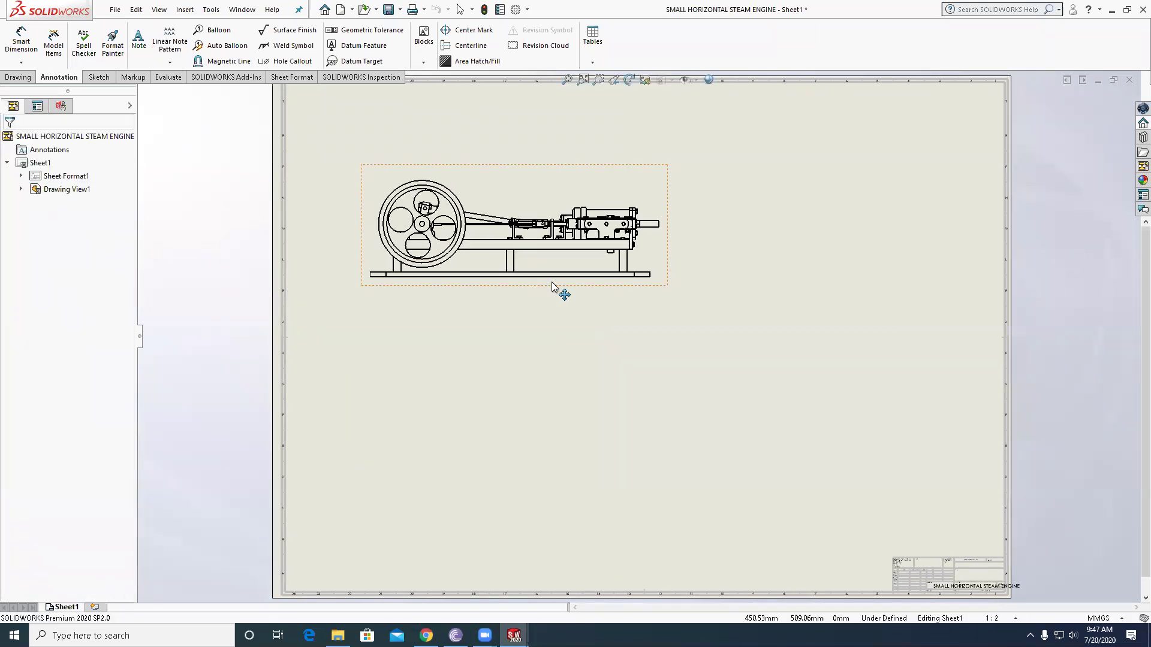
left_click(367, 256)
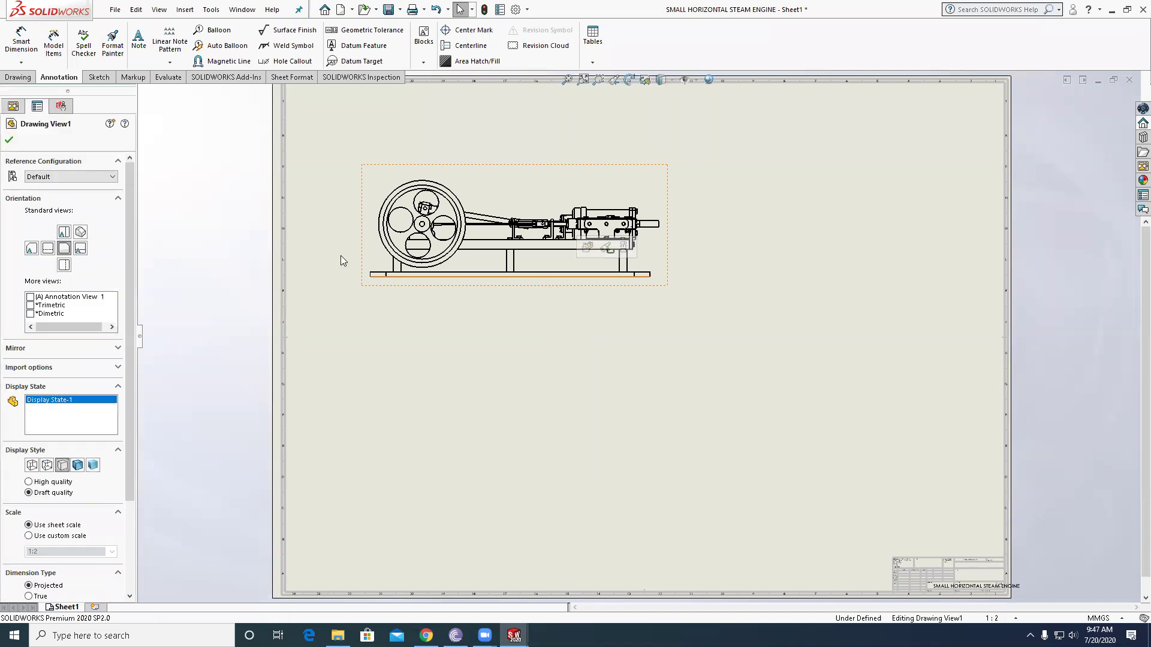
left_click(64, 233)
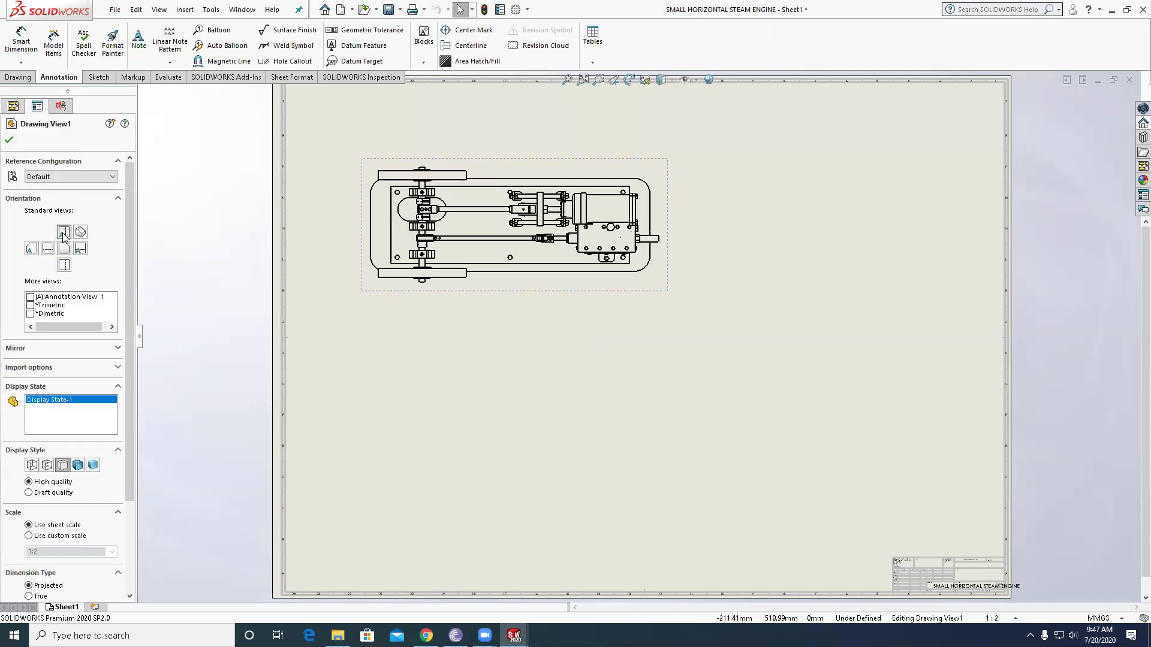
left_click(9, 140)
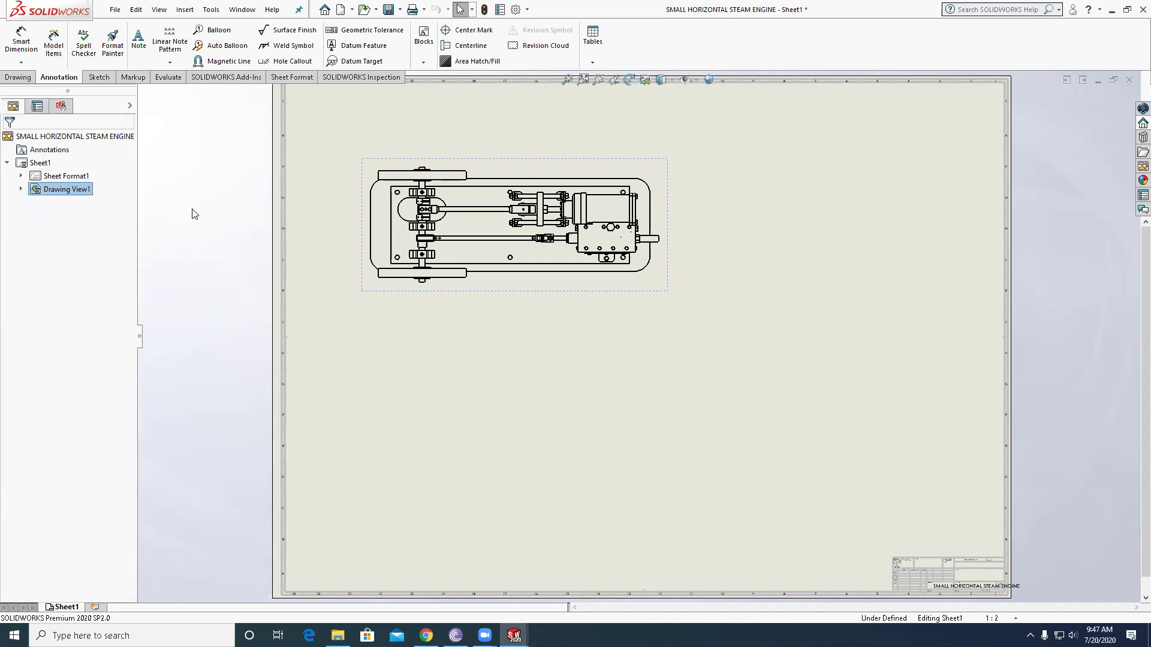
left_click(194, 214)
- Project a front view of the steam engine directly below the top view
left_click(18, 77)
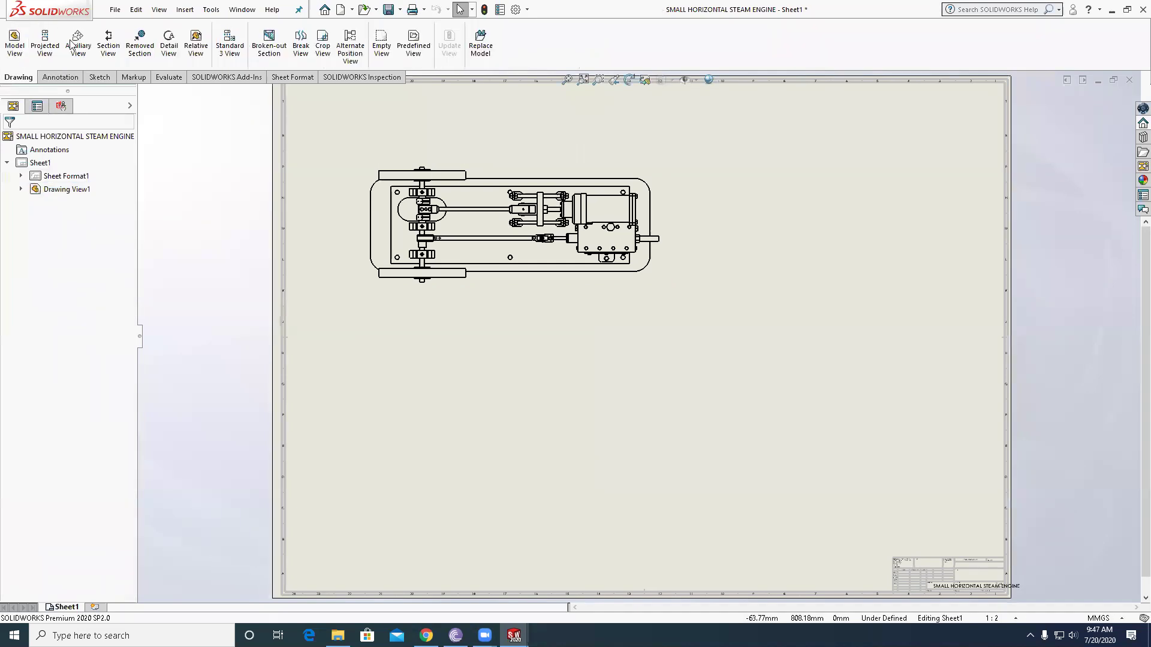
left_click(44, 42)
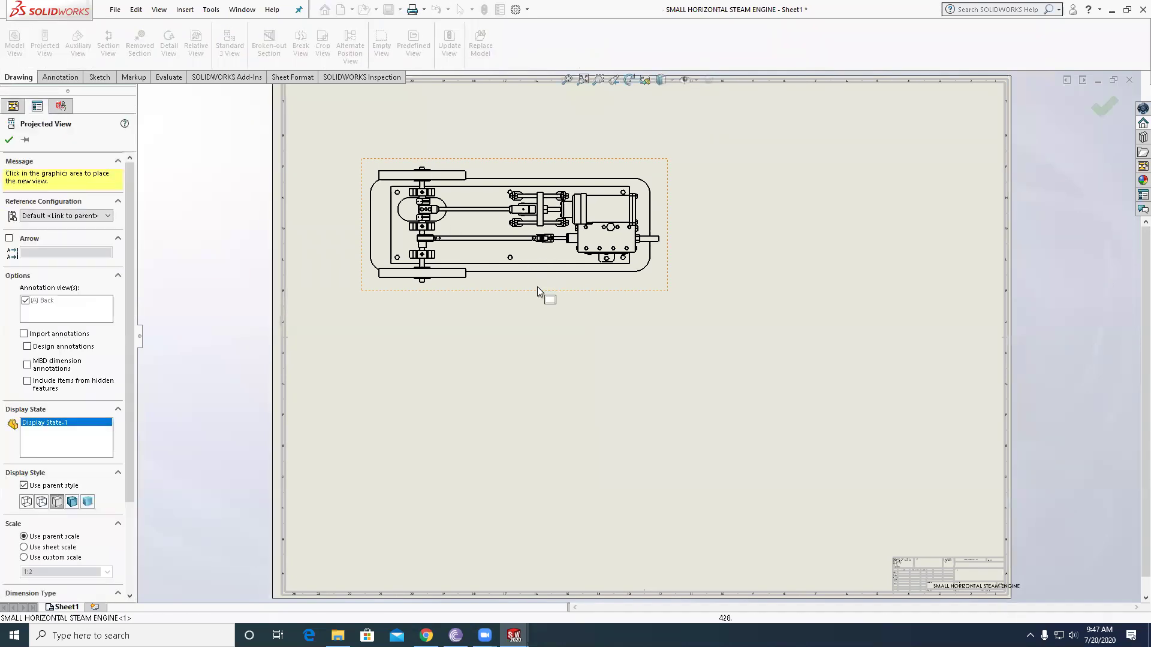
left_click(537, 414)
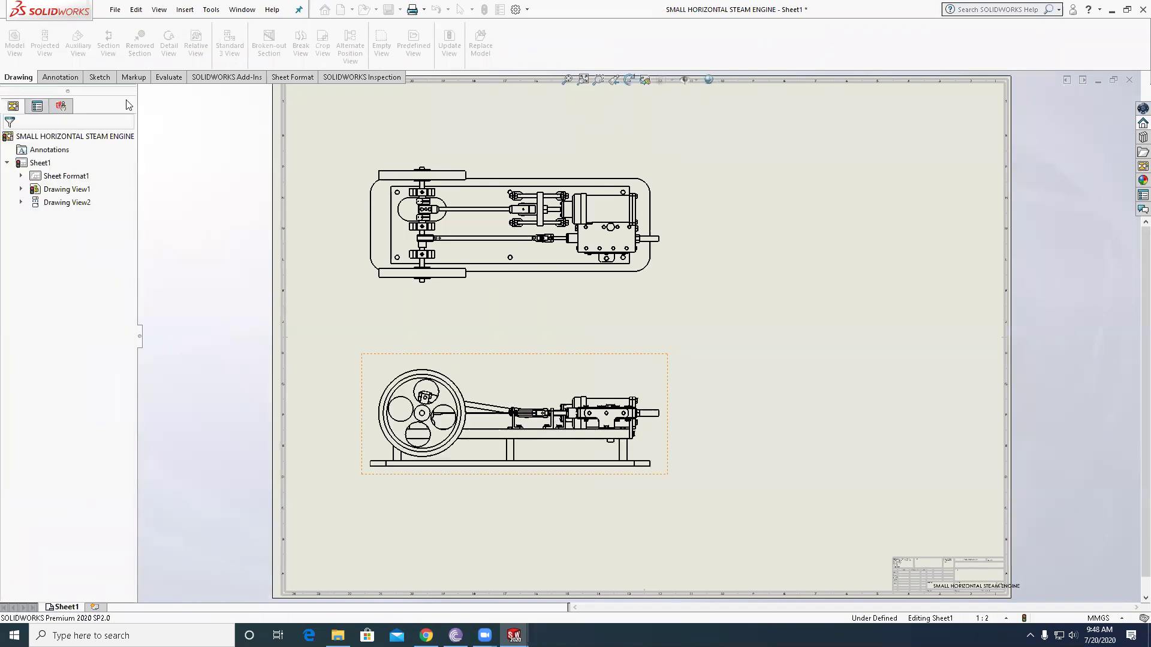
- Project a side view of the steam engine to the right of the front view
left_click(44, 42)
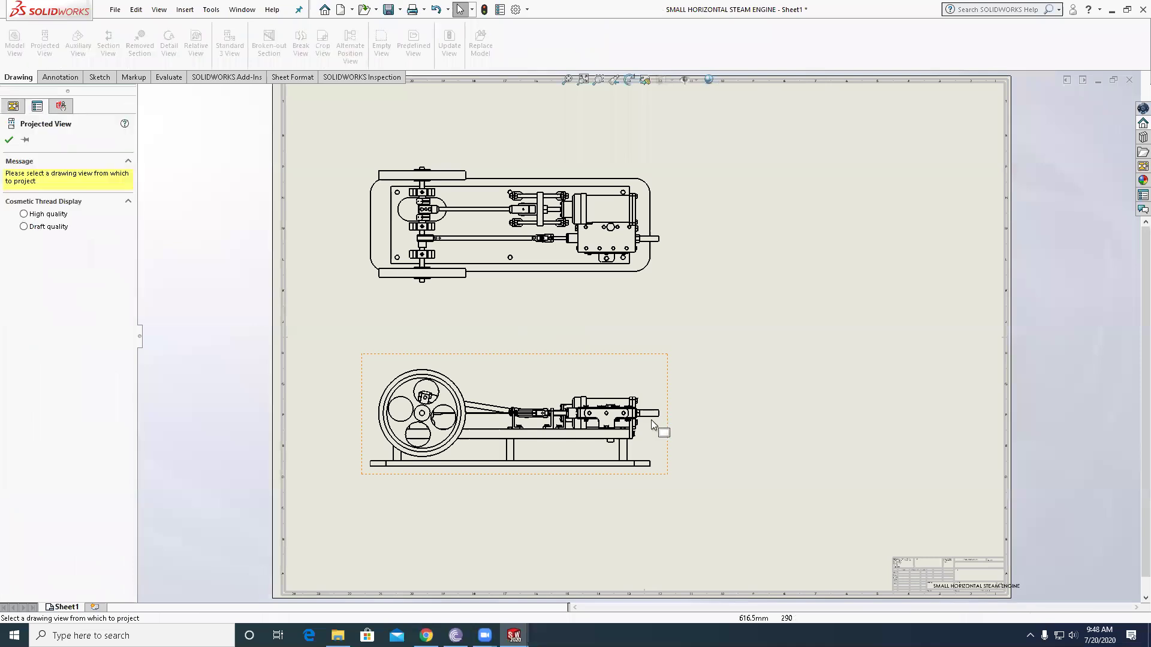
left_click(645, 418)
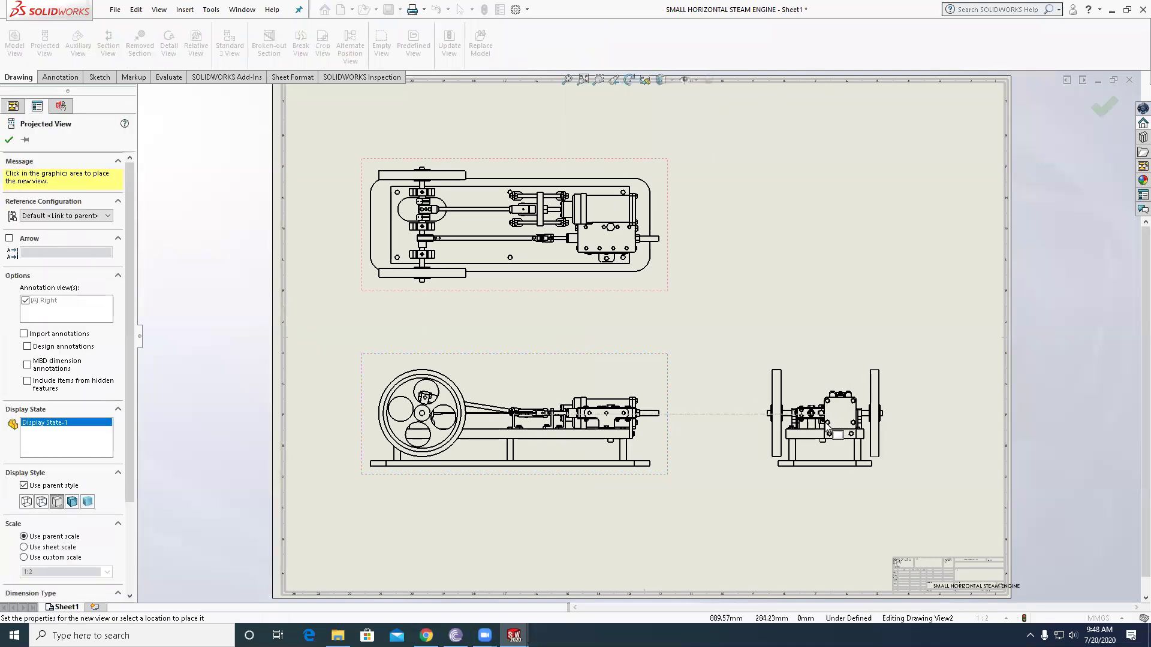
left_click(828, 427)
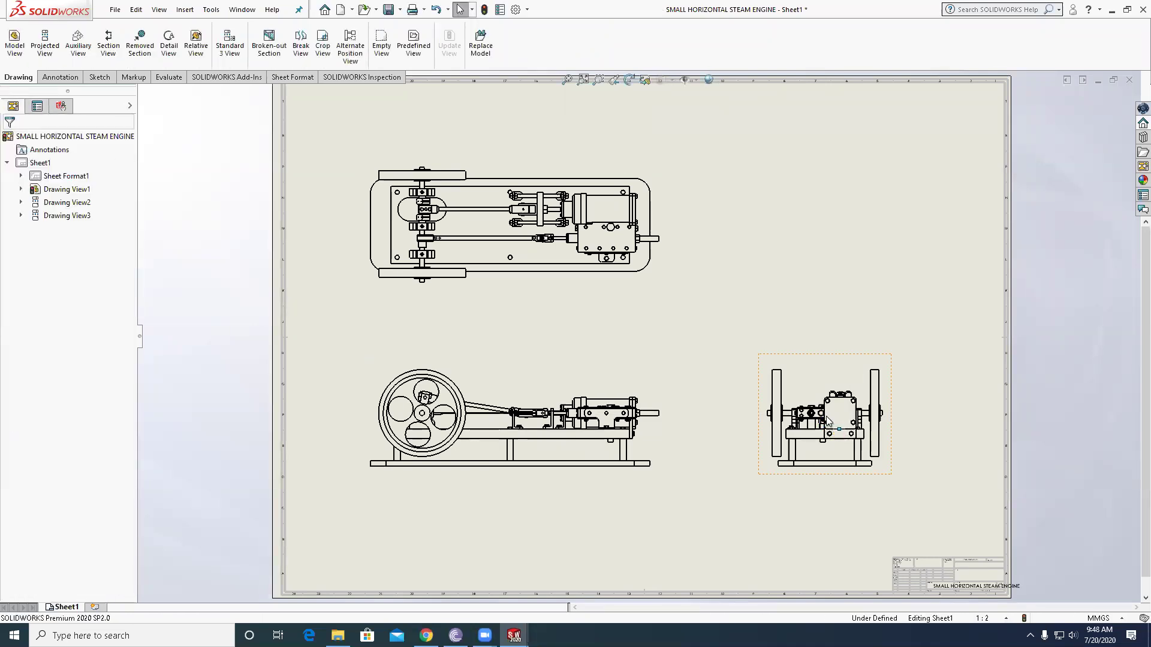
- Project an isometric view from the front view into the upper-right area of the sheet
scroll(750, 285, "up", 2)
left_click(45, 42)
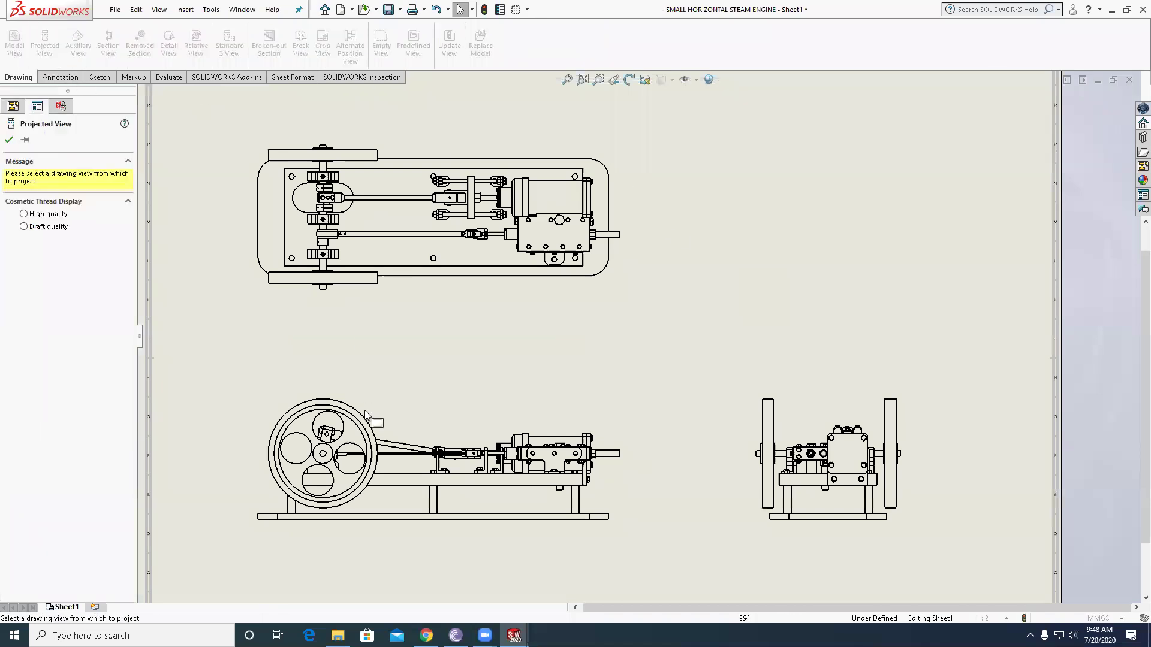
left_click(374, 445)
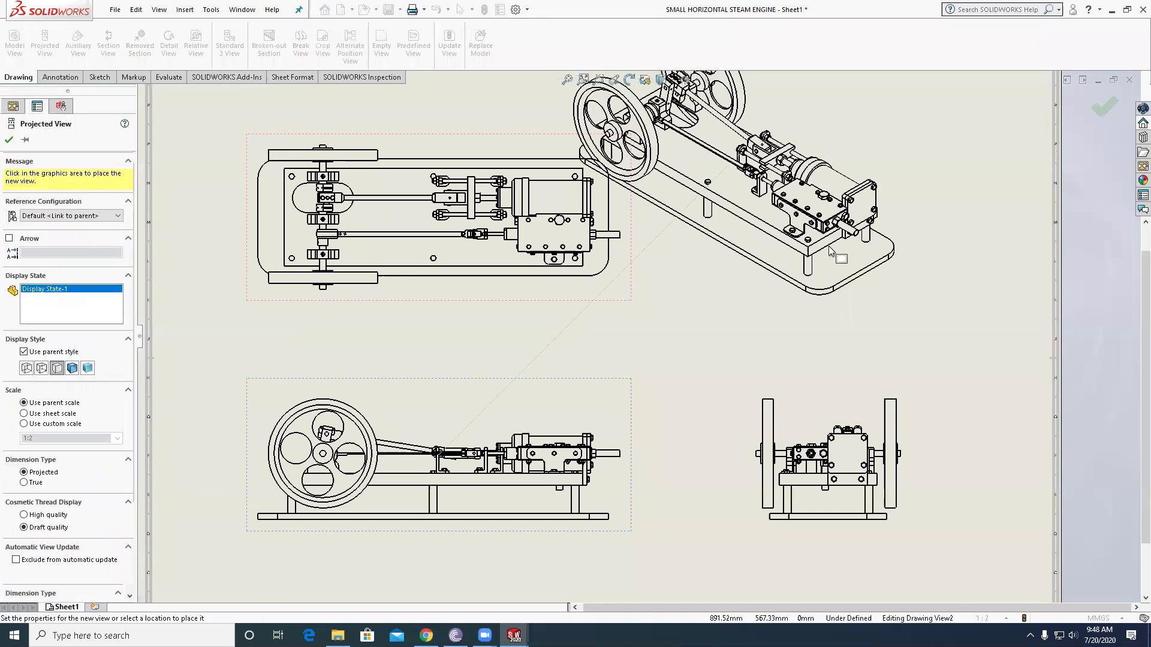
left_click(921, 285)
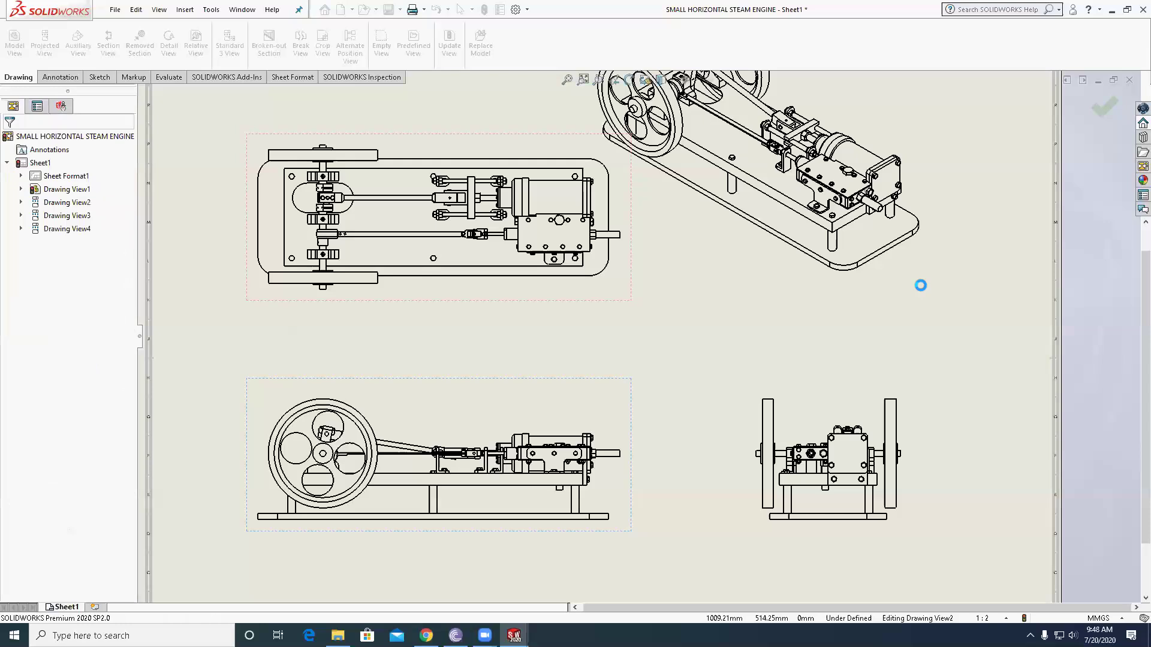
- Move the isometric view down and to the right so it sits inside the sheet's upper-right area
key("f")
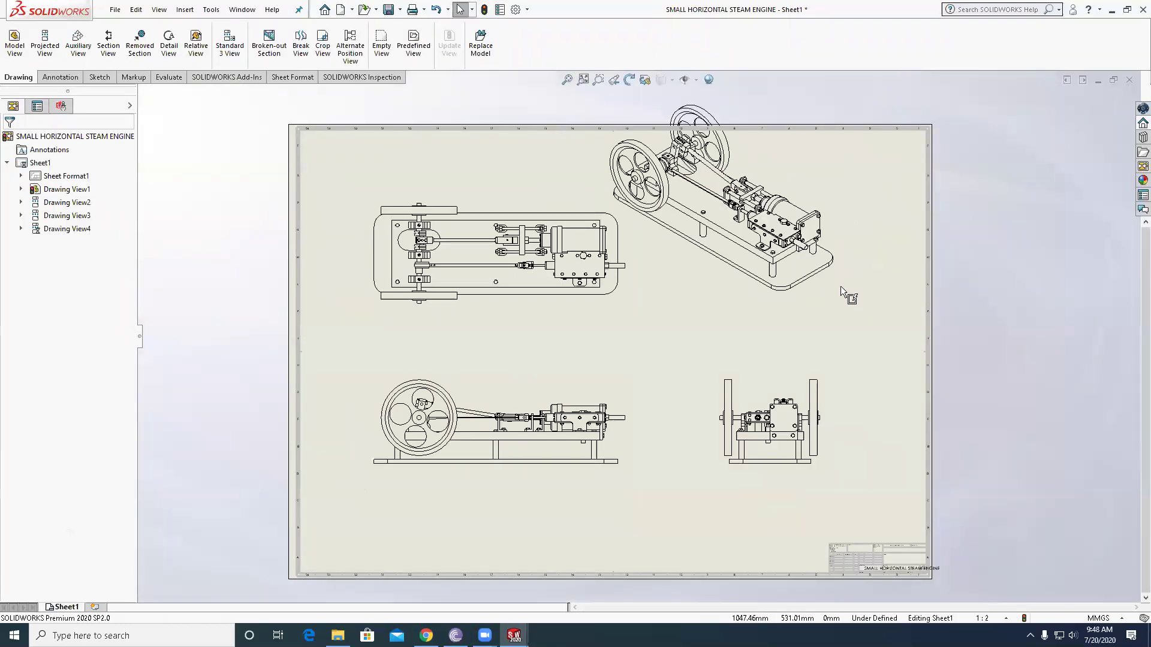
left_click_drag(855, 303, 912, 355)
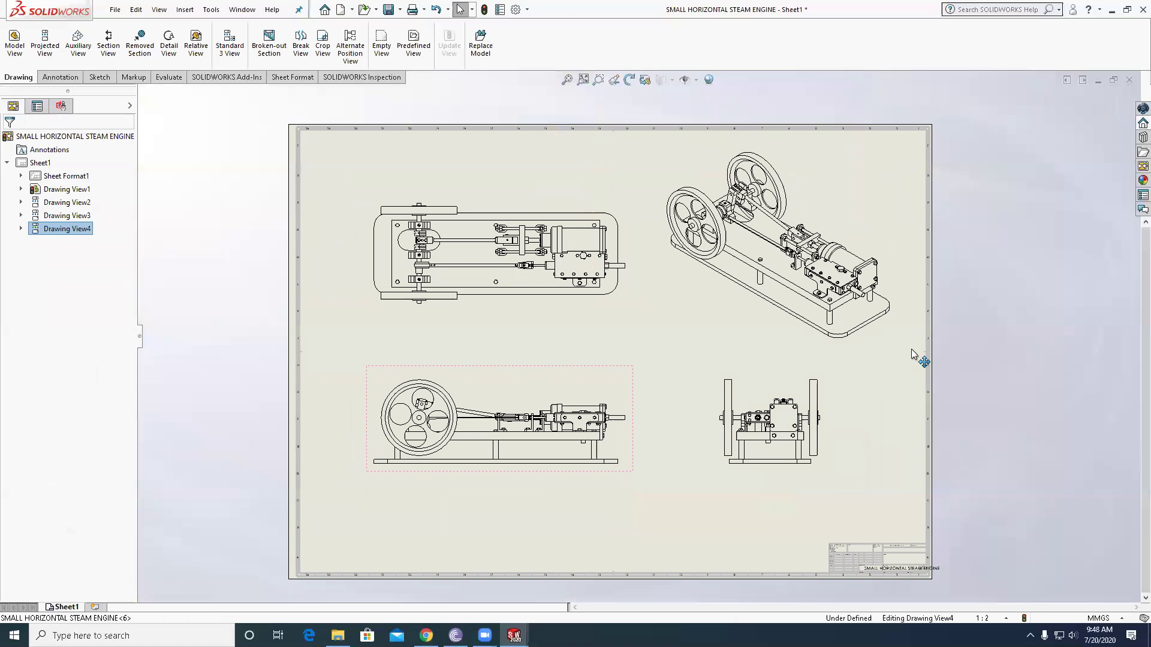
left_click(1005, 362)
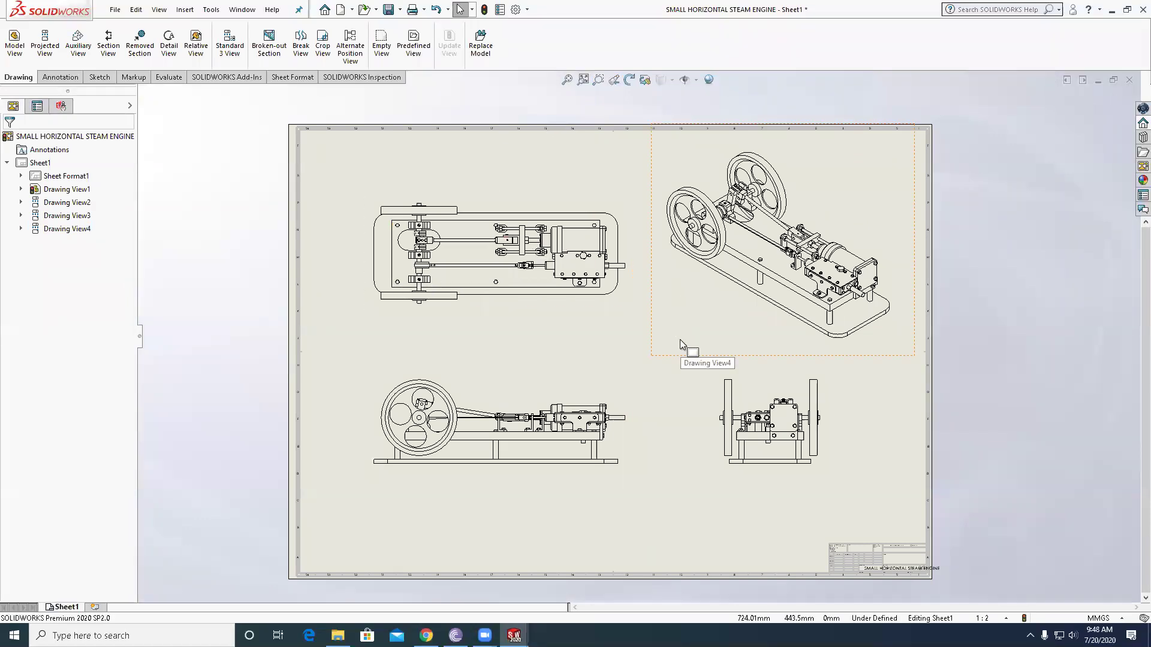
- Set the isometric view's display style to Shaded With Edges
left_click(743, 309)
left_click(72, 327)
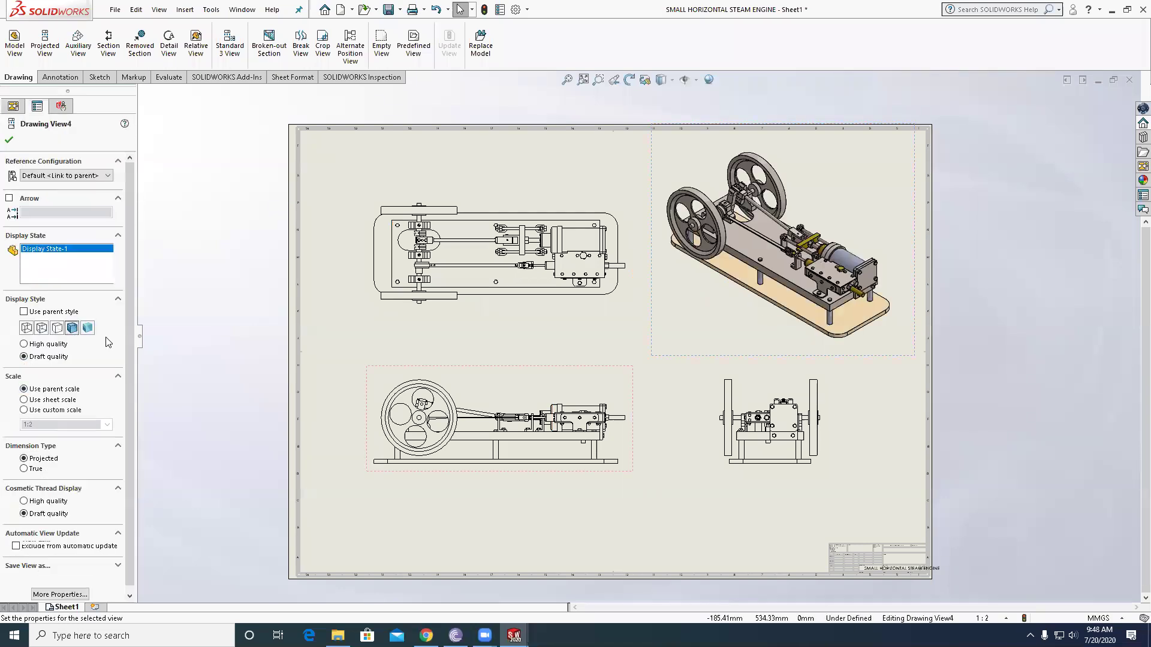
left_click(1031, 282)
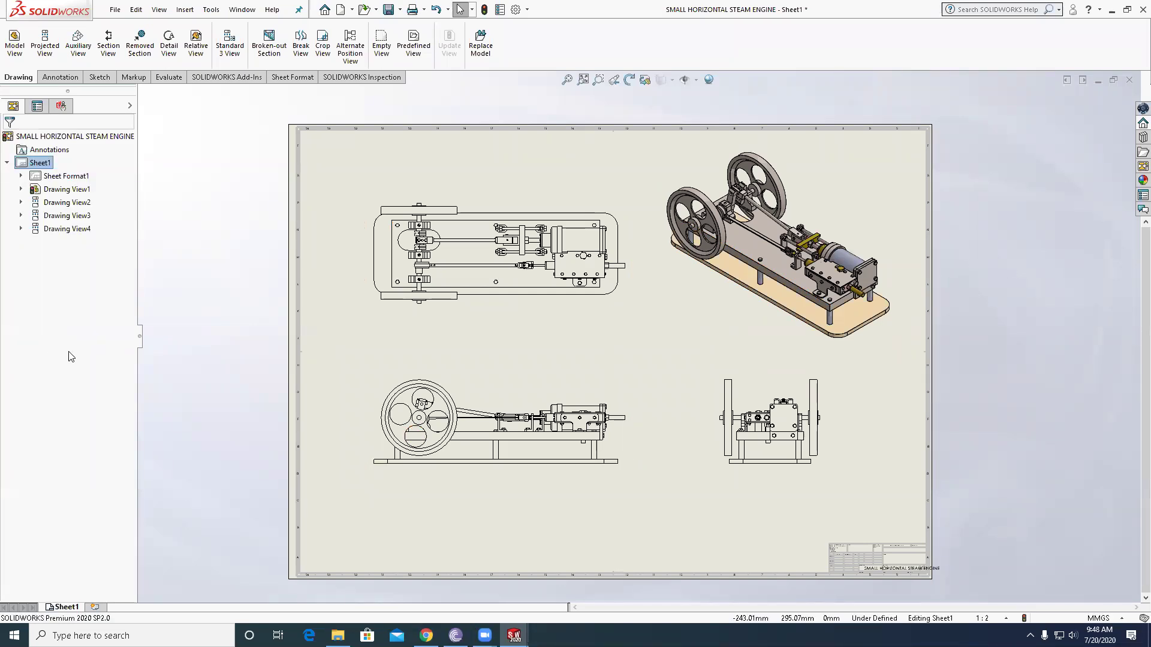
- Set the front view's display style to Hidden Lines Visible and check the hidden edges of the engine parts
left_click(390, 419)
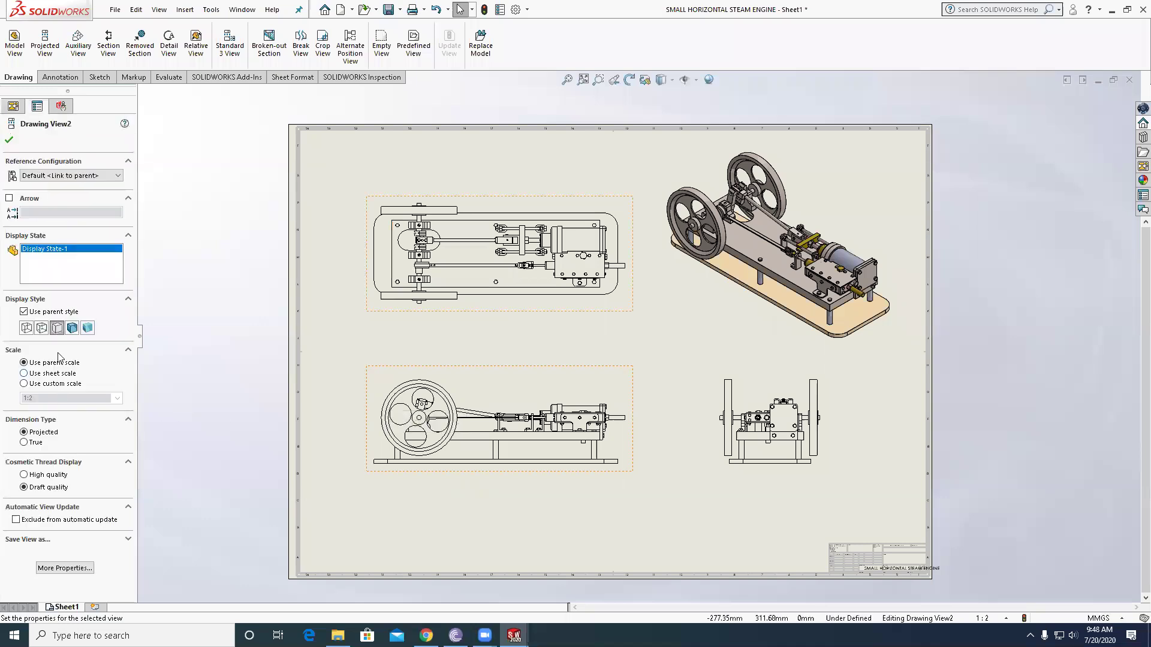
left_click(42, 328)
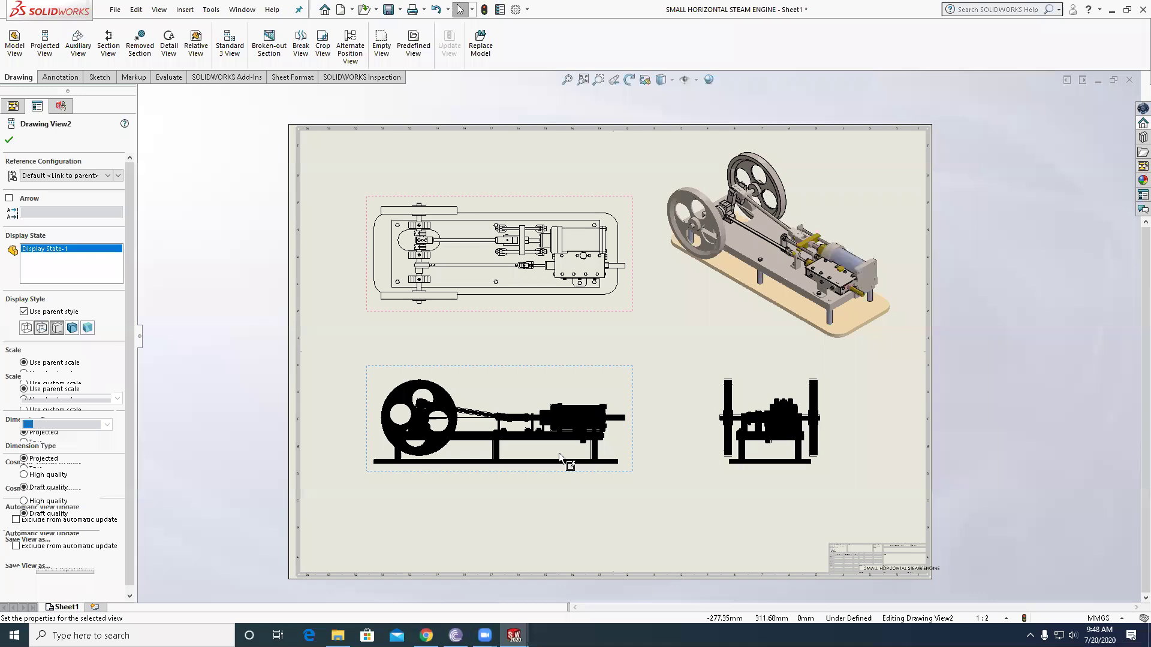
scroll(558, 445, "down", 2)
scroll(561, 414, "down", 2)
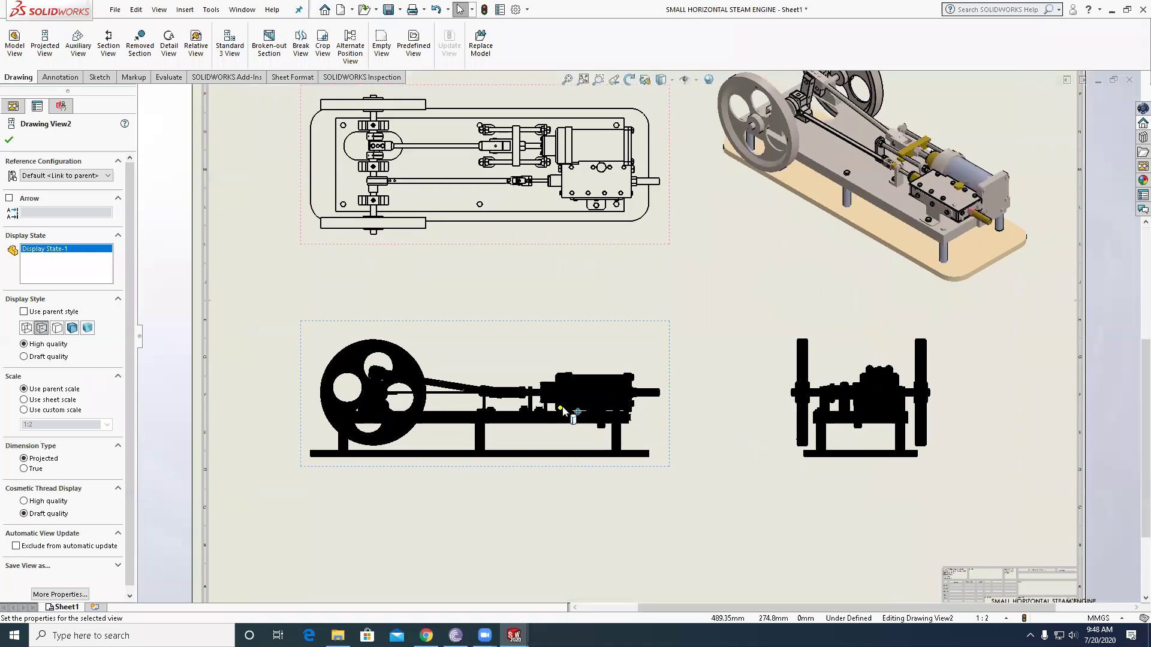
scroll(562, 408, "down", 6)
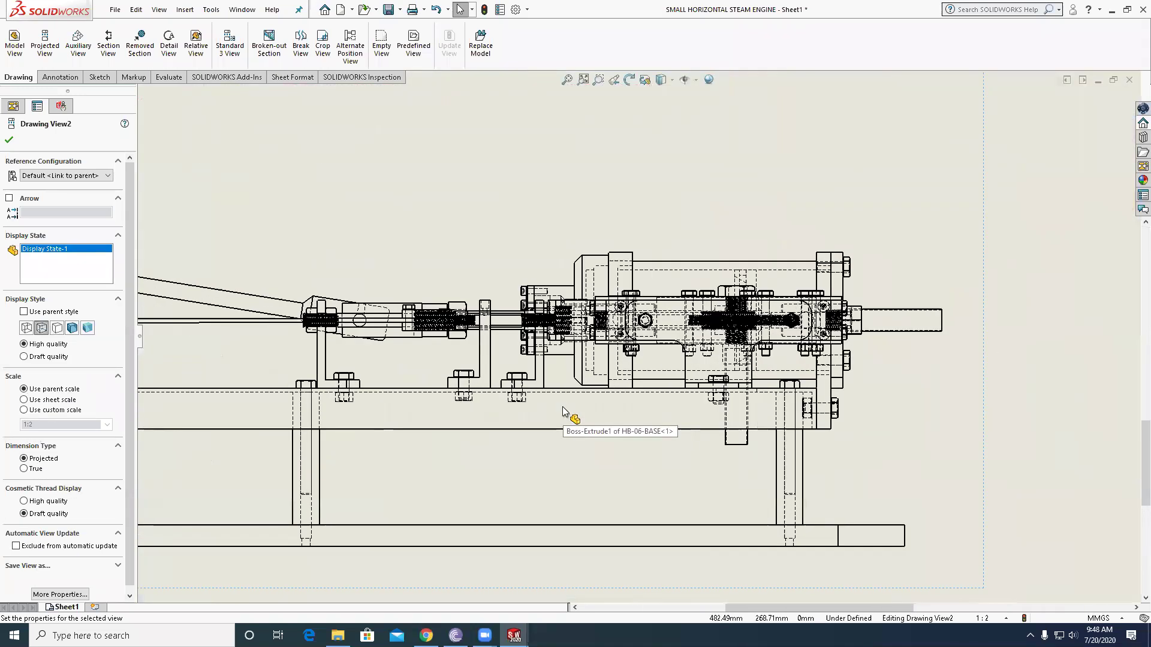
scroll(583, 455, "up", 5)
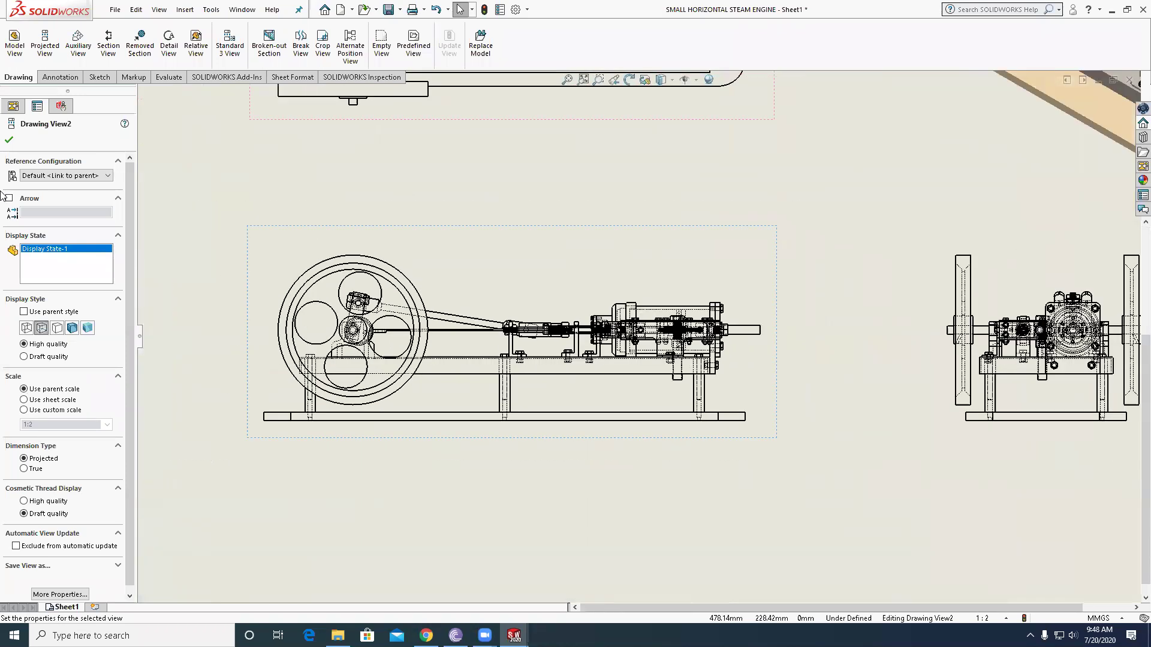
scroll(635, 333, "up", 1)
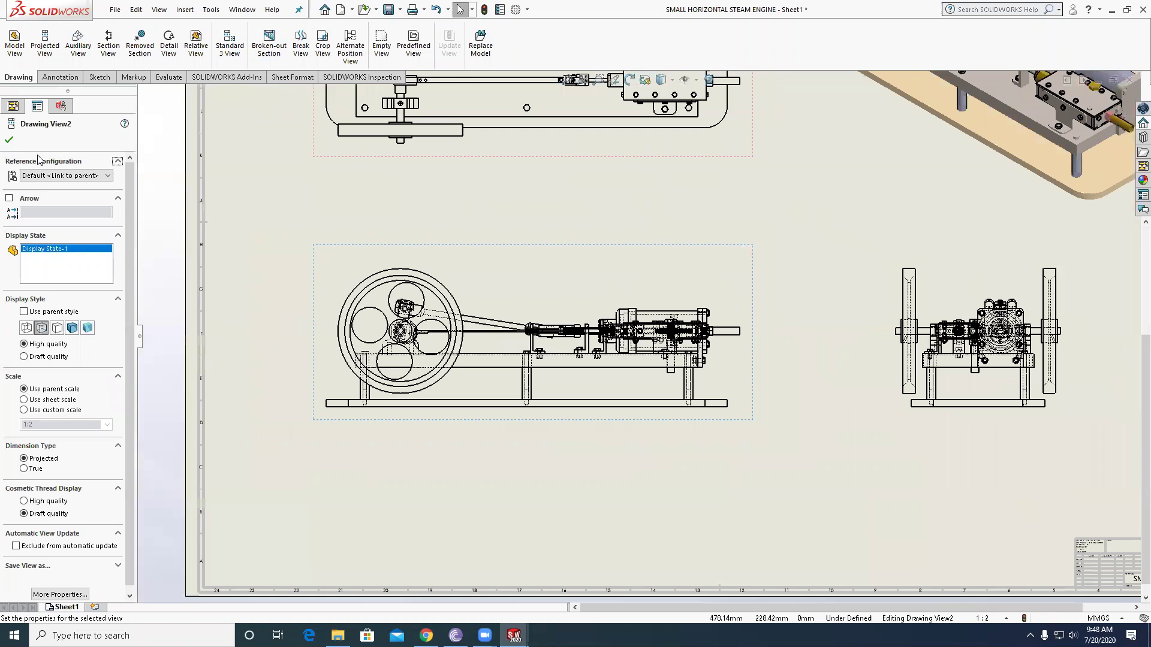
left_click(10, 140)
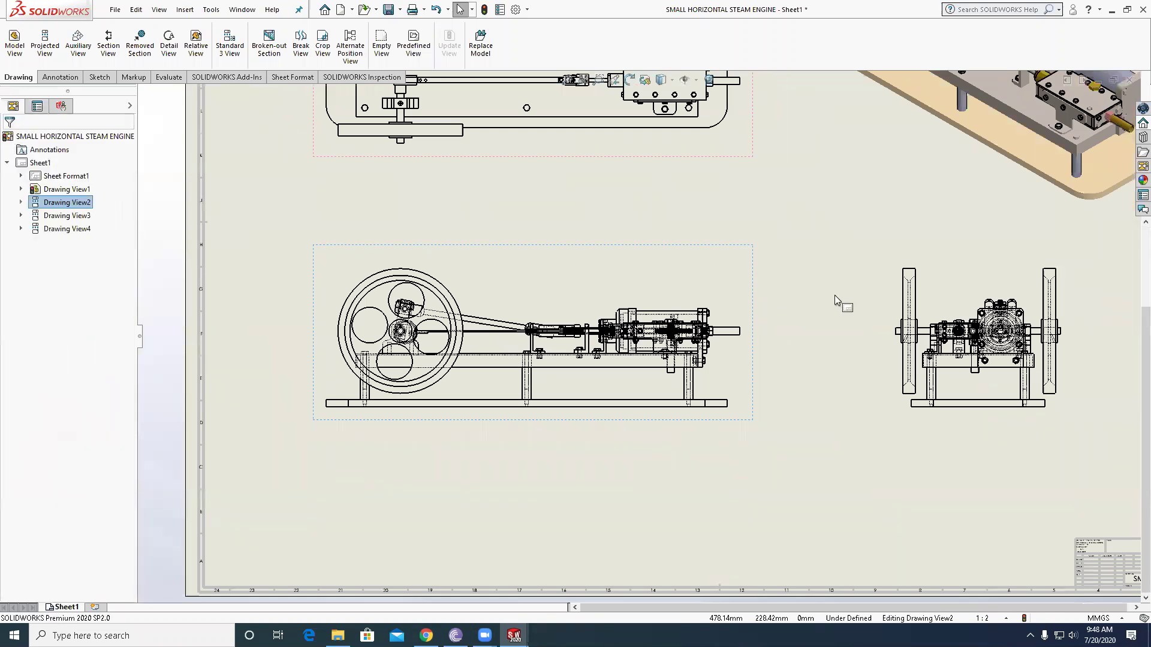
scroll(834, 295, "up", 1)
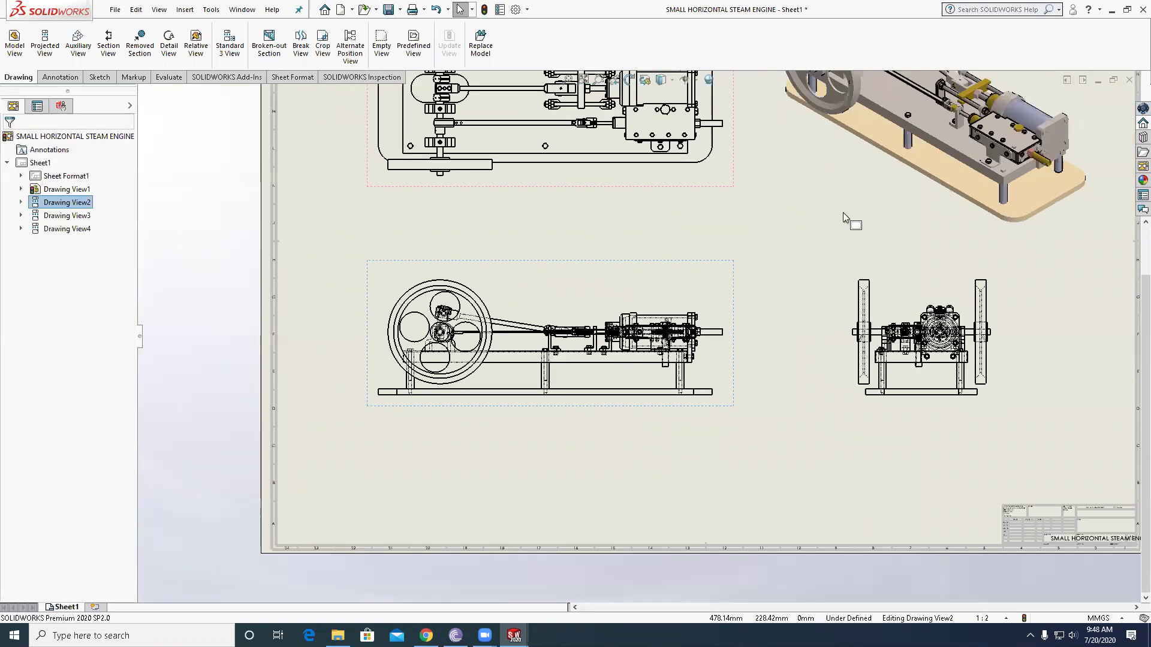
key("f")
scroll(731, 266, "down", 1)
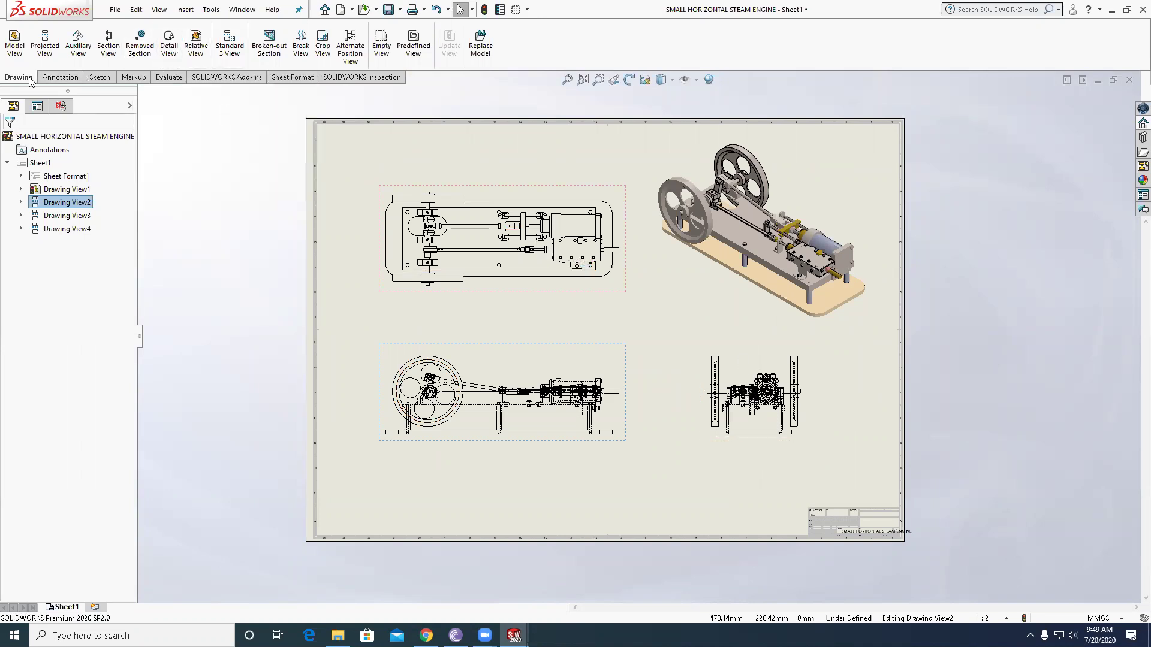
left_click(63, 77)
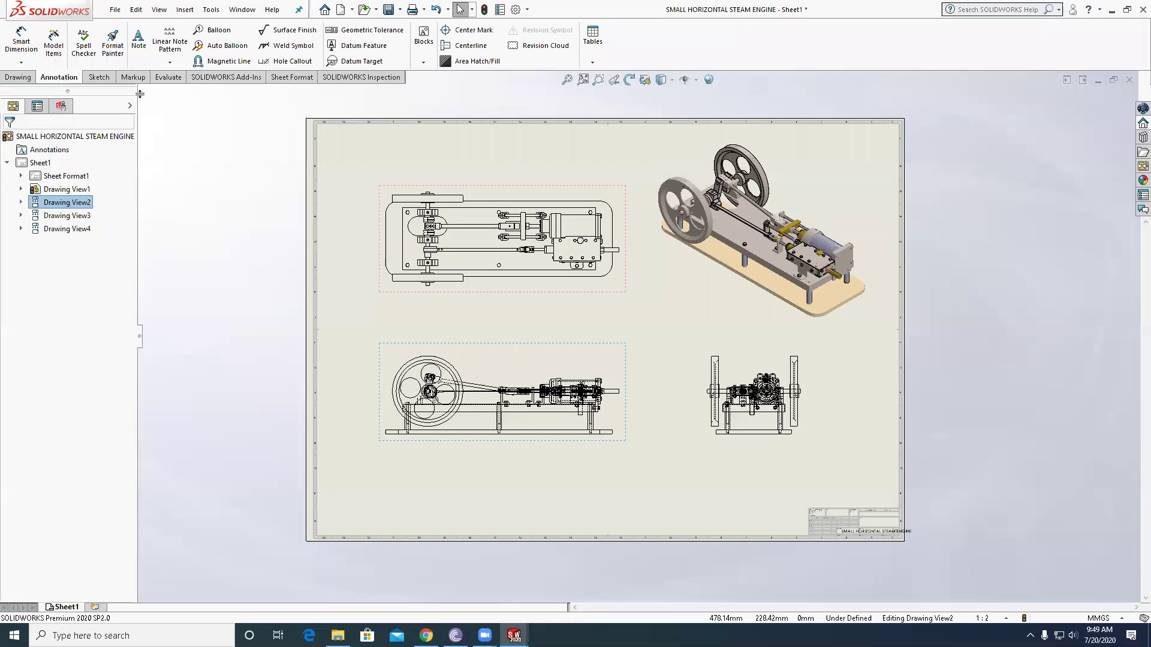
left_click(228, 46)
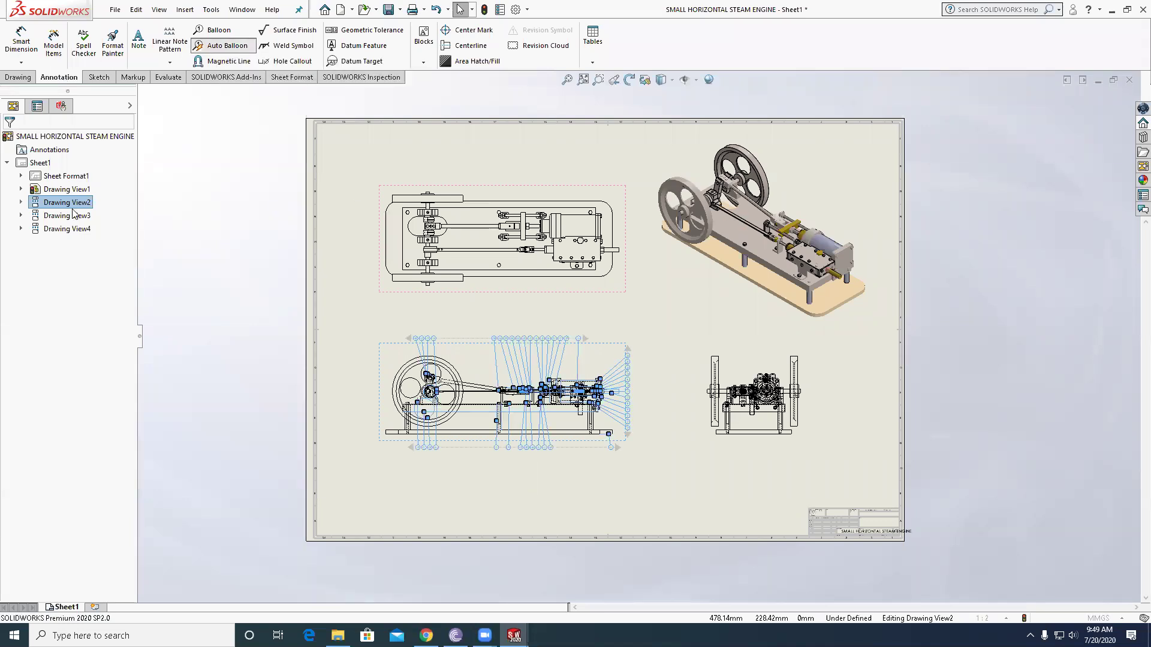
key("Escape")
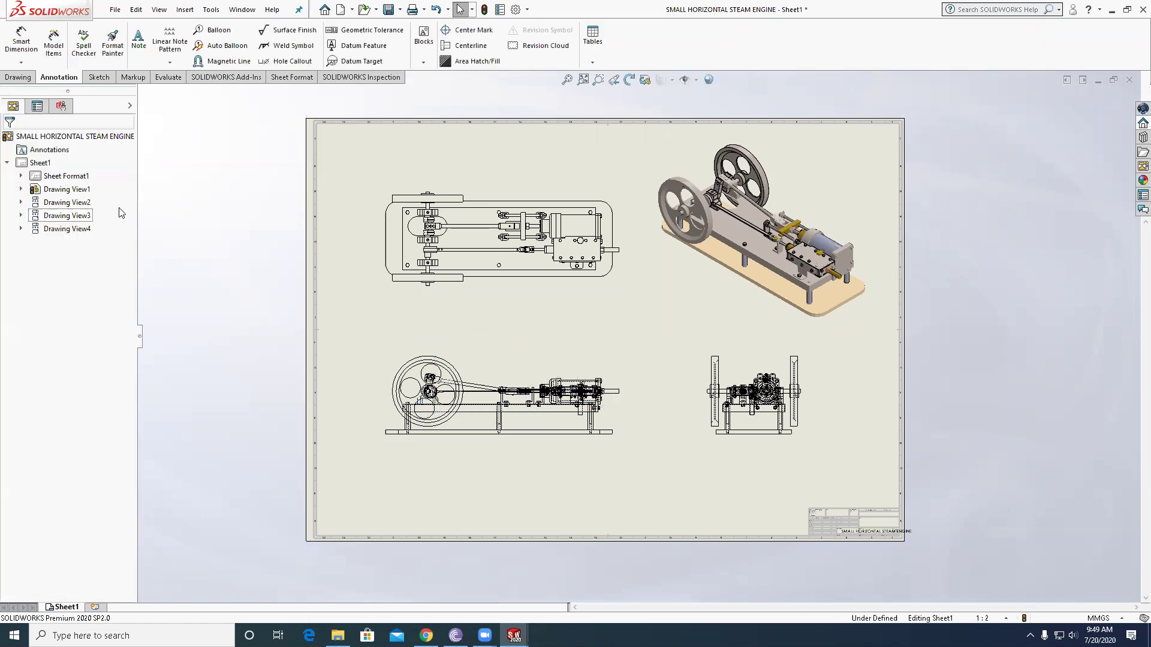
- Add auto balloons to the isometric view, laid out in a single column along the view's right side
left_click(679, 268)
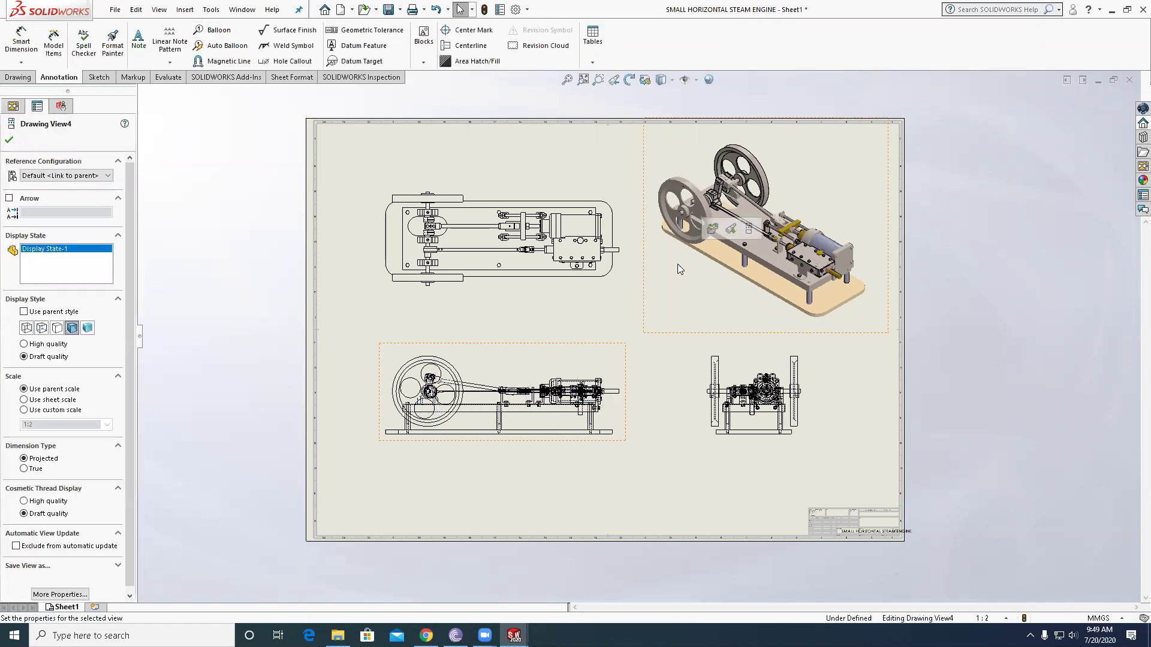
left_click(230, 48)
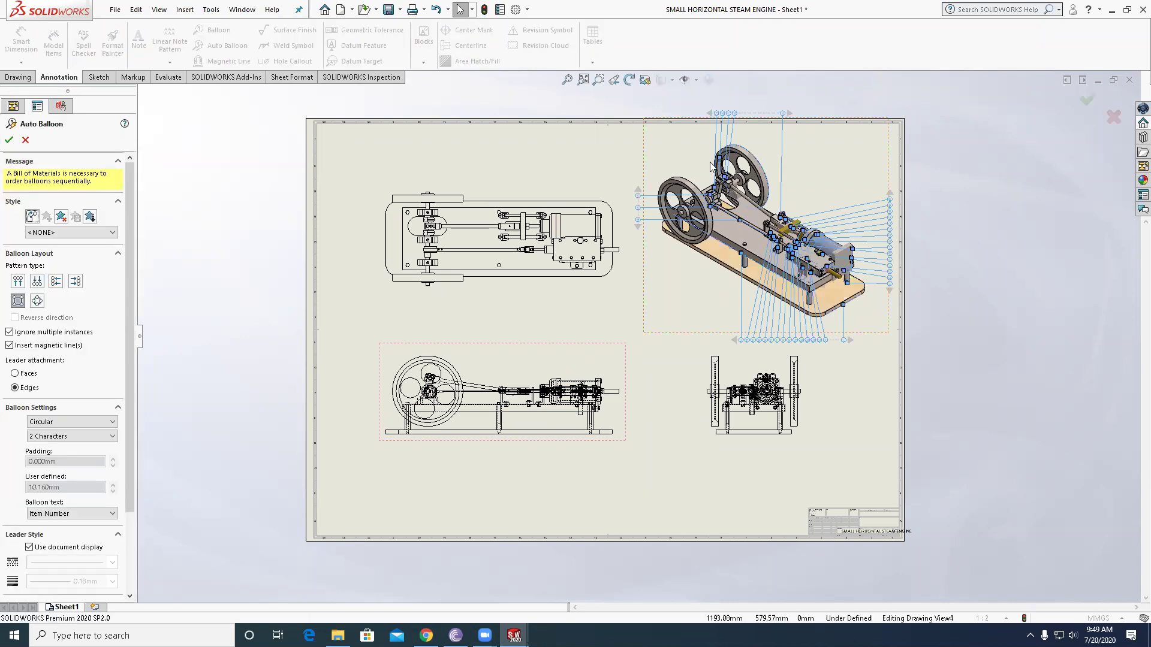
scroll(711, 167, "down", 1)
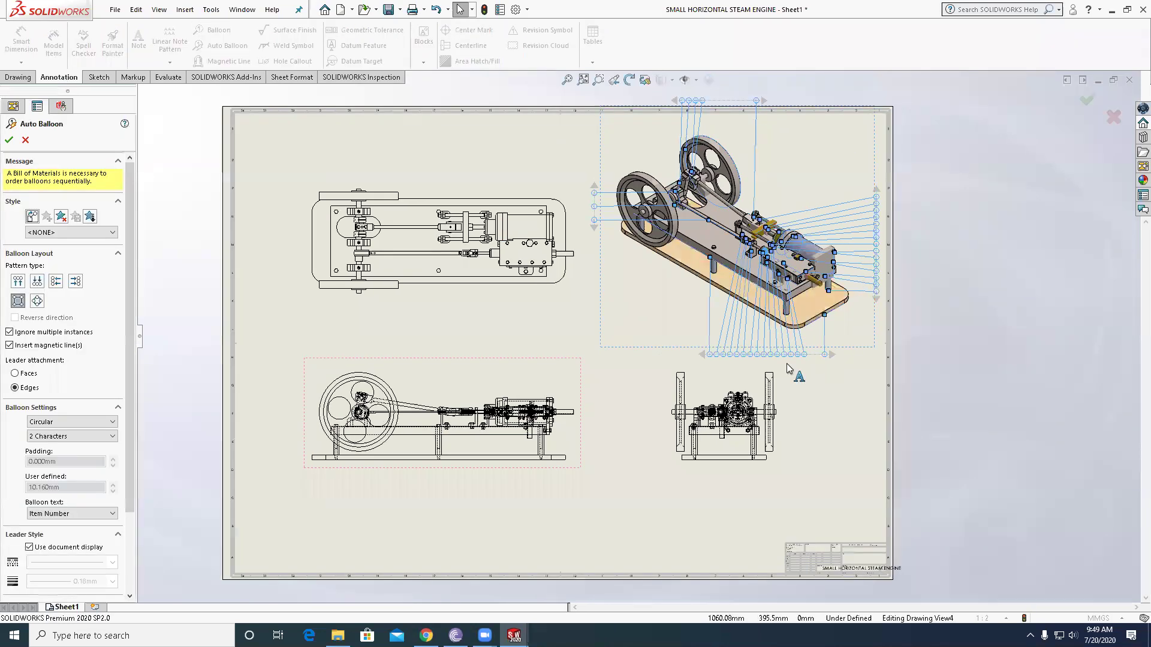
left_click(17, 282)
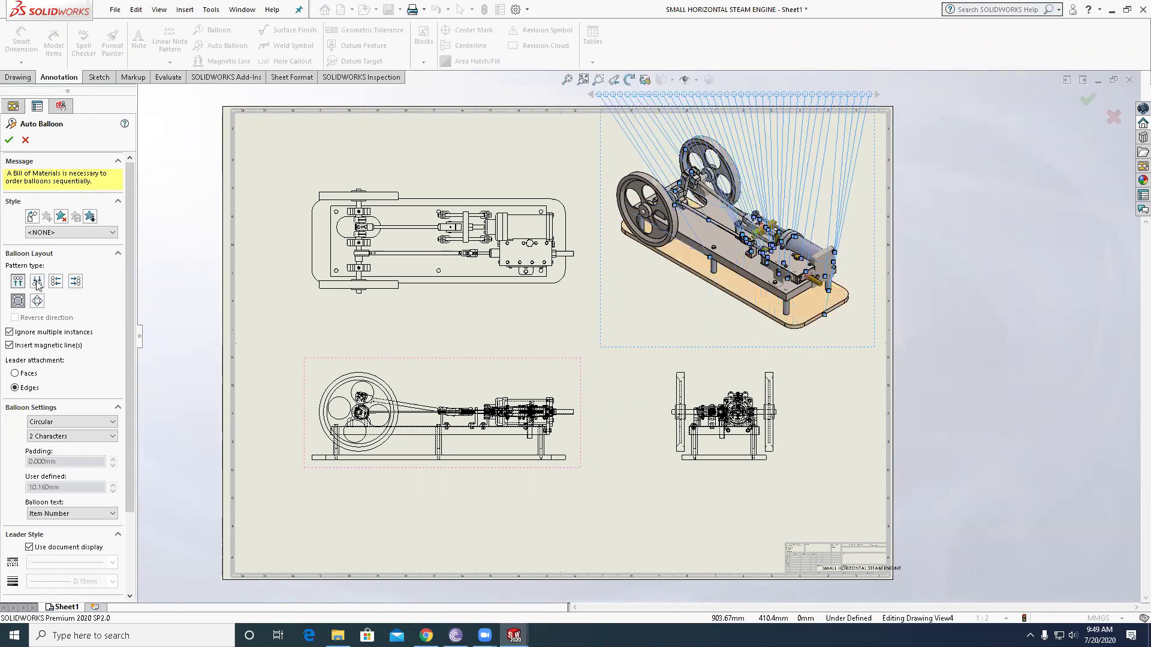
left_click(36, 282)
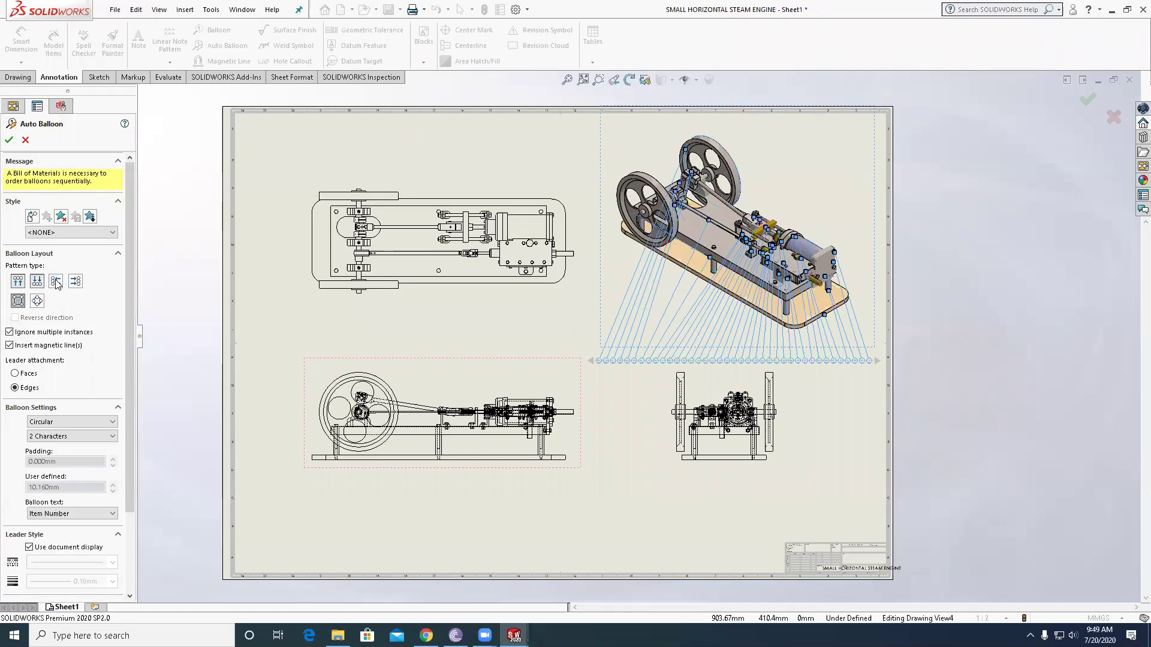
left_click(55, 281)
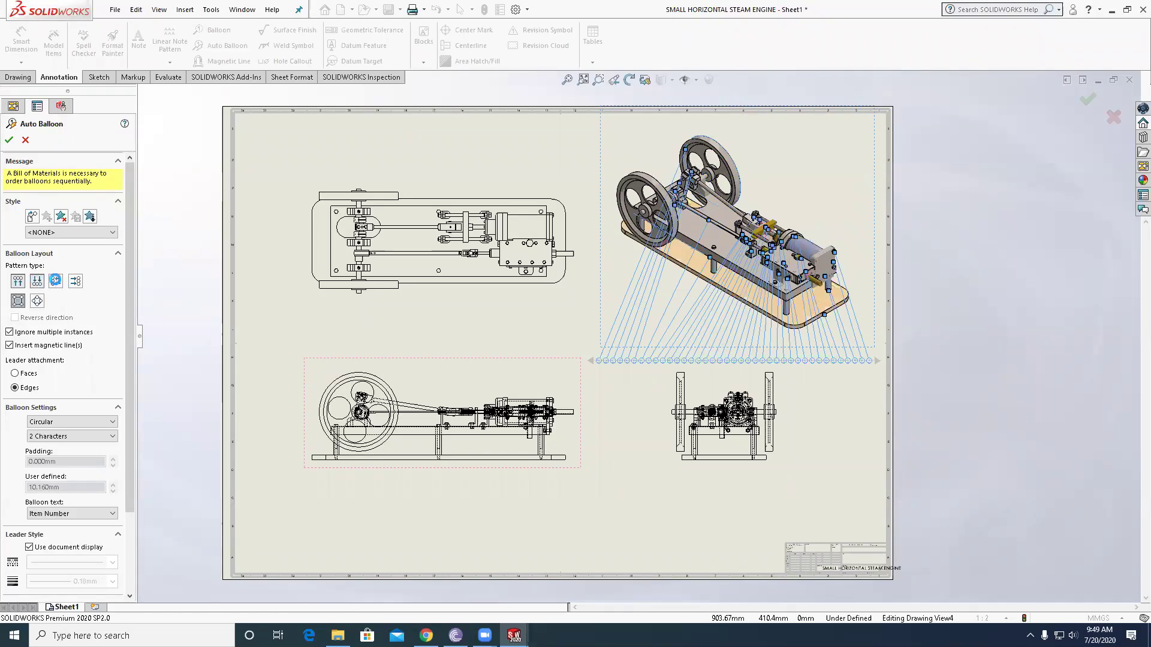
left_click(76, 282)
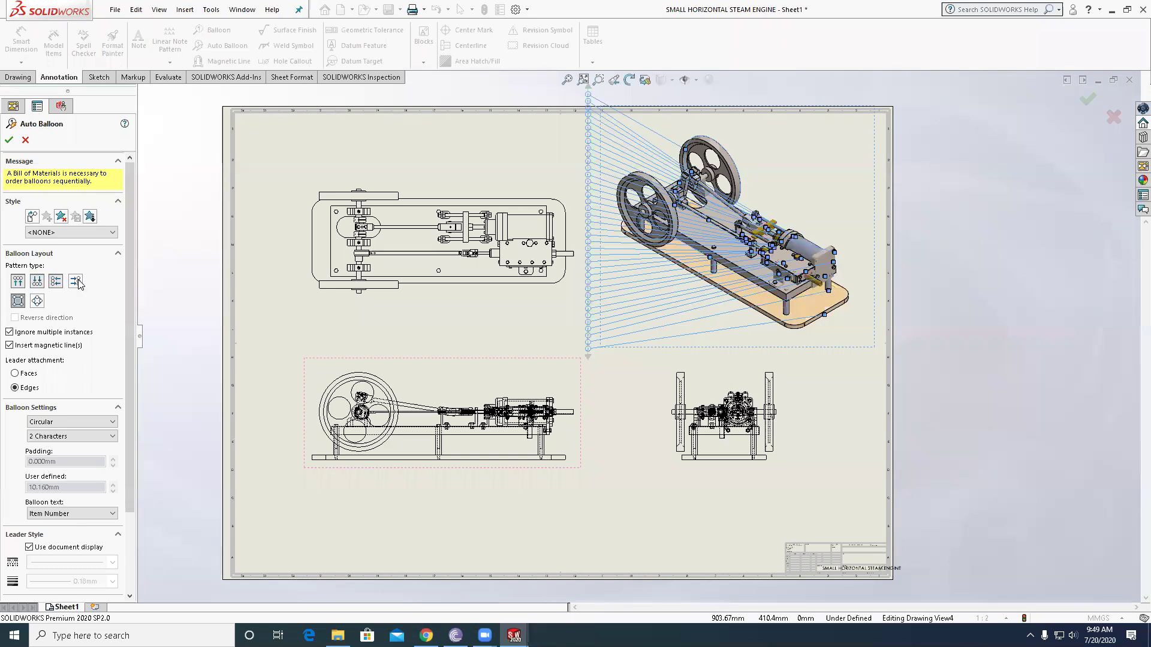
left_click(77, 282)
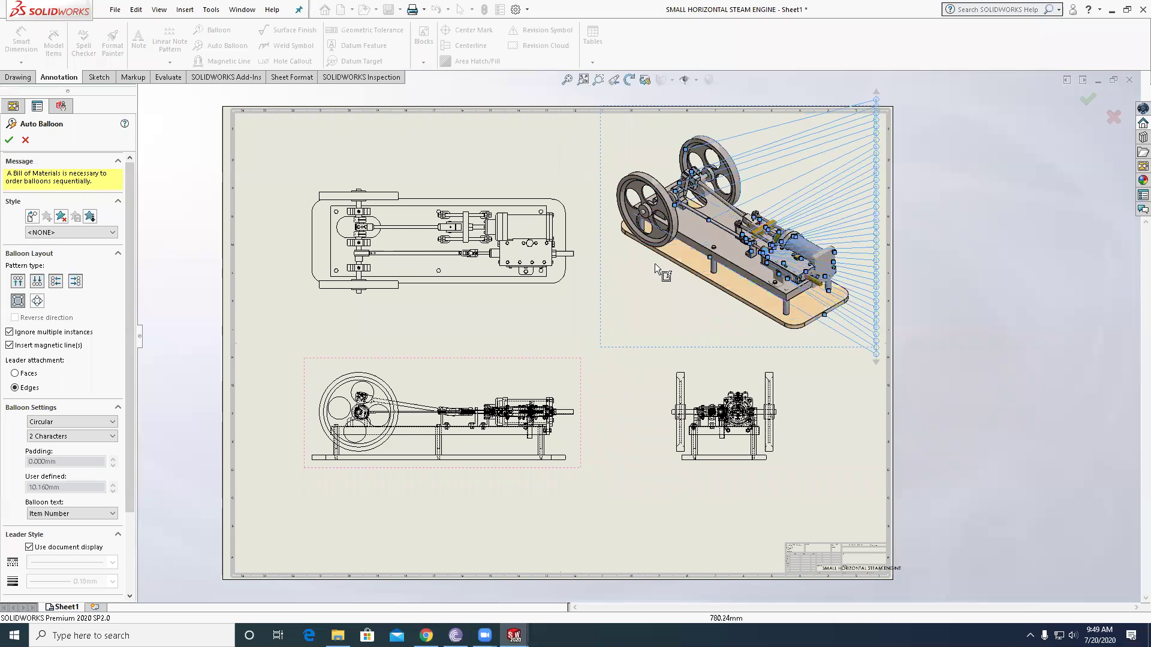
left_click(10, 142)
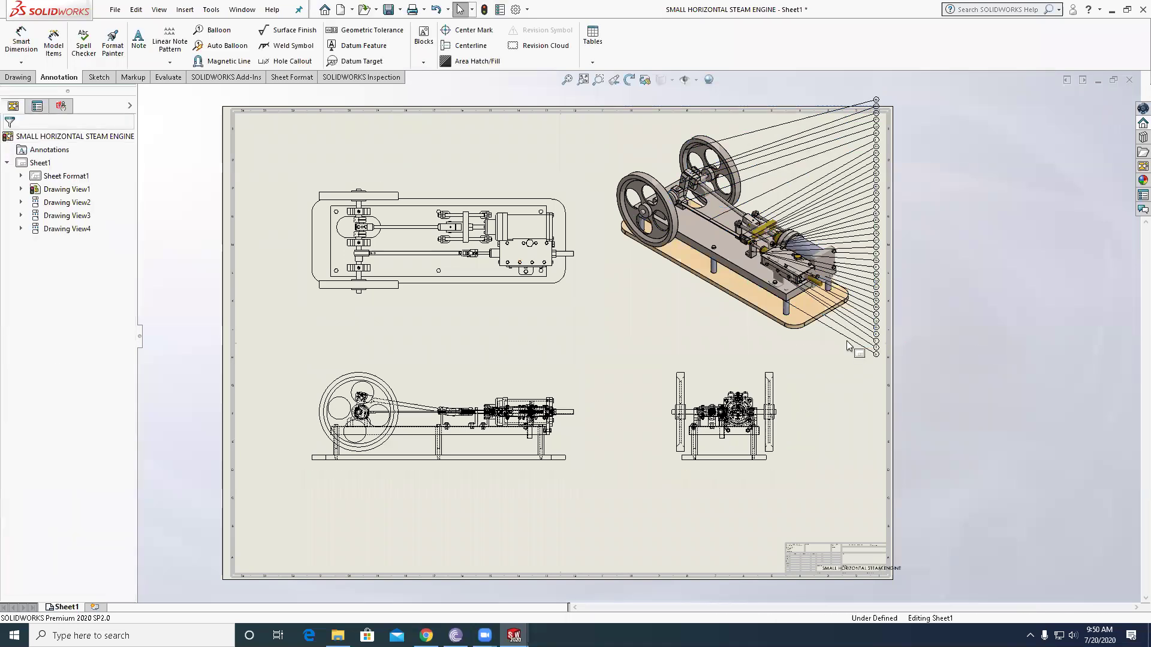
- Move the ballooned isometric view slightly down and left so all balloons lie within the sheet, and check the item numbers
left_click(807, 371)
left_click_drag(807, 370, 804, 378)
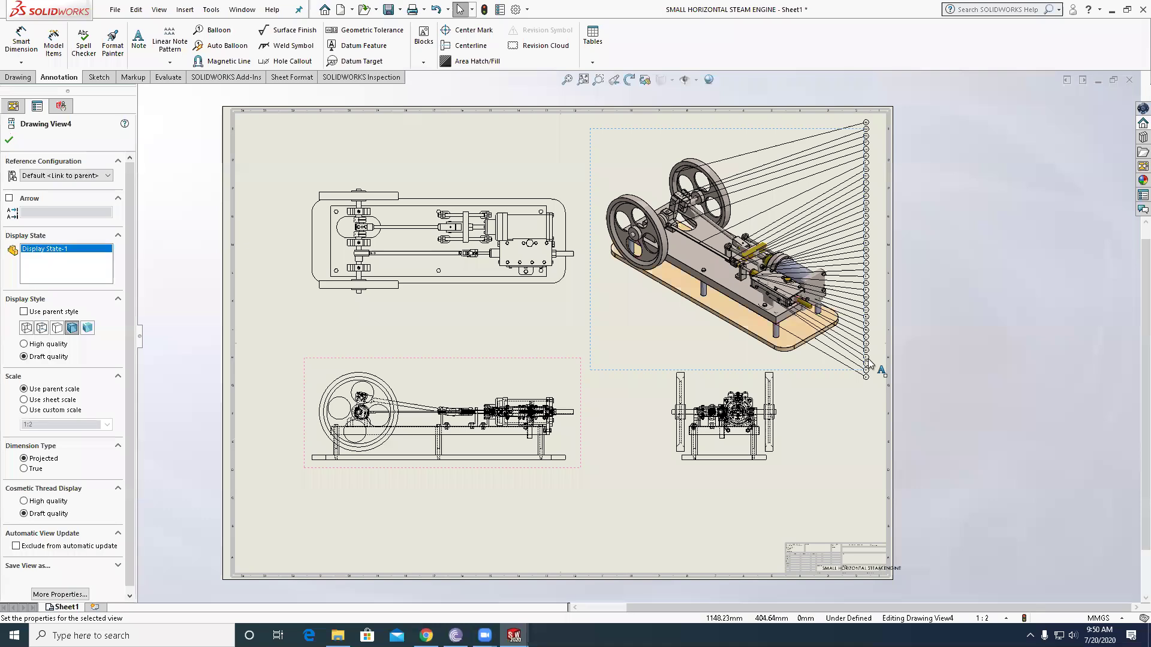
scroll(823, 383, "down", 5)
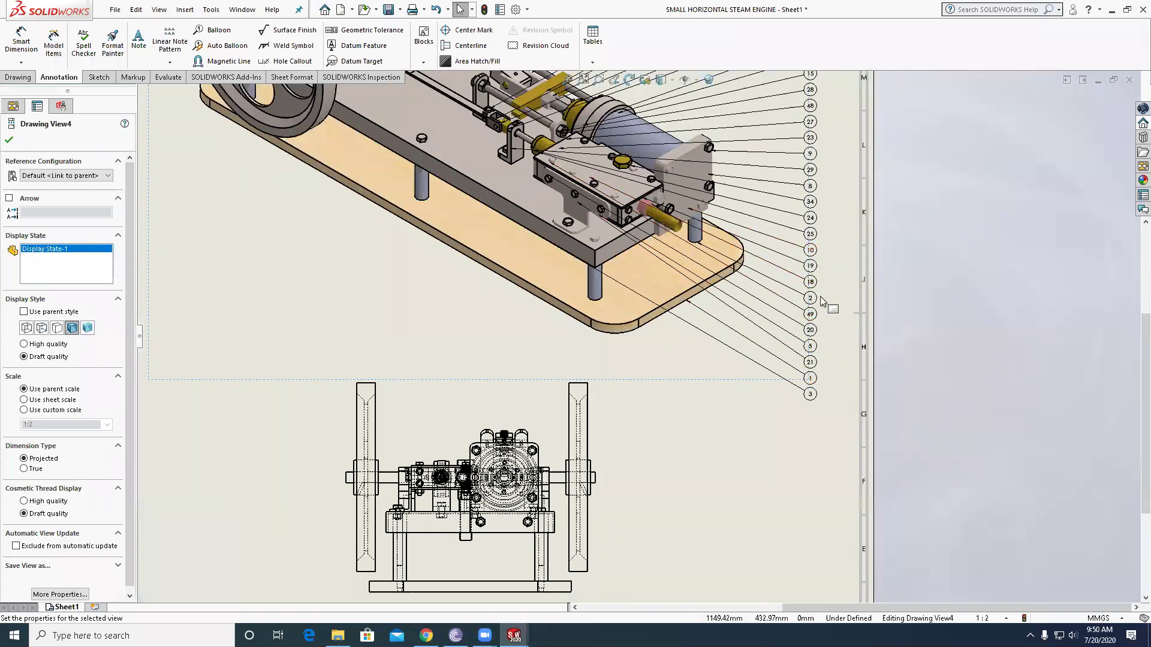
scroll(821, 299, "up", 3)
scroll(648, 163, "up", 3)
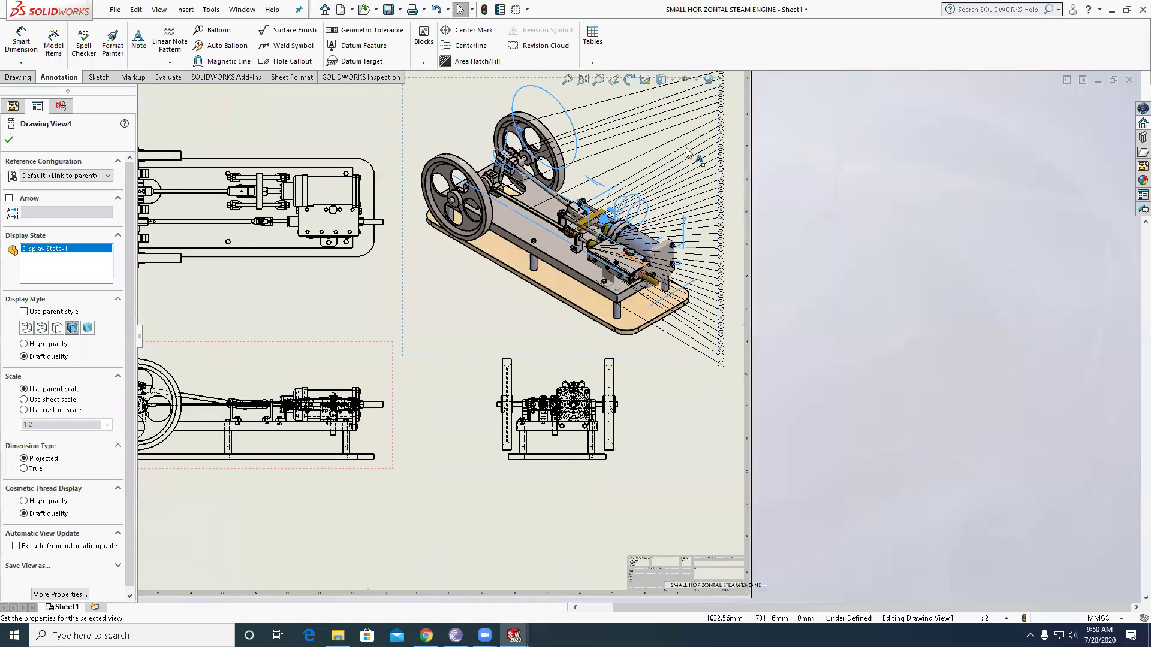
scroll(673, 275, "down", 3)
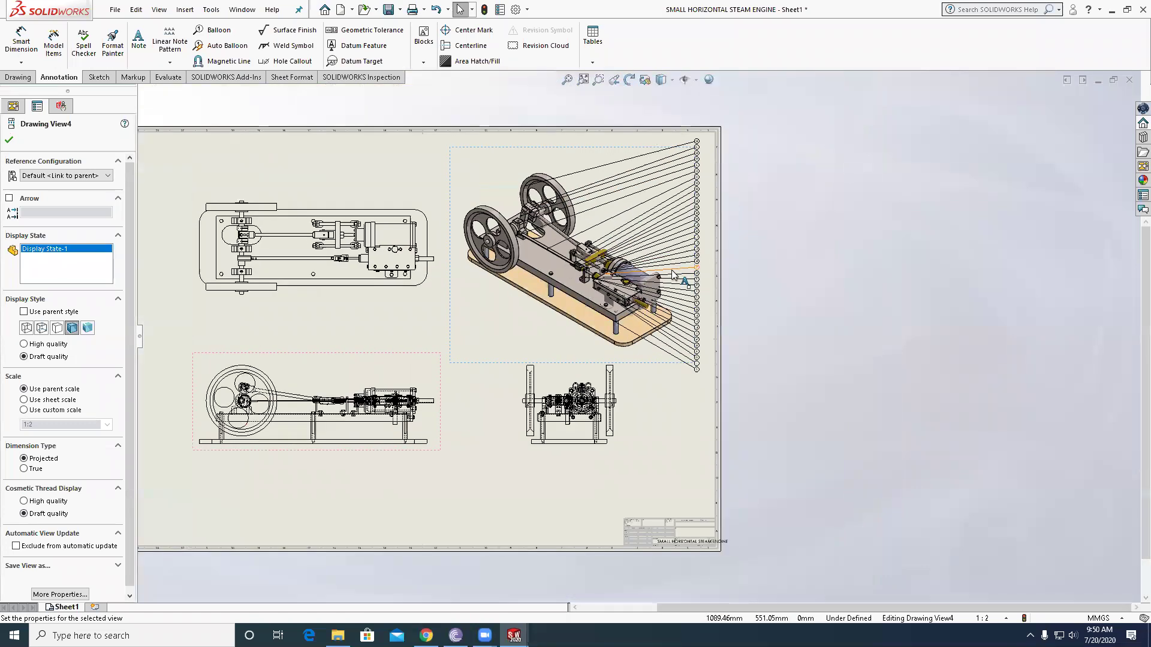
left_click(893, 288)
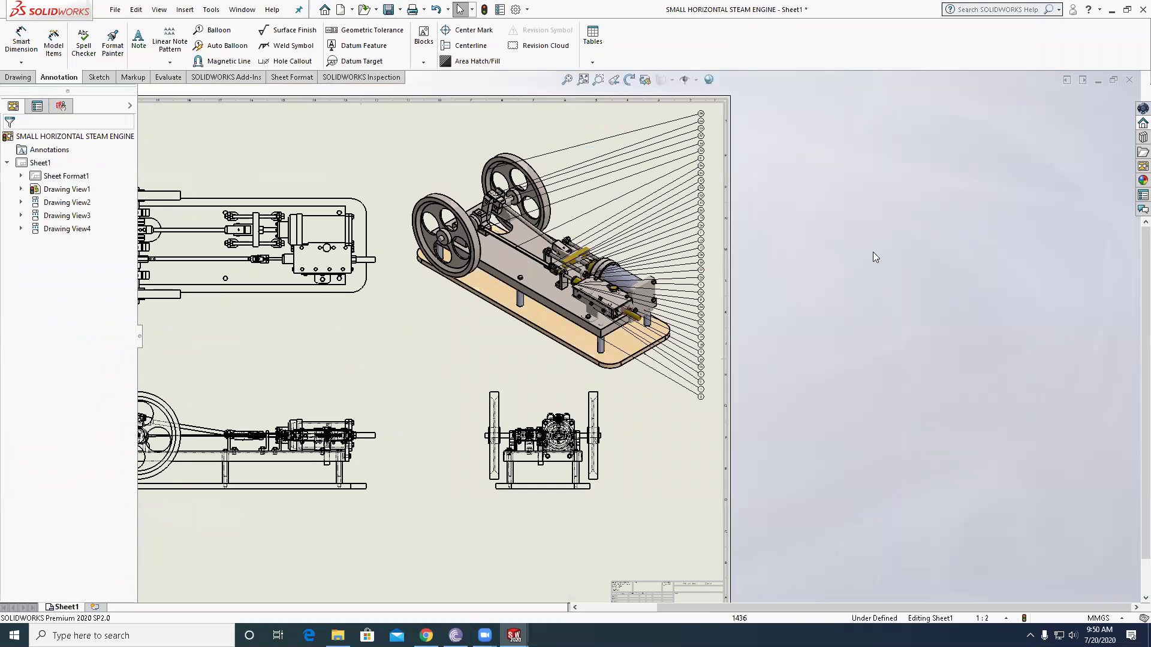
- Insert a top-level bill of materials for the isometric view using the bom-standard template, placed just outside the sheet's right edge
key("f")
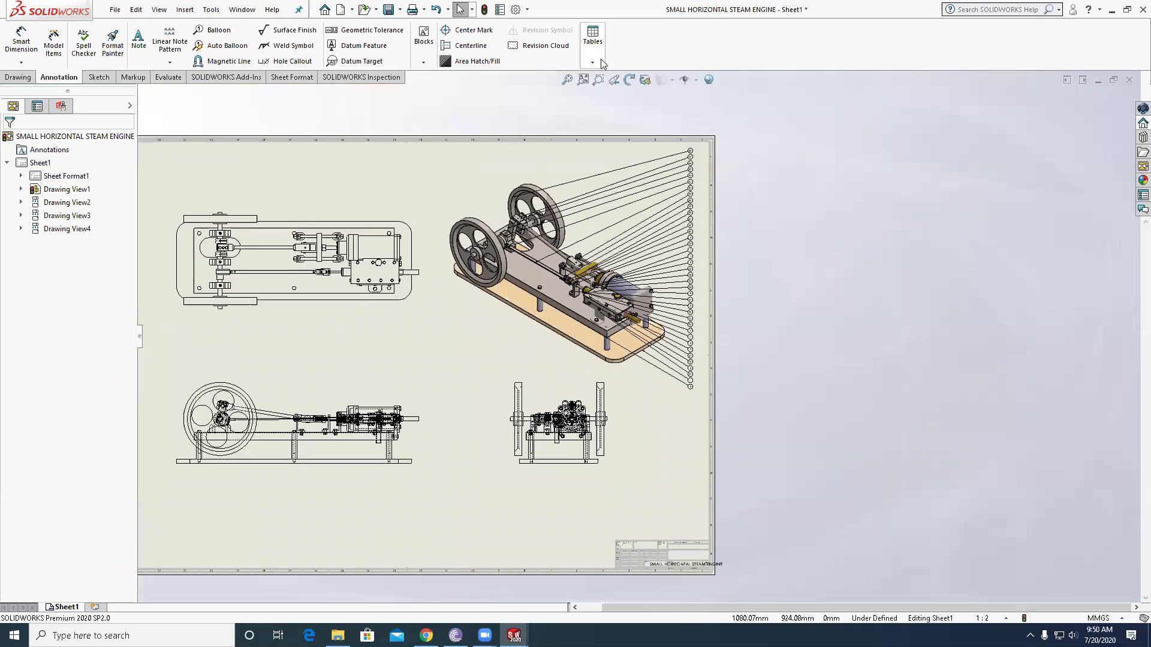
left_click(600, 63)
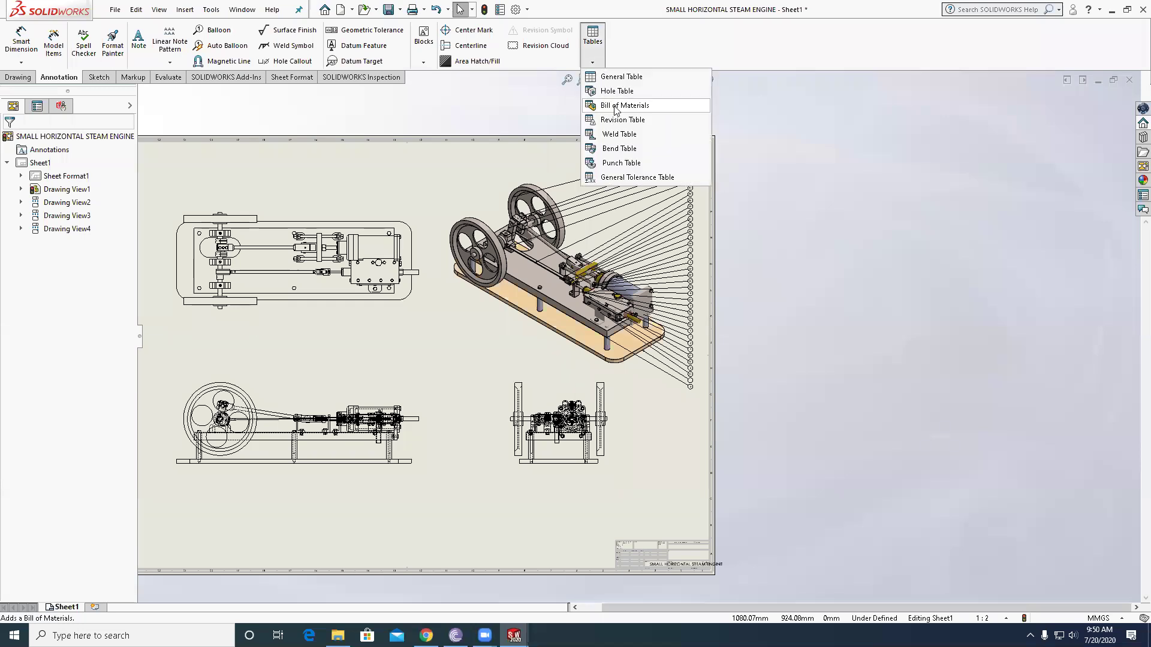
left_click(615, 107)
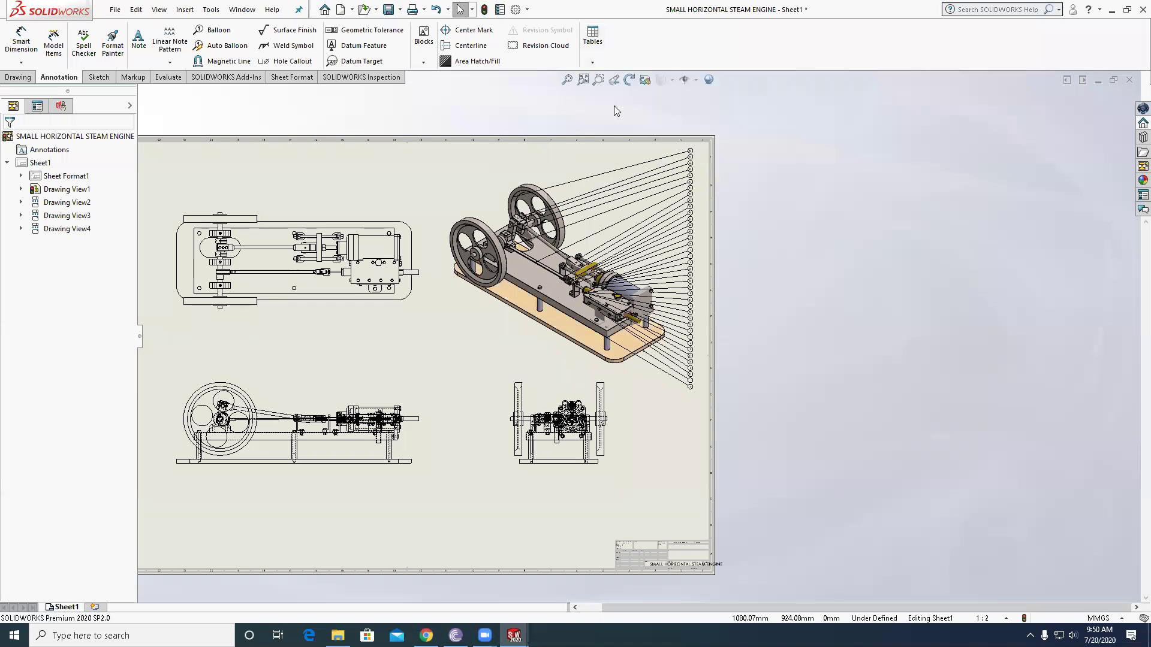
left_click(547, 286)
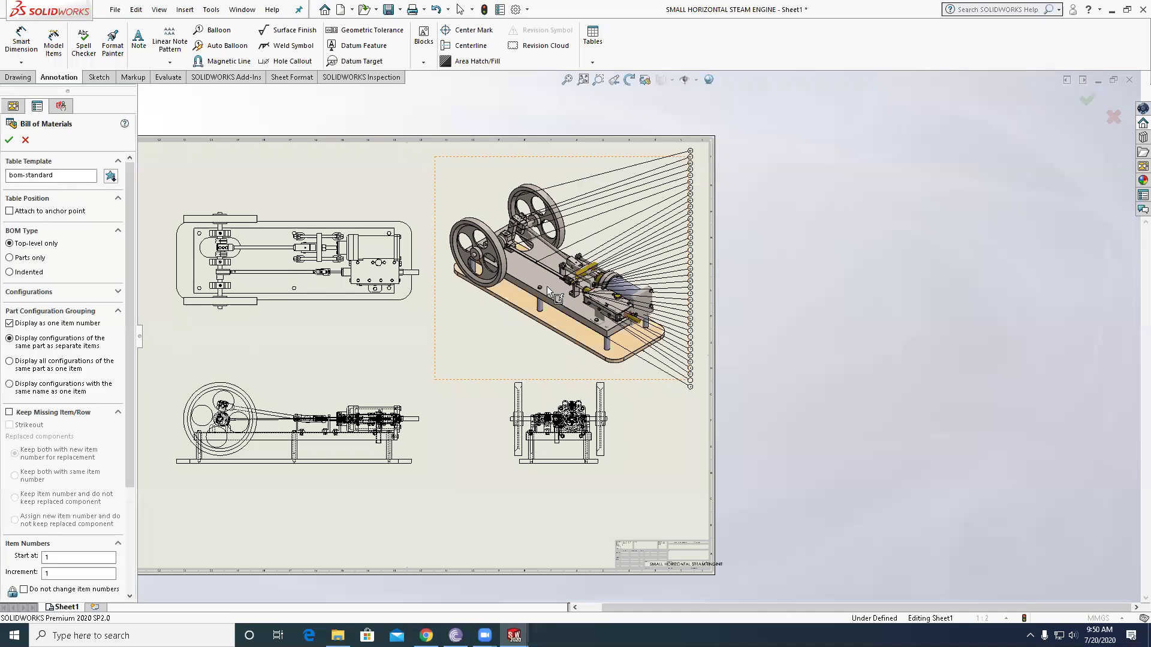
left_click(9, 142)
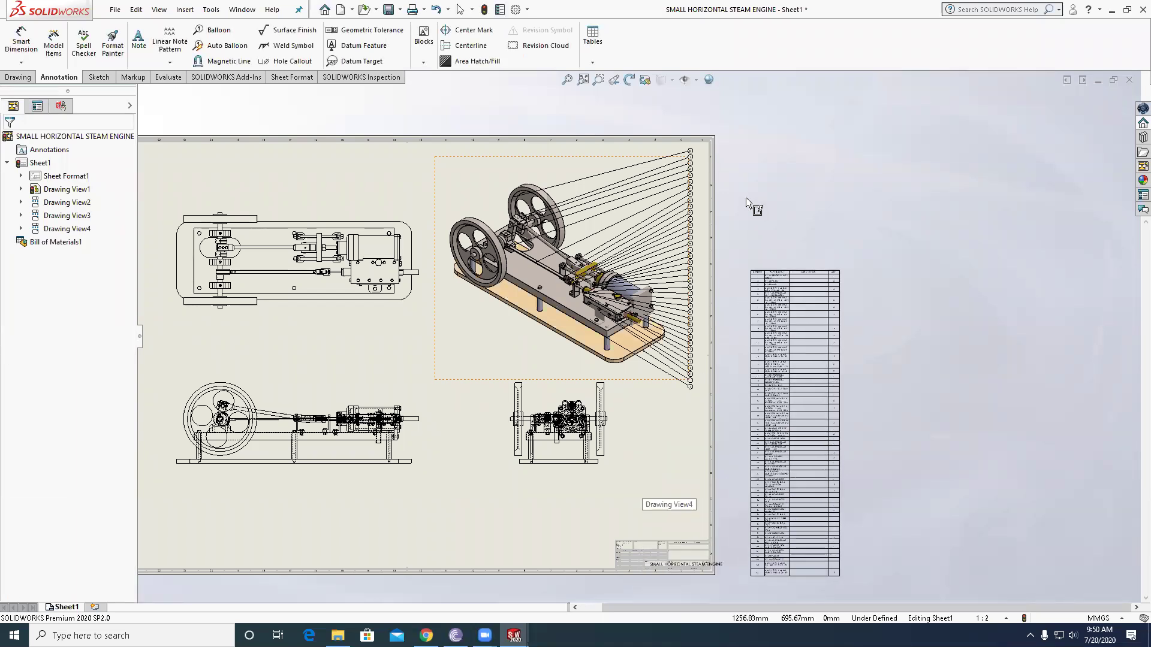
left_click(730, 178)
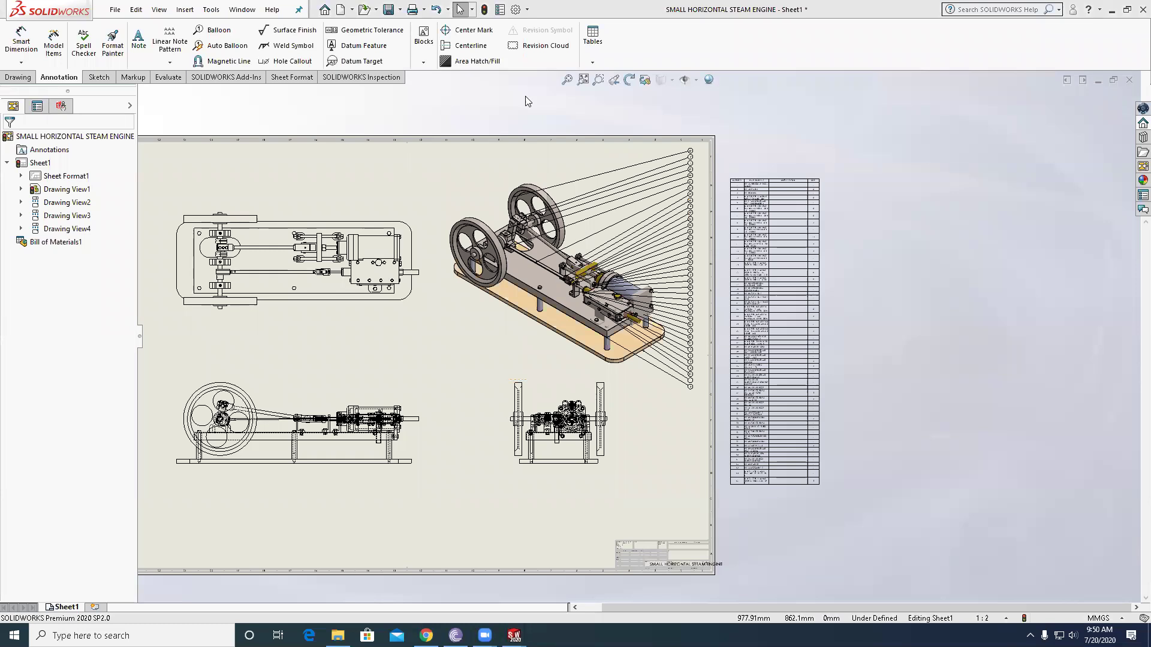
- Examine the bill of materials' item numbers, part numbers and quantities, and compare the table with the balloons and views on the sheet
scroll(823, 218, "down", 1)
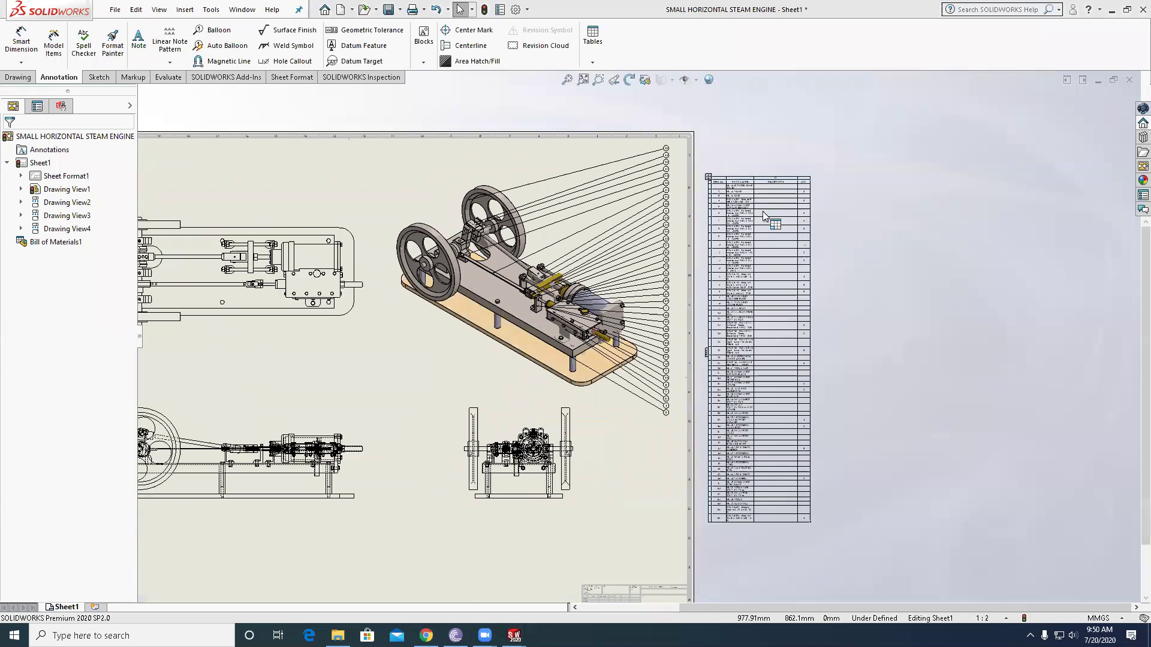
scroll(681, 199, "down", 5)
scroll(601, 223, "down", 1)
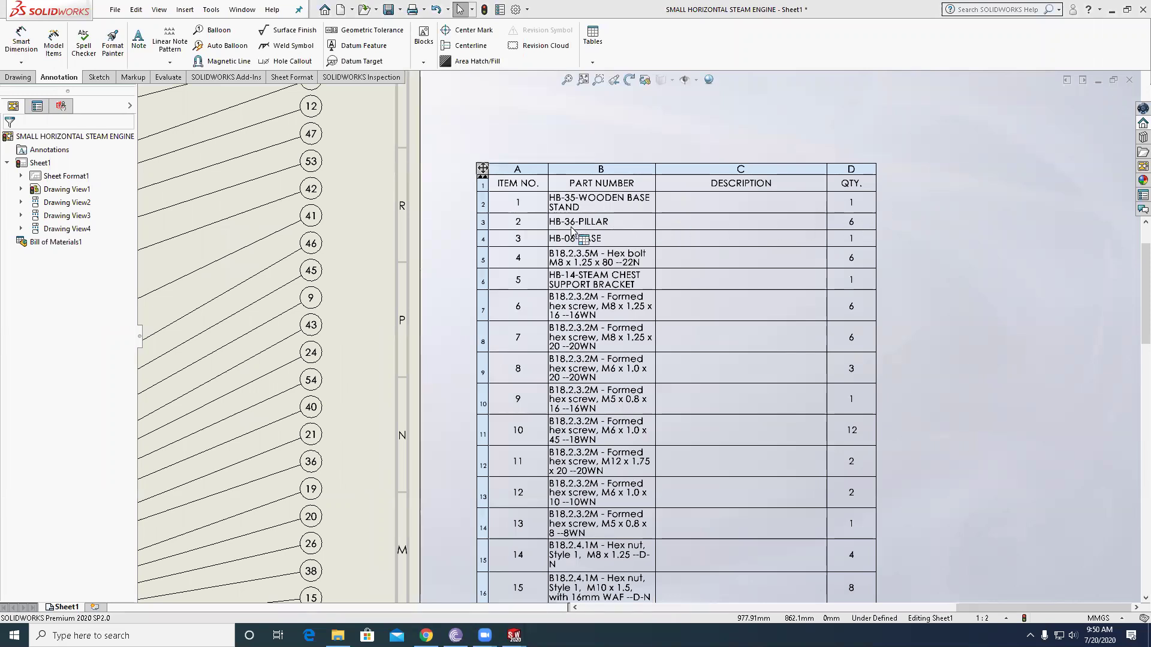
left_click(518, 121)
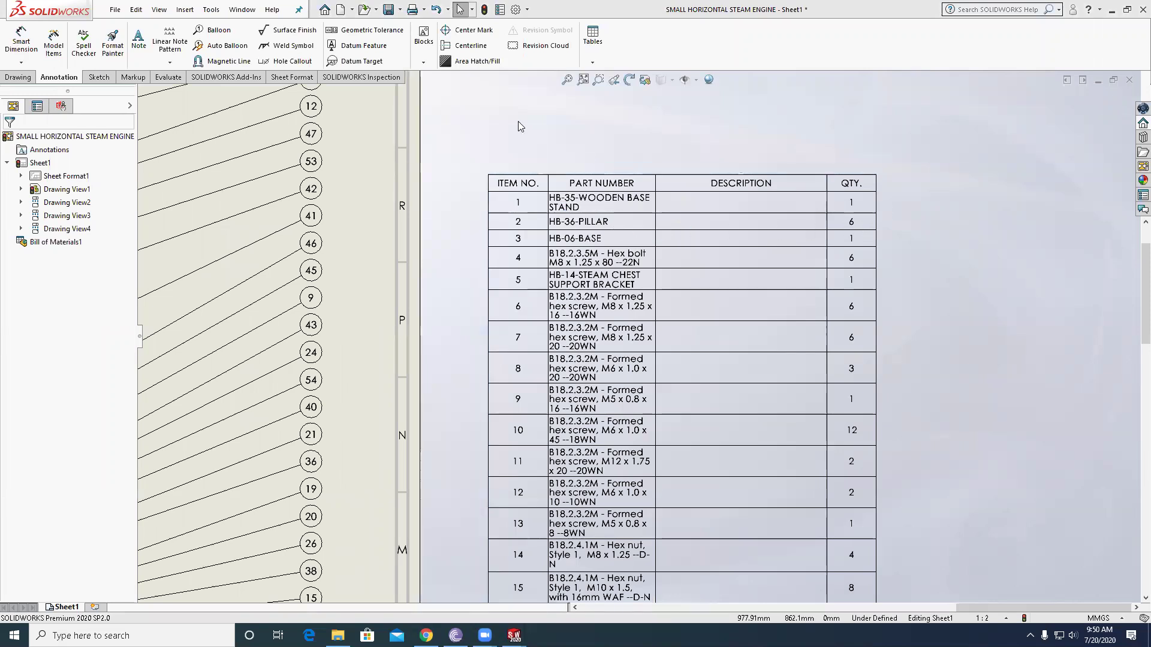
left_click(547, 225)
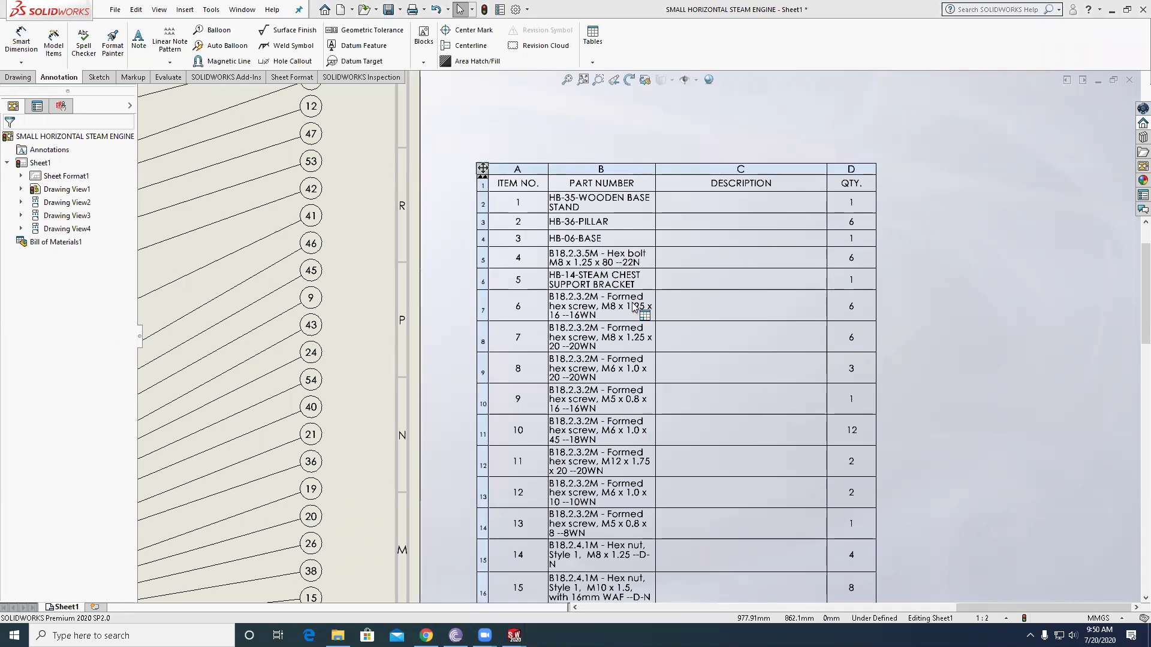
scroll(633, 339, "down", 3)
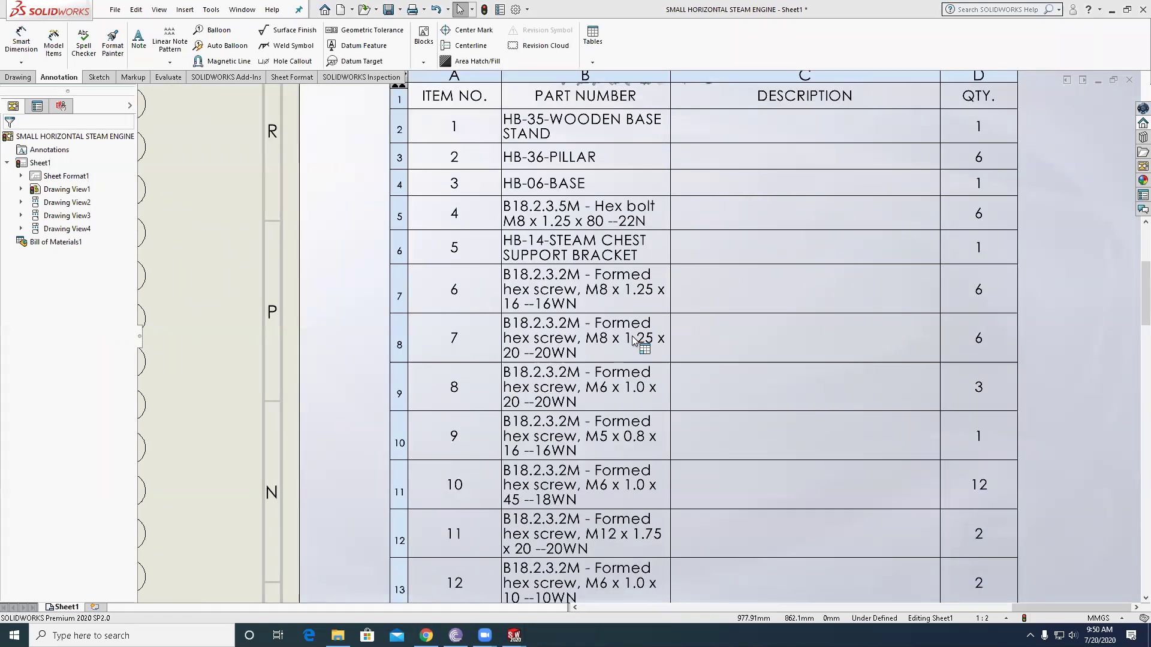
scroll(633, 338, "down", 2)
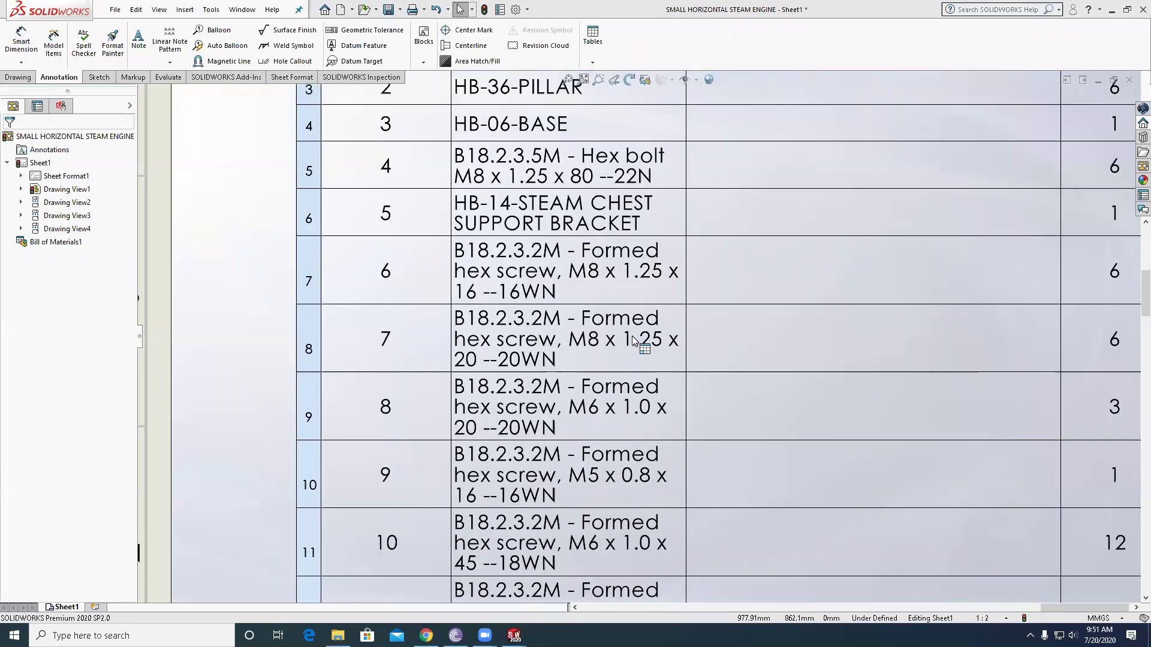
scroll(634, 339, "up", 5)
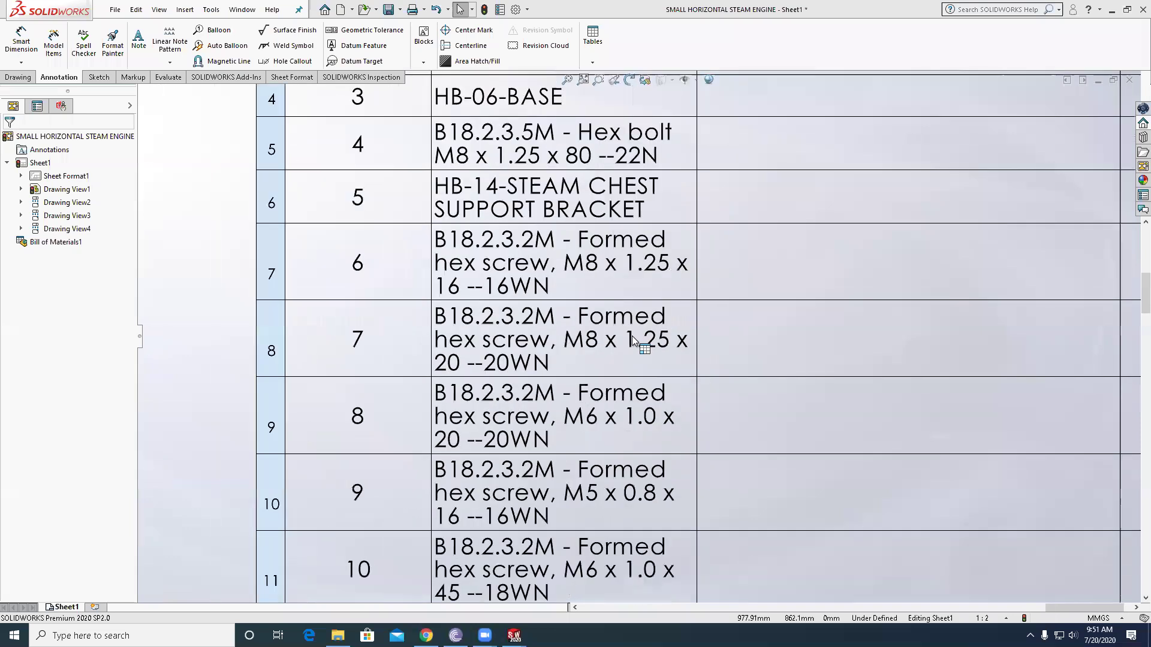
scroll(634, 339, "up", 3)
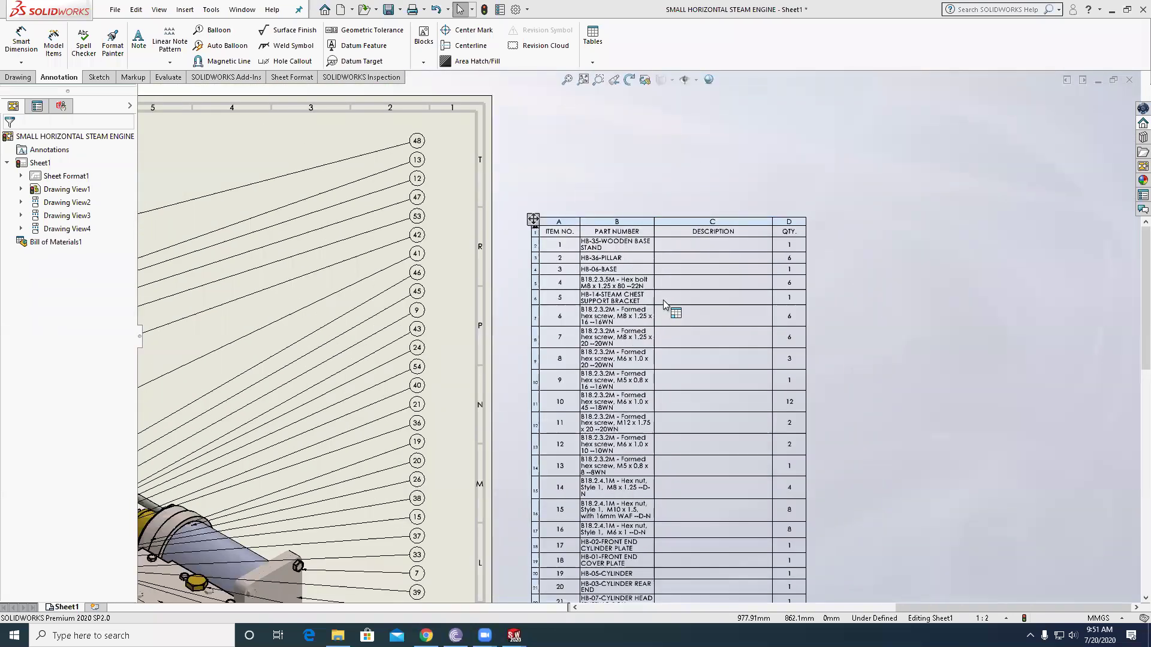
scroll(722, 326, "up", 3)
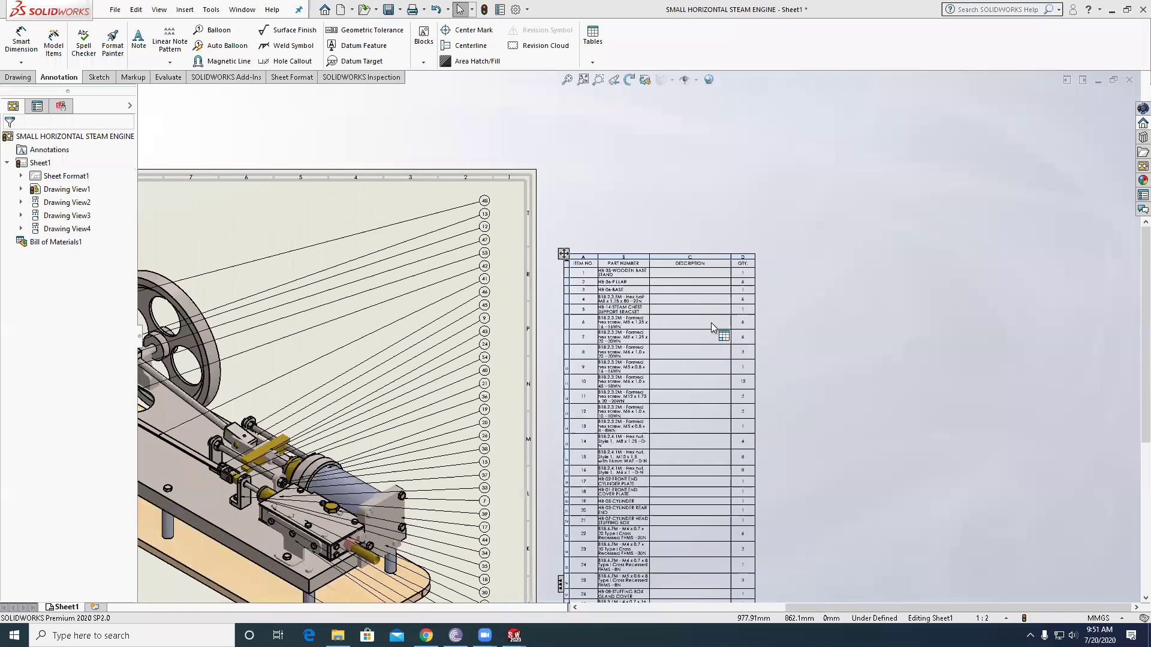
scroll(710, 393, "up", 1)
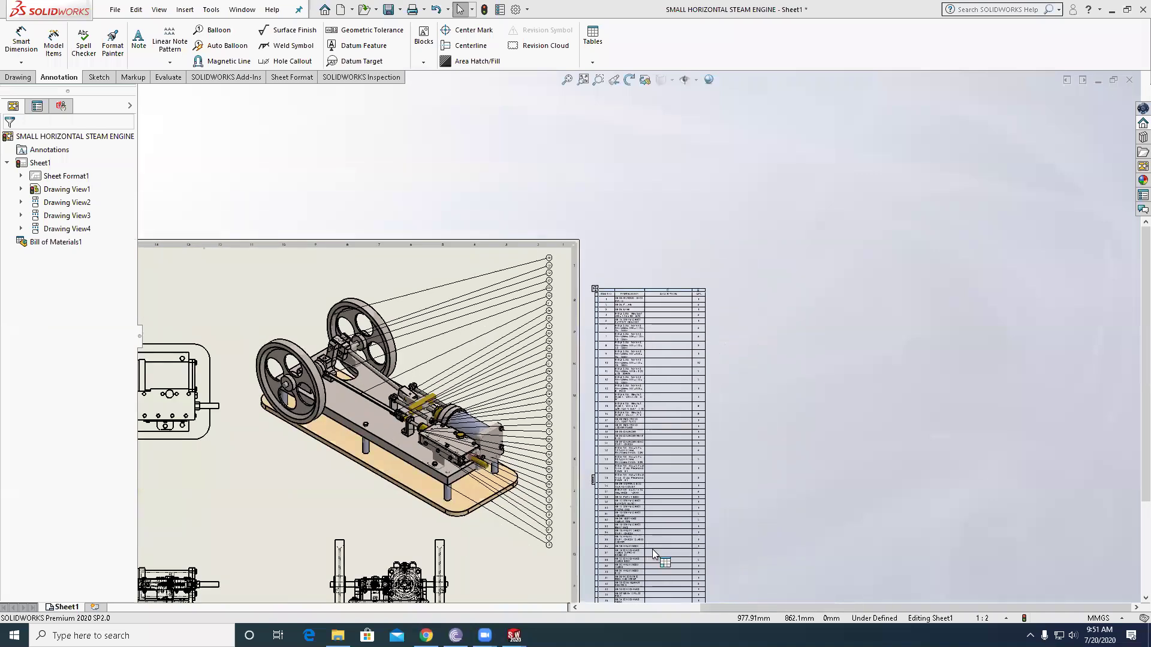
scroll(652, 549, "down", 4)
scroll(660, 466, "up", 4)
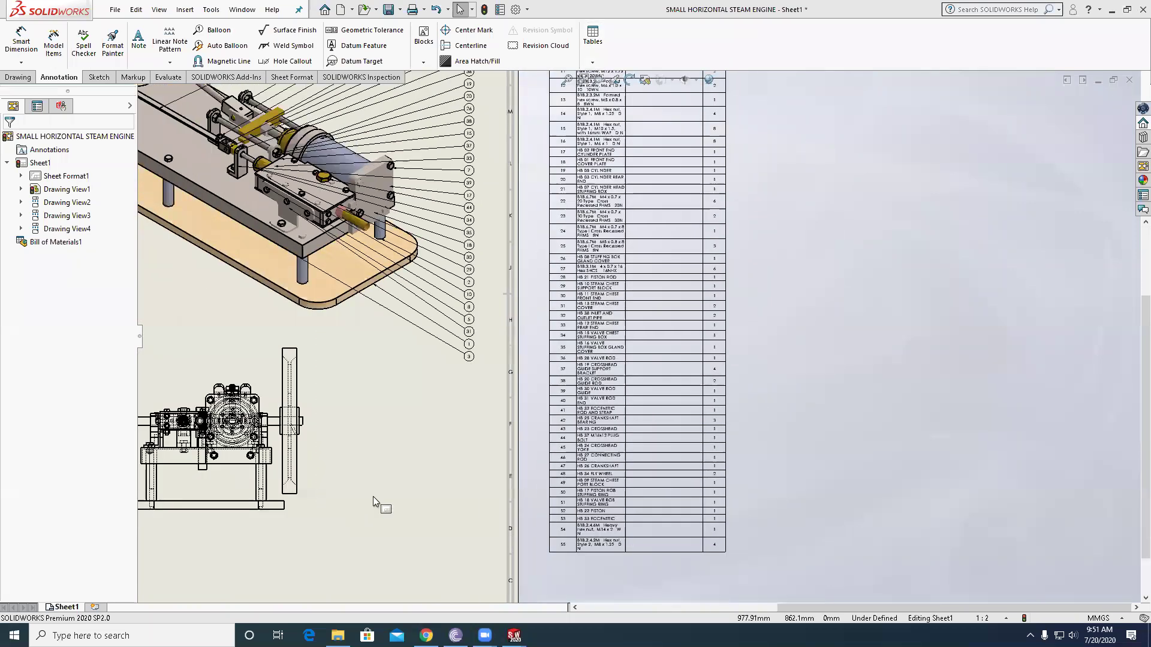
scroll(372, 496, "up", 2)
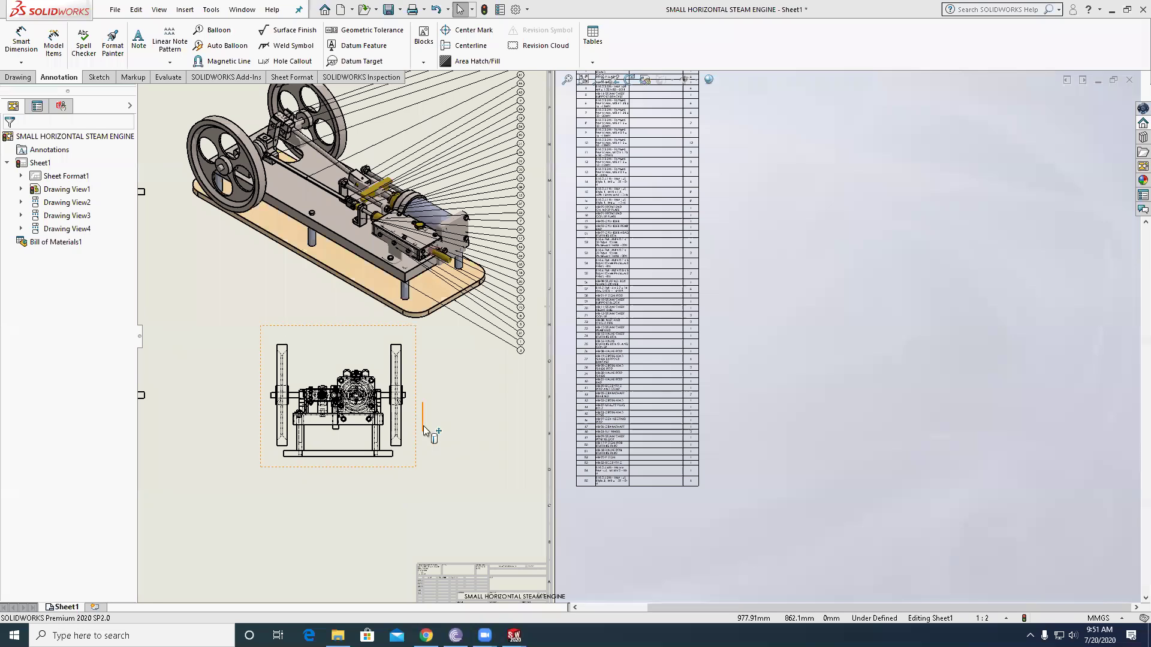
scroll(423, 426, "up", 3)
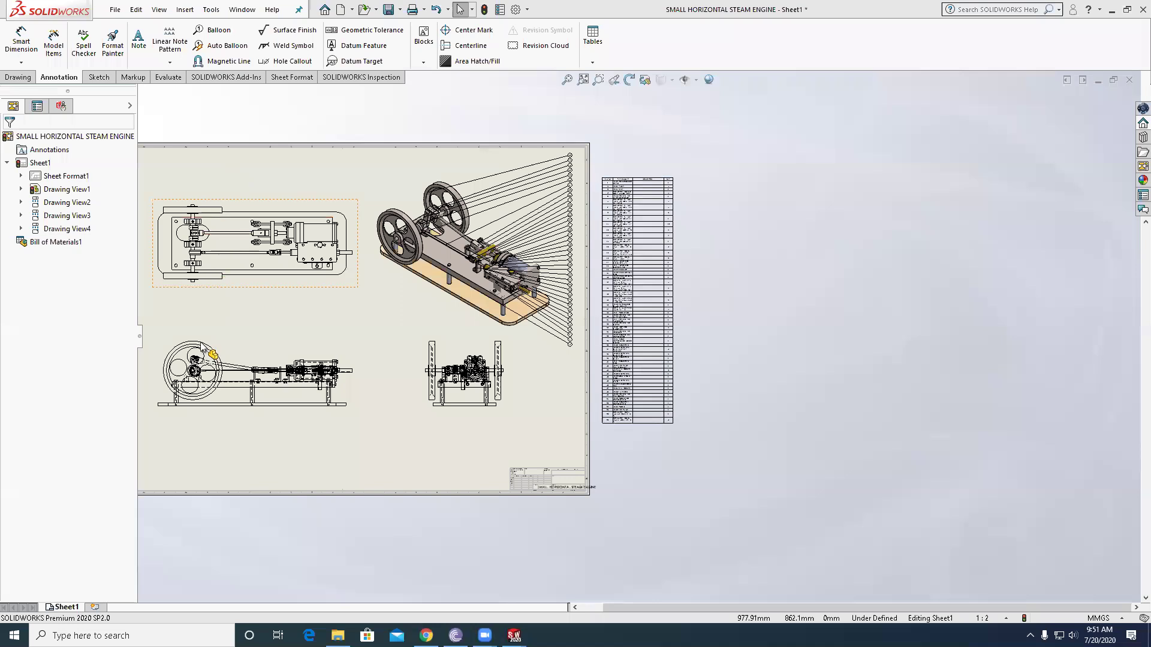
scroll(230, 350, "down", 2)
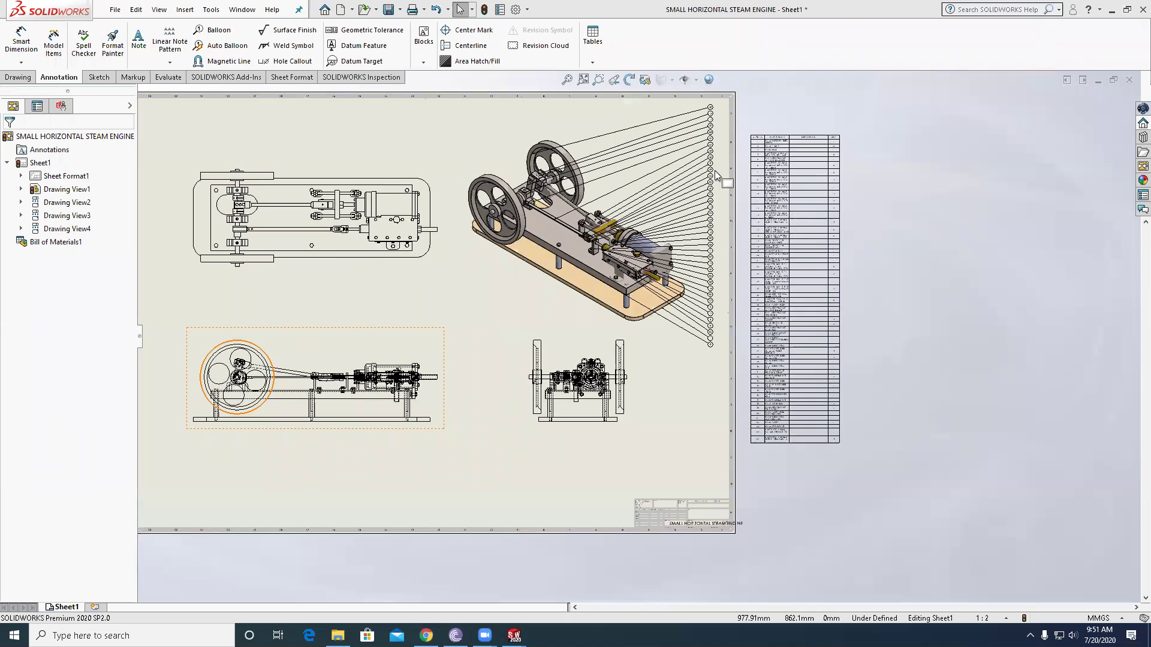
scroll(627, 369, "up", 1)
- Create a new blank A0 (ISO) drawing without inserting a model view
left_click(114, 10)
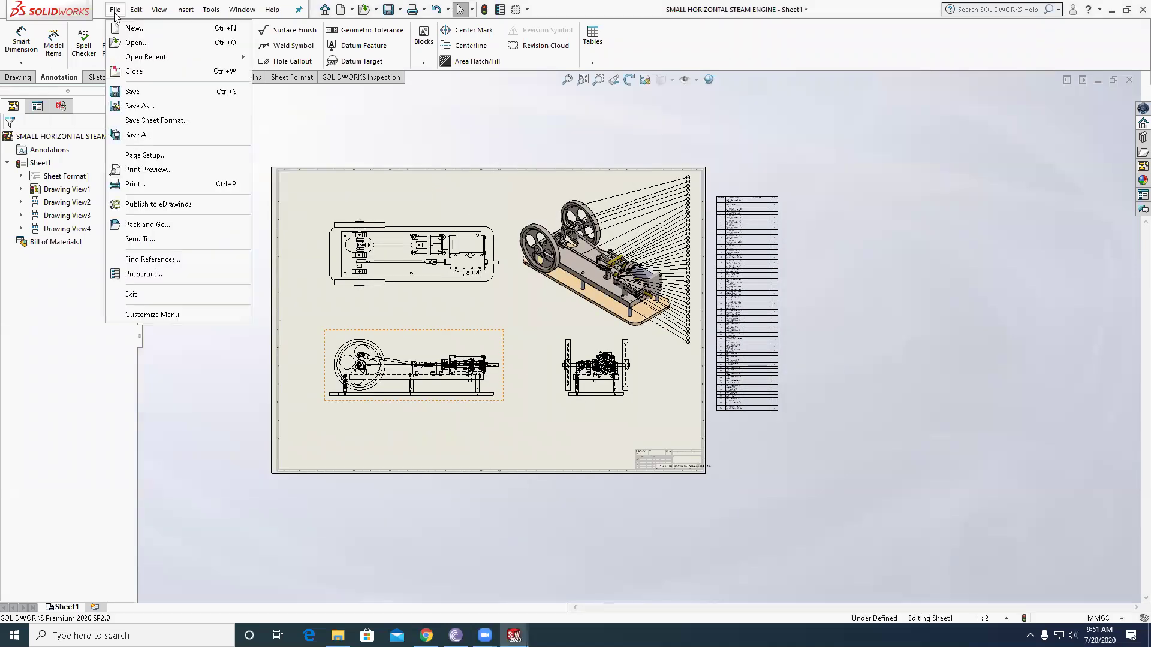
left_click(123, 29)
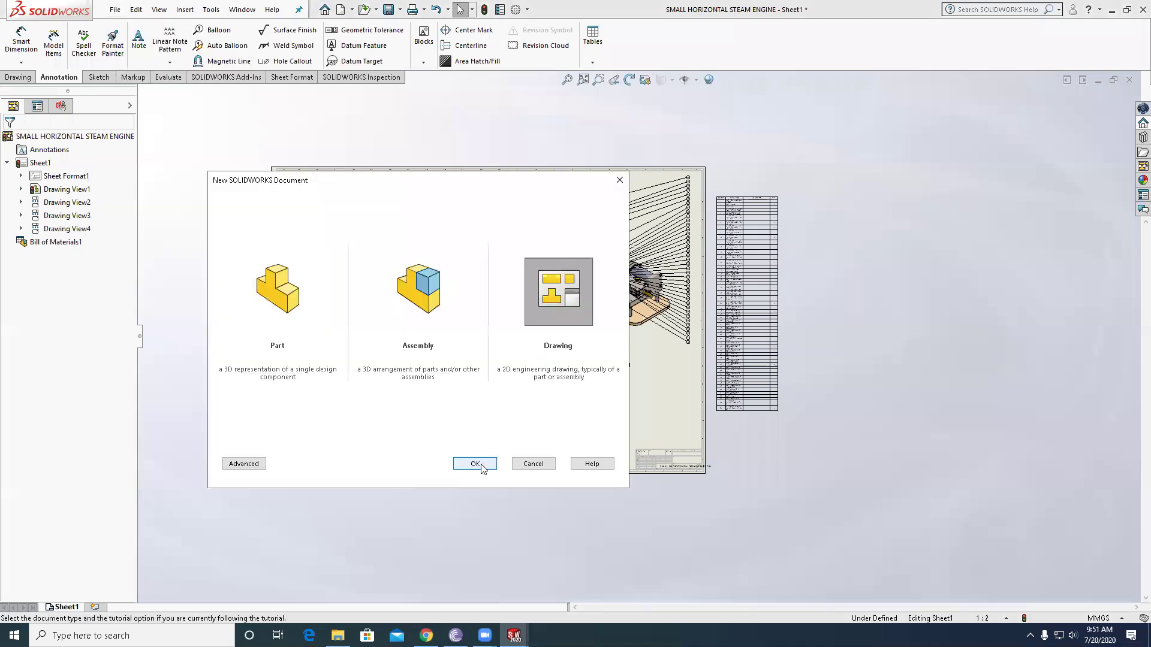
left_click(481, 465)
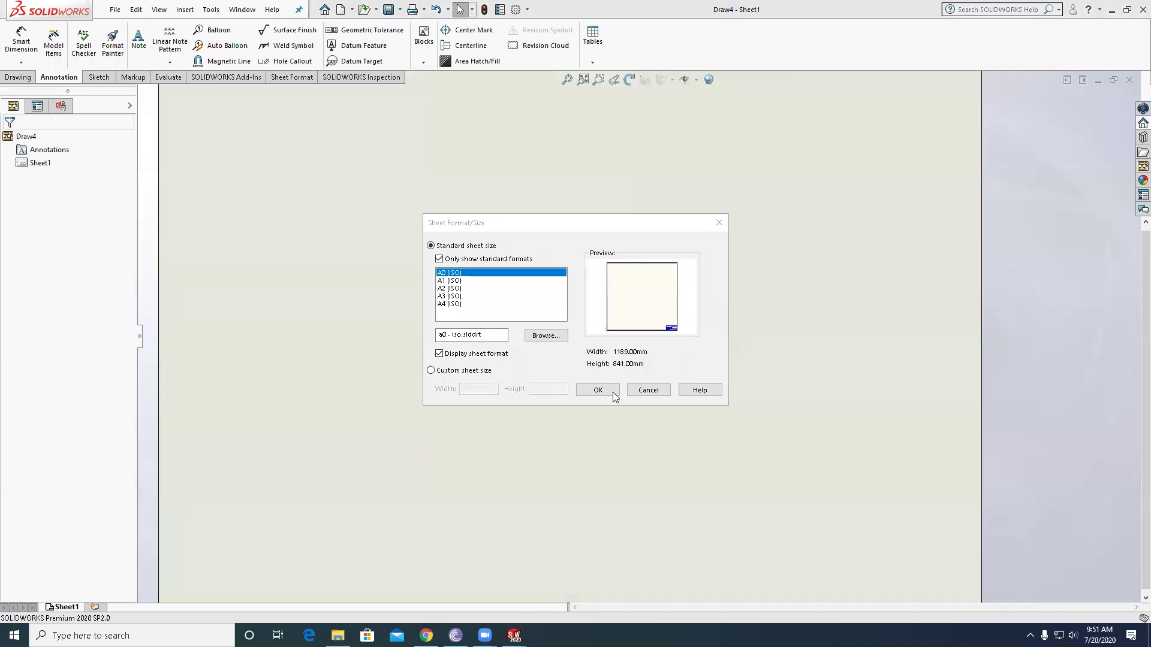
left_click(597, 390)
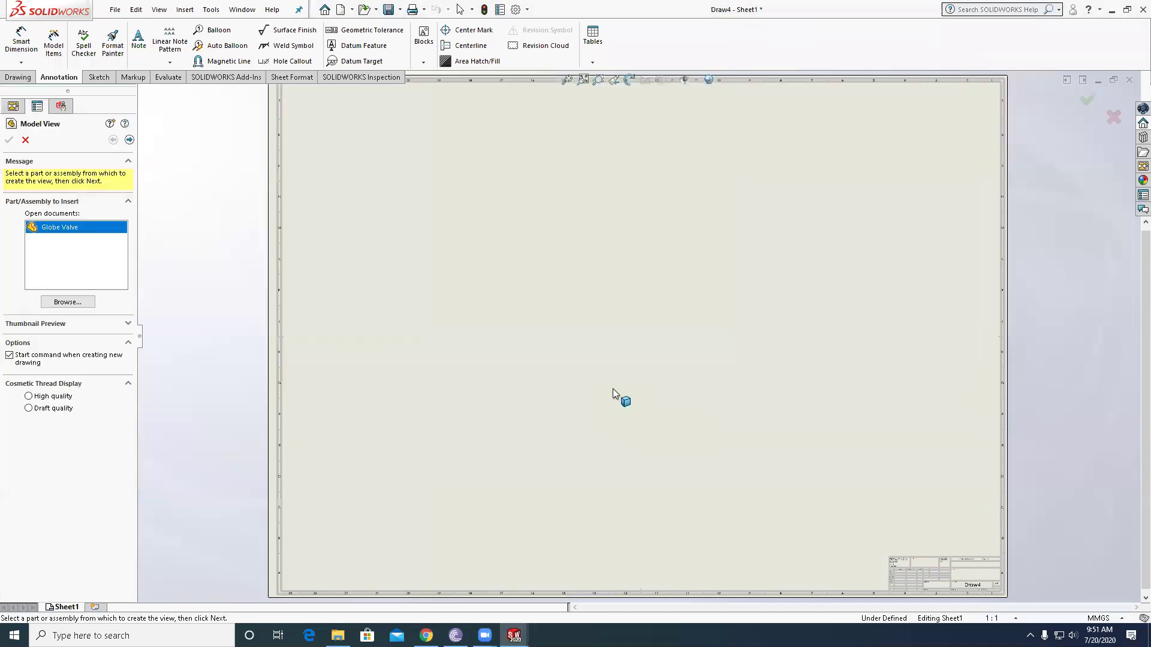
left_click(25, 140)
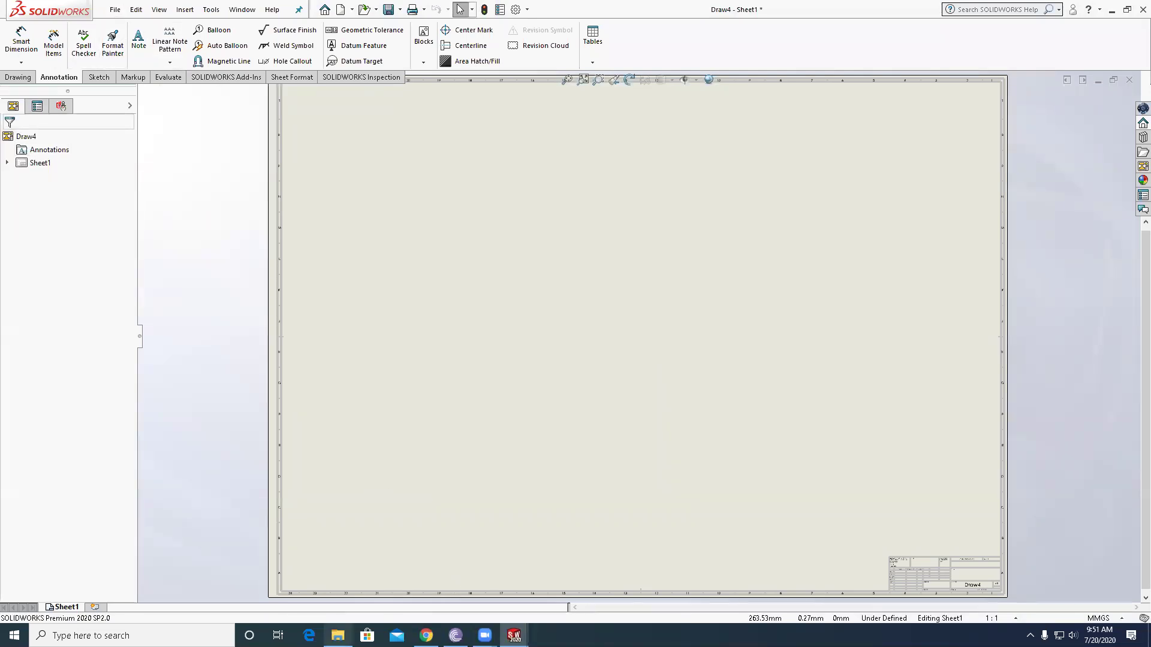
- Open the Support Hinge part from its folder, dismiss the CAM data message and inspect the model
left_click(337, 635)
mouse_move(137, 189)
left_mouse_down()
mouse_move(564, 486)
mouse_move(516, 590)
mouse_move(517, 635)
mouse_move(876, 47)
left_mouse_up()
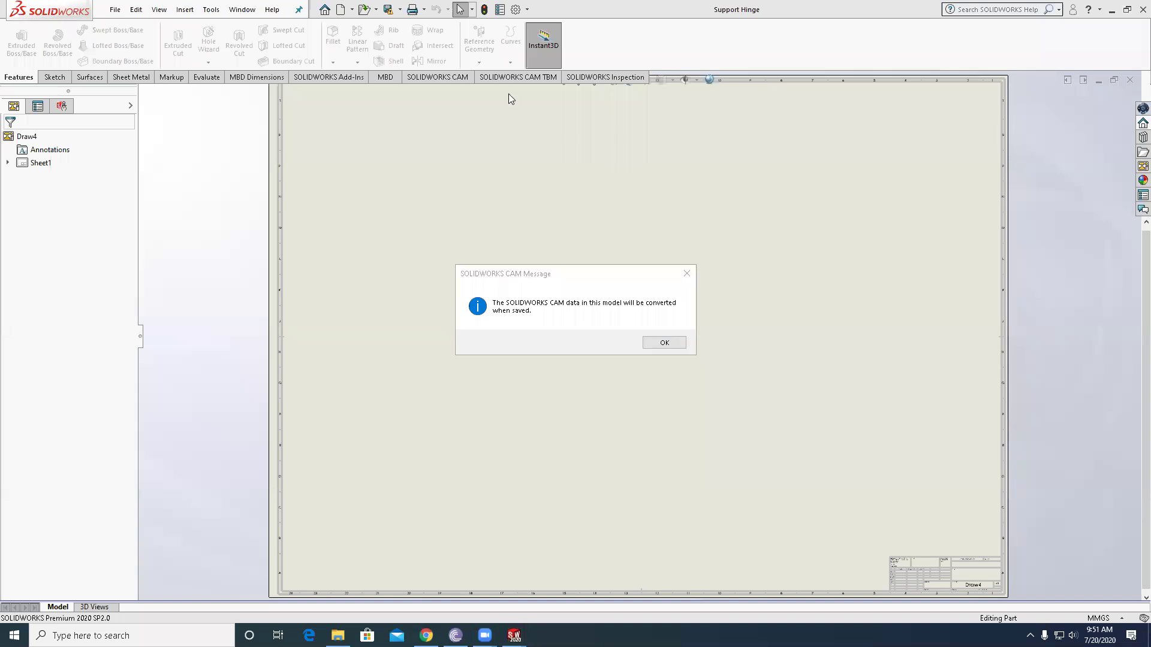
left_click(665, 343)
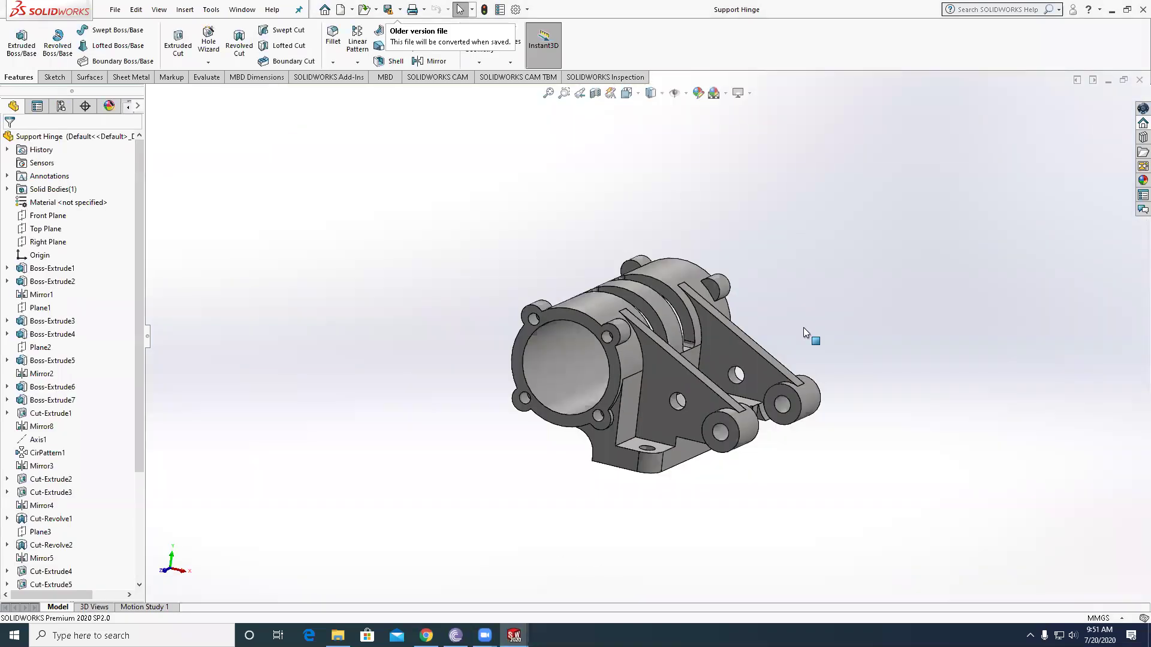
middle_click_drag(848, 364, 856, 329)
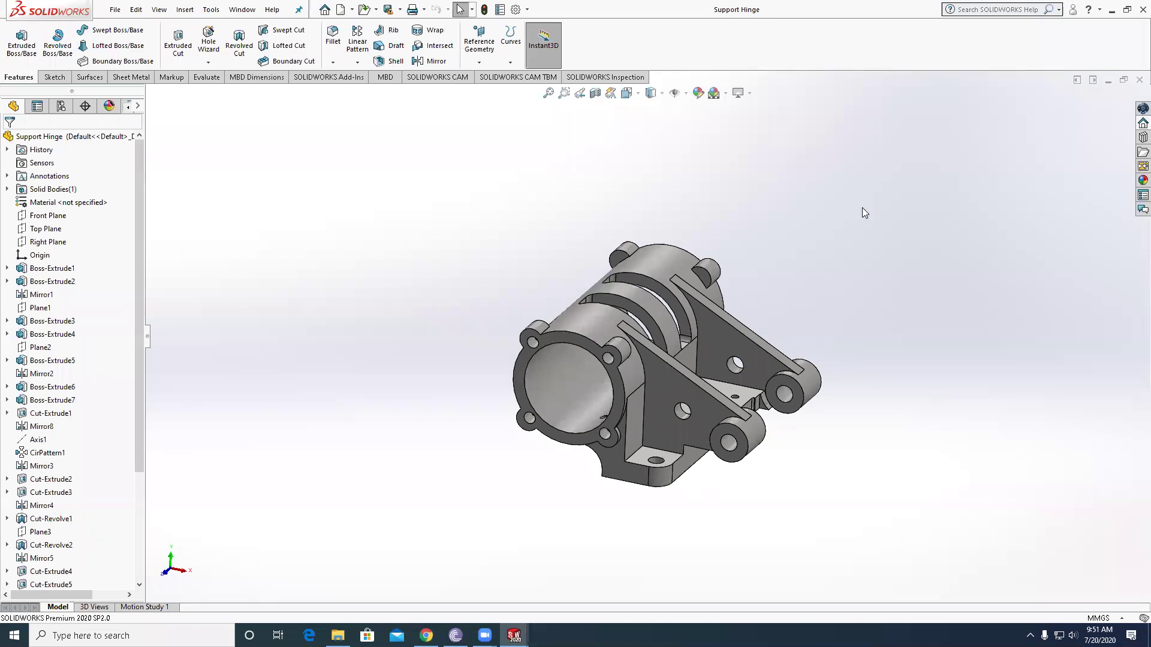
- Make a new drawing from the Support Hinge part on an A0 (ISO) sheet
left_click(114, 9)
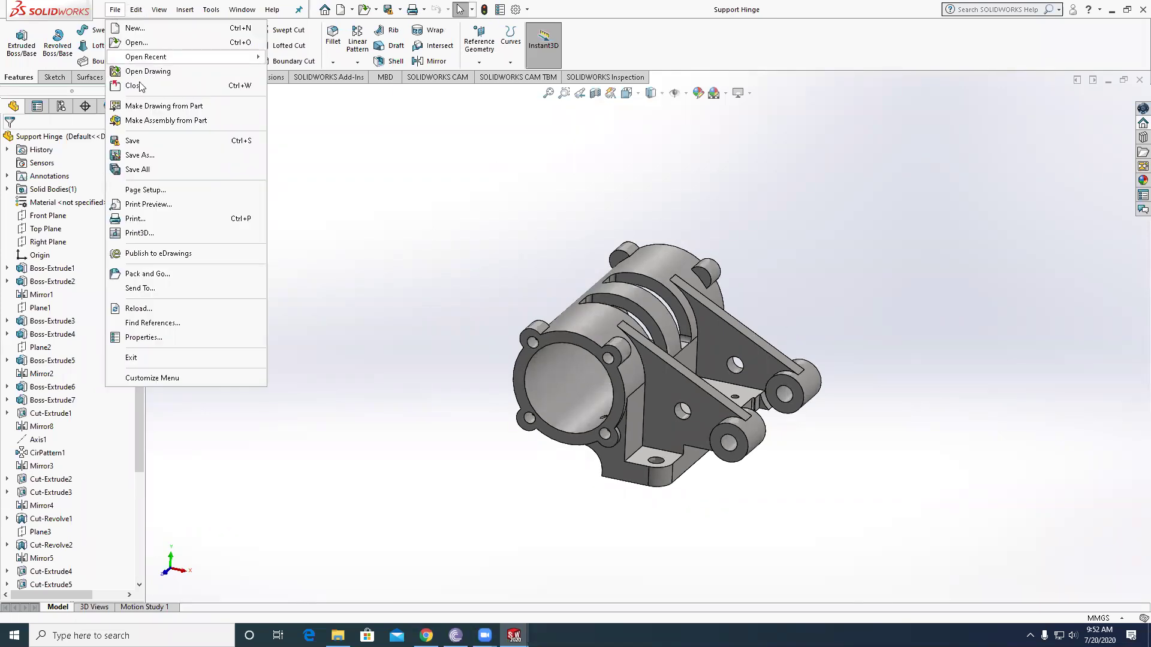
left_click(144, 107)
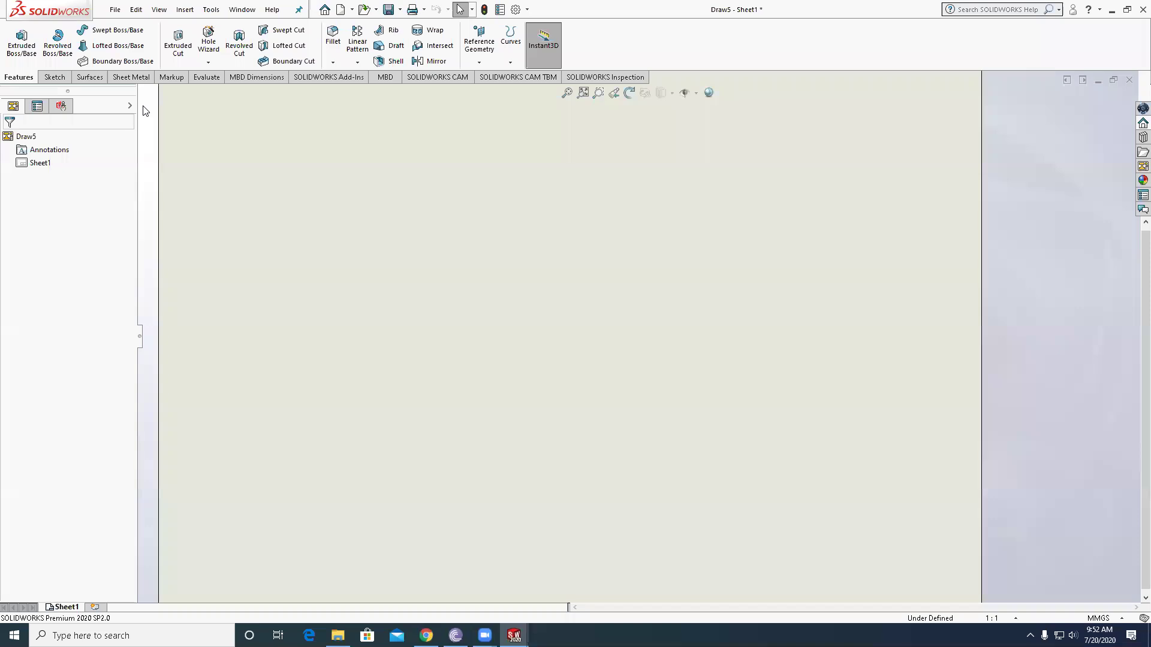
left_click(596, 390)
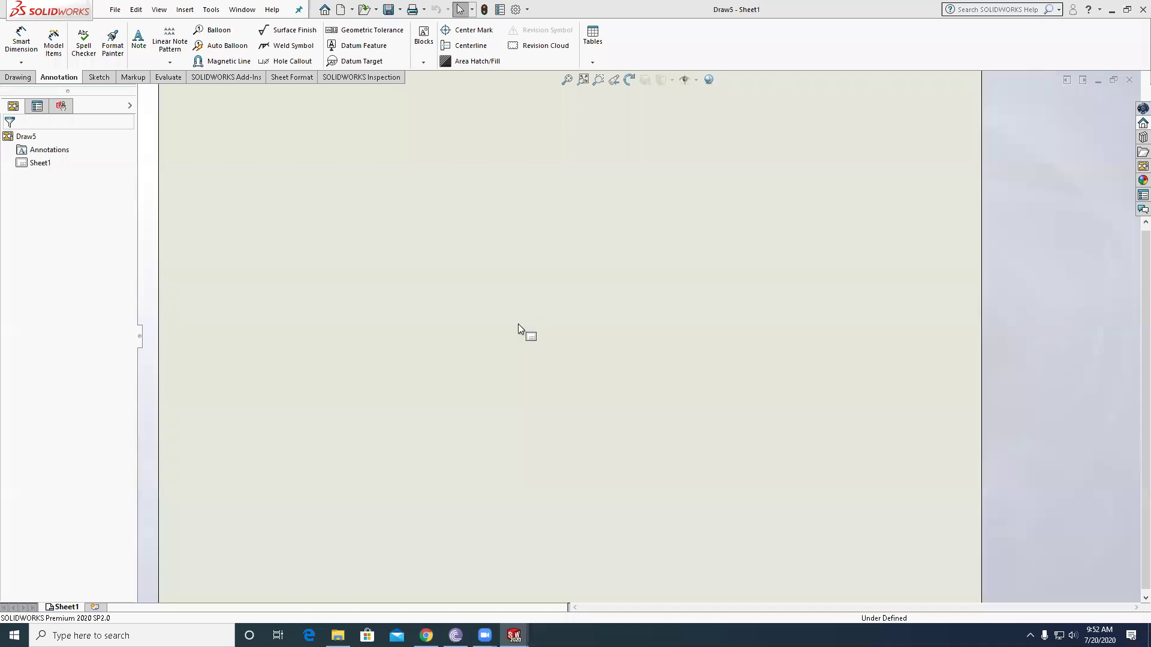
- Place the hinge's top view in the sheet's upper left area and project the front view directly below it
left_click_drag(1031, 241, 465, 230)
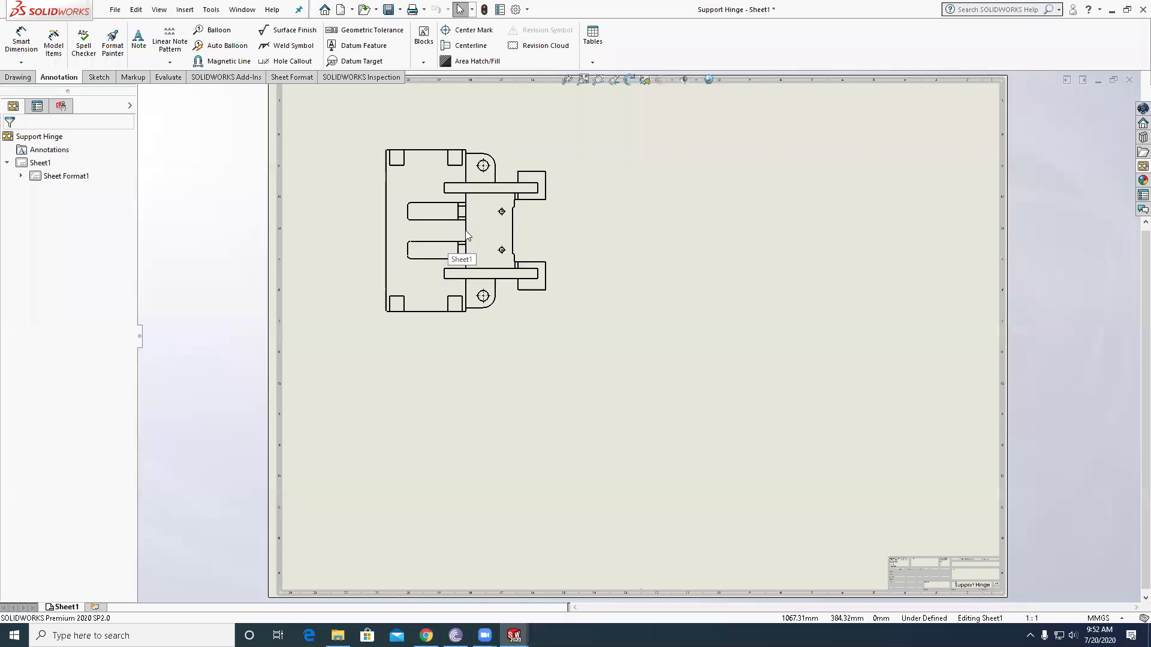
left_click(463, 441)
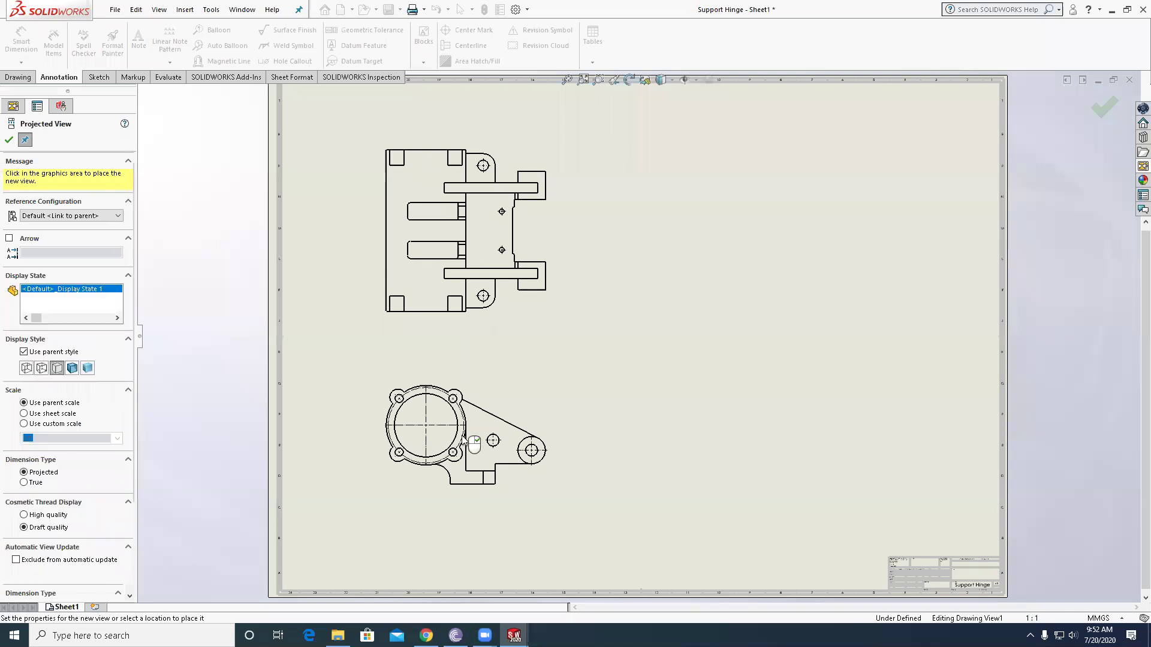
left_click(8, 140)
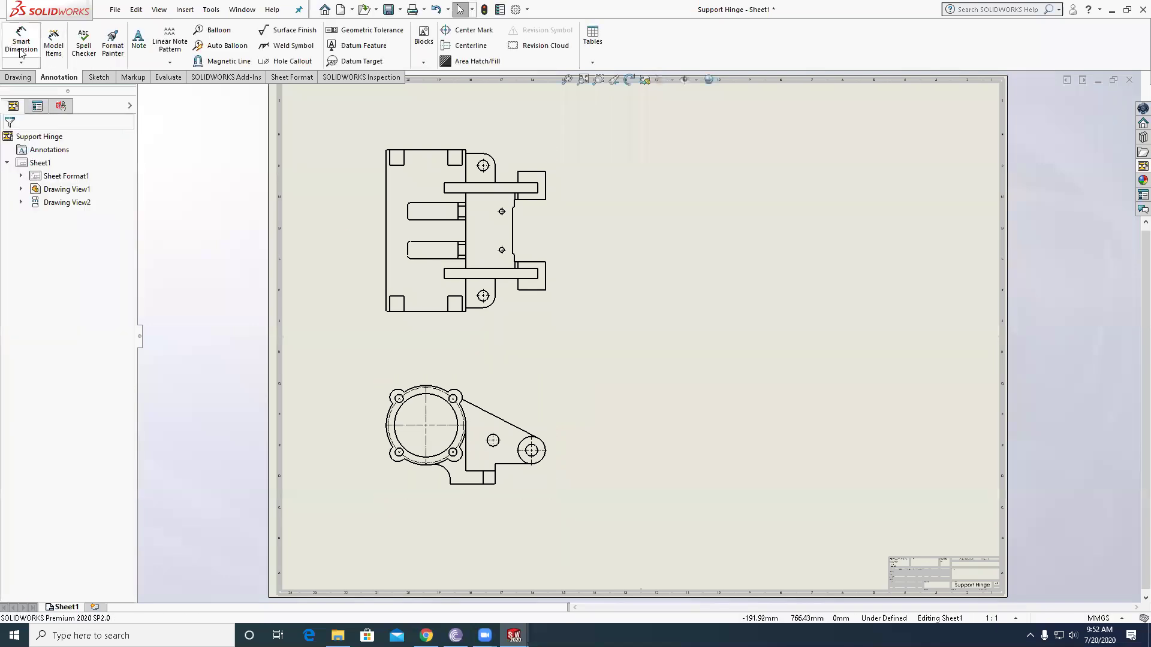
- Project the hinge's side view from the front view and place it to the right, level with the front view
left_click(18, 77)
left_click(45, 45)
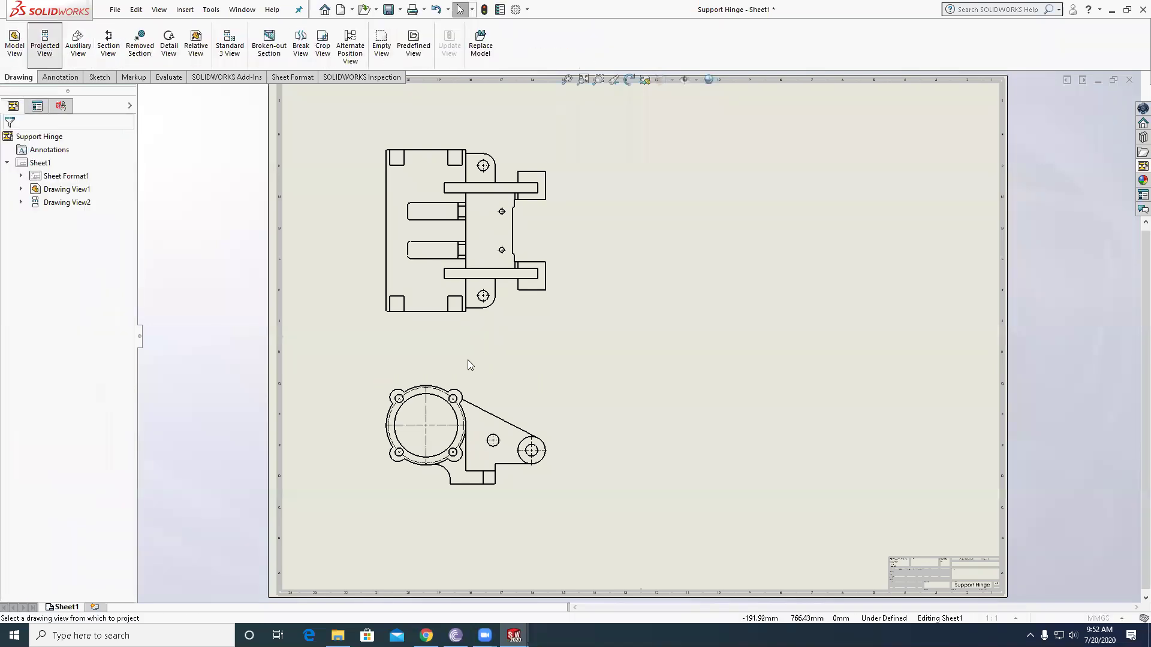
left_click(495, 420)
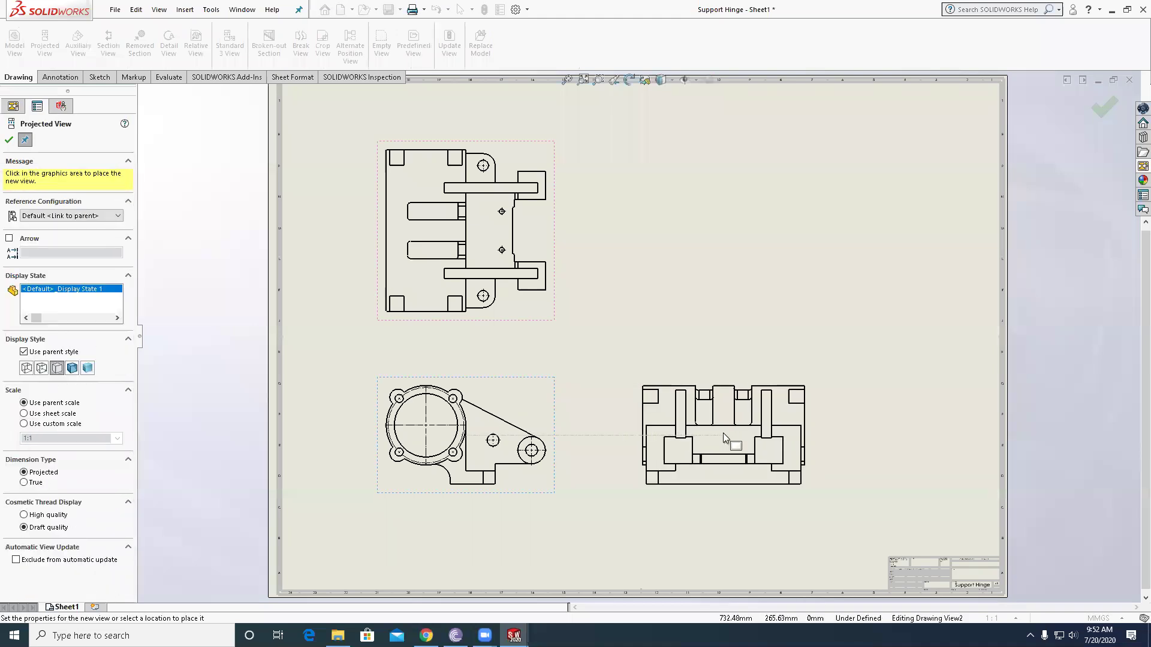
left_click(723, 433)
key("Escape")
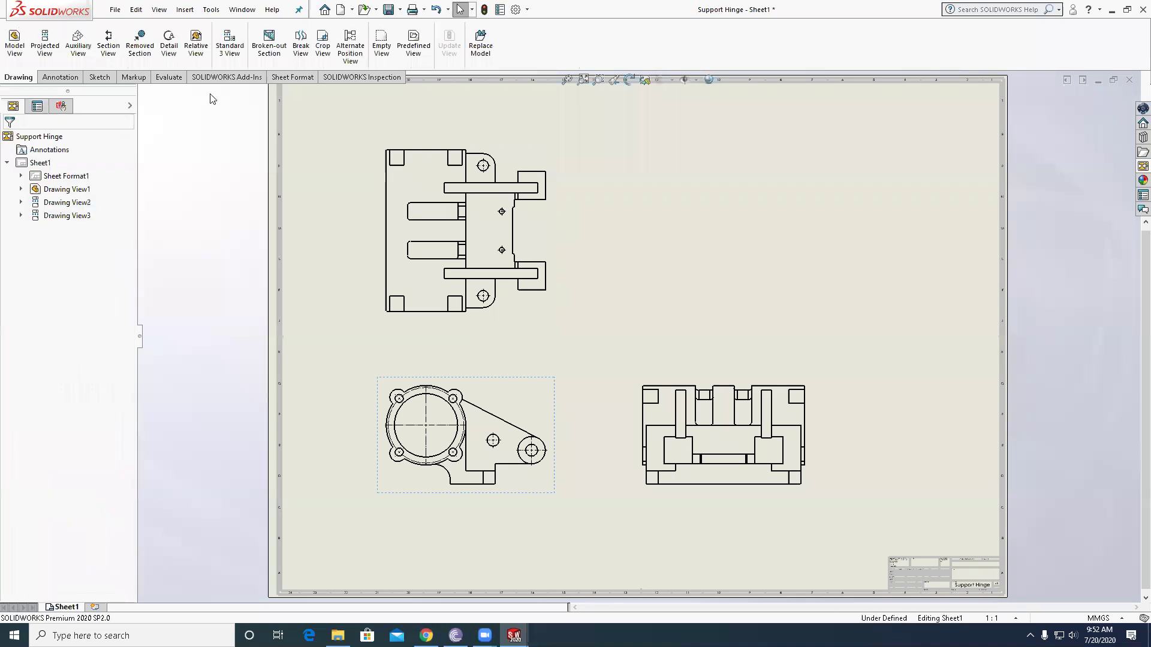
- Project an isometric view diagonally from the front view and place it in the sheet's upper area, beside the top view
left_click(63, 54)
left_click(516, 392)
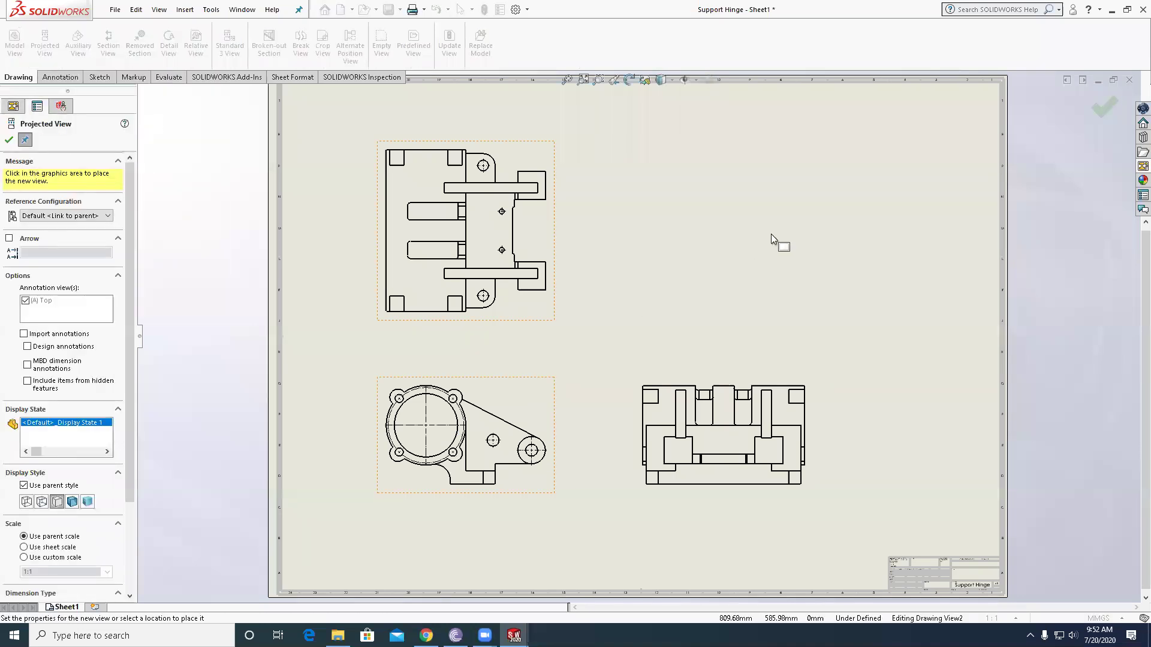
left_click(762, 252)
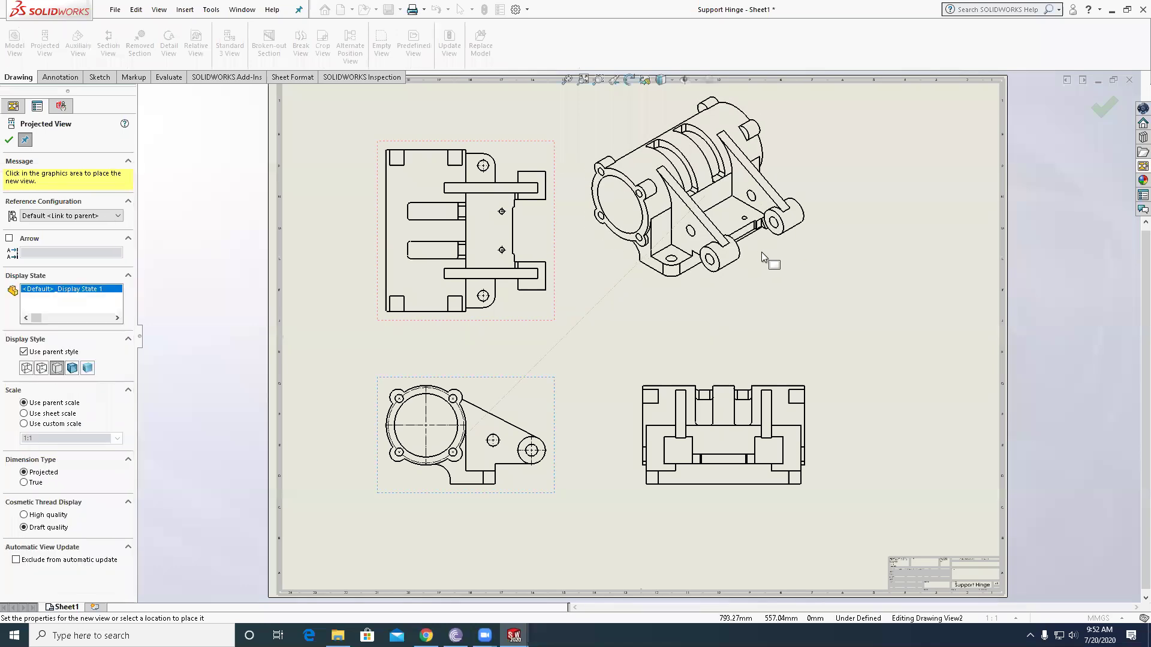
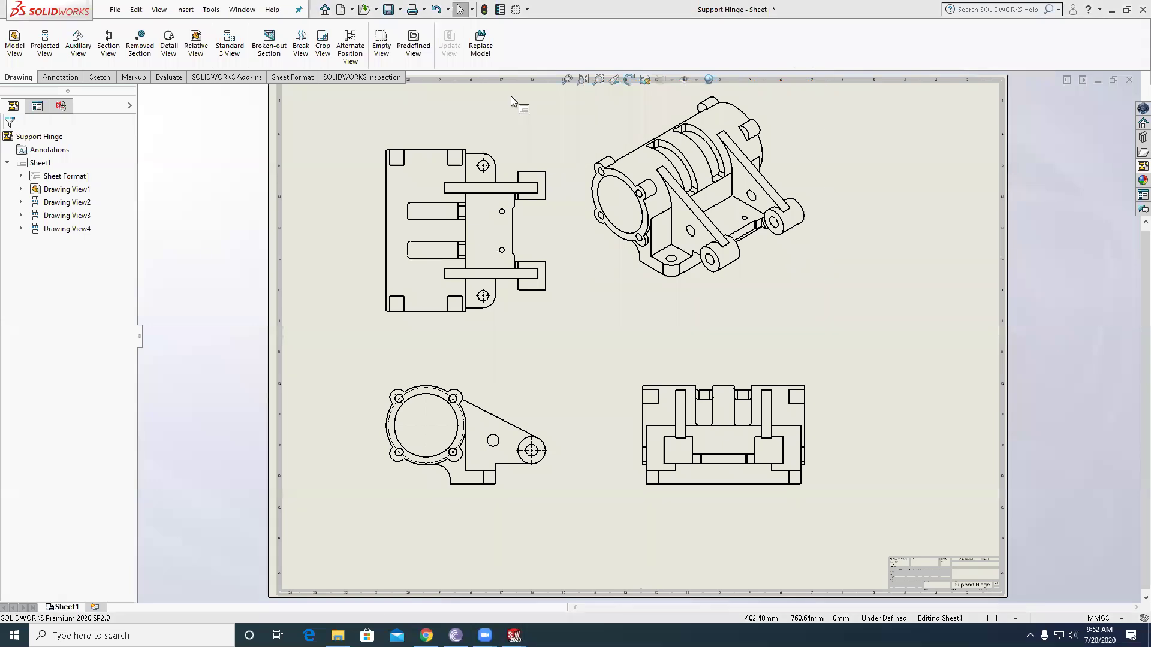
- Set the top view's display style to Hidden Lines Visible so the projected views inherit it
left_click(554, 232)
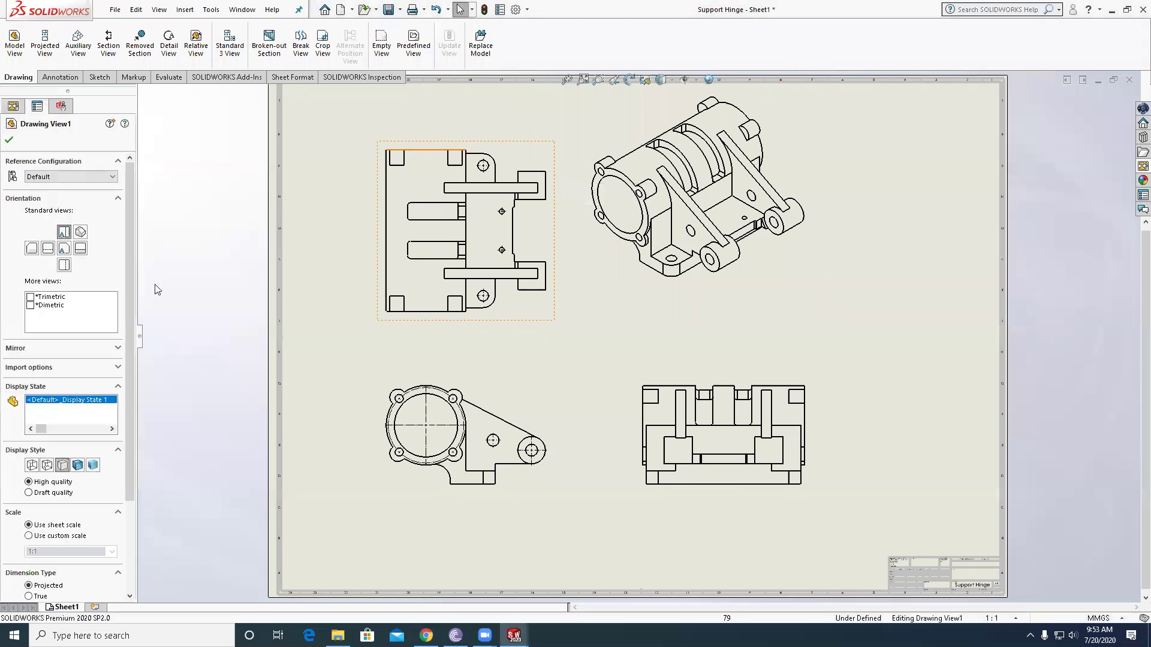
left_click(47, 465)
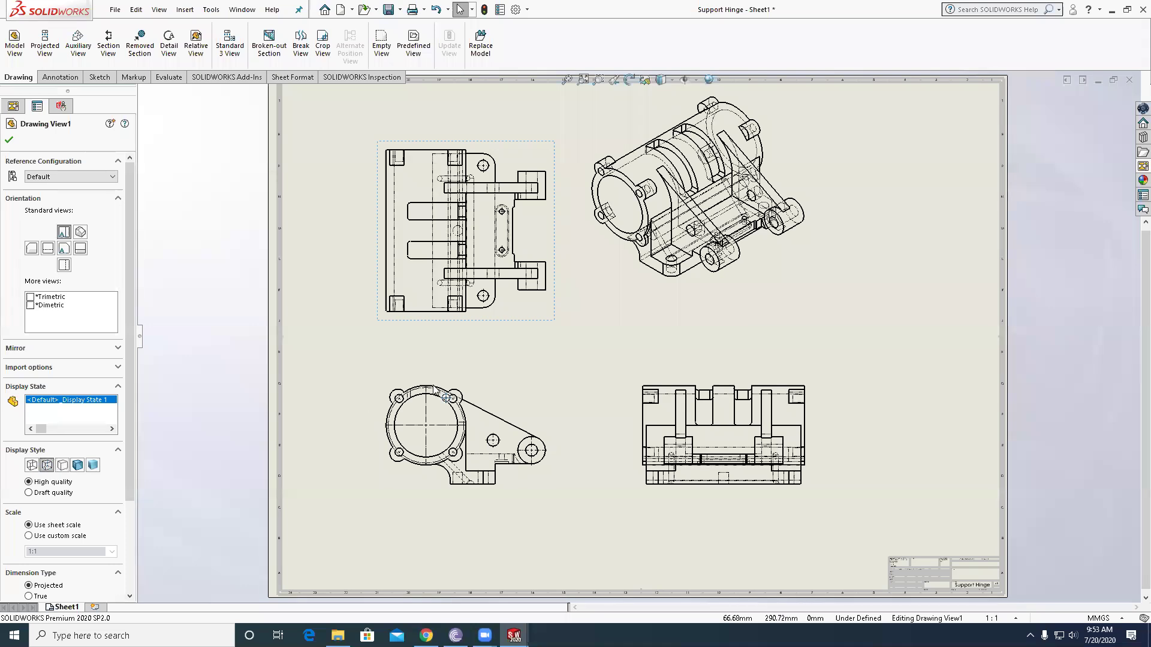
left_click(803, 331)
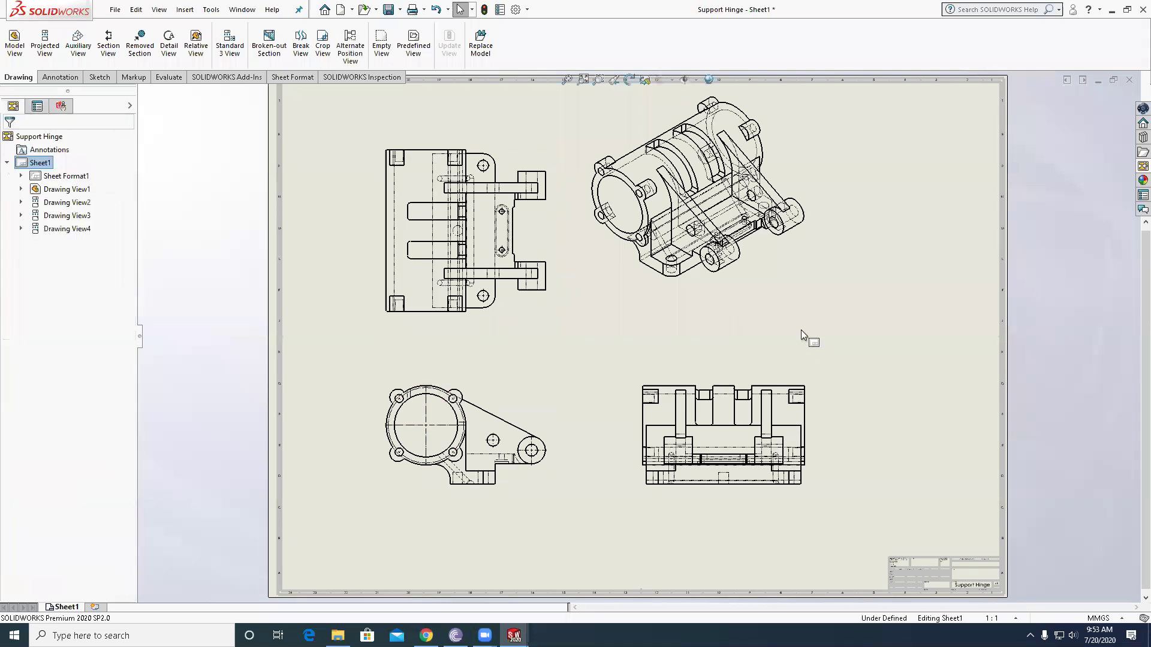
- Set the isometric view's display style to Shaded With Edges
left_click(732, 298)
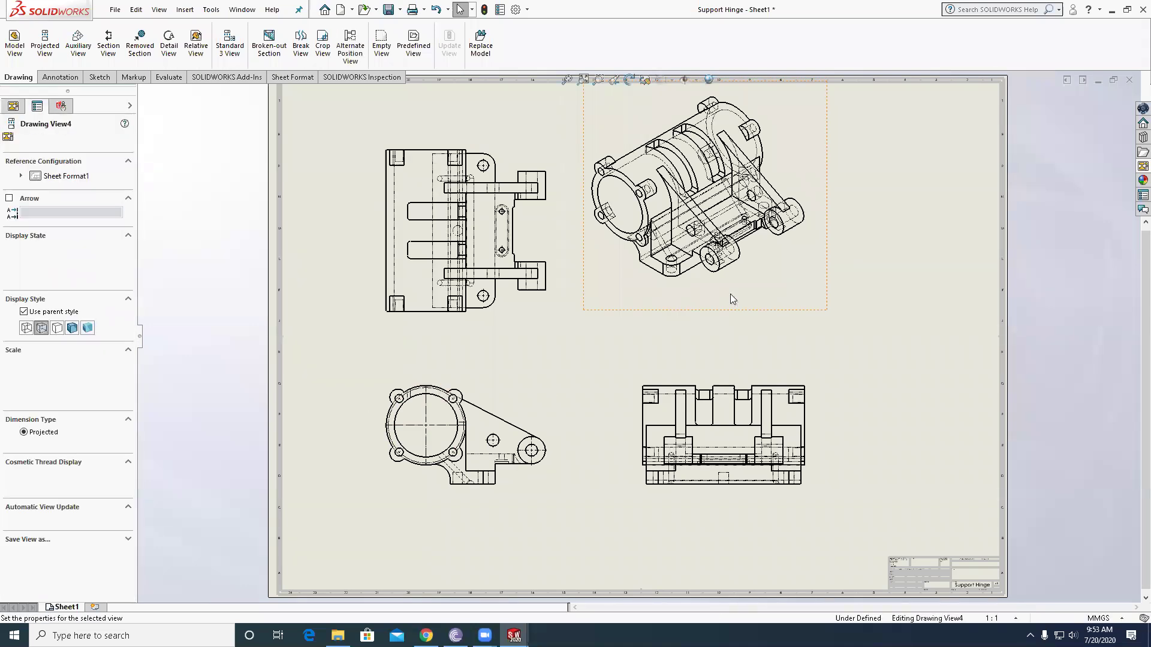
left_click(72, 328)
left_click(308, 339)
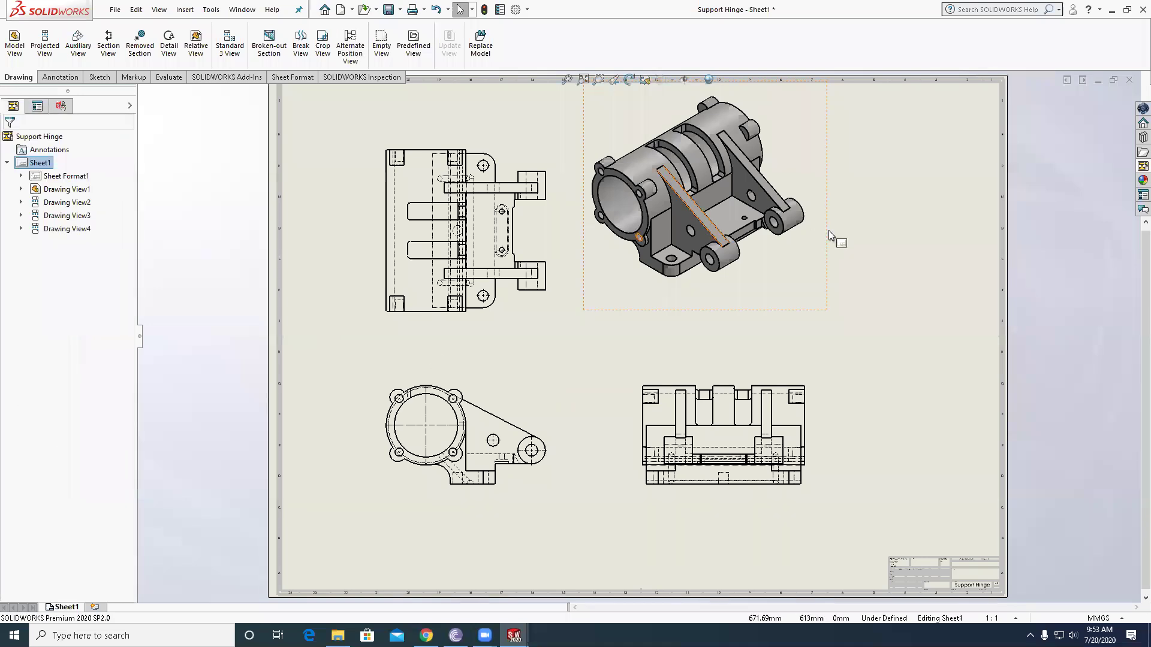
left_click(823, 208)
left_click(837, 278)
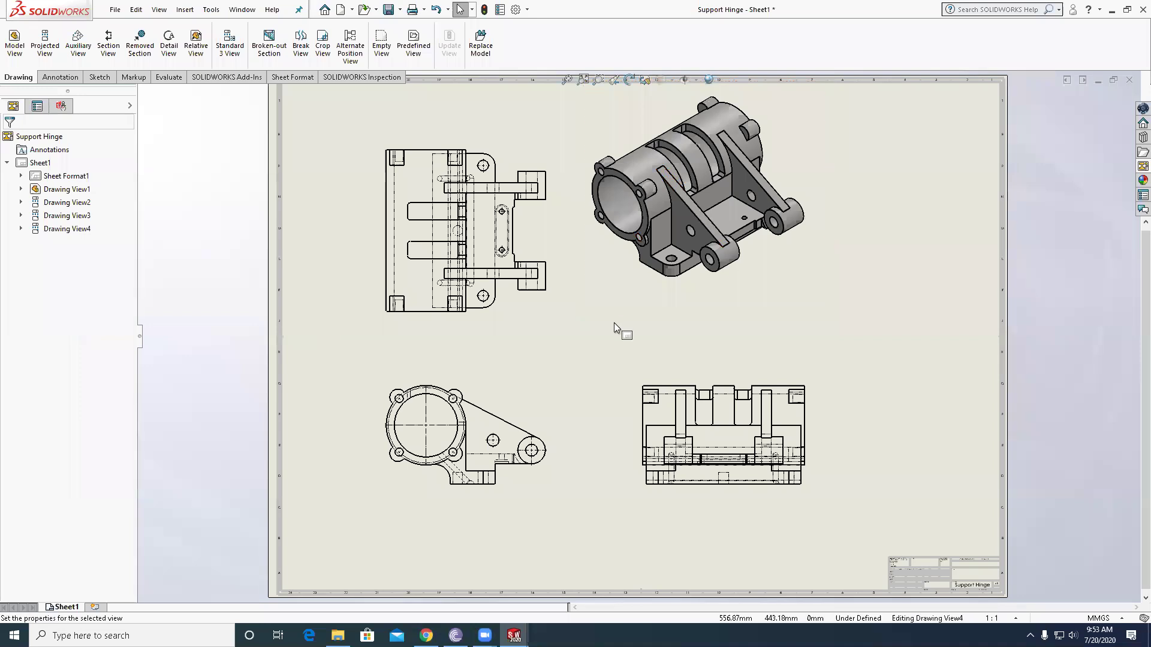
left_click(108, 49)
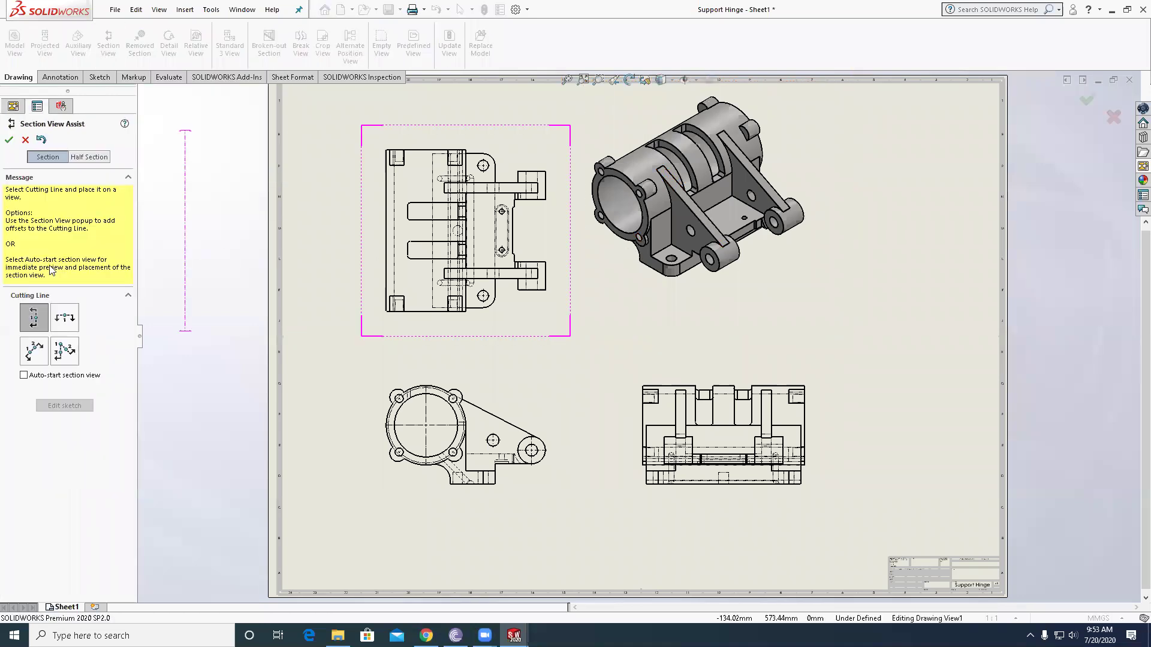
left_click(64, 319)
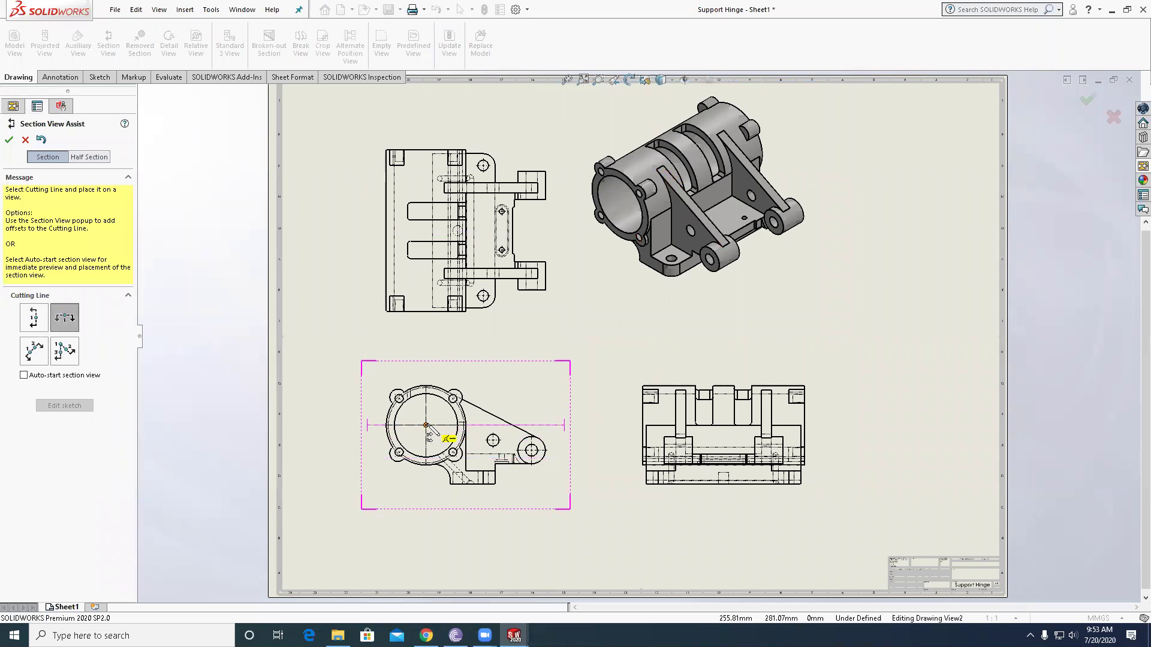
left_click(426, 426)
left_click(387, 445)
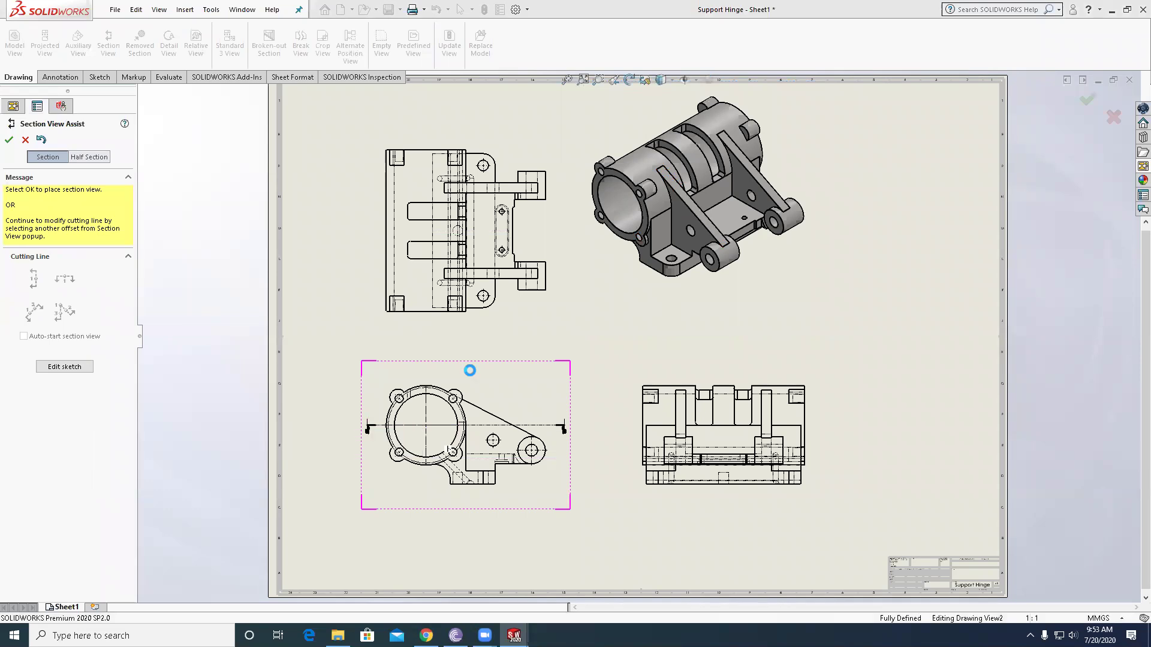
key("Up")
key("Up")
key("Up")
key("Up")
key("Up")
key("Up")
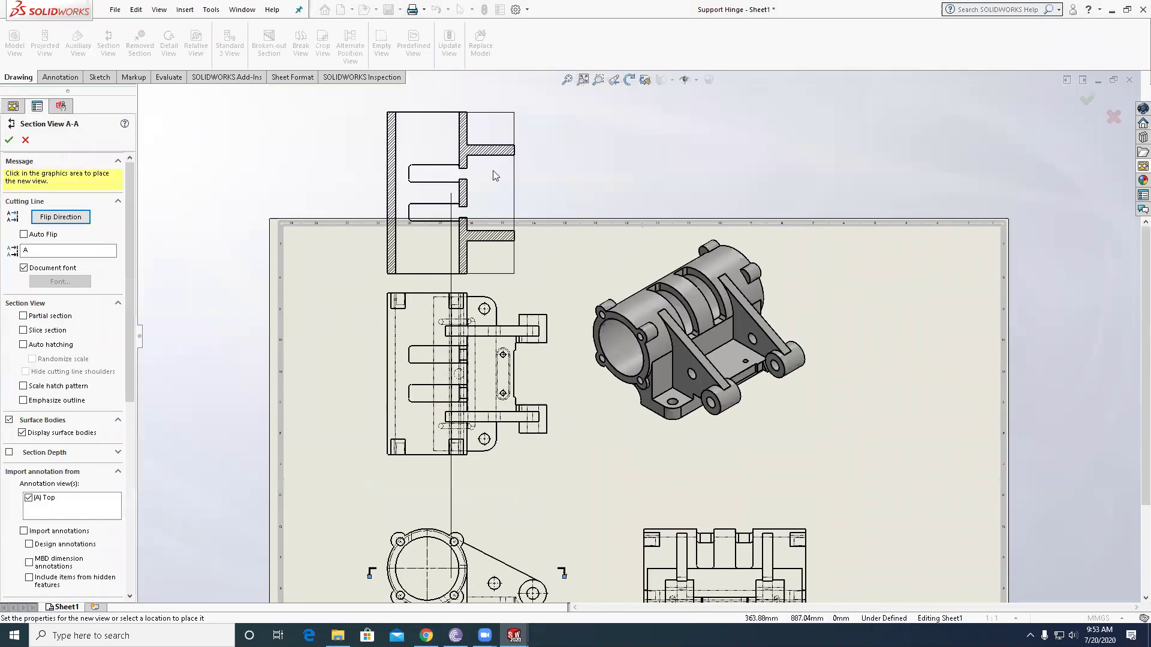
key("Escape")
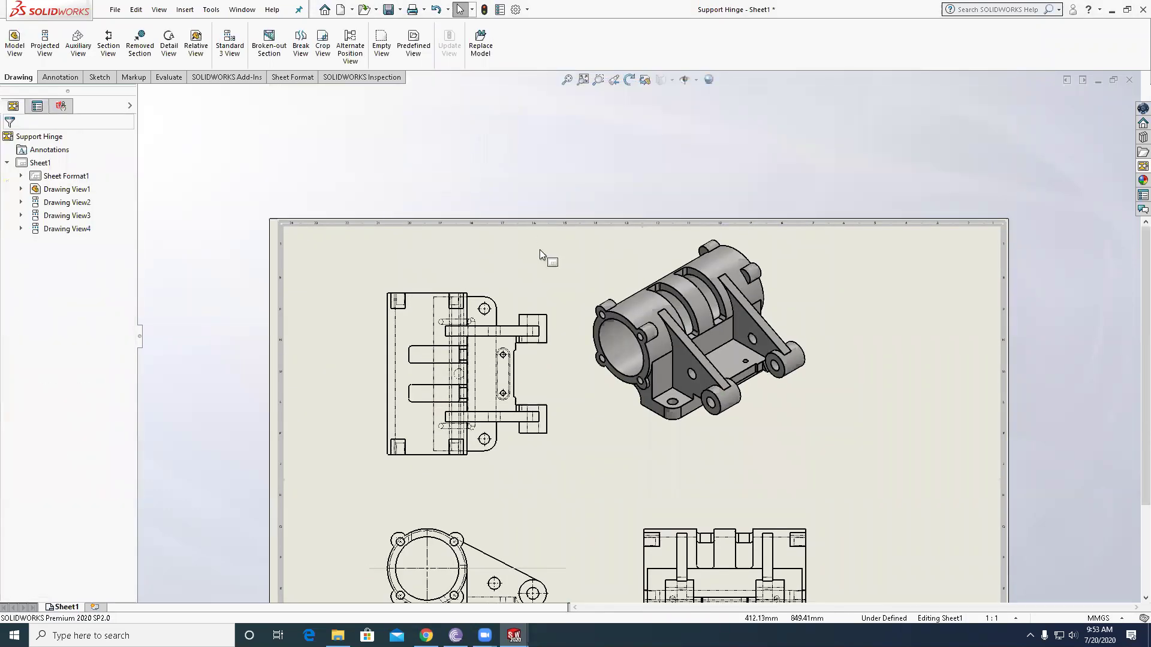
scroll(539, 250, "down", 3)
scroll(596, 324, "up", 3)
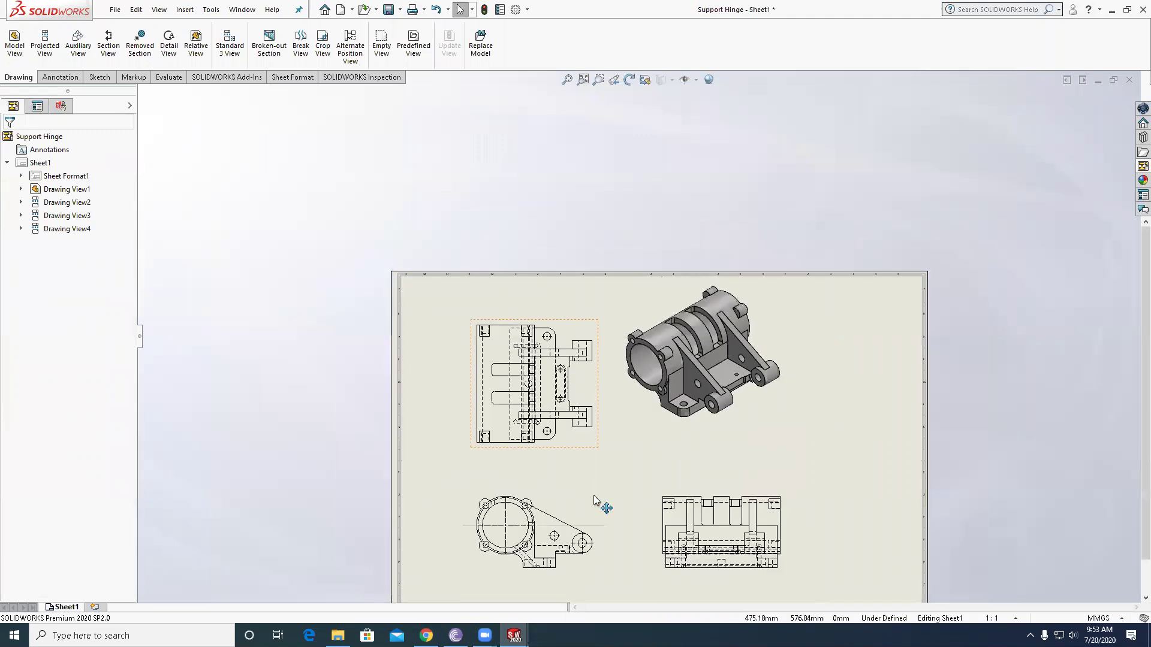
left_click(595, 530)
key("Escape")
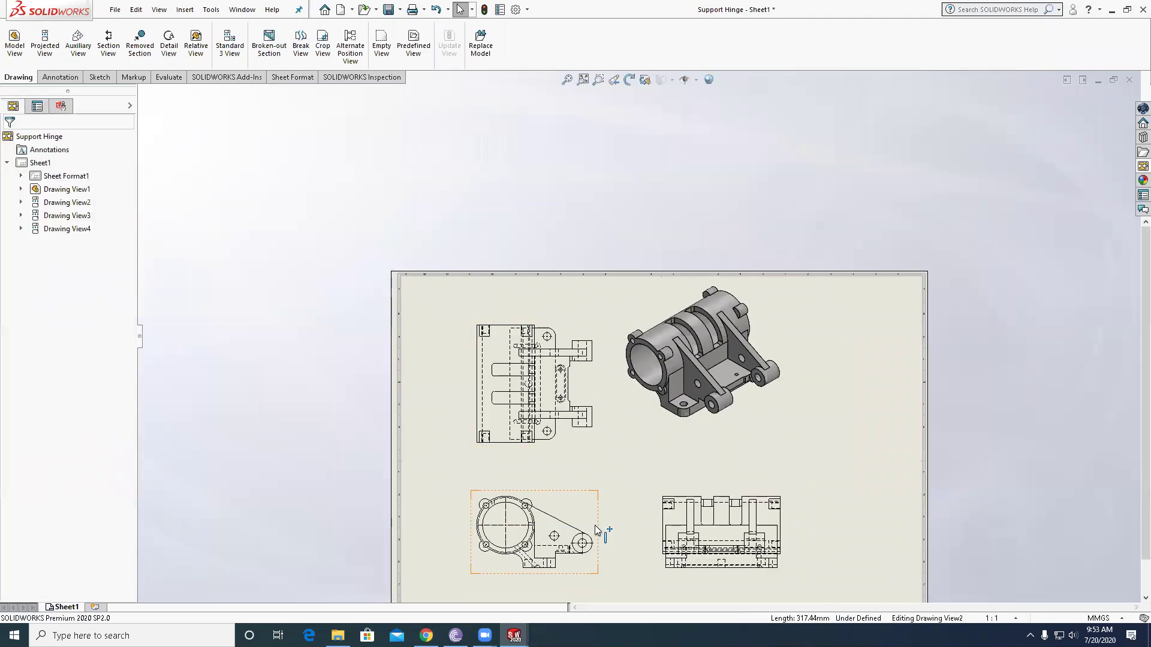
scroll(793, 373, "up", 3)
scroll(586, 457, "down", 5)
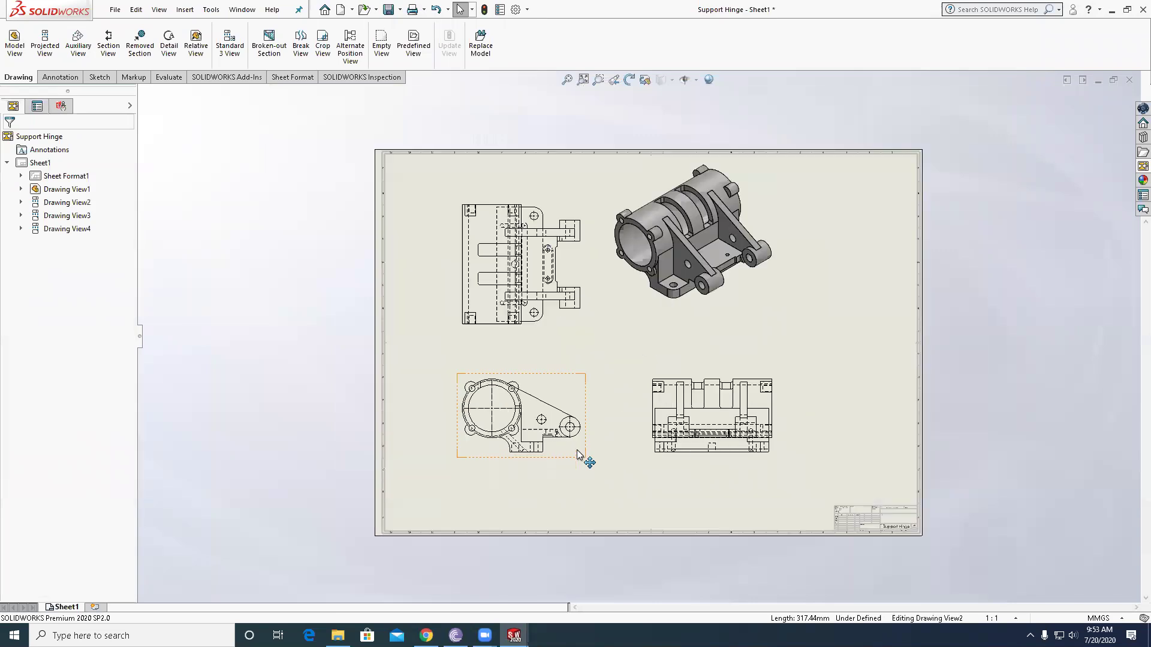
scroll(571, 427, "down", 2)
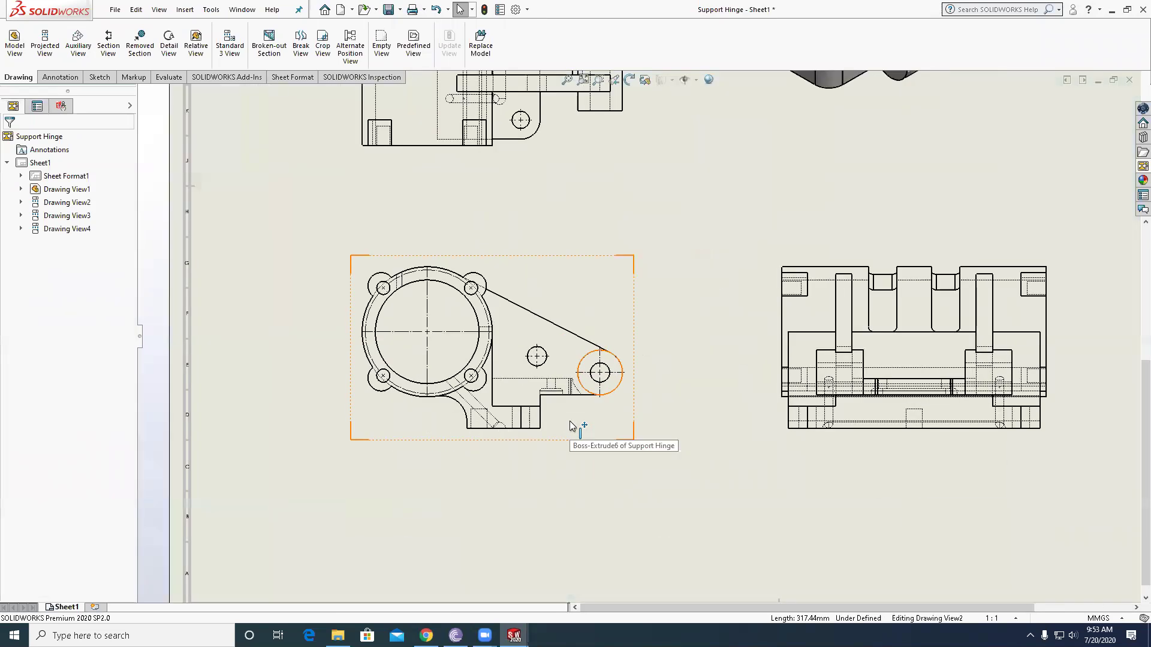
key("f")
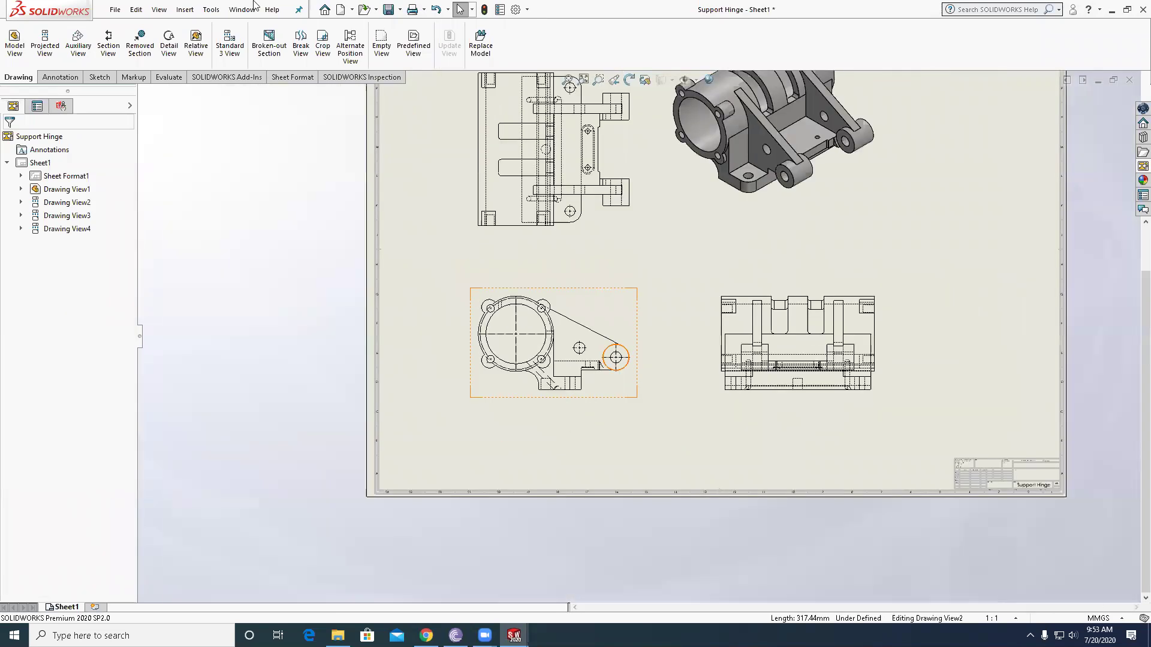
- Add a hole callout to the slot outline around the two small holes in the top view, with its text above the upper arm
left_click(61, 78)
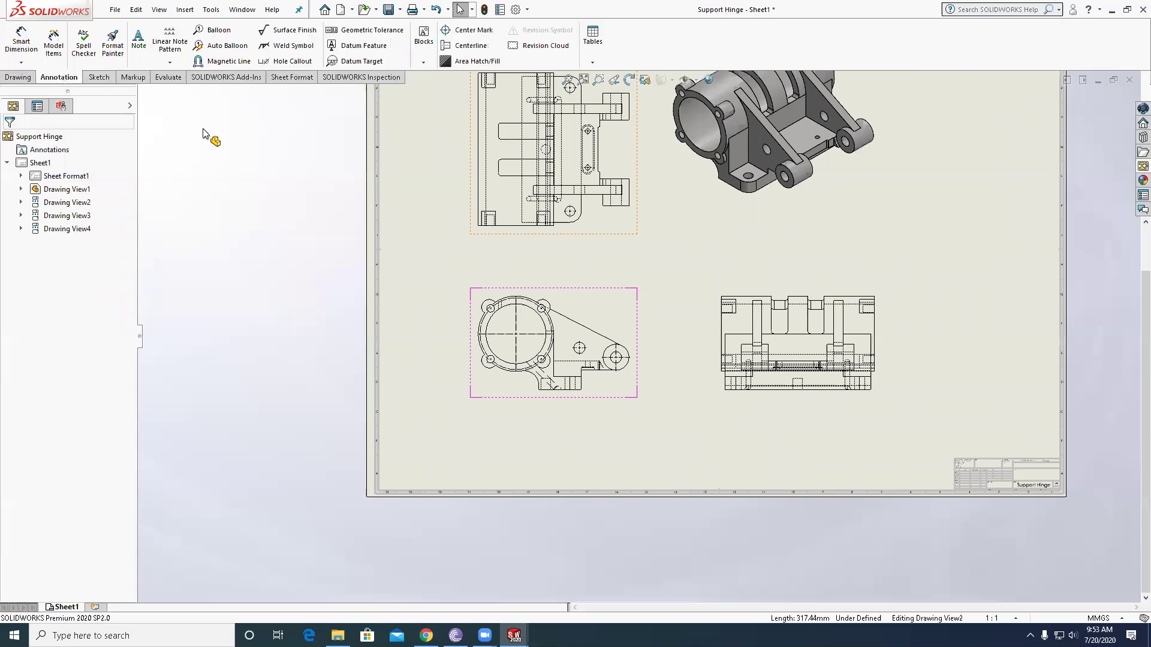
left_click(285, 61)
scroll(639, 276, "down", 3)
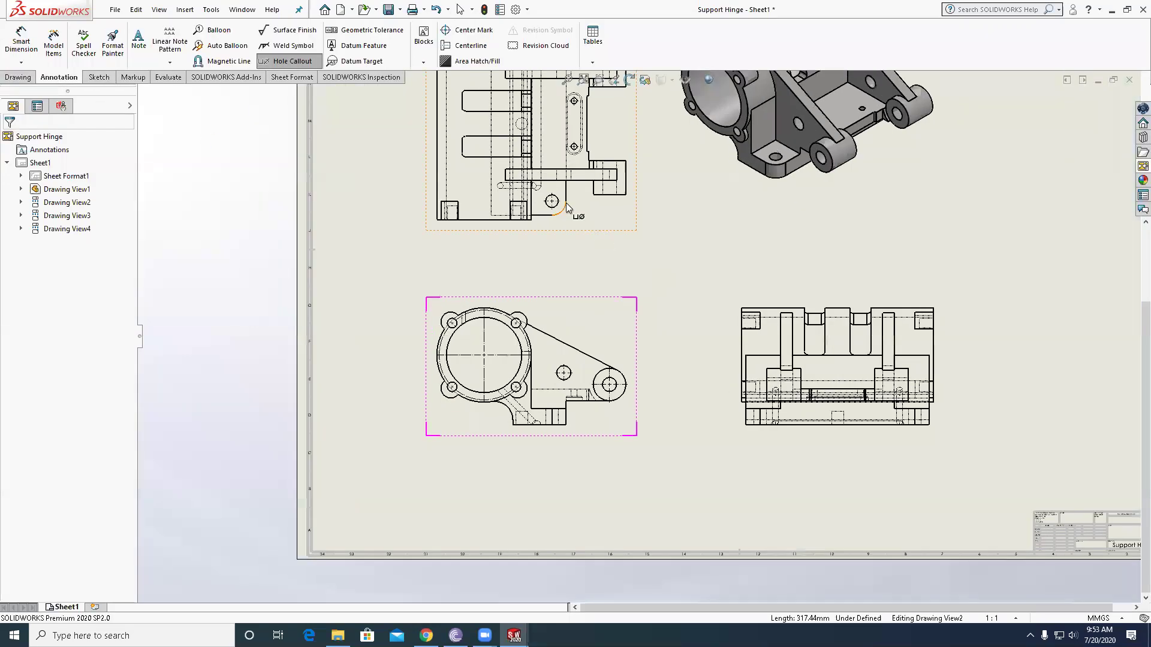
scroll(645, 273, "up", 2)
scroll(639, 203, "down", 5)
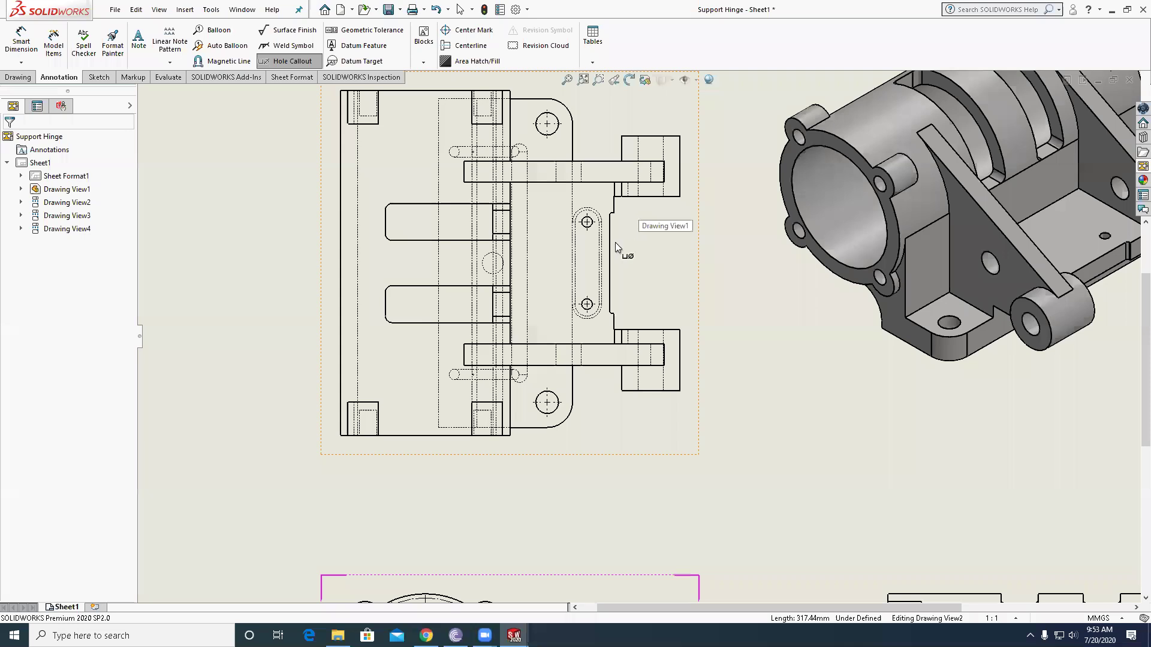
left_click(588, 224)
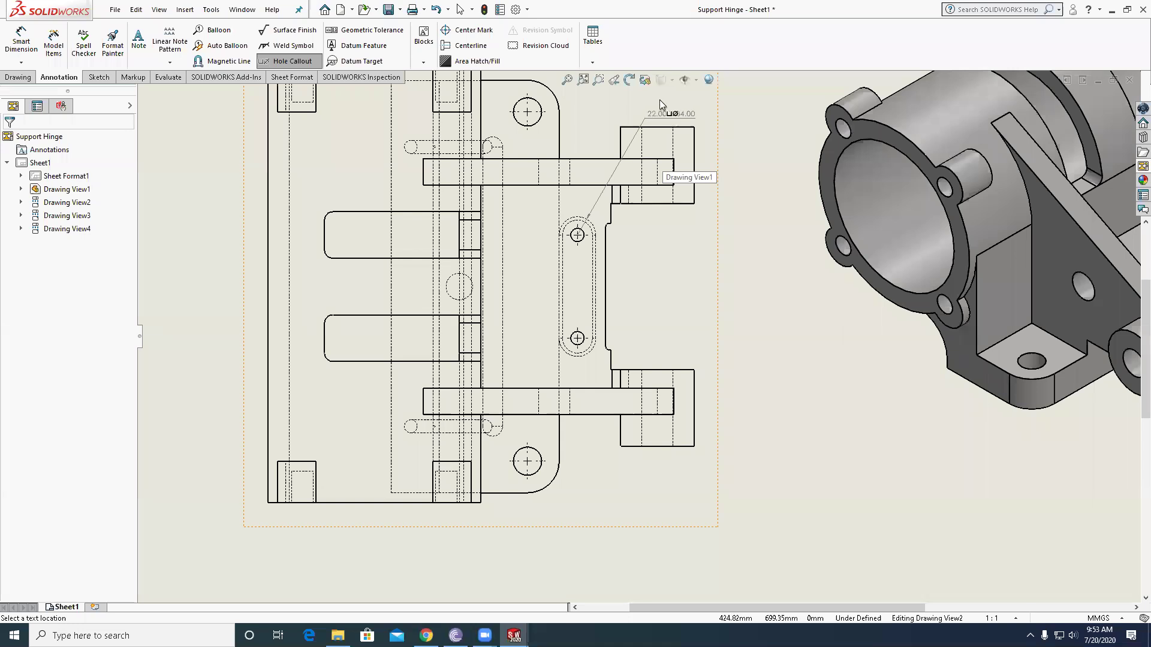
key("z")
scroll(659, 107, "down", 2)
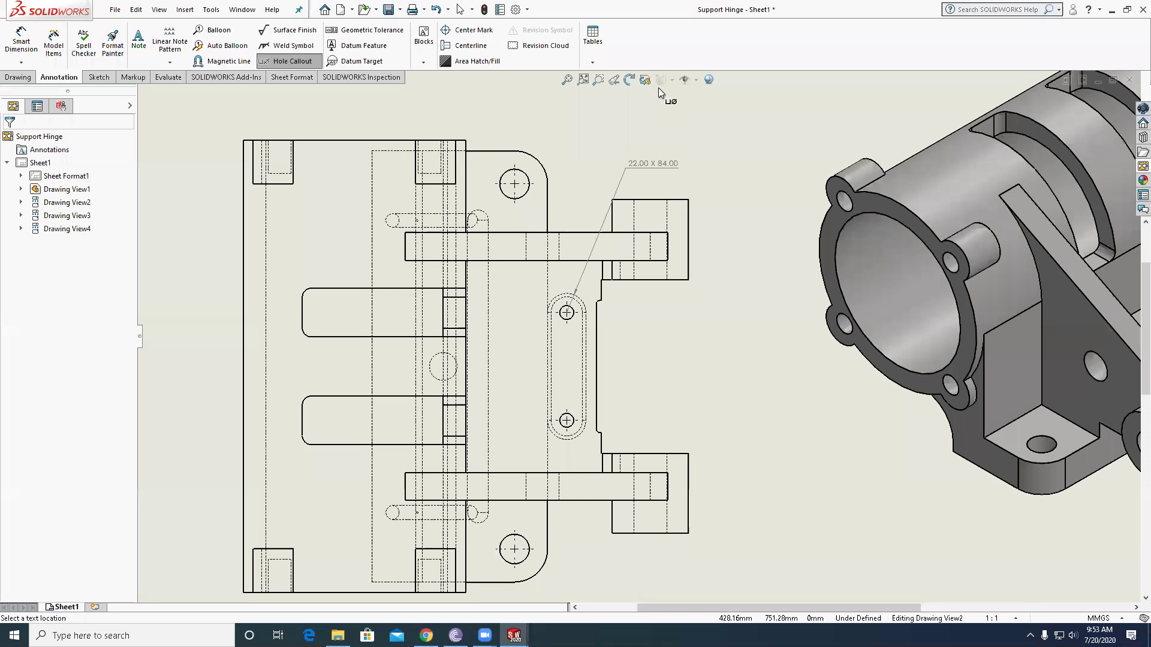
left_click(639, 94)
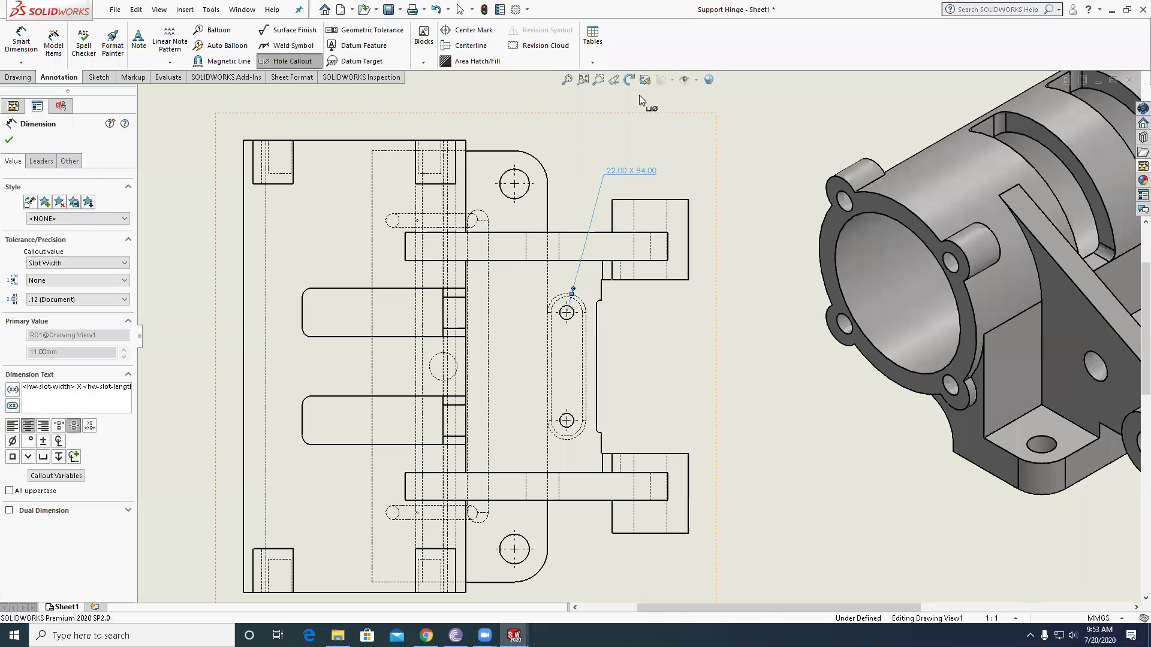
left_click(577, 356)
key("Escape")
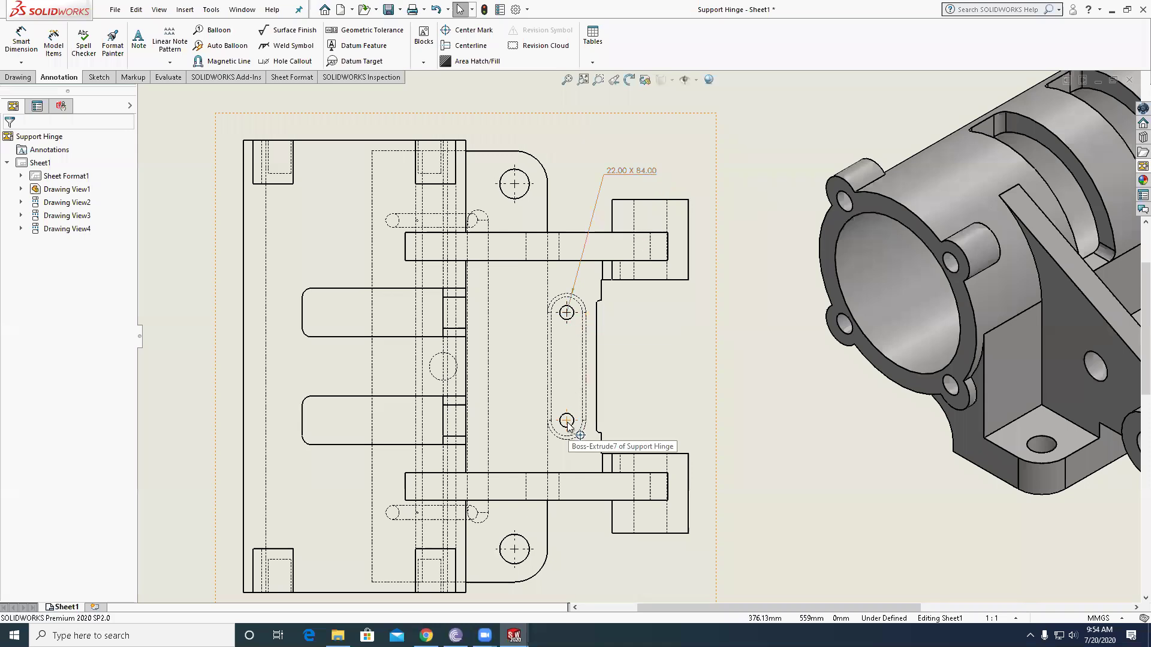
- Add a hole callout to the pivot hole at the arm's tip in the front view, with its text above and right of the arm
scroll(607, 334, "up", 5)
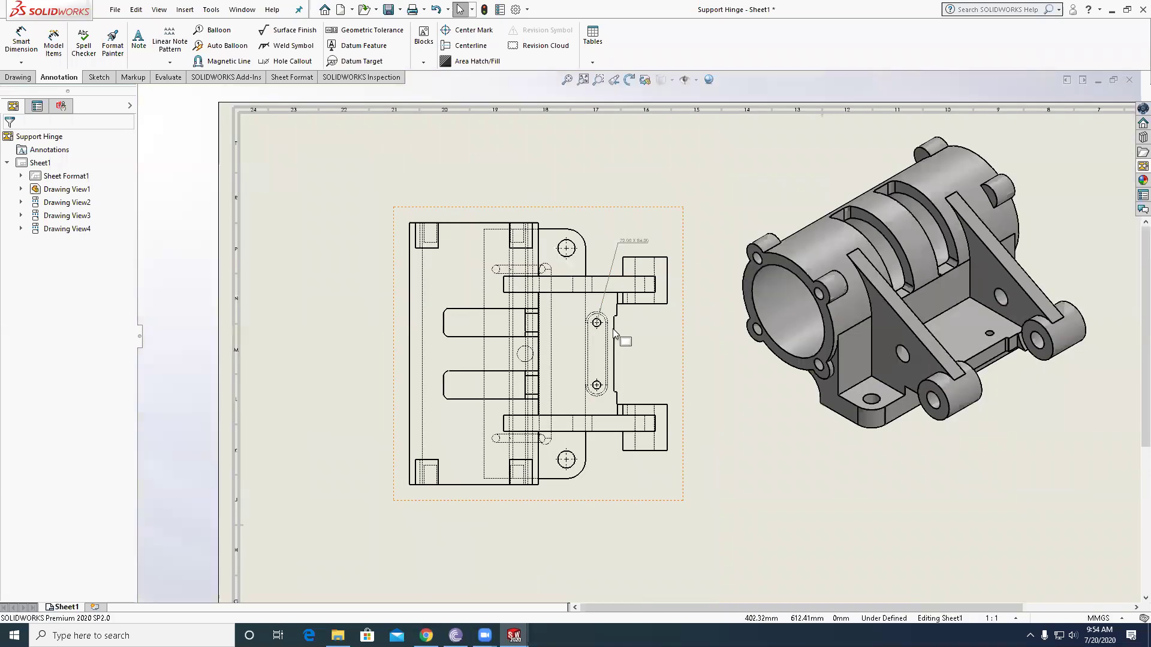
scroll(665, 450, "down", 3)
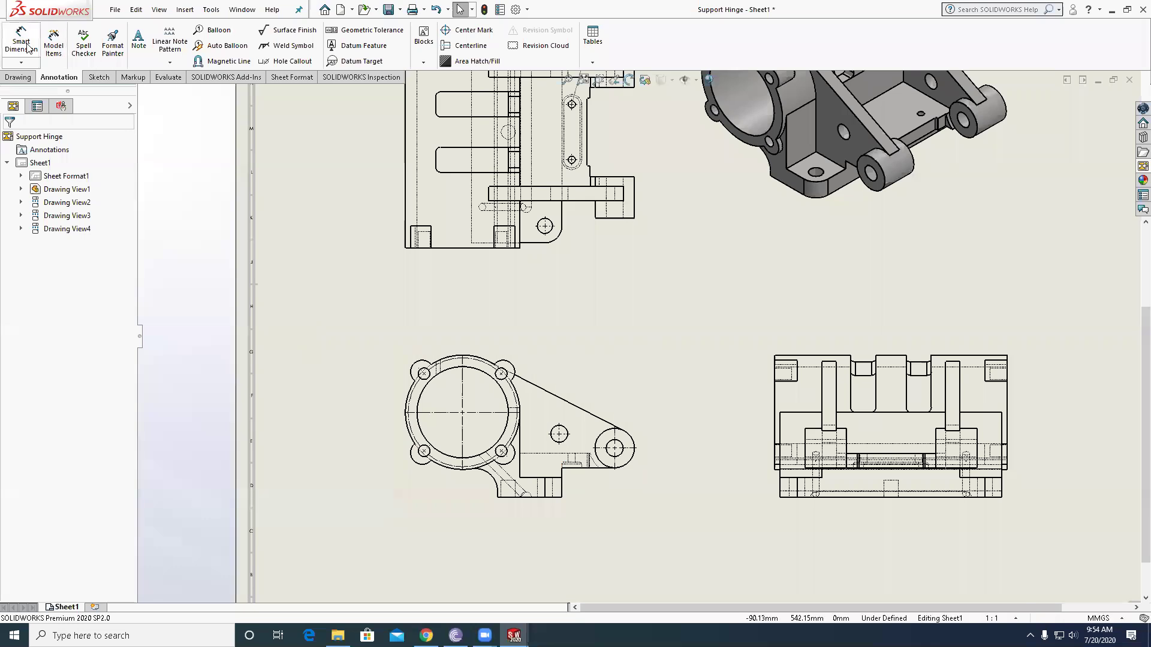
left_click(298, 62)
scroll(629, 444, "down", 2)
left_click(637, 437)
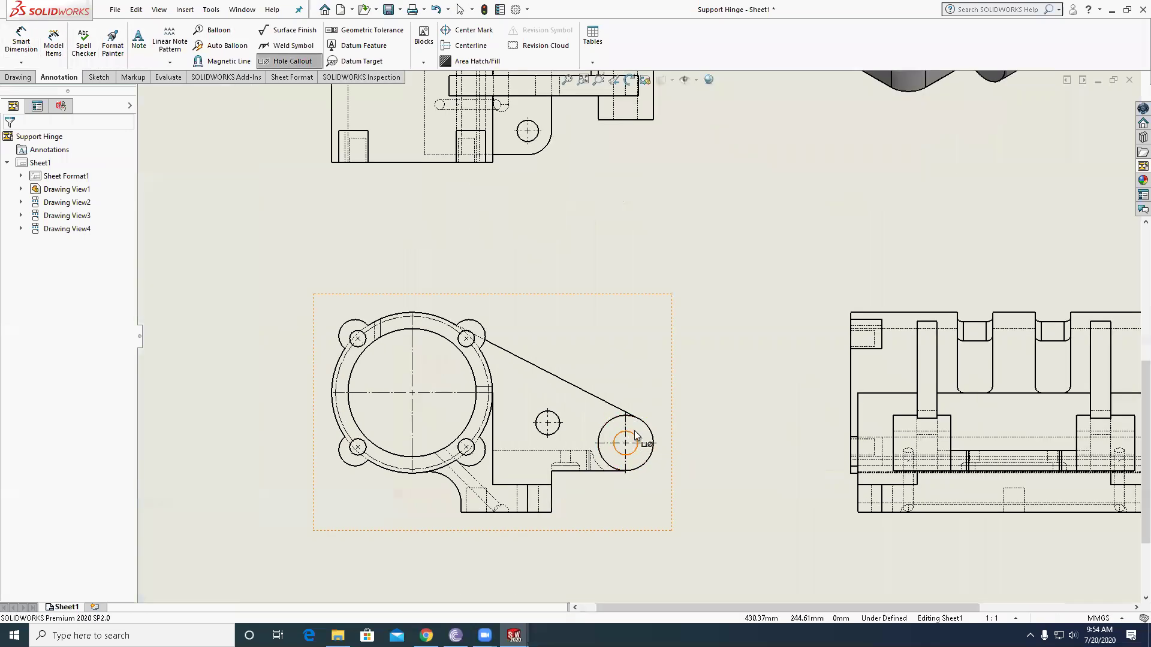
left_click(699, 376)
scroll(698, 375, "down", 3)
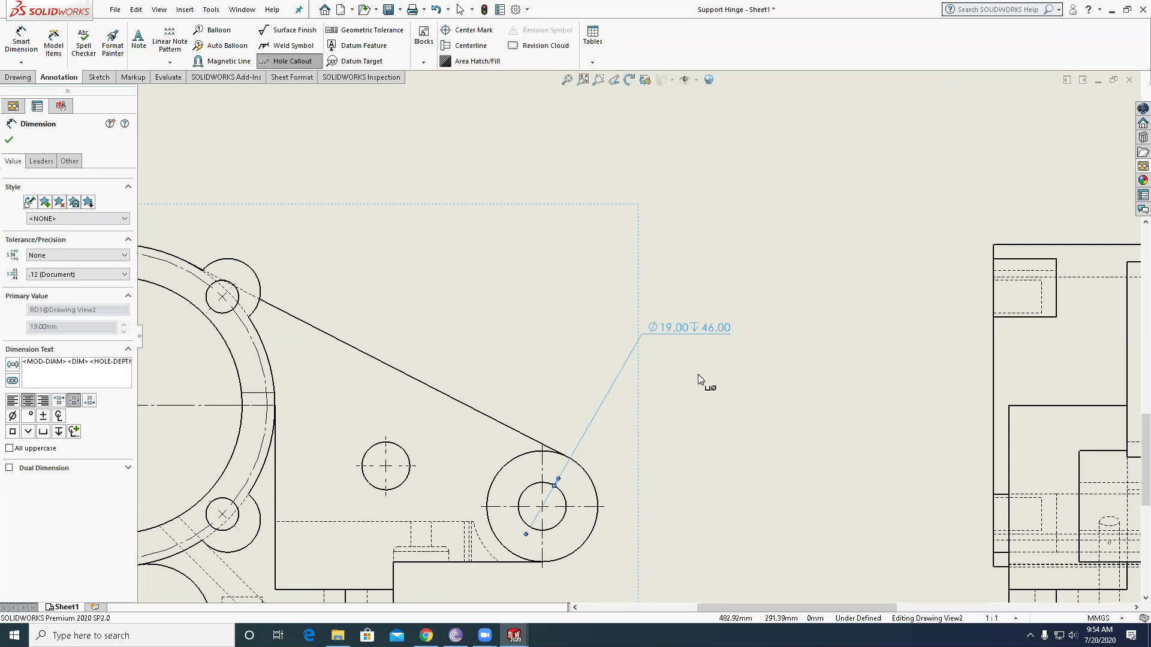
left_click(550, 266)
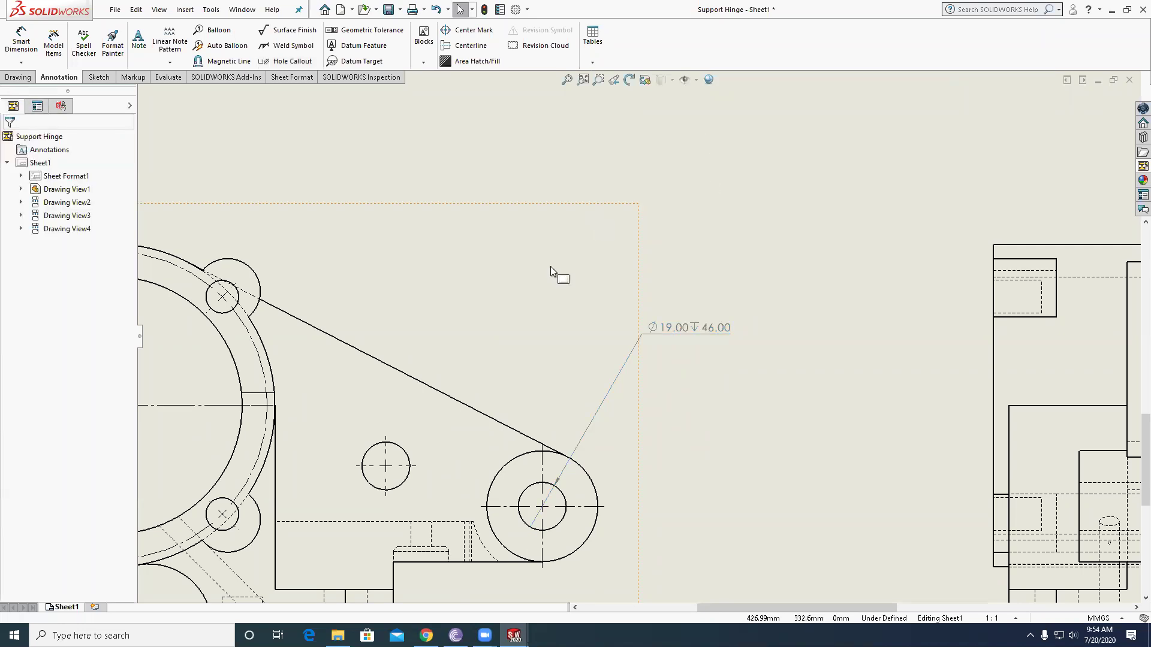
scroll(589, 292, "up", 5)
scroll(709, 376, "up", 3)
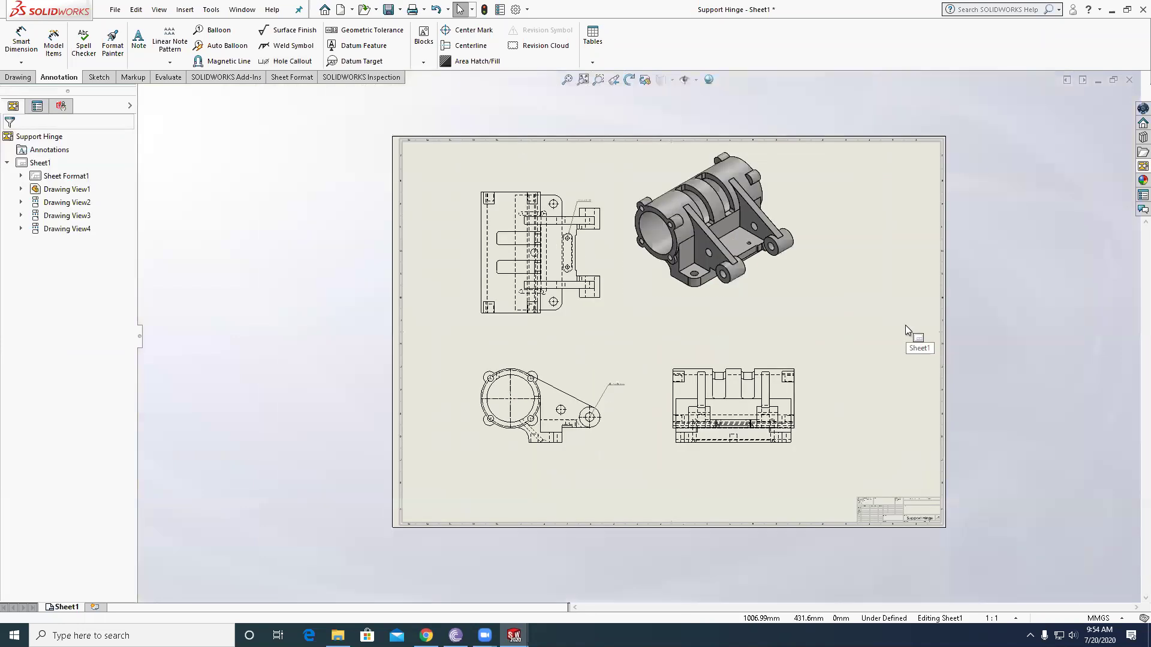
- Close the Support Hinge drawing and its part file without saving either one
left_click(1129, 79)
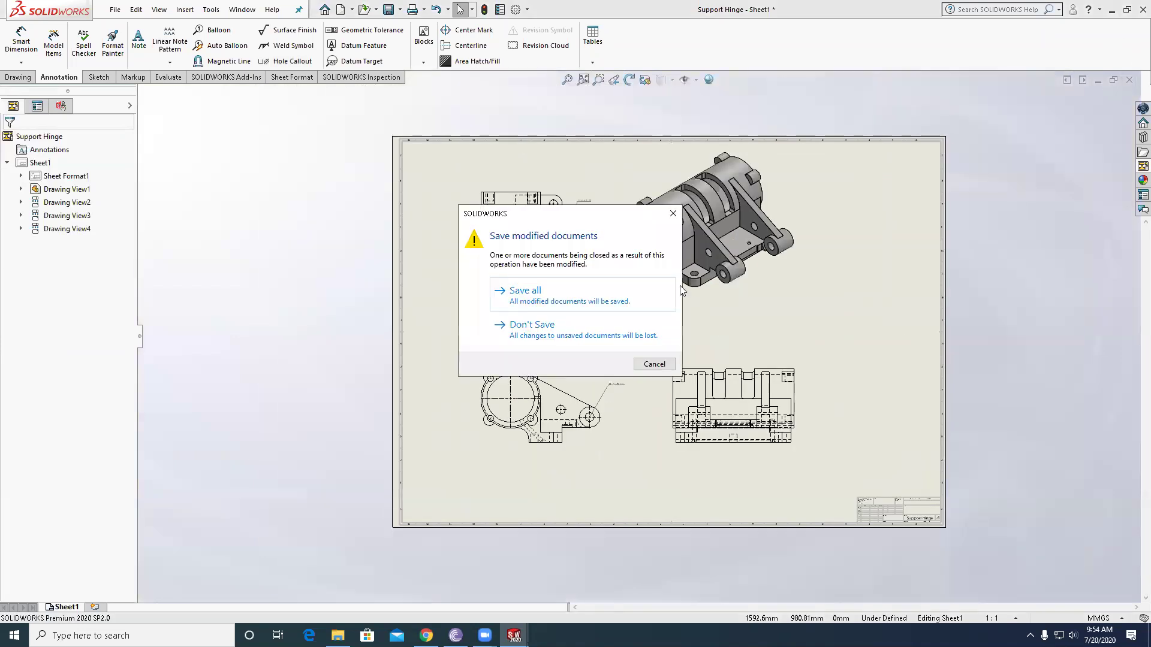
left_click(559, 325)
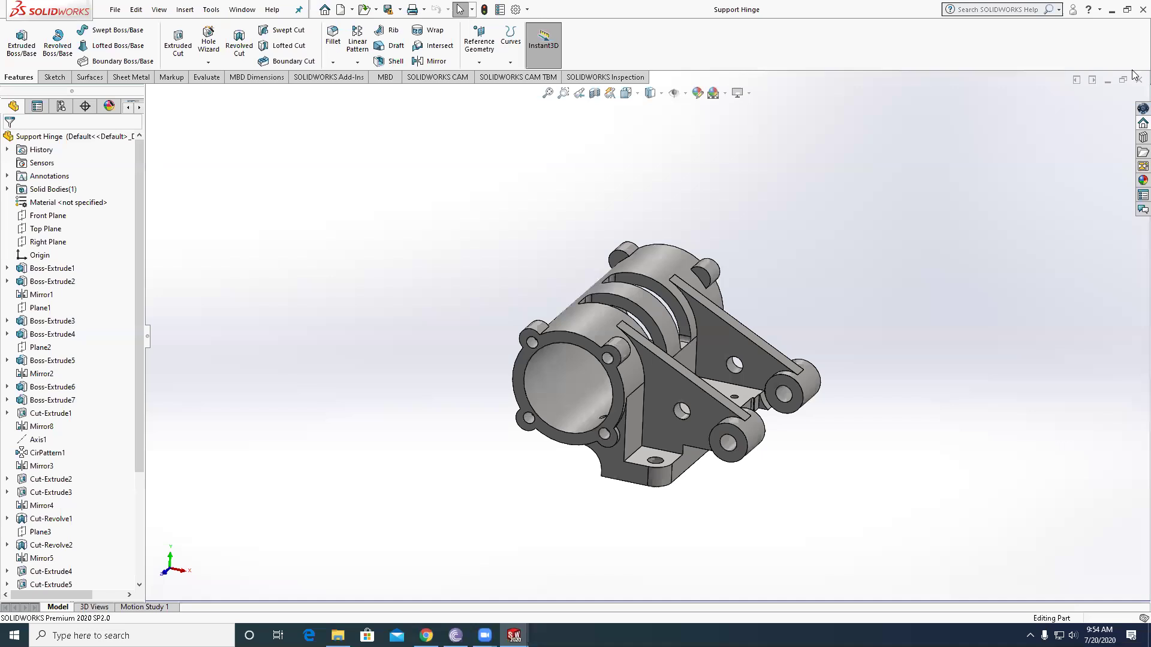
key("ctrl+s")
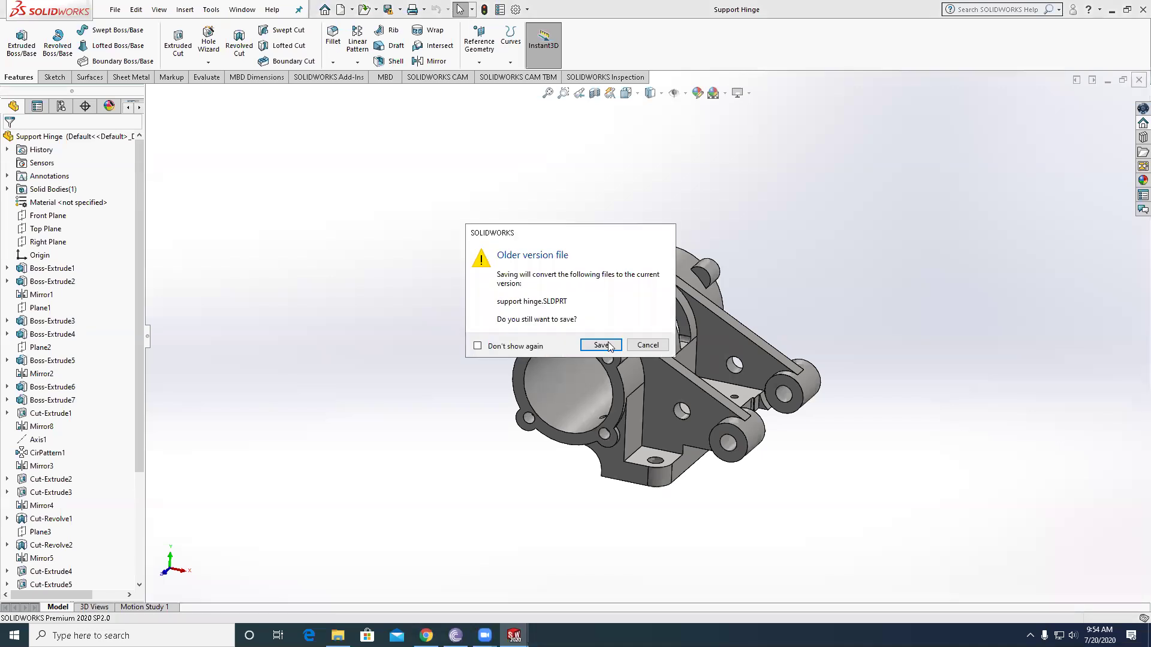
left_click(649, 342)
left_click(1139, 79)
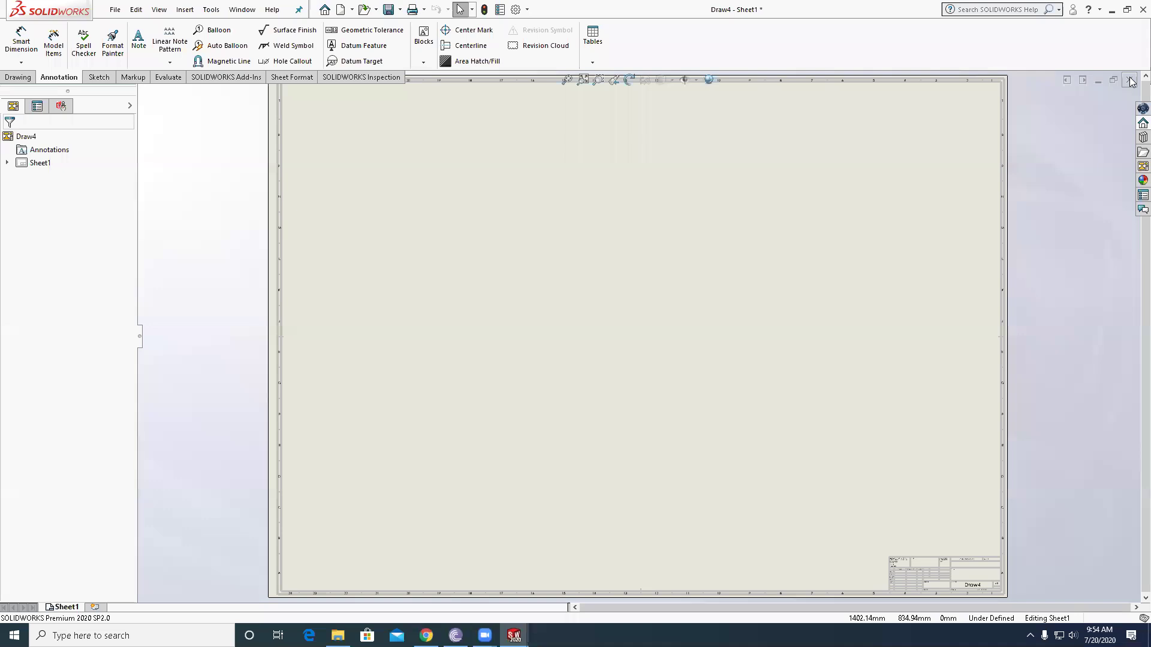
- Close Draw4, the SMALL HORIZONTAL STEAM ENGINE drawing and the other open documents, including the Globe Valve part, without saving
left_click(1130, 80)
left_click(527, 331)
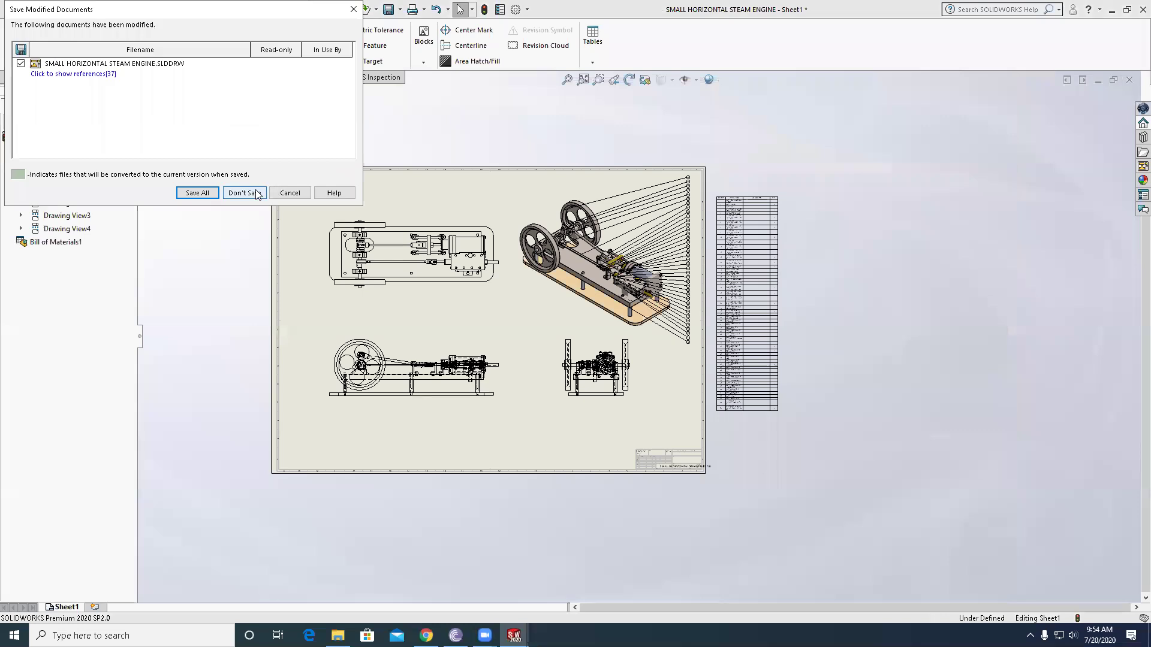
left_click(256, 191)
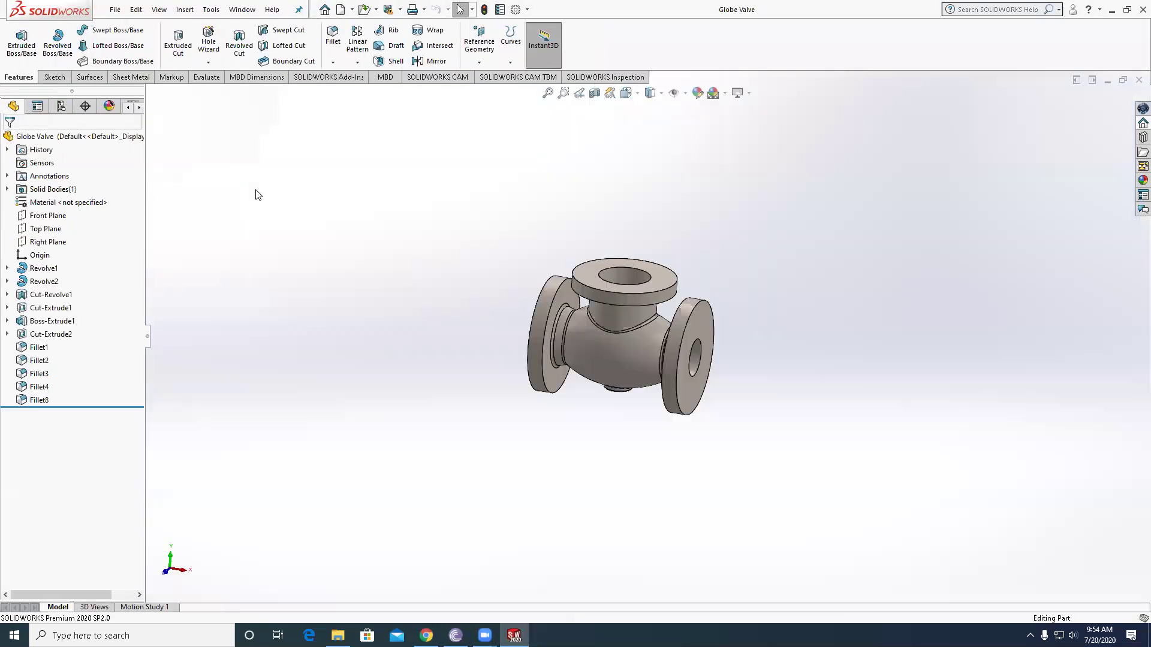
left_click(1137, 81)
left_click(617, 345)
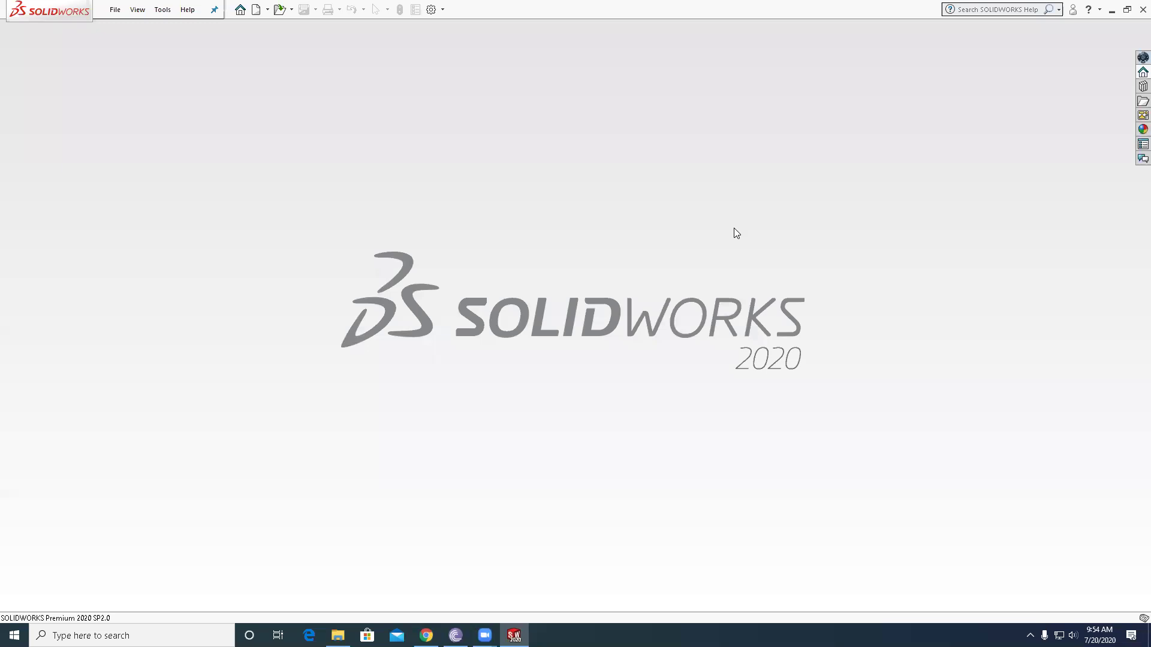
- Switch to File Explorer, open the Project folder and view the two rendered images of the 3D printer
left_click(1112, 10)
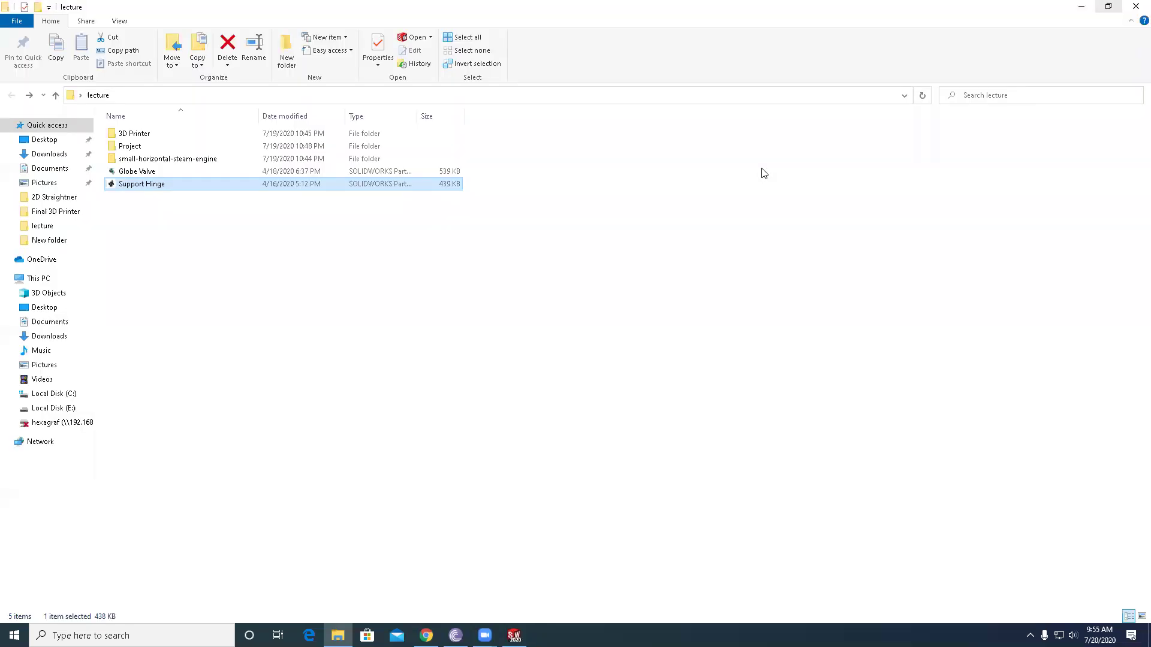
double_click(138, 147)
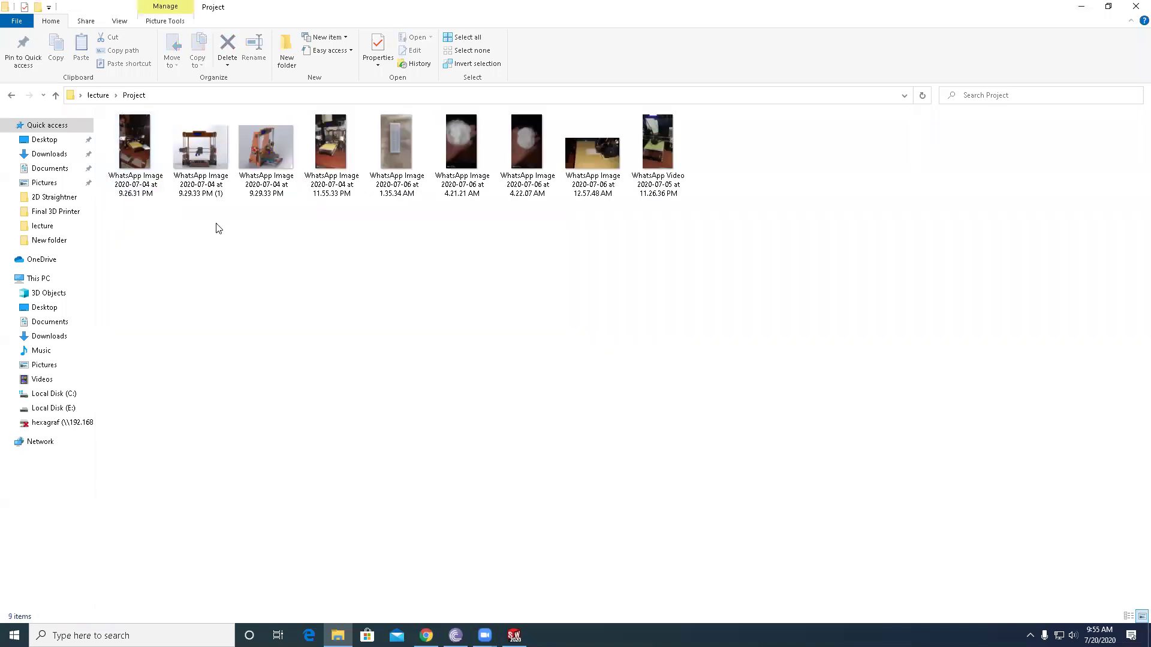
double_click(201, 144)
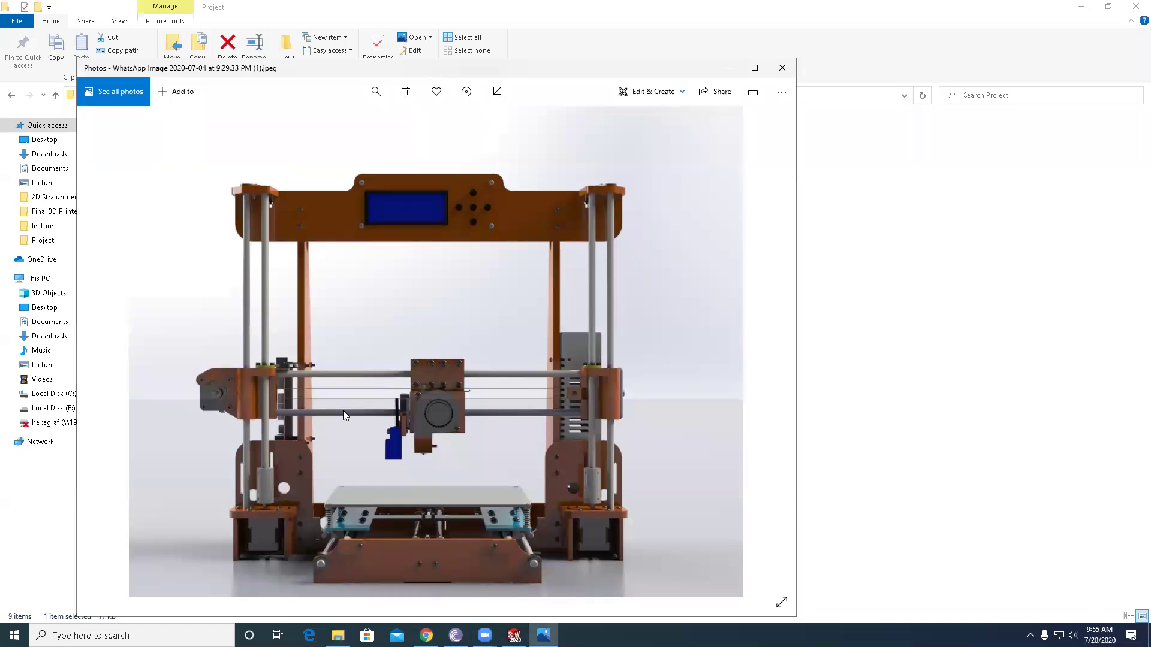
key("Left")
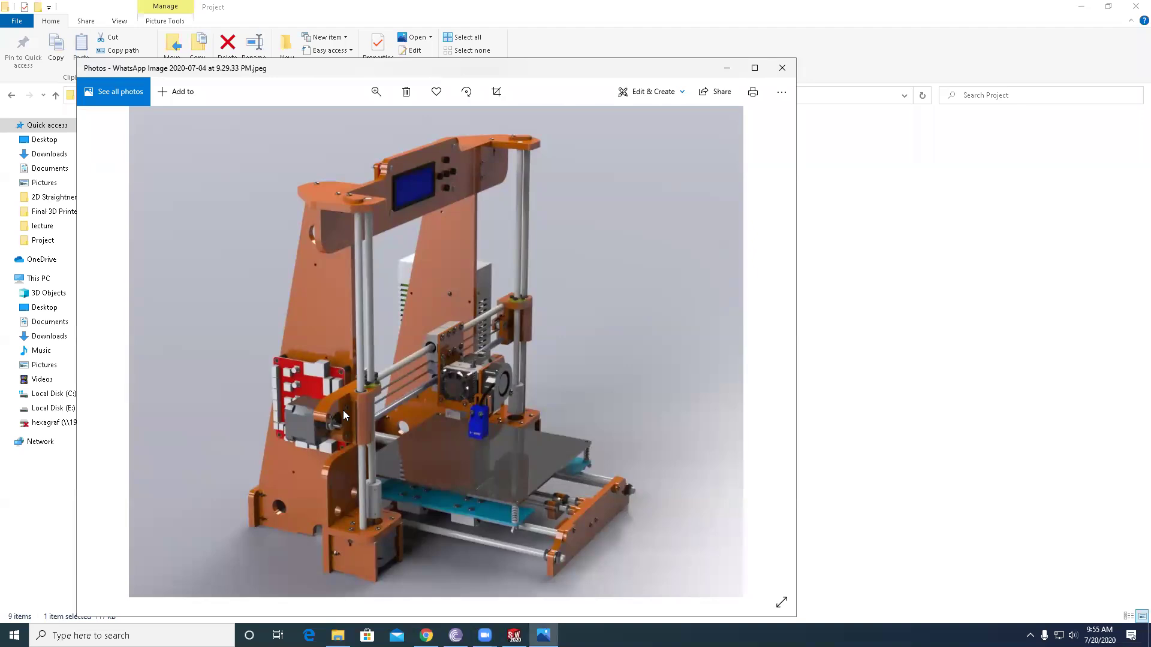
scroll(344, 414, "up", 1)
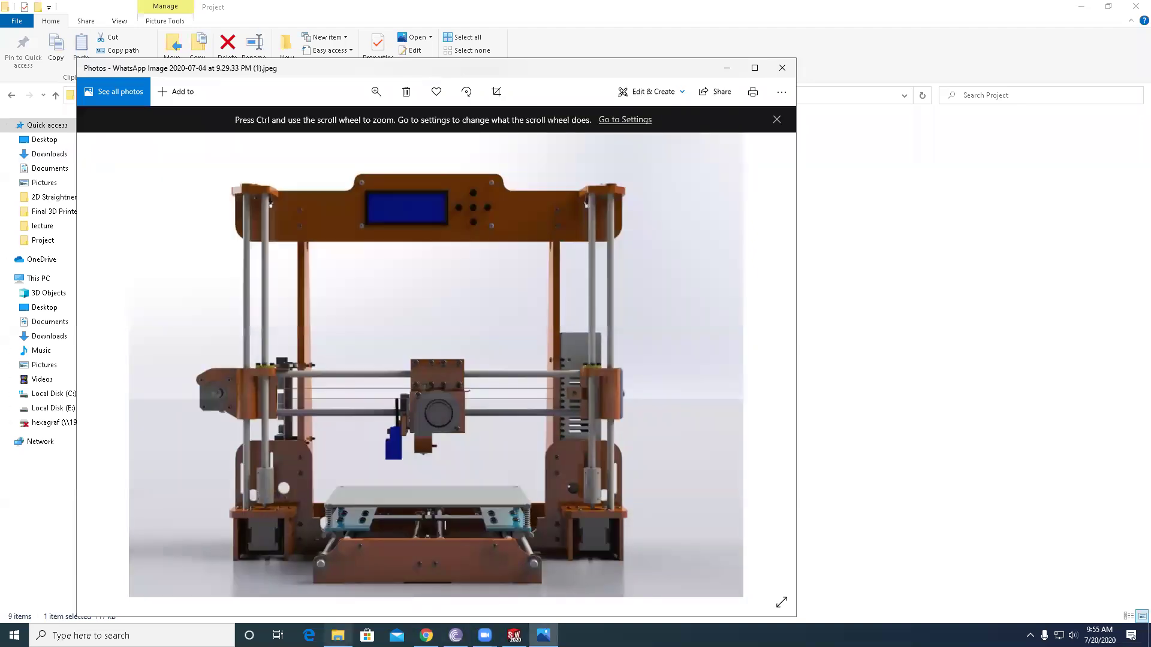
- Open the Anet A8 assembly from the 3D Printer folder inside lecture in SOLIDWORKS and rebuild it
left_click(338, 636)
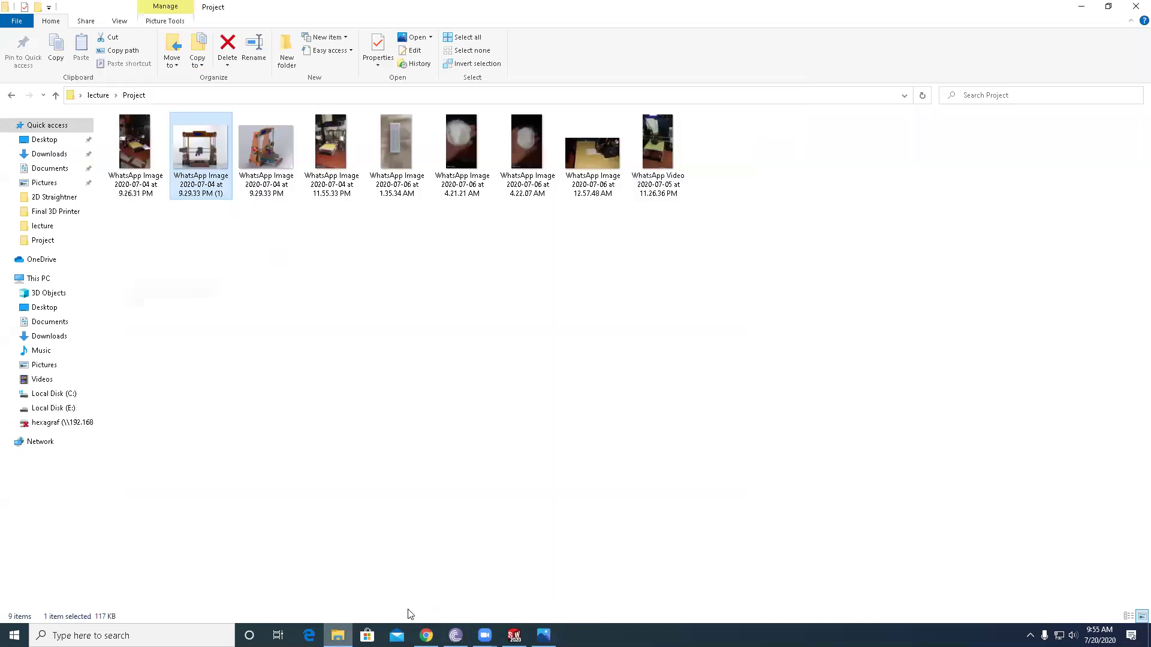
left_click(1082, 9)
left_click(727, 65)
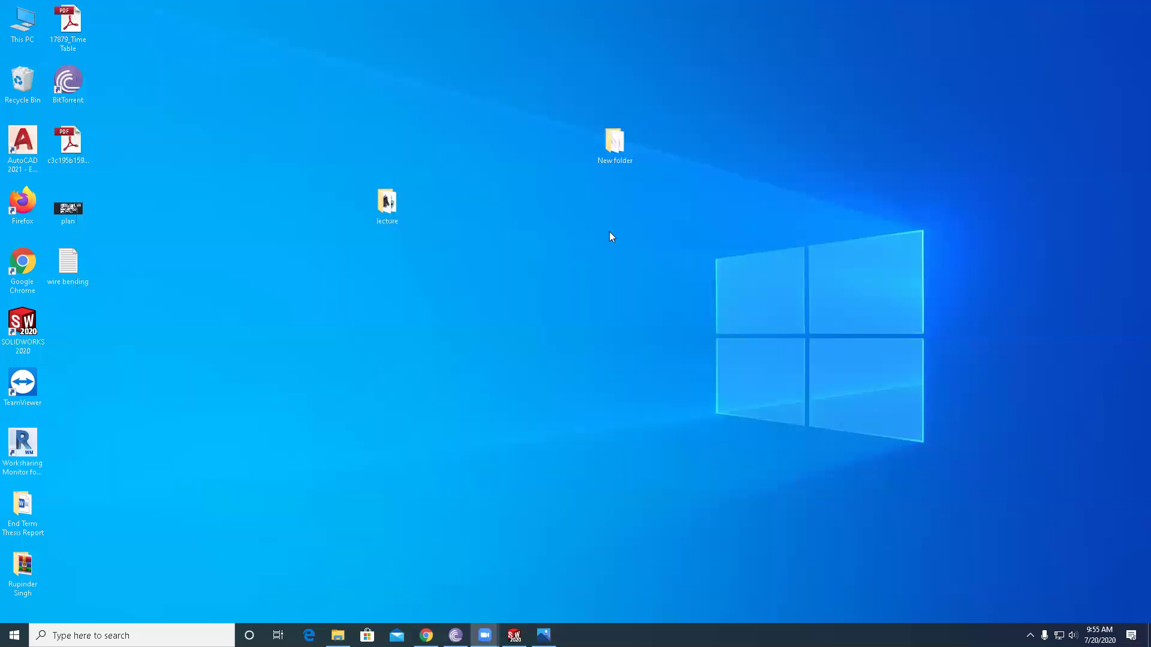
double_click(393, 201)
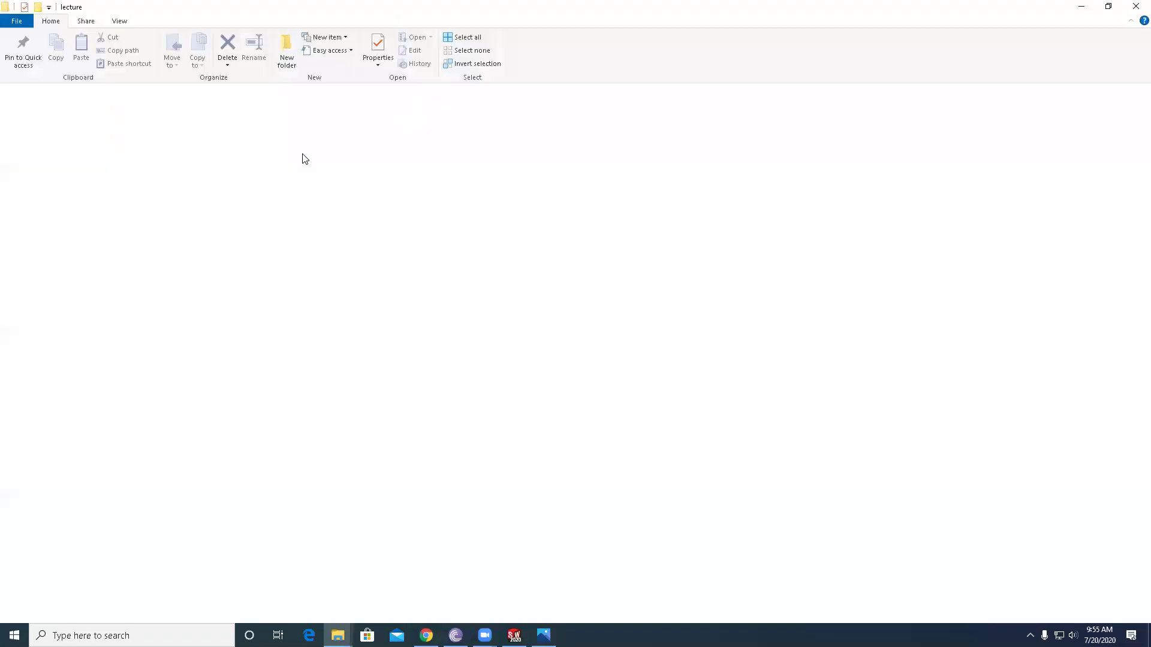
double_click(129, 136)
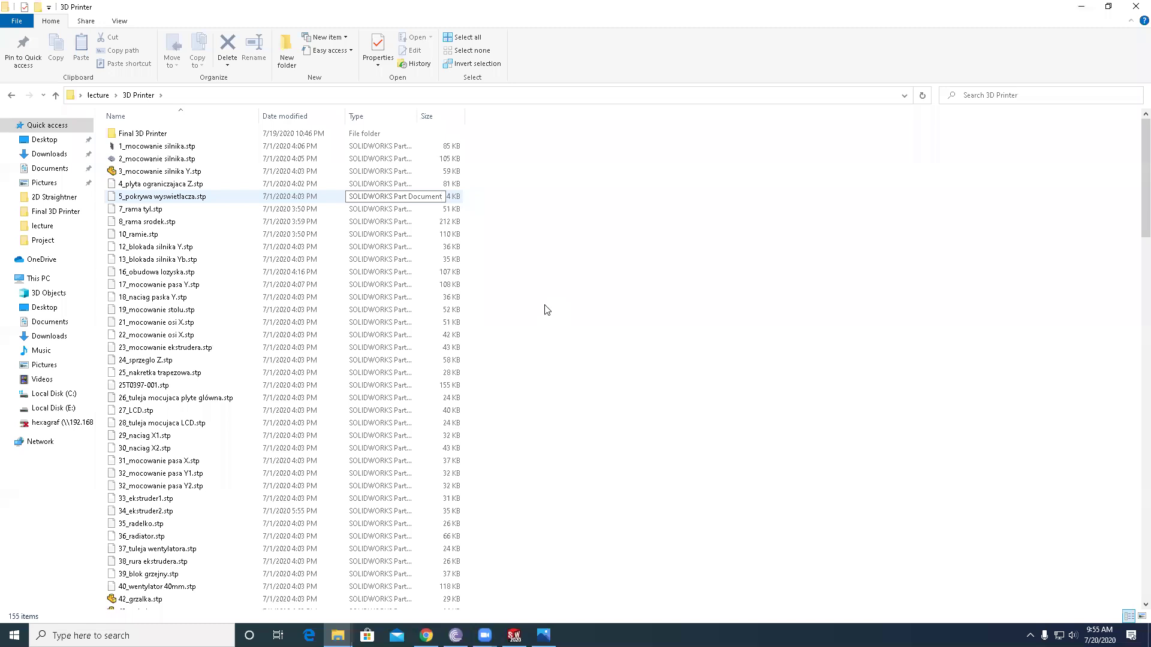
scroll(554, 317, "down", 3)
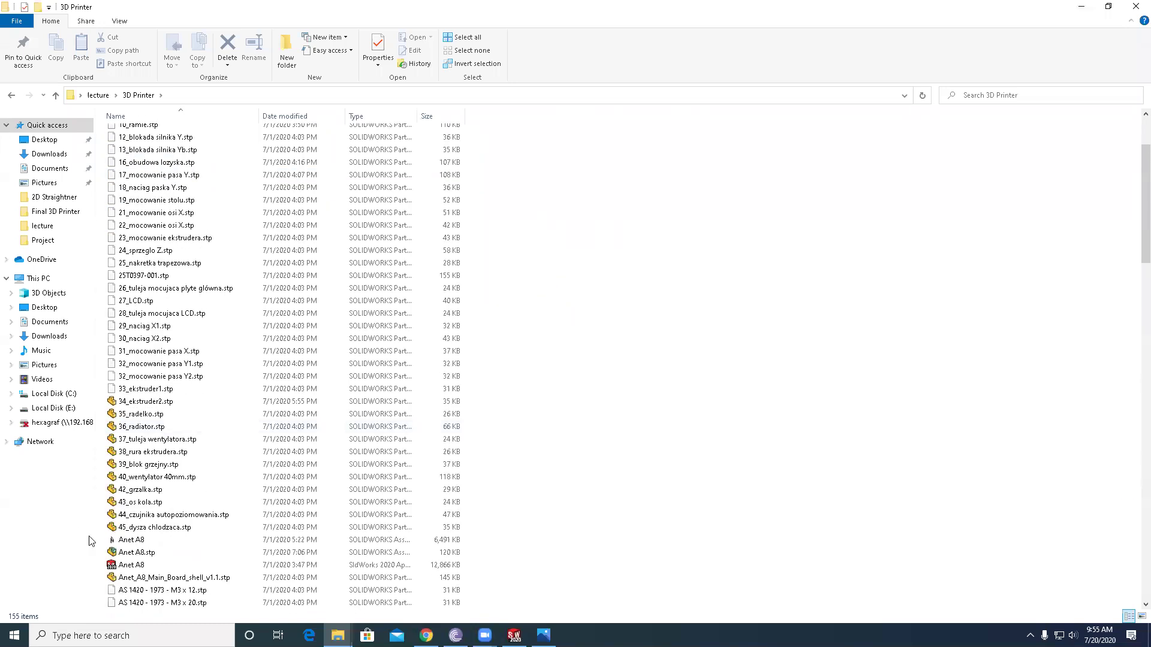
left_click_drag(134, 540, 544, 346)
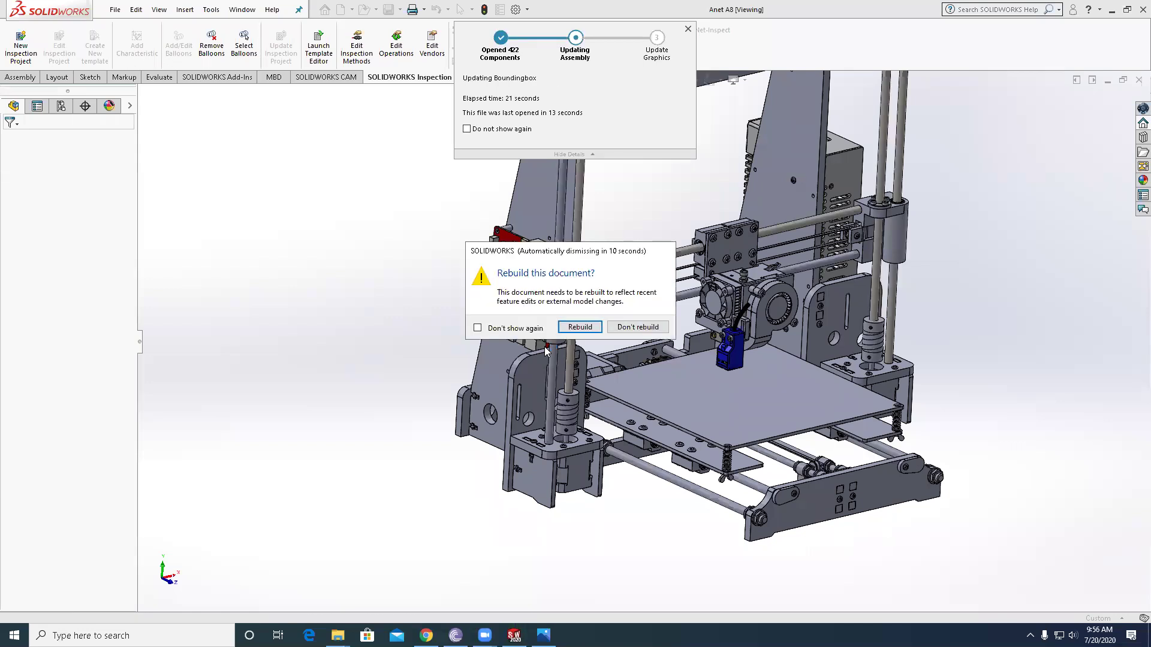
left_click(584, 325)
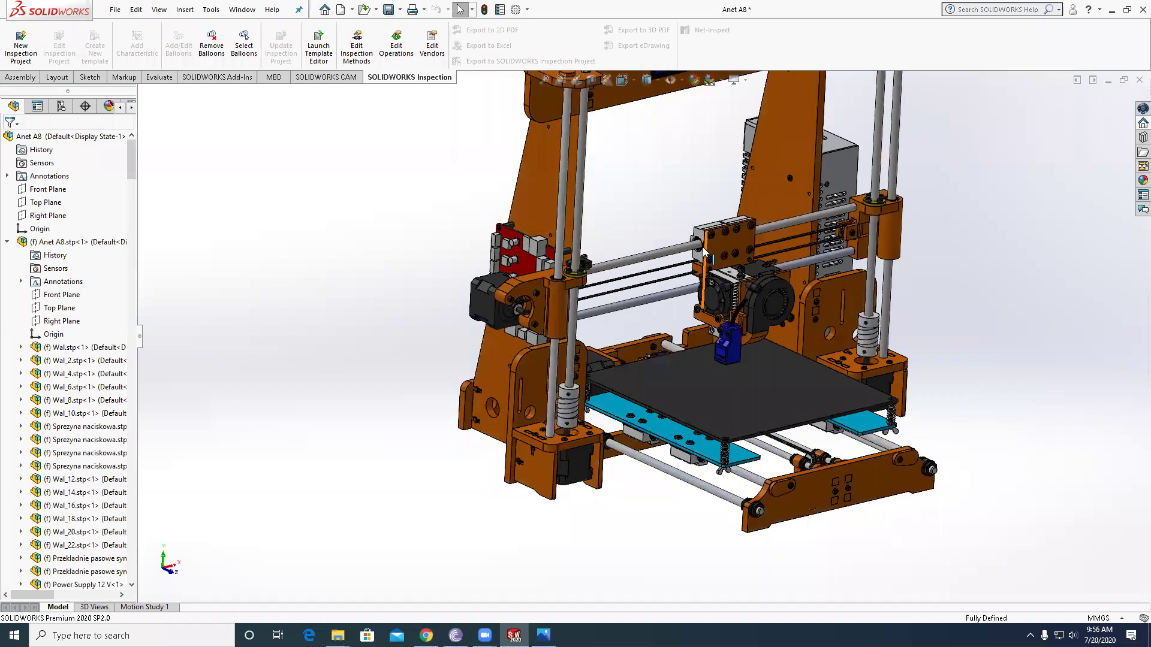
- Examine the Anet A8 printer's control board, heat bed, extruder carriage, cooling fans and LCD frame from several angles
scroll(631, 357, "down", 6)
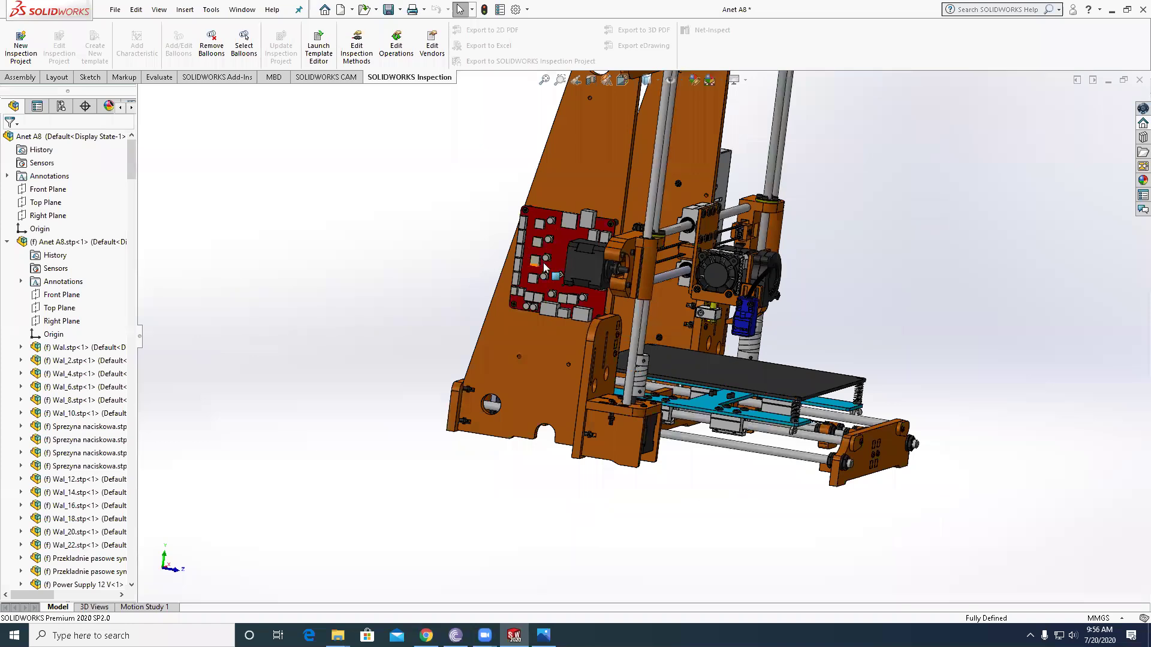
middle_click_drag(554, 276, 797, 389)
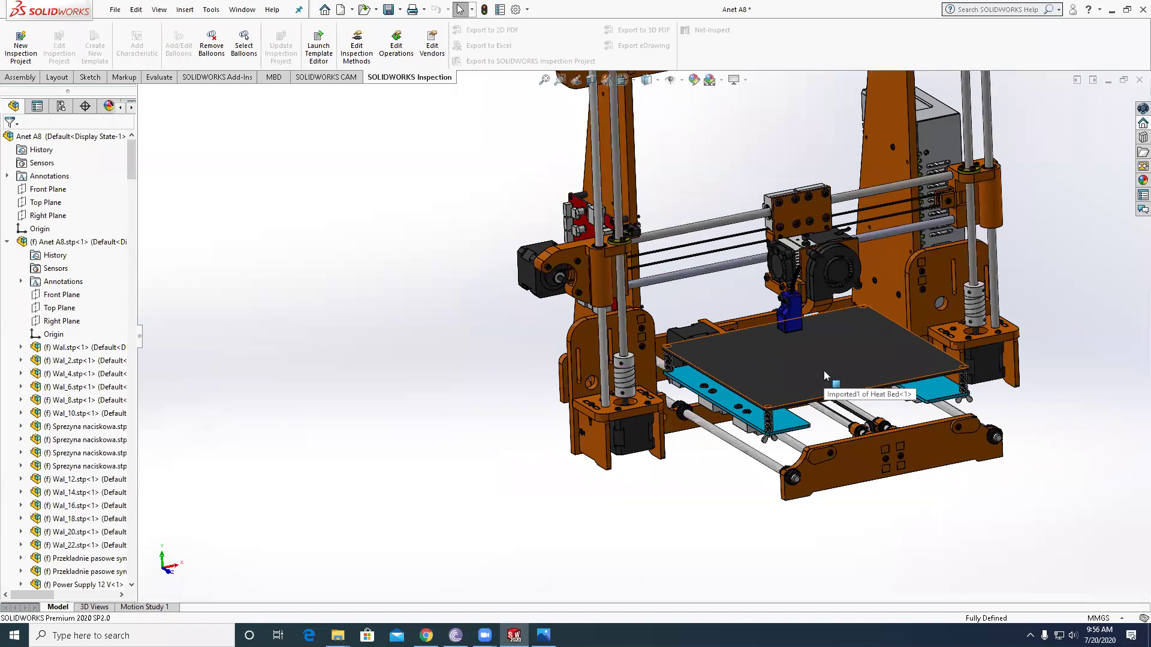
scroll(844, 273, "down", 6)
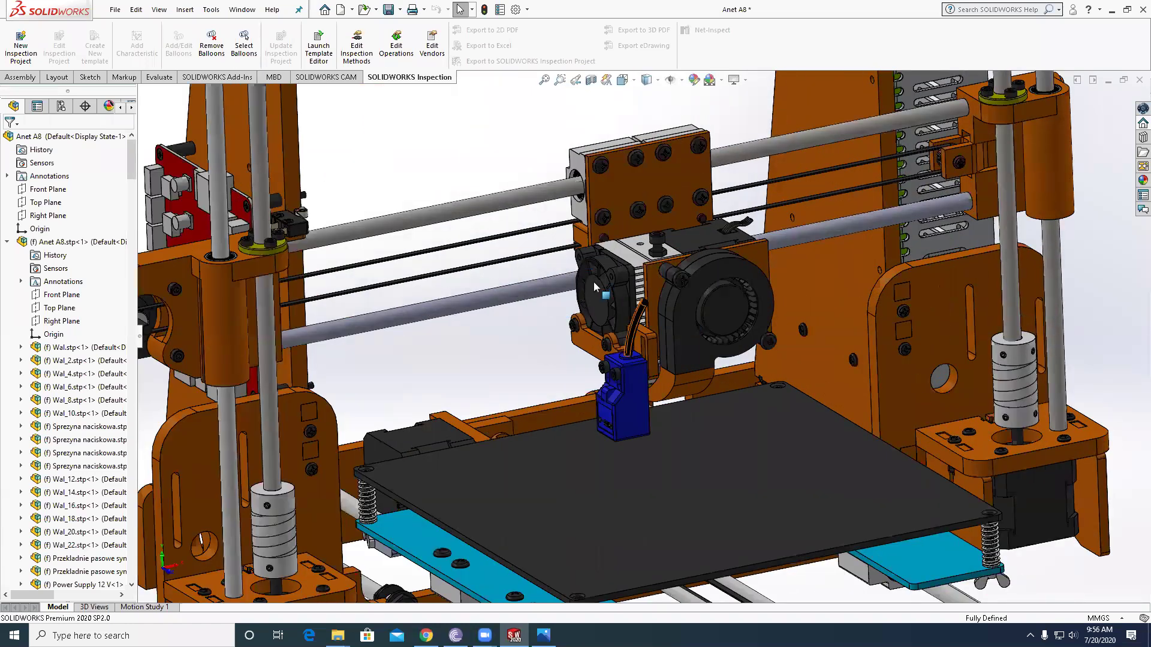
middle_click_drag(593, 282, 608, 288)
scroll(701, 289, "up", 4)
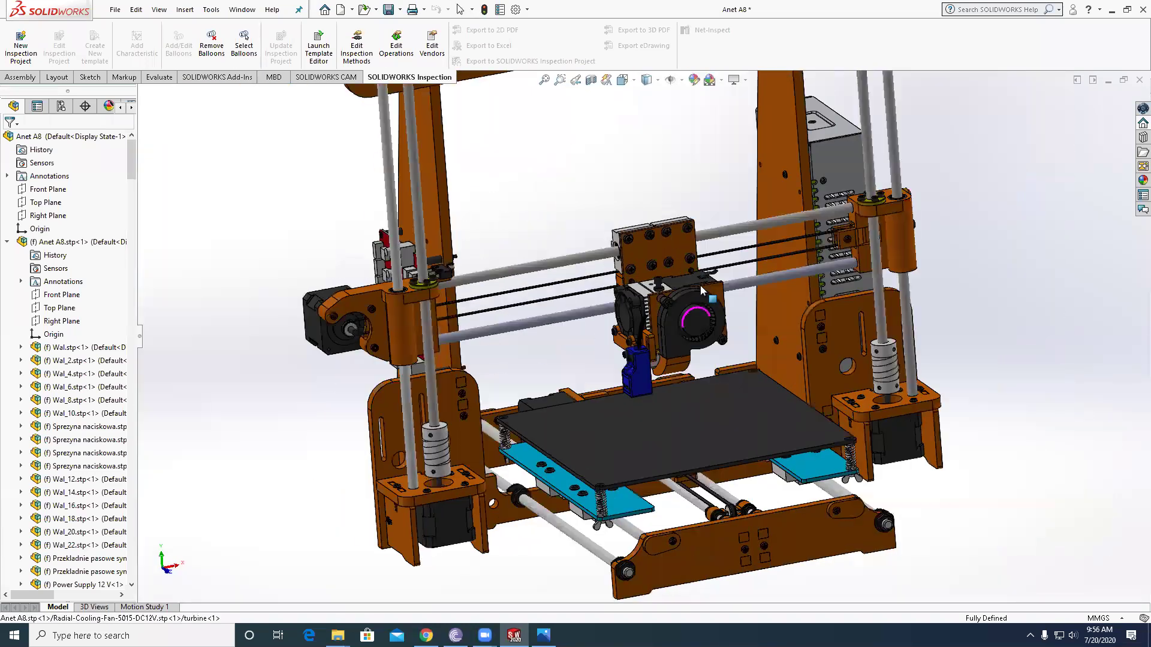
scroll(816, 245, "up", 5)
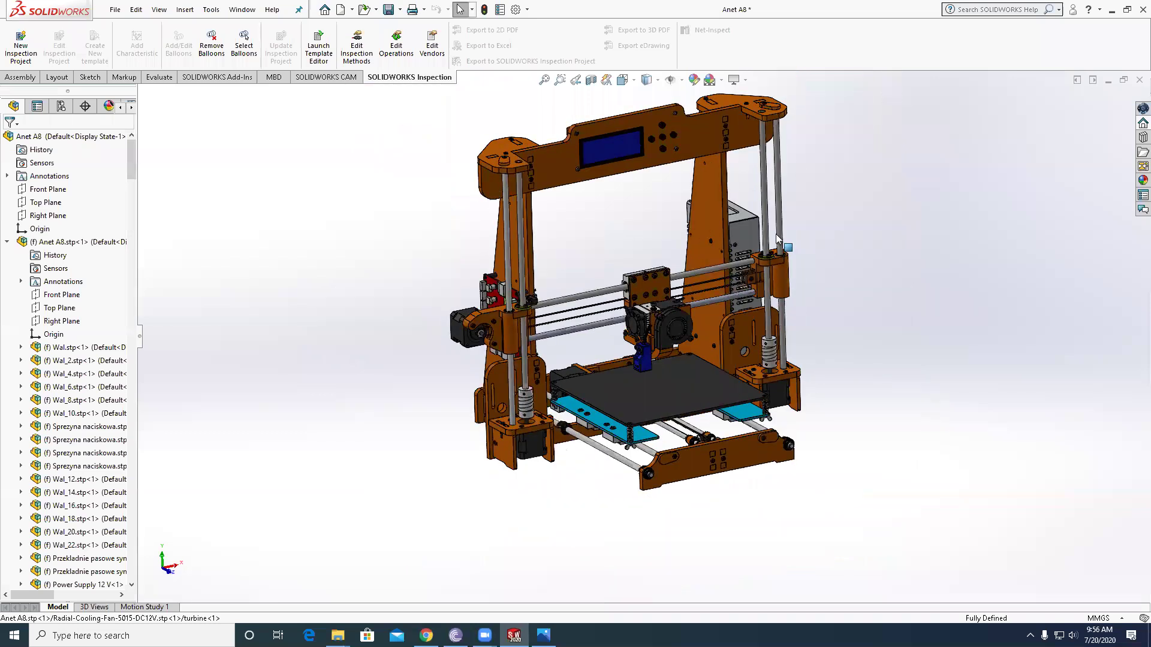
middle_click_drag(777, 238, 573, 353)
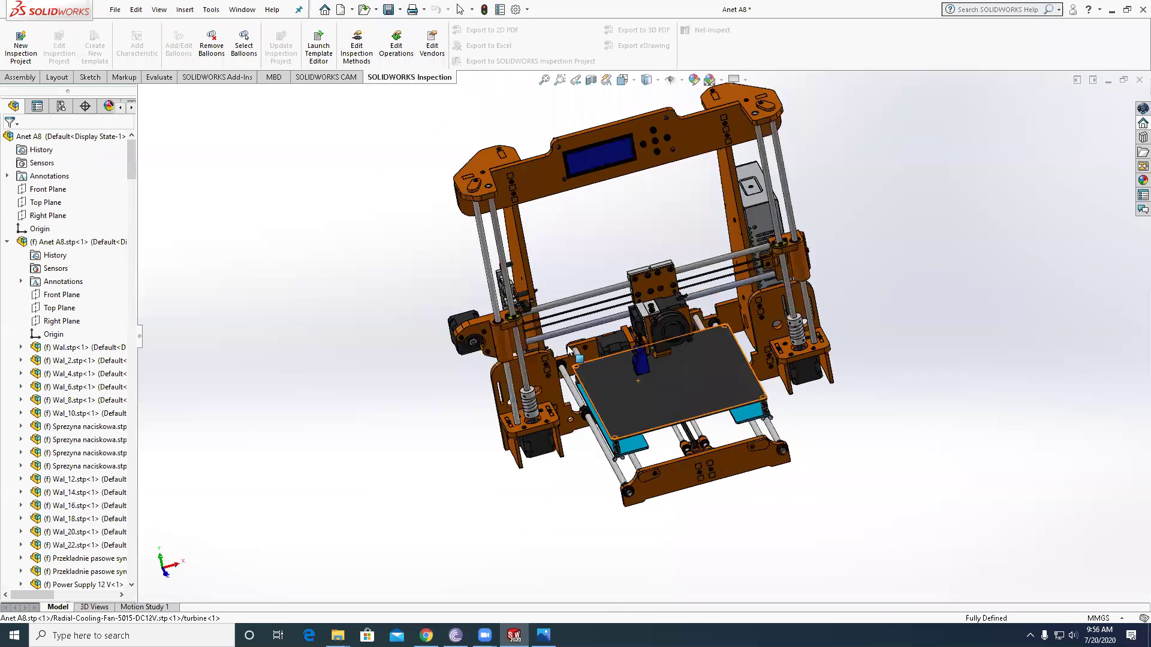
middle_click_drag(713, 258, 679, 214)
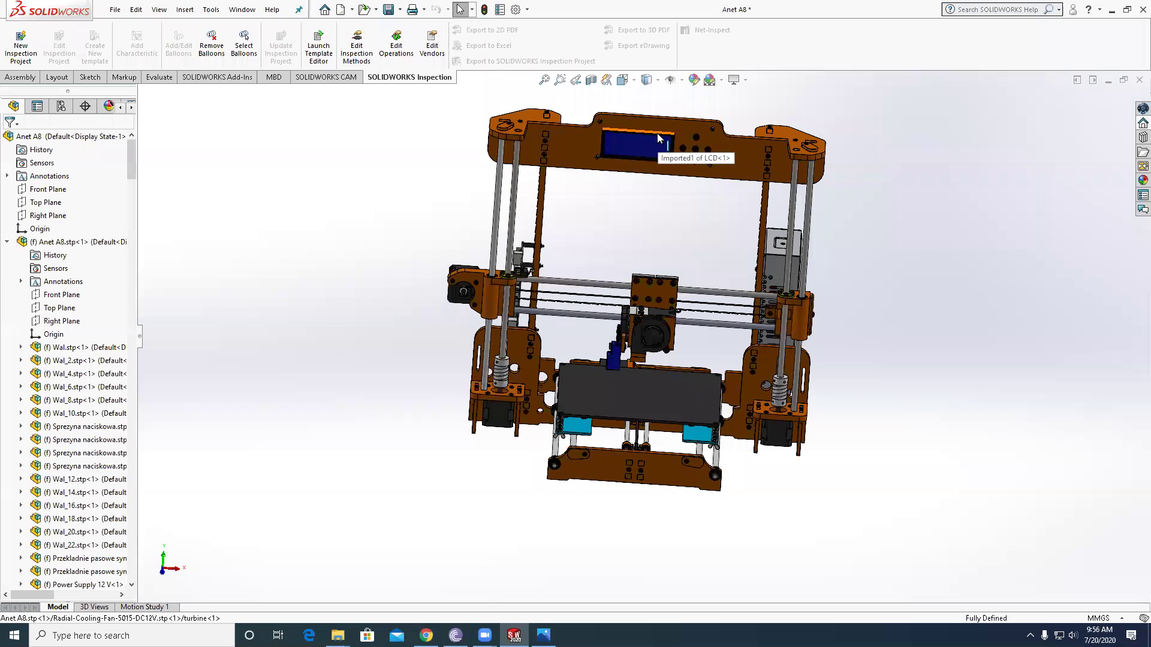
middle_click_drag(674, 195, 629, 275)
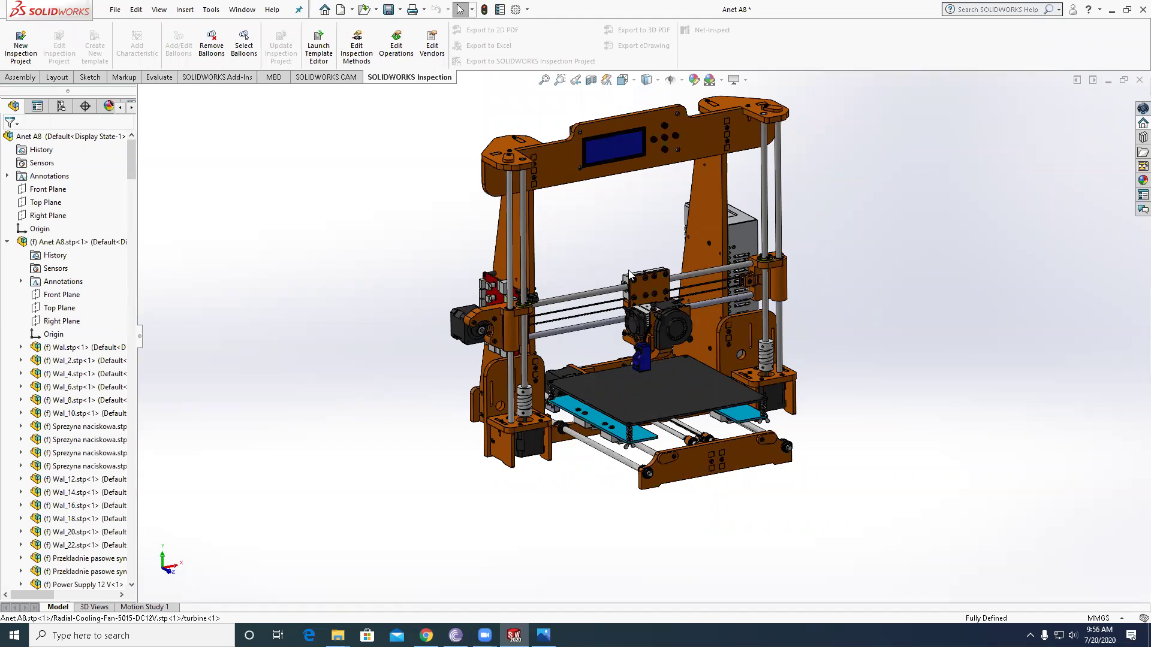
- Switch to Photos and browse the Project images of the printer renders, the built printer and its printed parts, with the window maximized
left_click(543, 636)
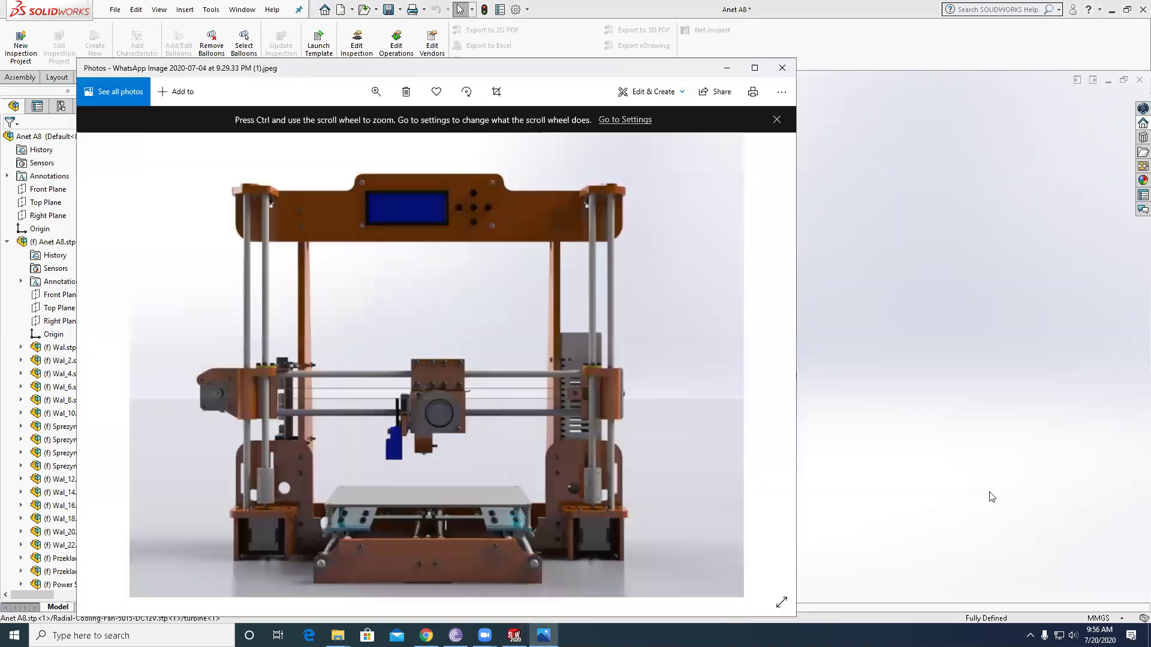
left_click(766, 352)
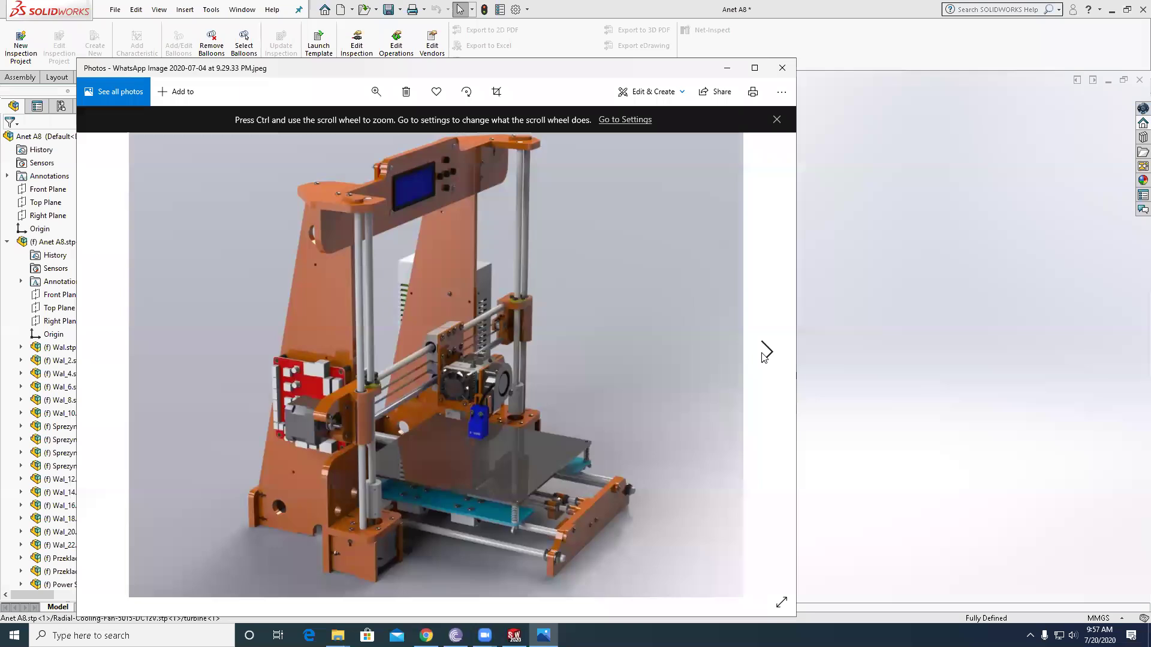
left_click(766, 352)
left_click(755, 68)
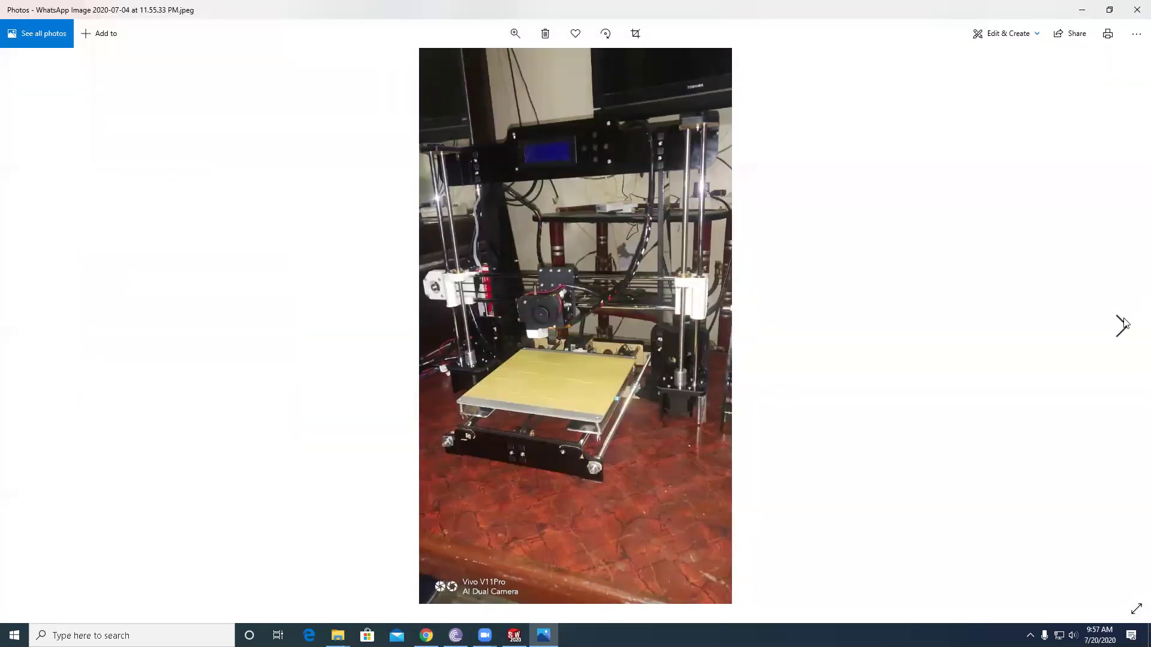
left_click(1122, 326)
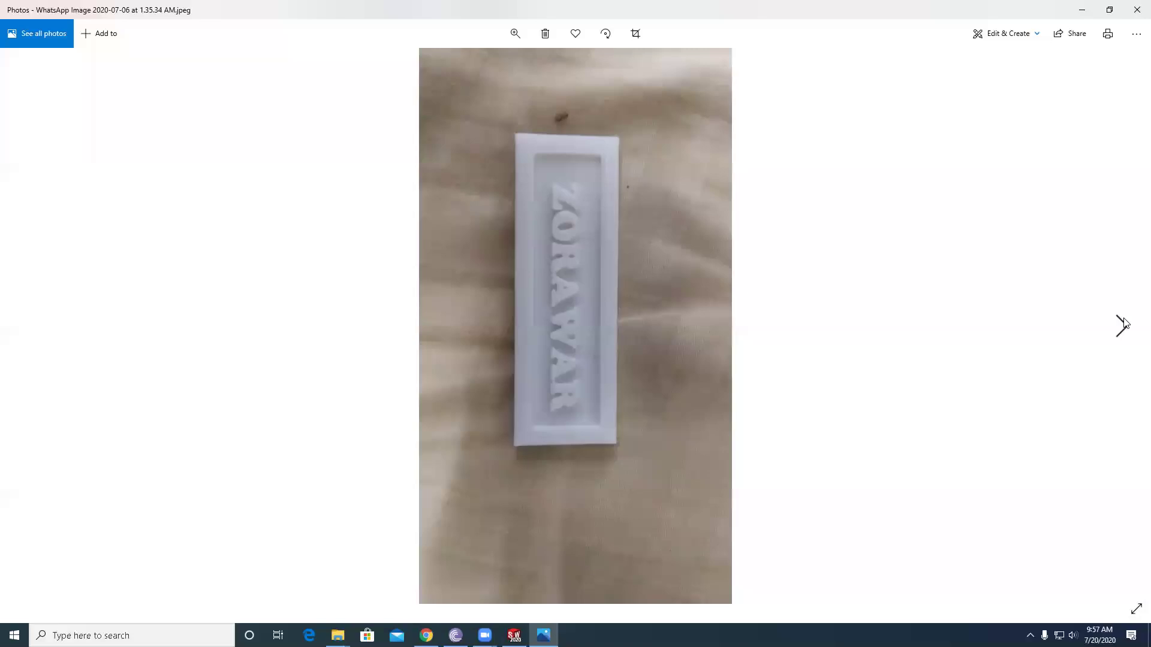
left_click(1122, 325)
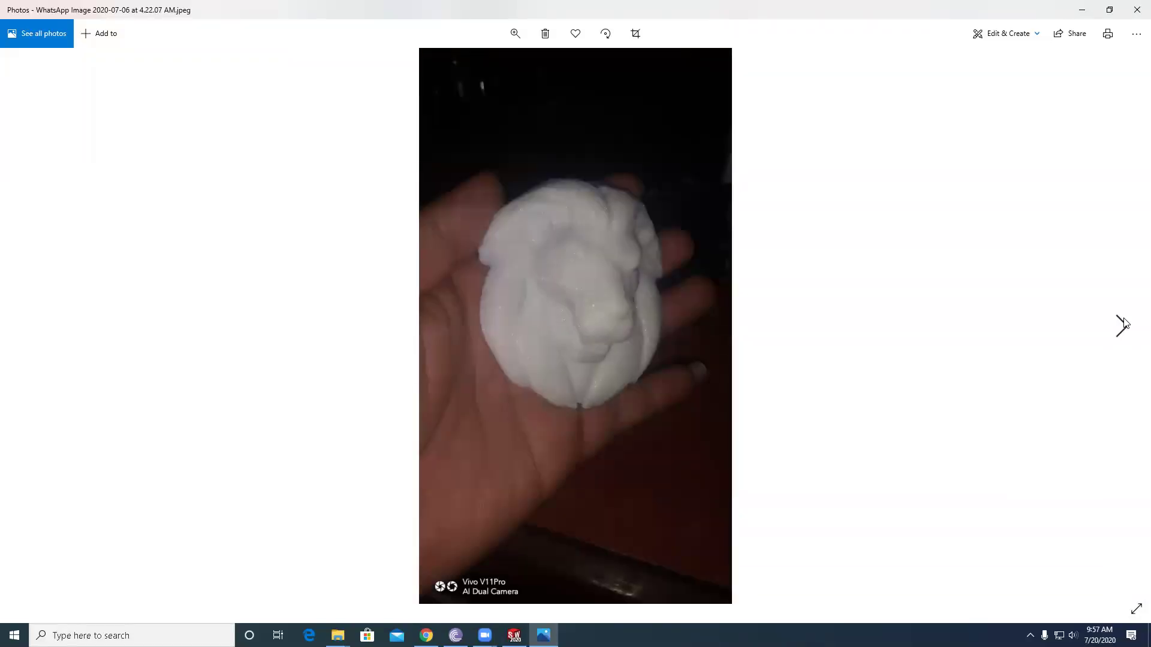
left_click(1122, 326)
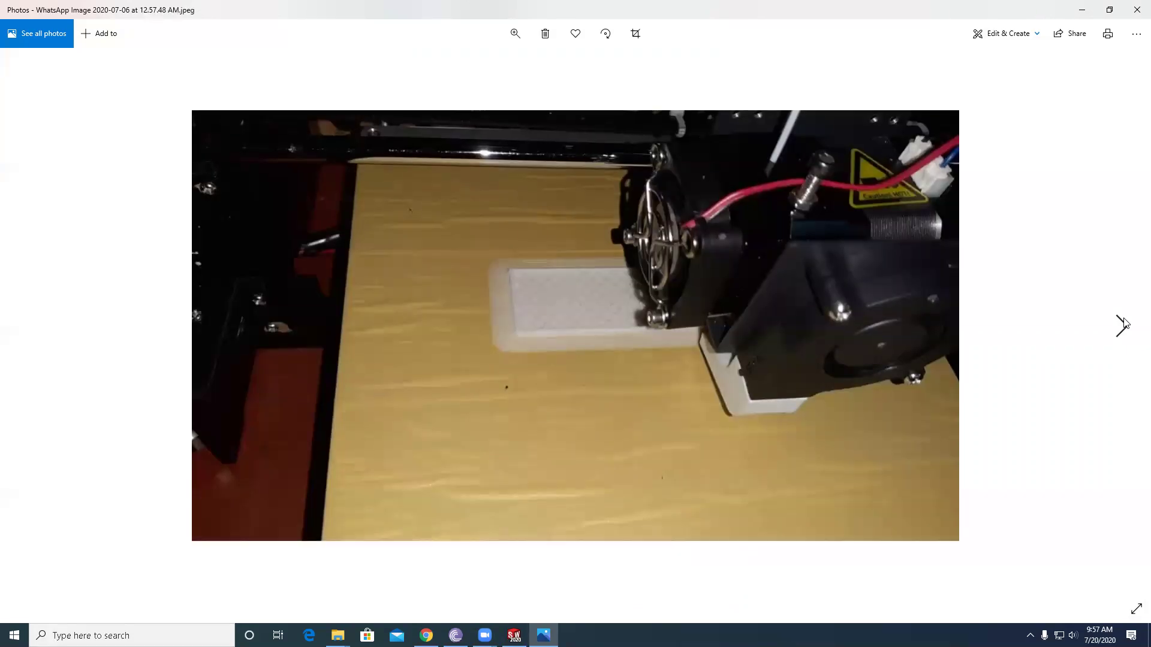
left_click(1121, 326)
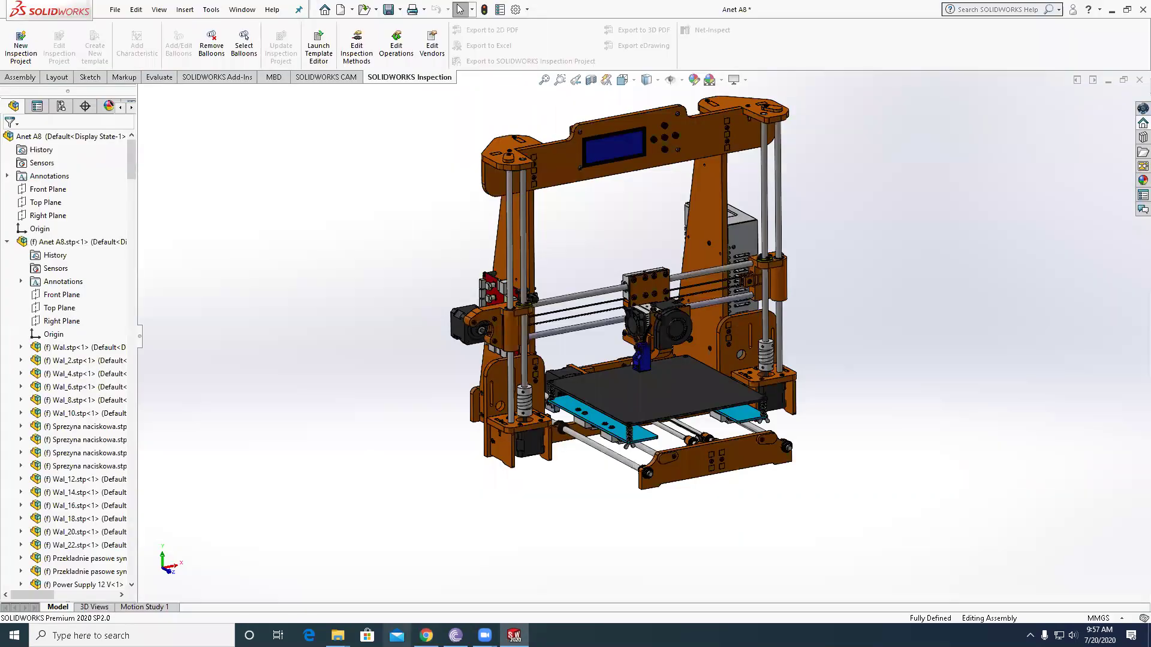
- Switch to File Explorer and view the built printer's photo WhatsApp Image 2020-07-04 at 9.26.31 PM from the Project folder
mouse_move(338, 636)
left_click(277, 583)
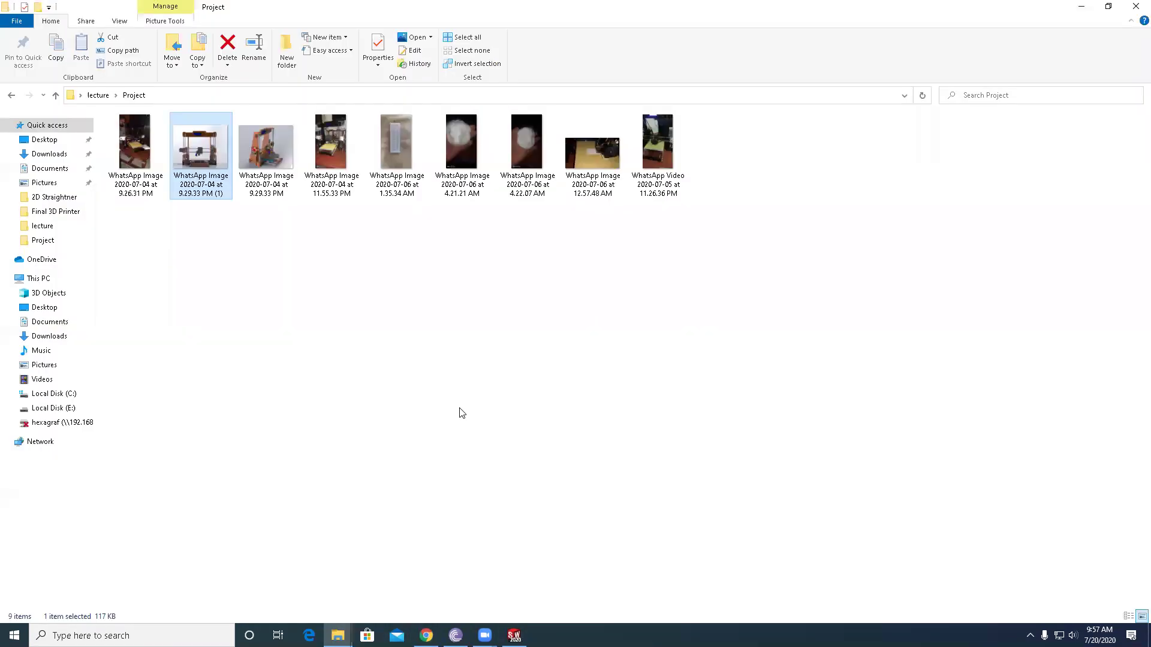
double_click(138, 157)
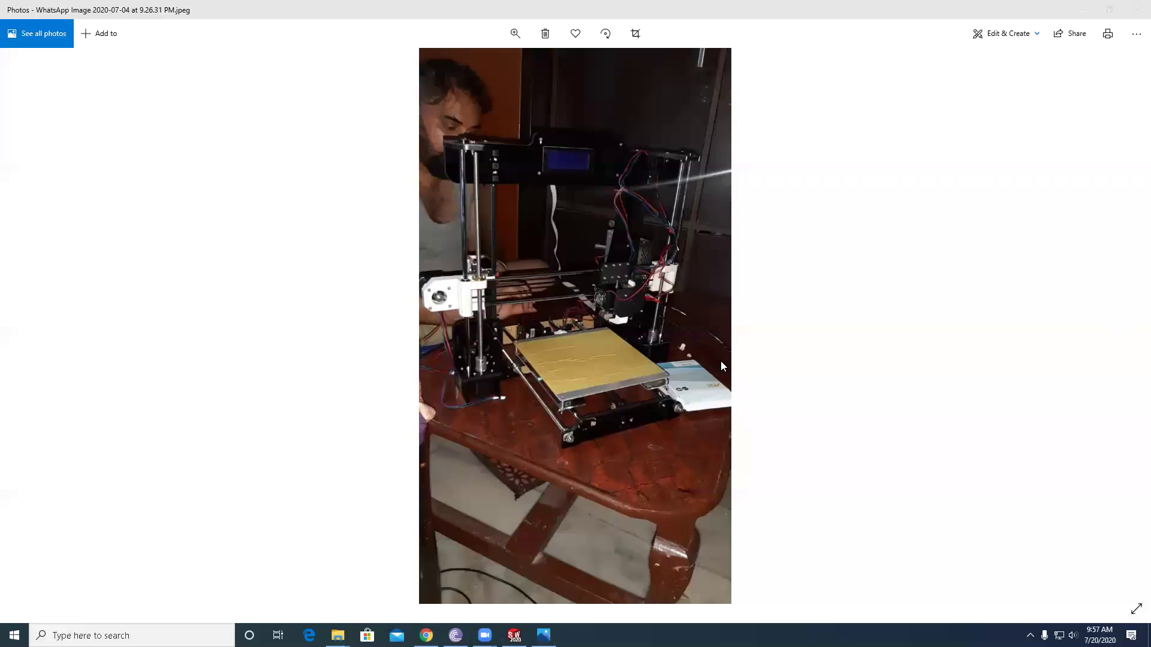
left_click(1135, 11)
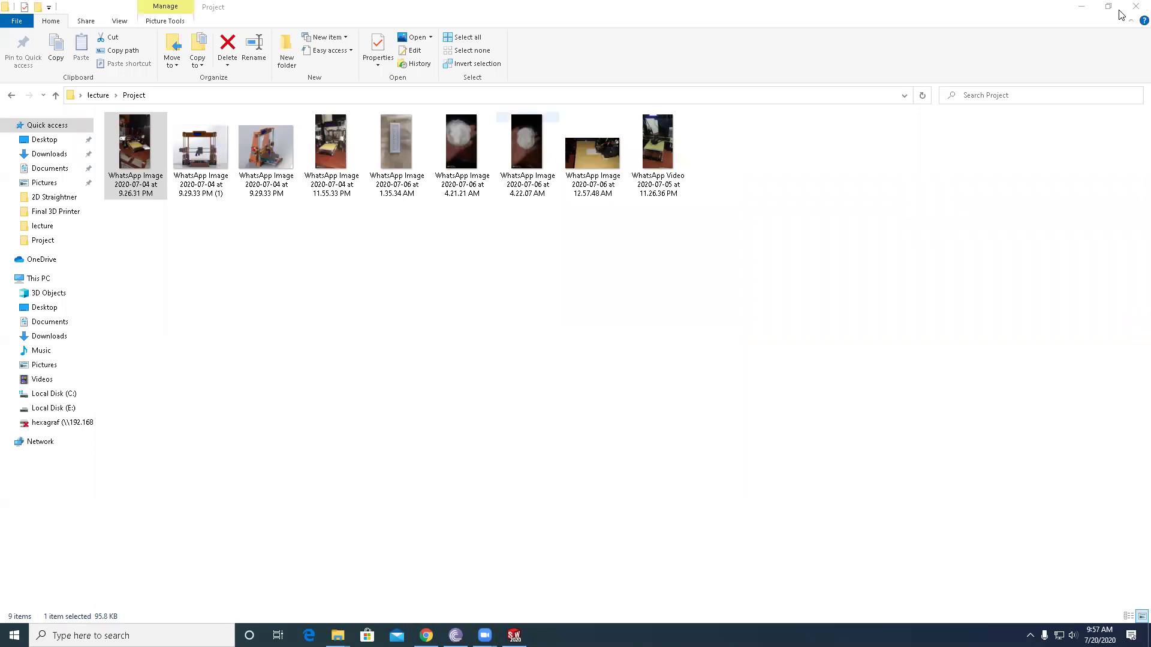
- Play WhatsApp Video 2020-07-05 at 11.26.36 PM of the running printer with the sound muted, and close the player
left_click(650, 281)
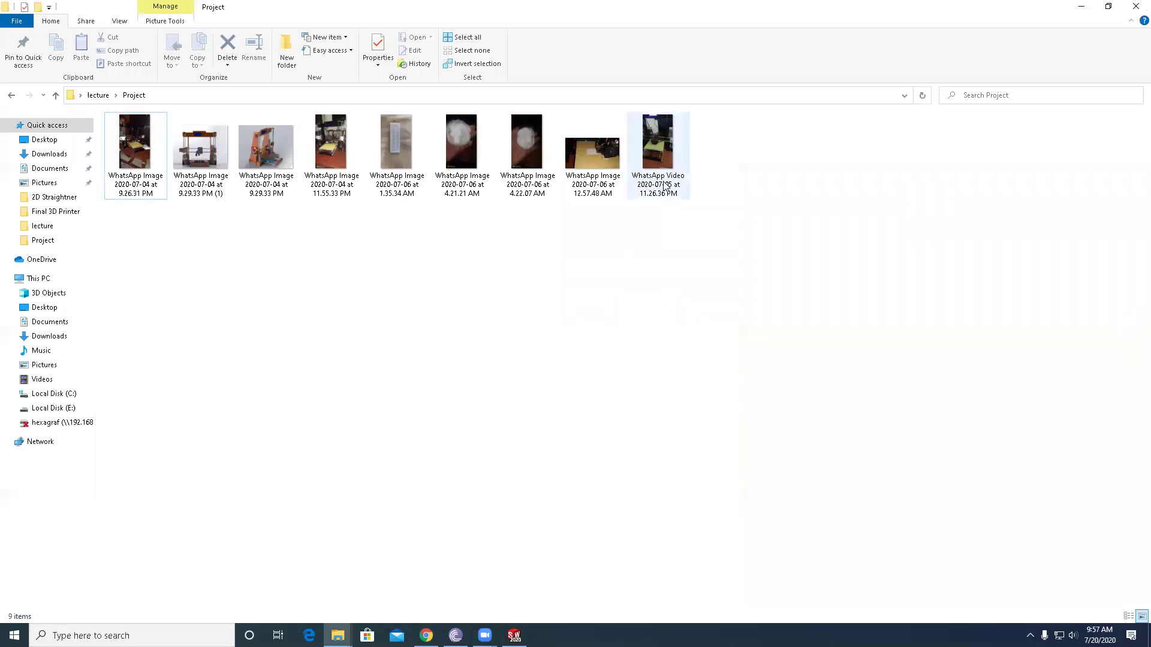
double_click(657, 144)
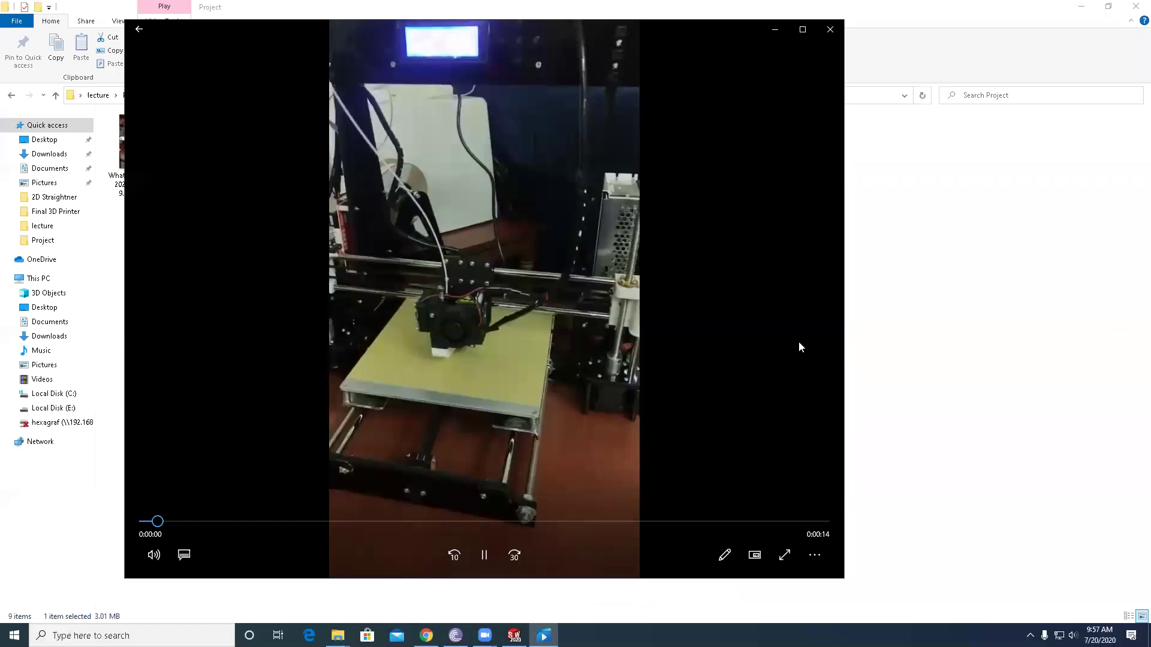
left_click(154, 555)
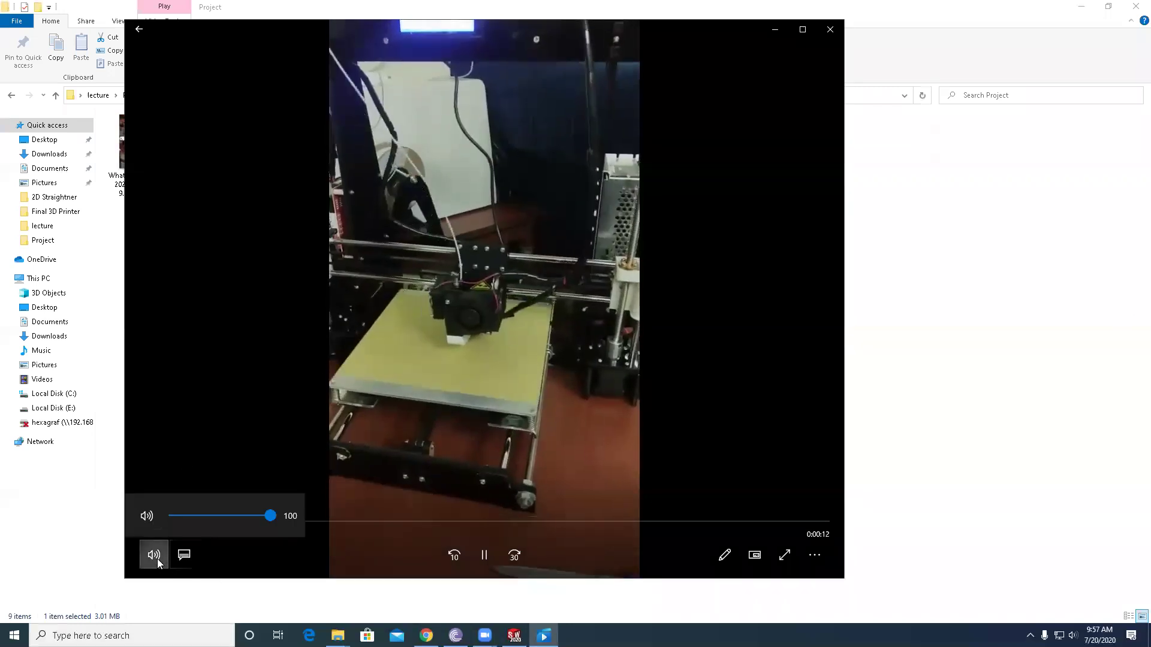
left_click(144, 518)
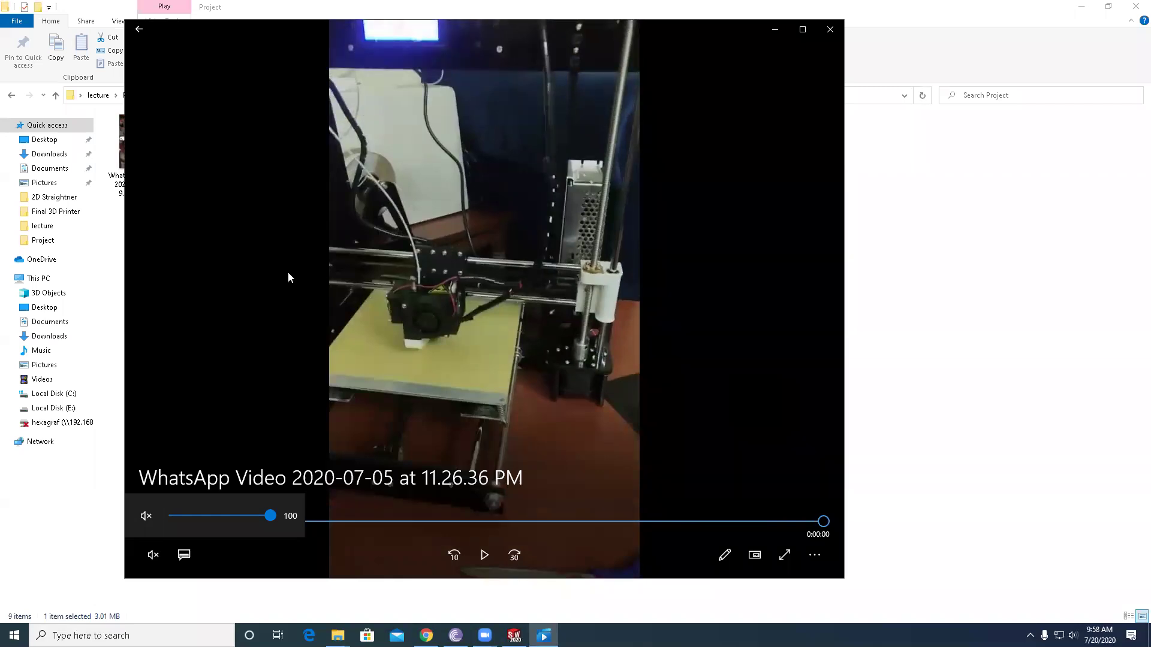
left_click(485, 555)
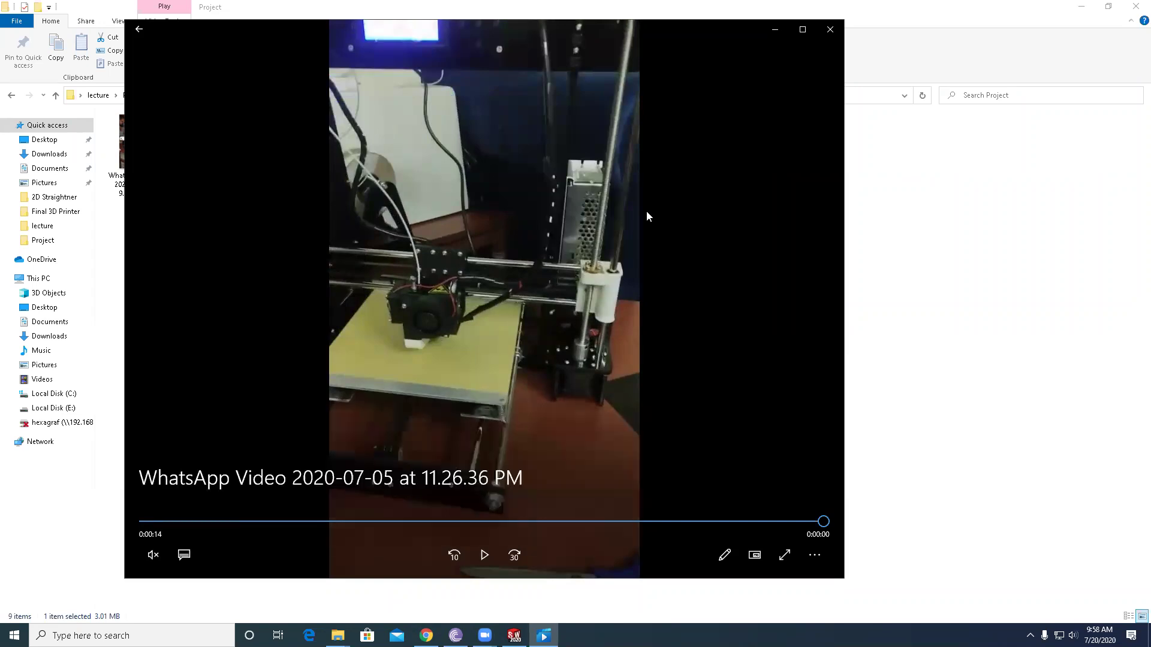
key("alt+F4")
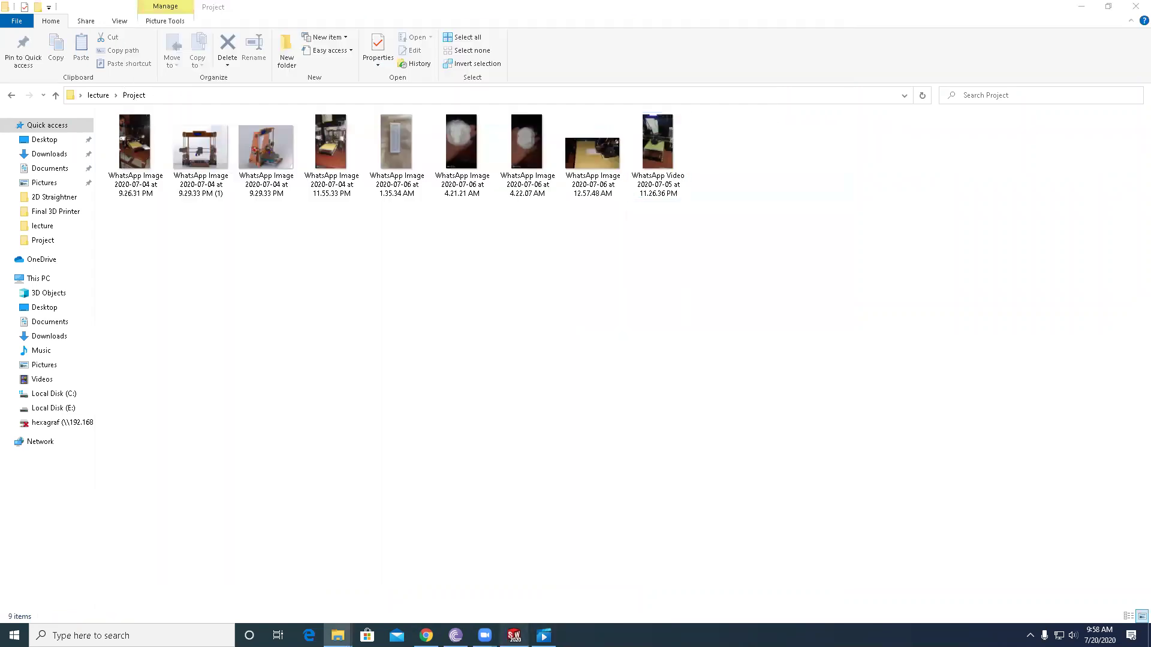
- Switch to SOLIDWORKS, create a drawing from the Anet A8 assembly and place its front view in the lower-left part of the sheet
left_click(514, 636)
middle_click_drag(480, 480, 398, 419)
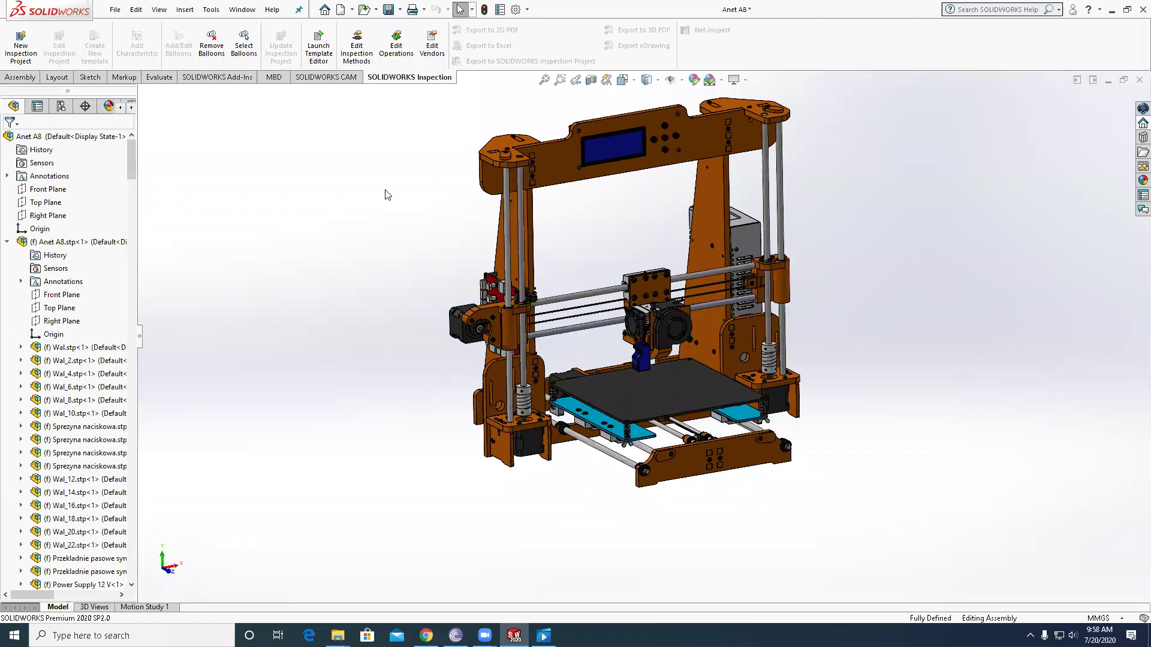
left_click(114, 9)
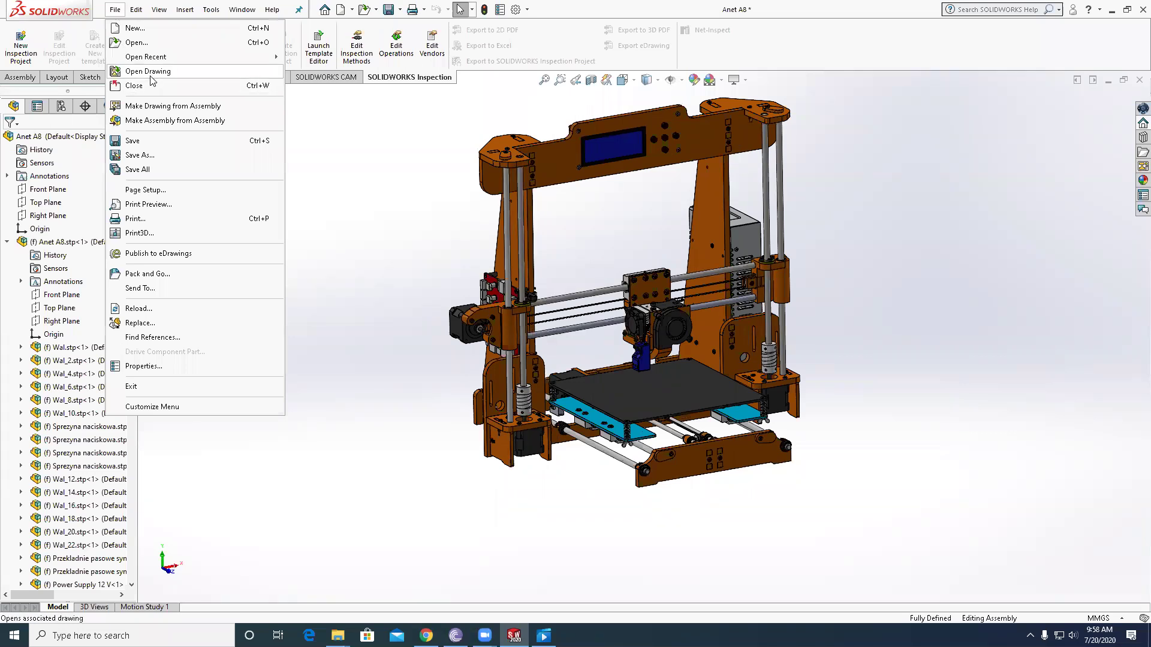
left_click(154, 106)
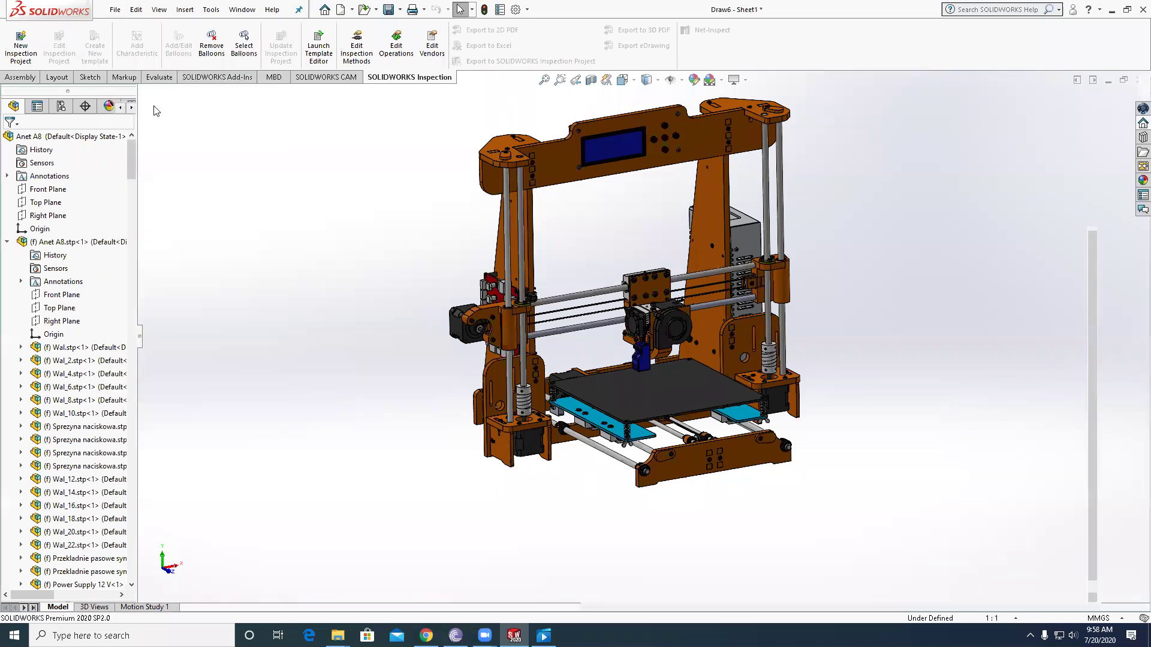
left_click(599, 390)
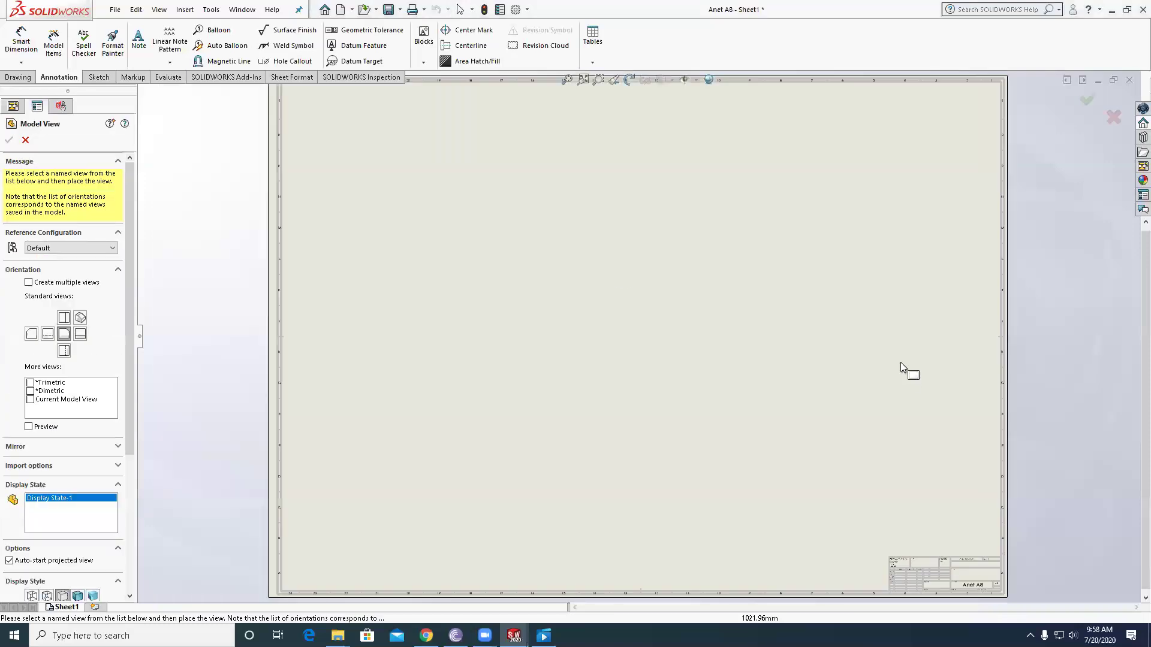
left_click(487, 263)
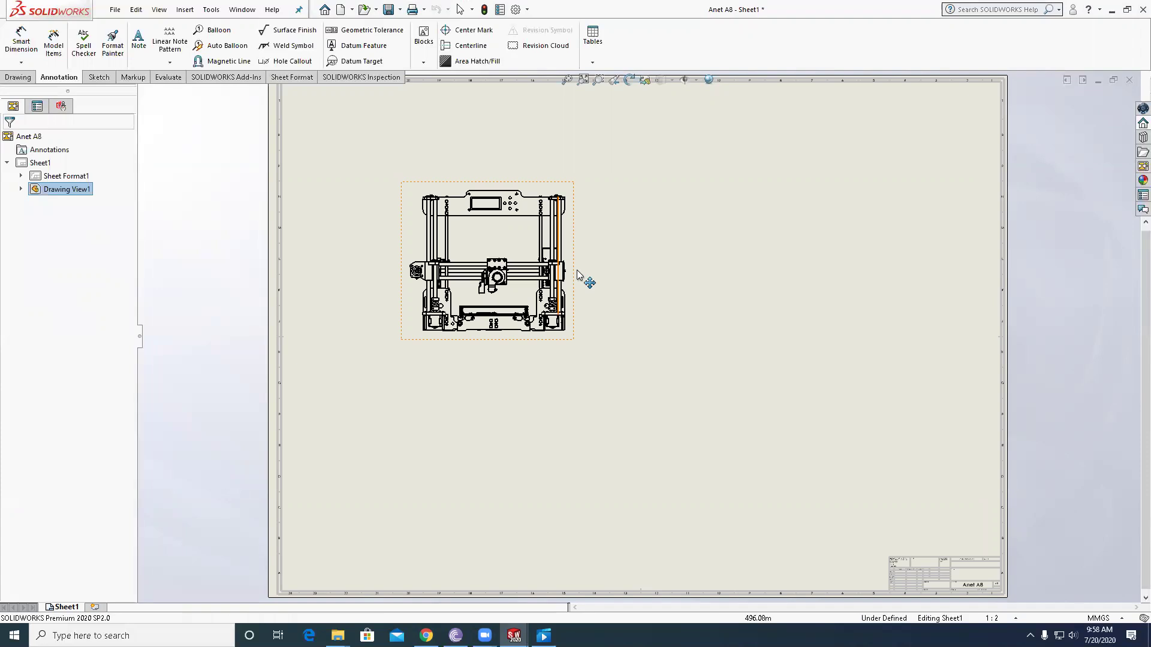
left_click_drag(569, 405, 563, 537)
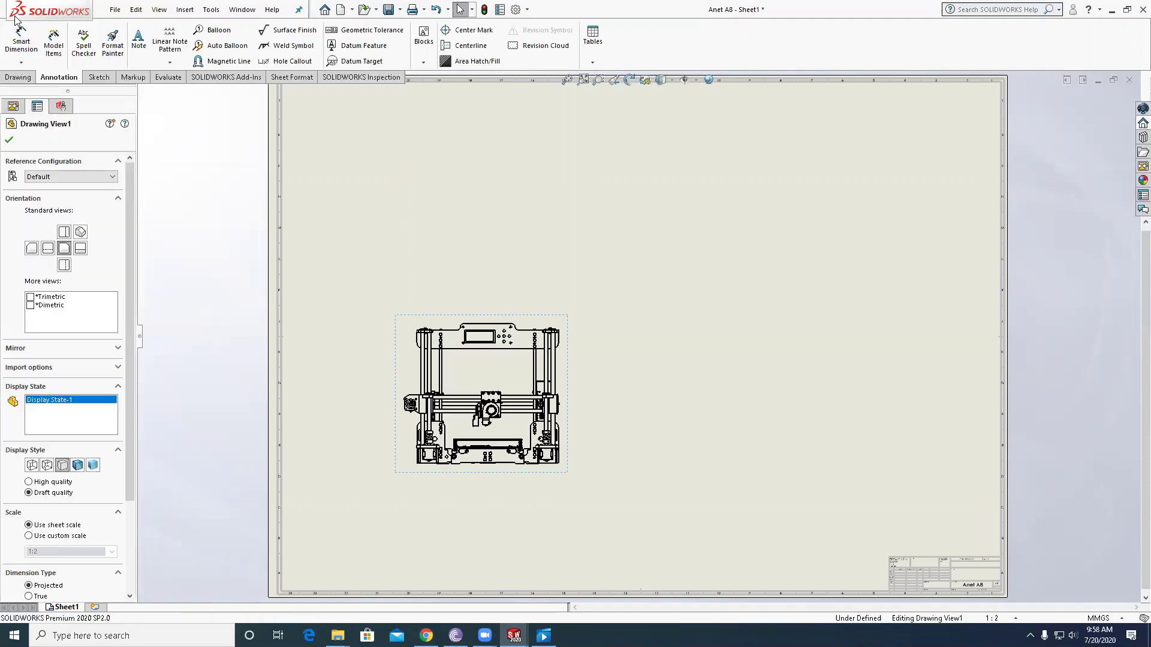
- Add projected top, right-side and isometric views of the printer from the front view
left_click(23, 77)
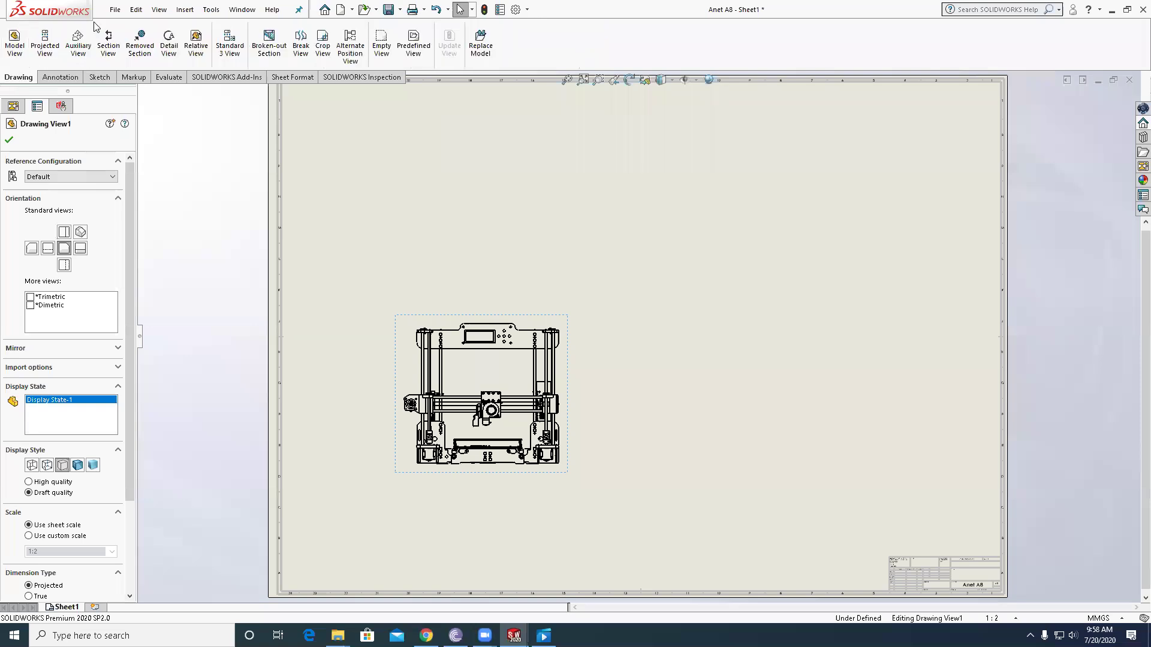
left_click(42, 53)
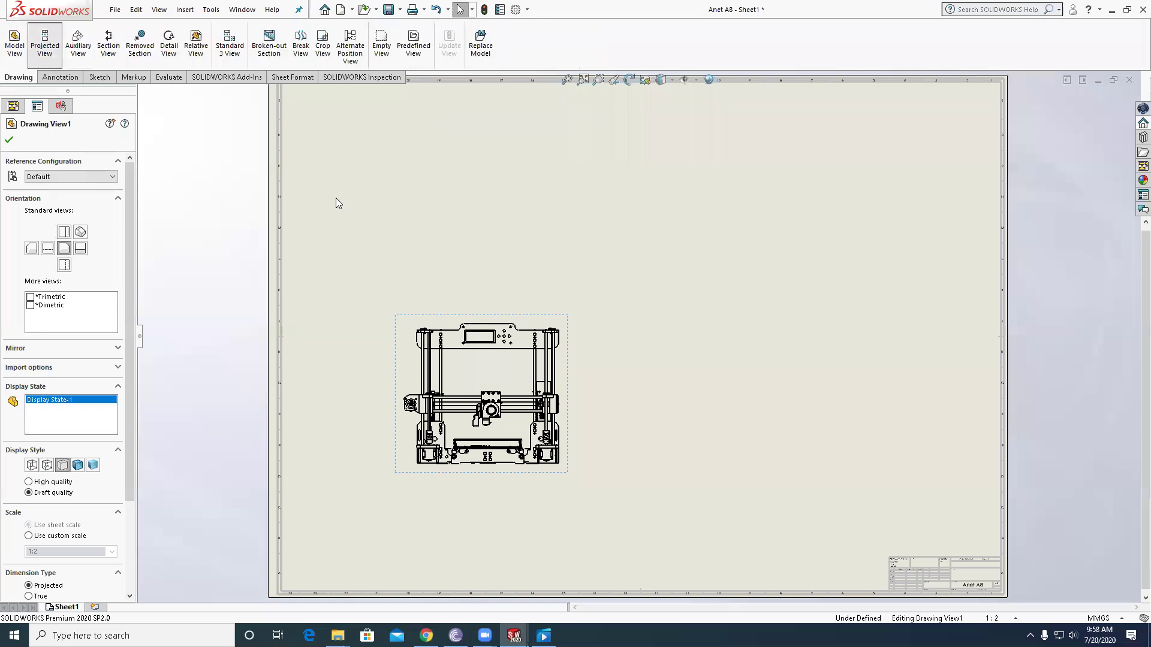
left_click(486, 174)
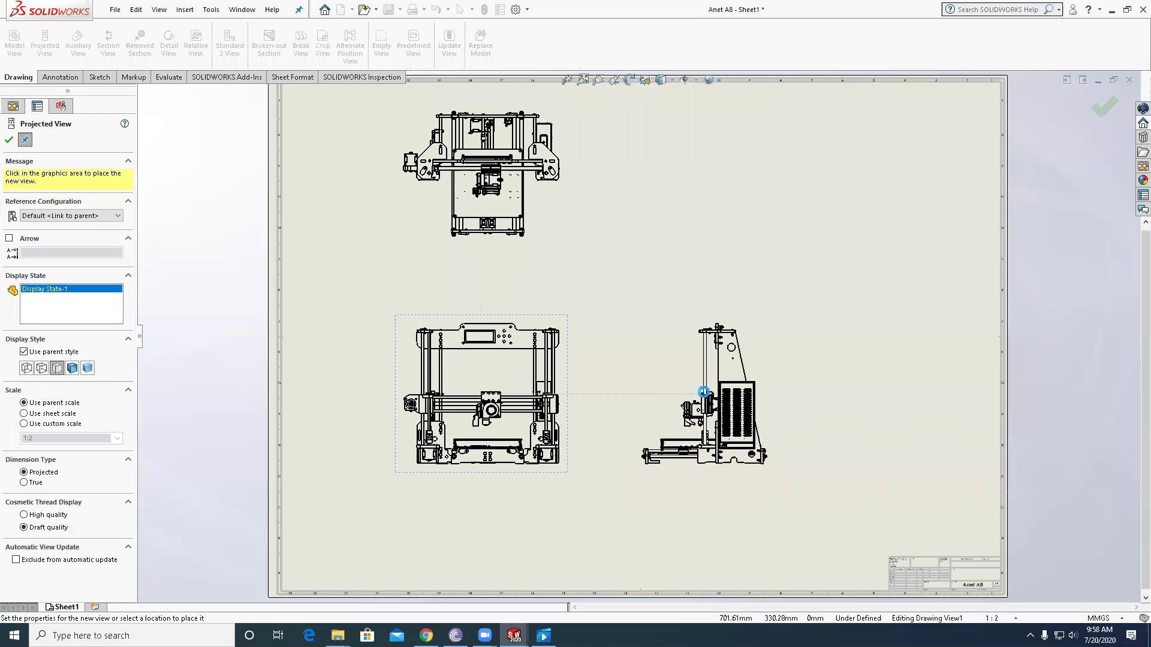
left_click(709, 343)
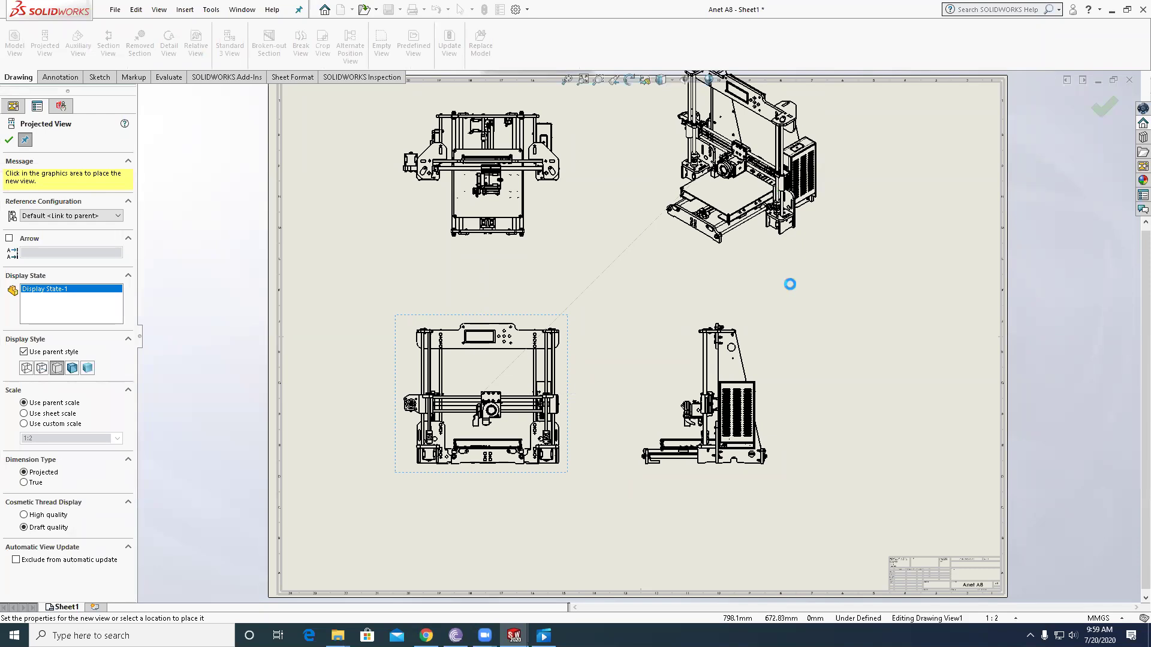
left_click(791, 282)
left_click(800, 268)
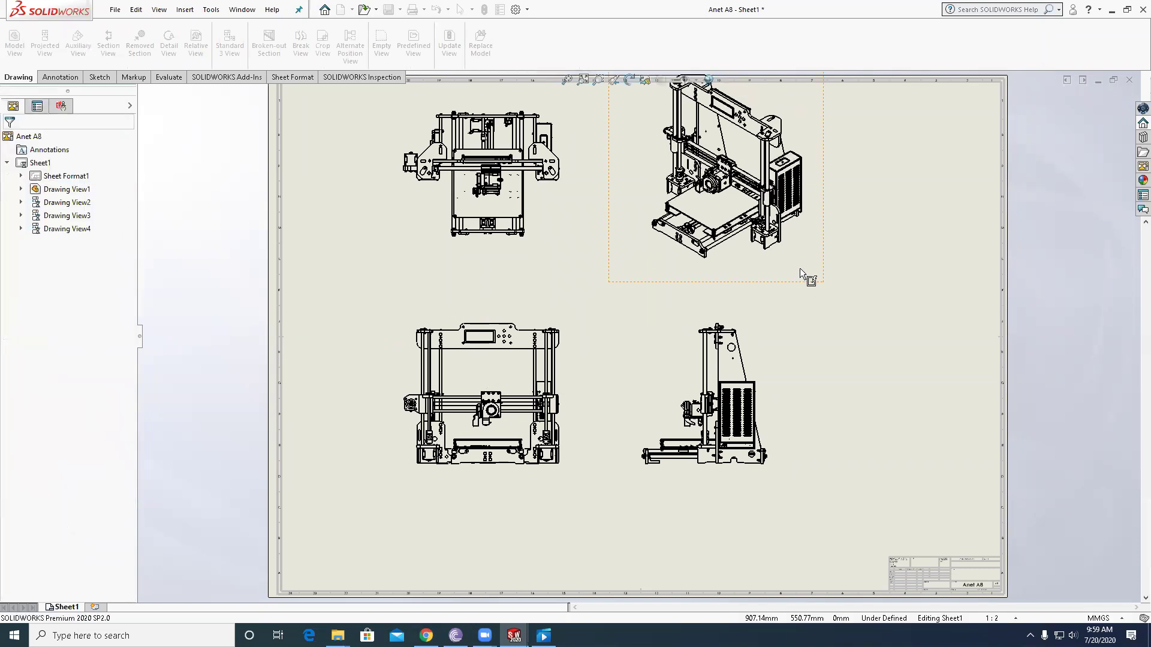
- Set the isometric view's display style to Shaded With Edges and move the view down inside the sheet border
key("z")
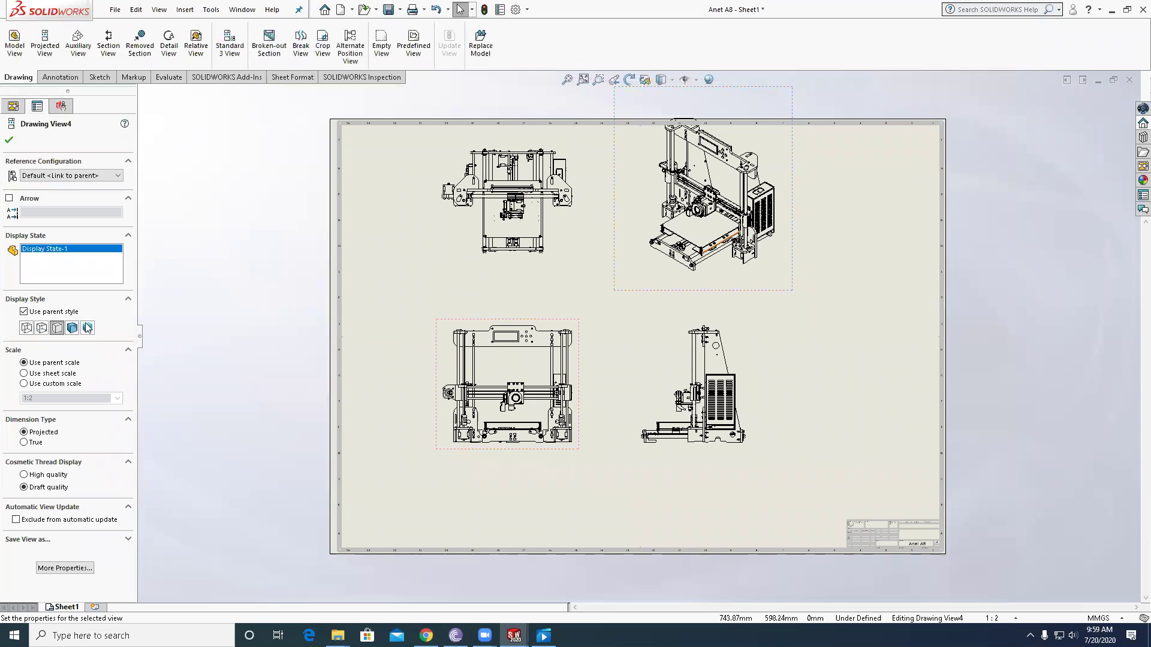
left_click(72, 328)
left_click(9, 140)
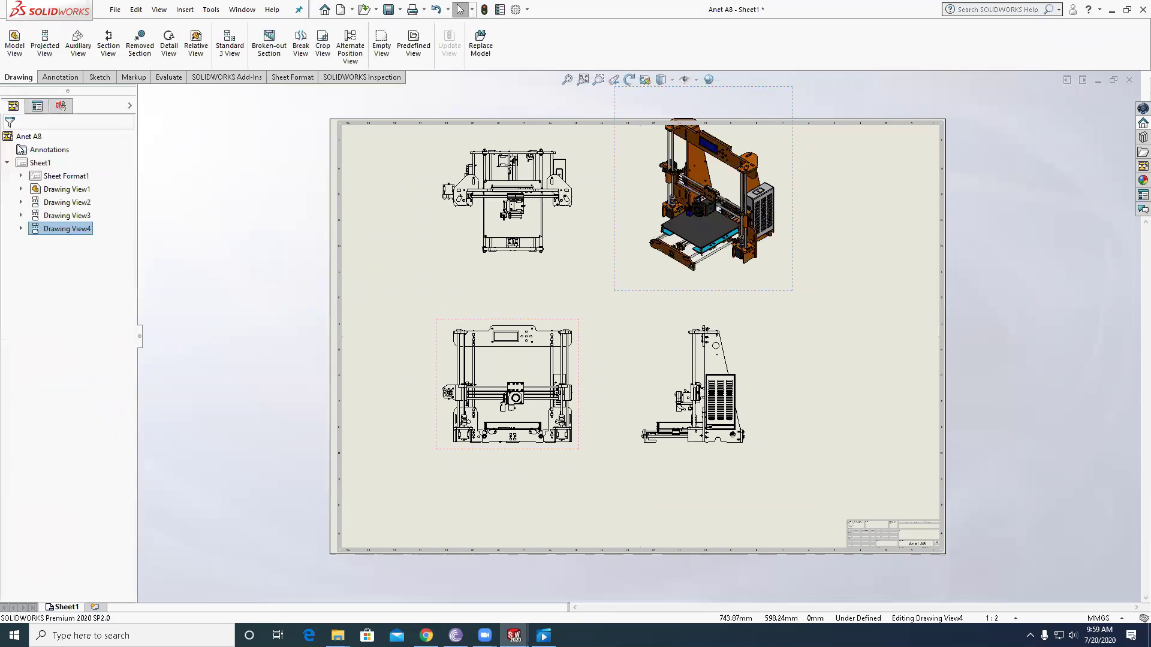
left_click_drag(764, 300, 765, 329)
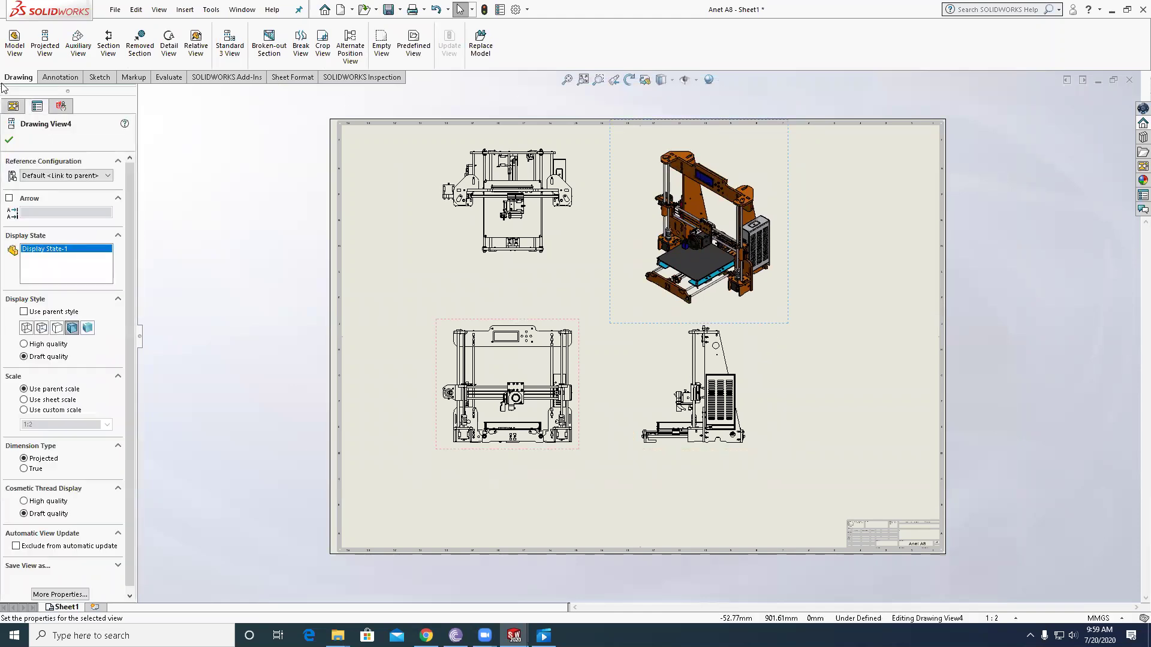
- Try to add a top-level bill of materials beside the isometric view using the bom-standard template
left_click(60, 77)
left_click(597, 64)
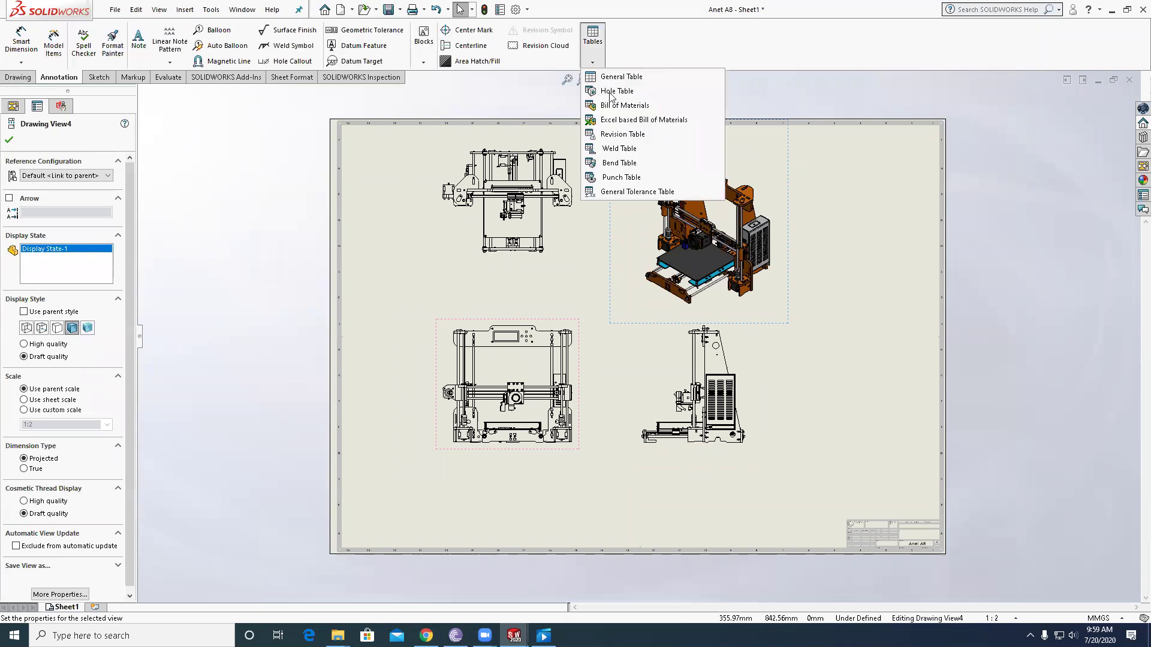
left_click(617, 107)
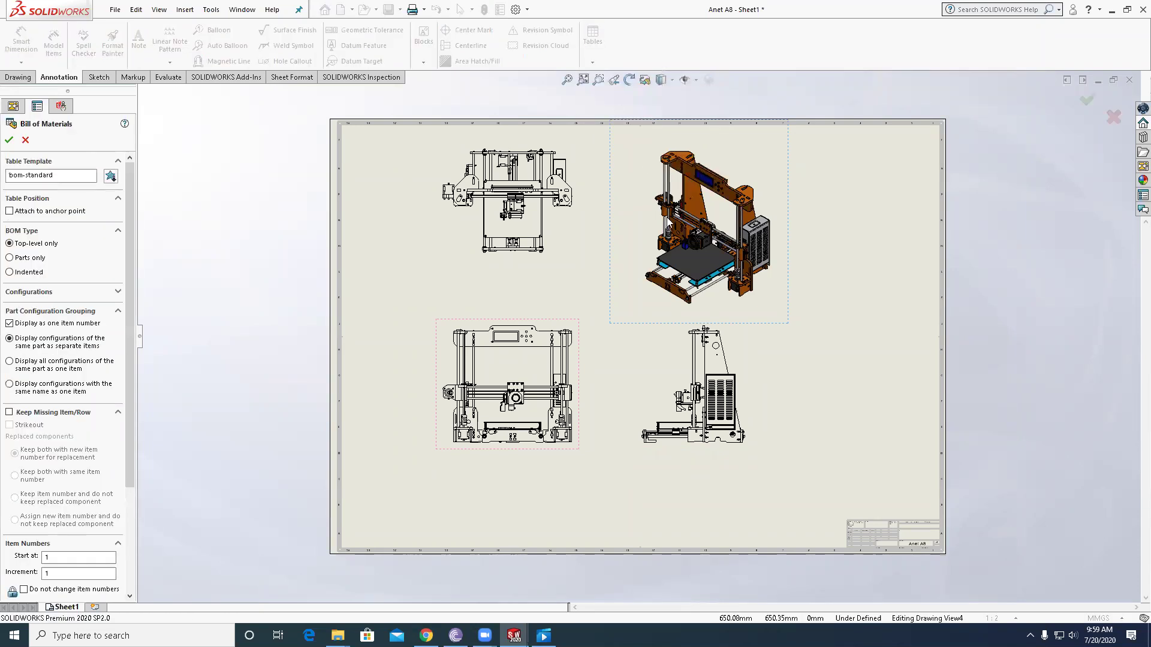
left_click(9, 141)
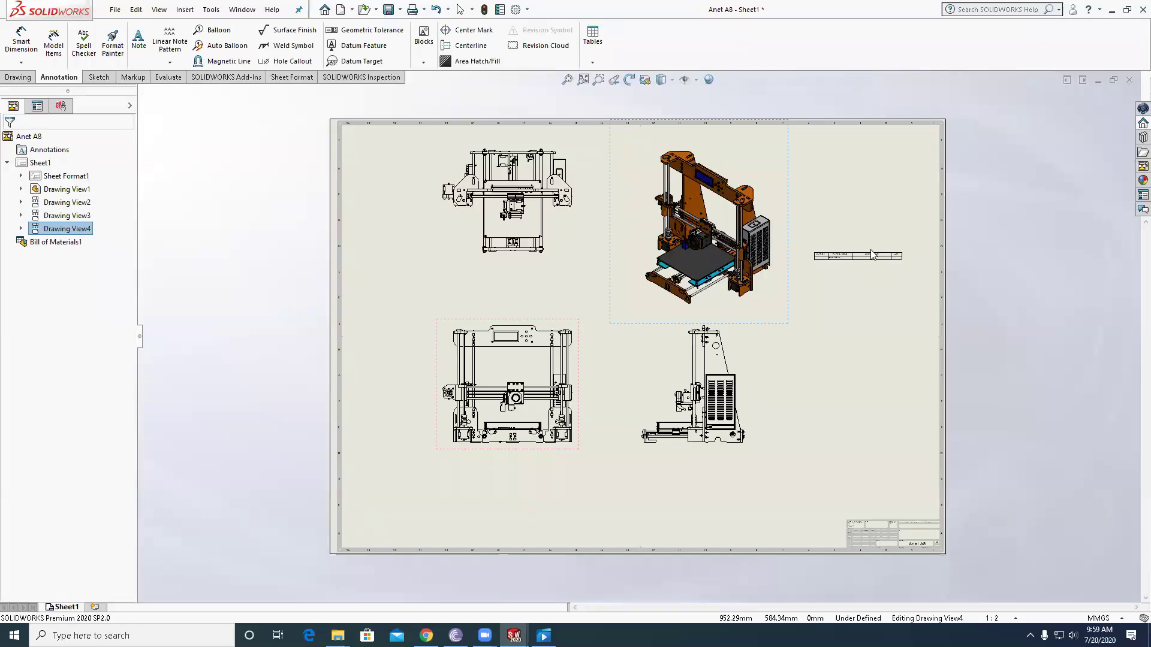
scroll(807, 241, "down", 2)
left_click(806, 230)
scroll(810, 215, "down", 2)
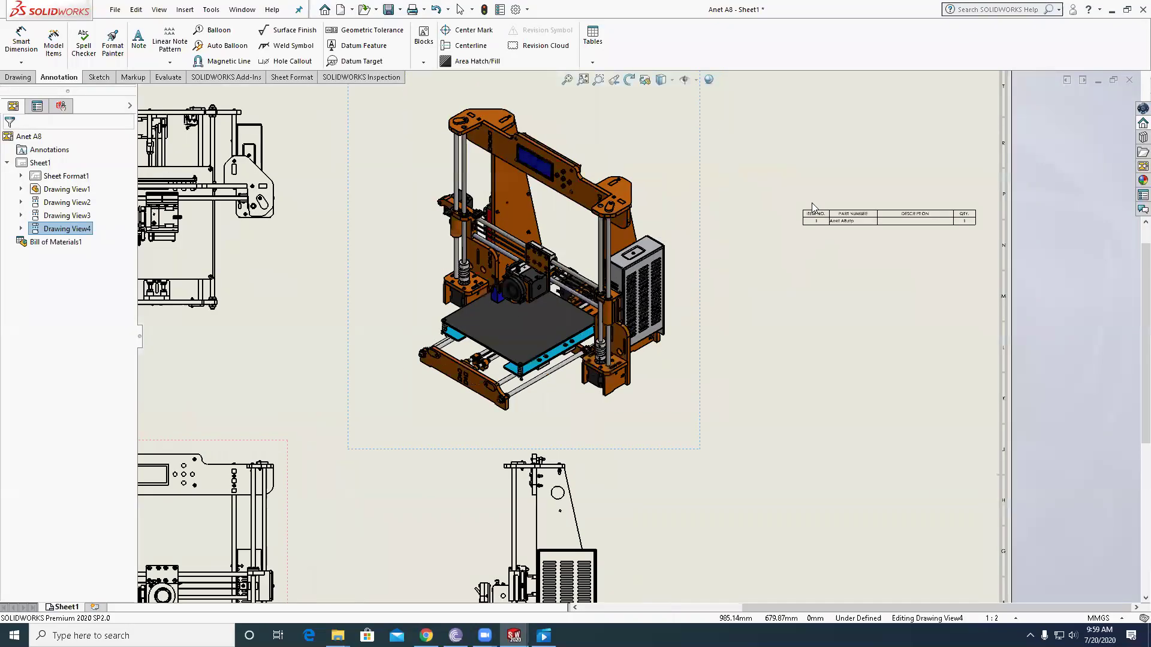
key("f")
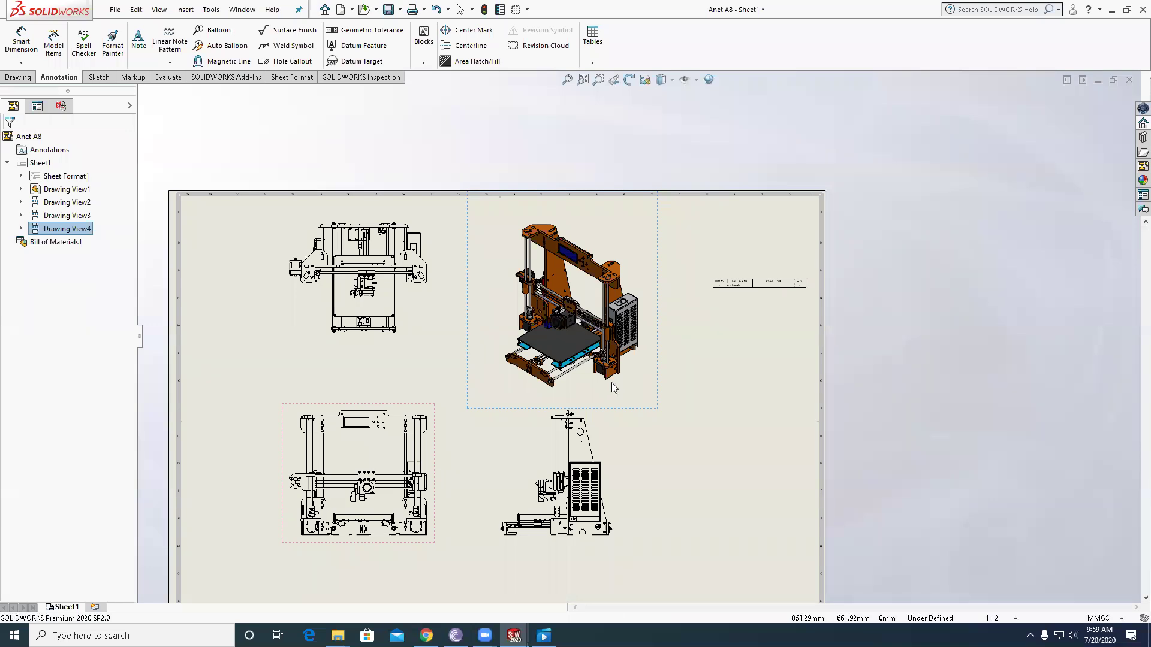
key("f")
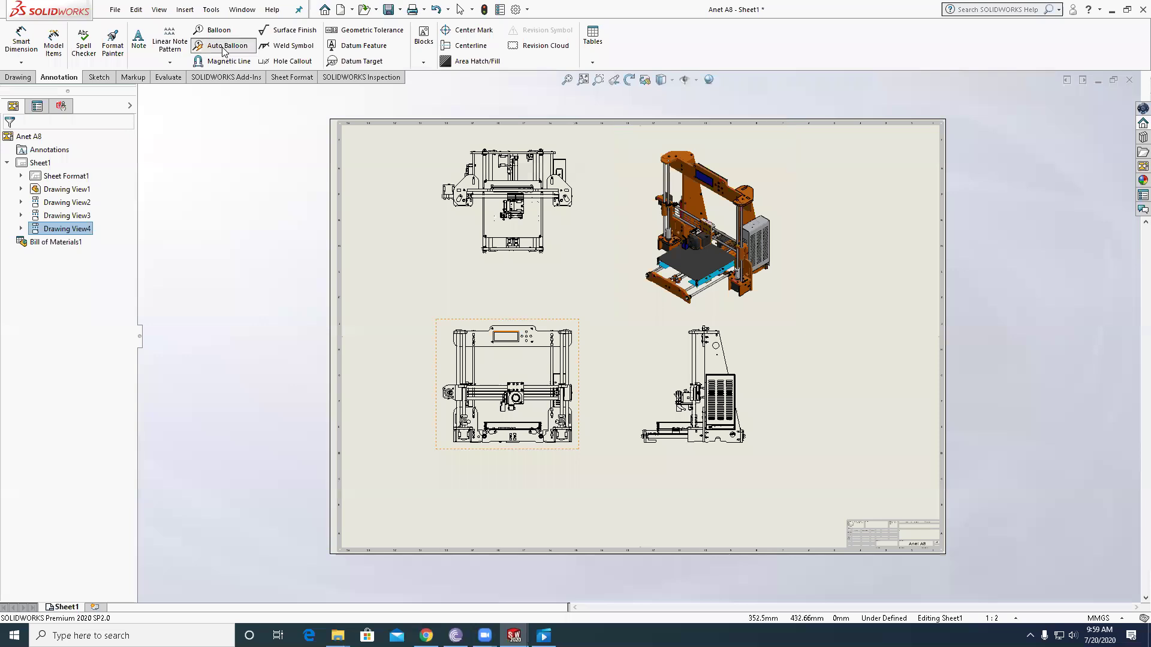
- Auto-balloon the isometric view with circular item-number balloons lined up along its right side and magnetic lines inserted
left_click(223, 46)
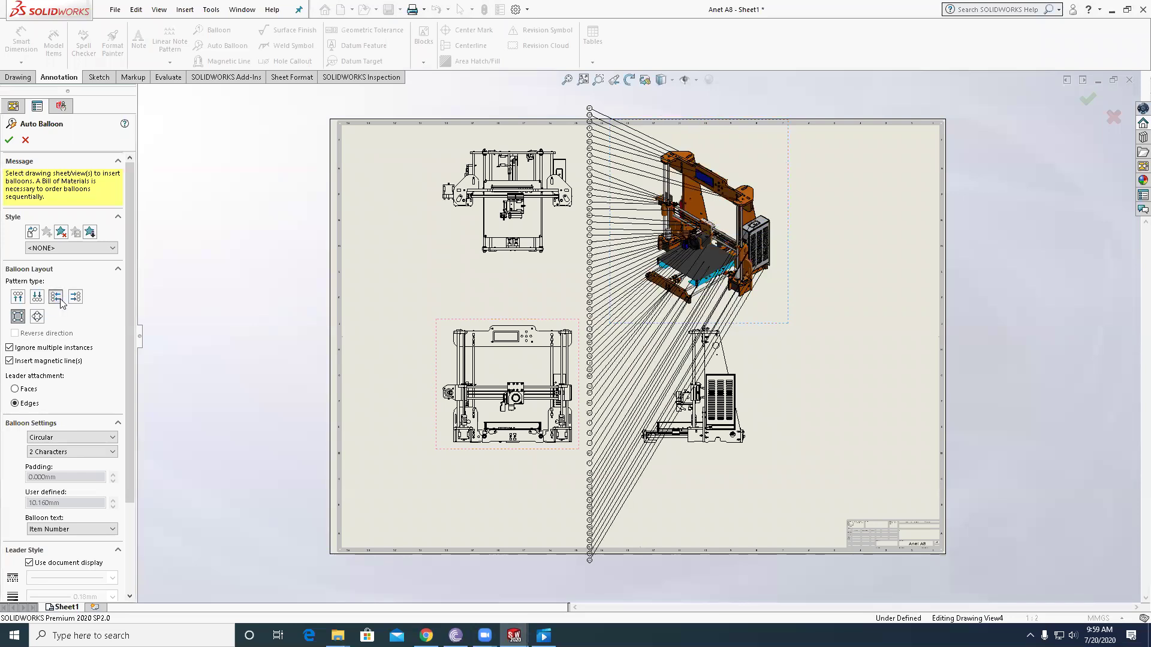
left_click(74, 297)
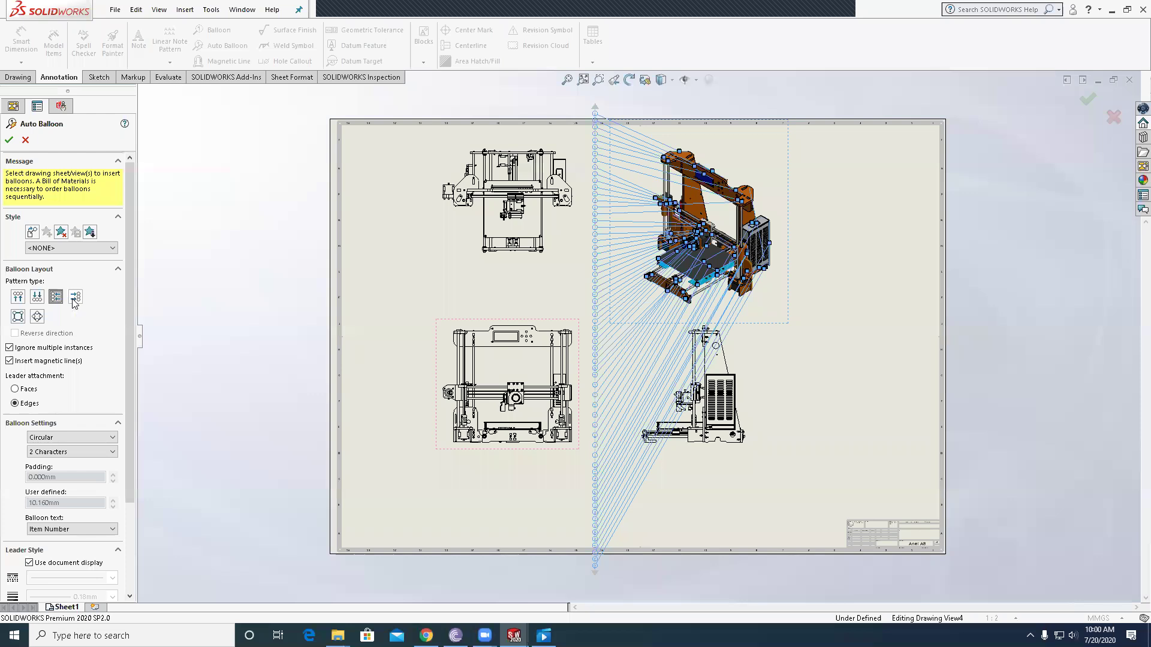
left_click(75, 299)
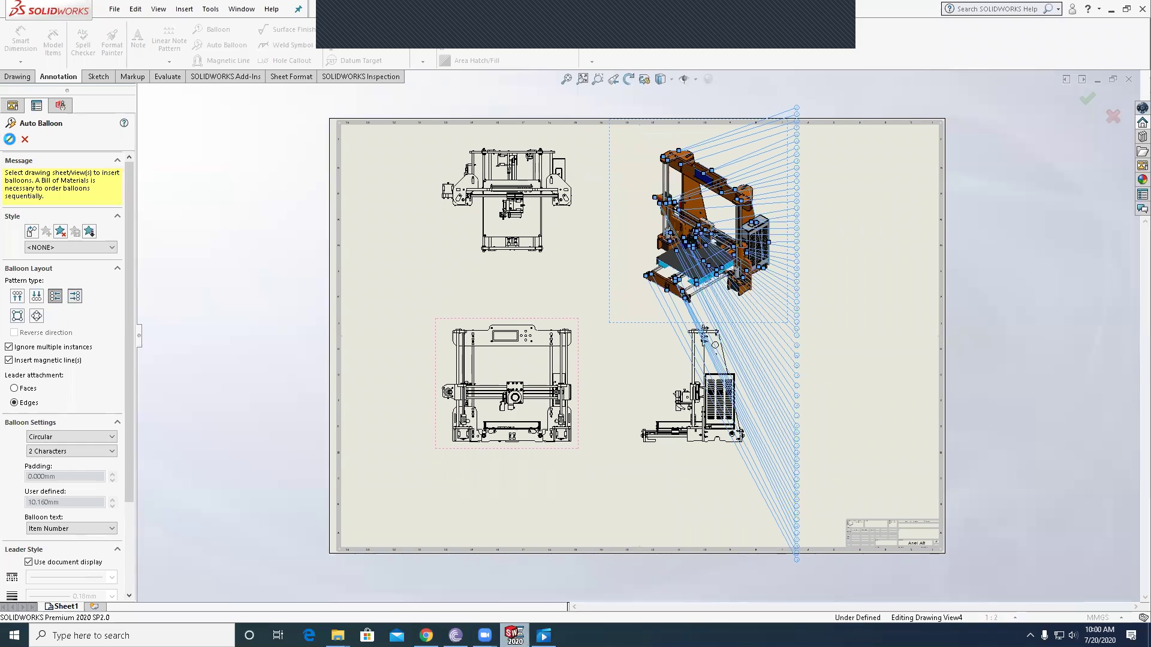
left_click(74, 297)
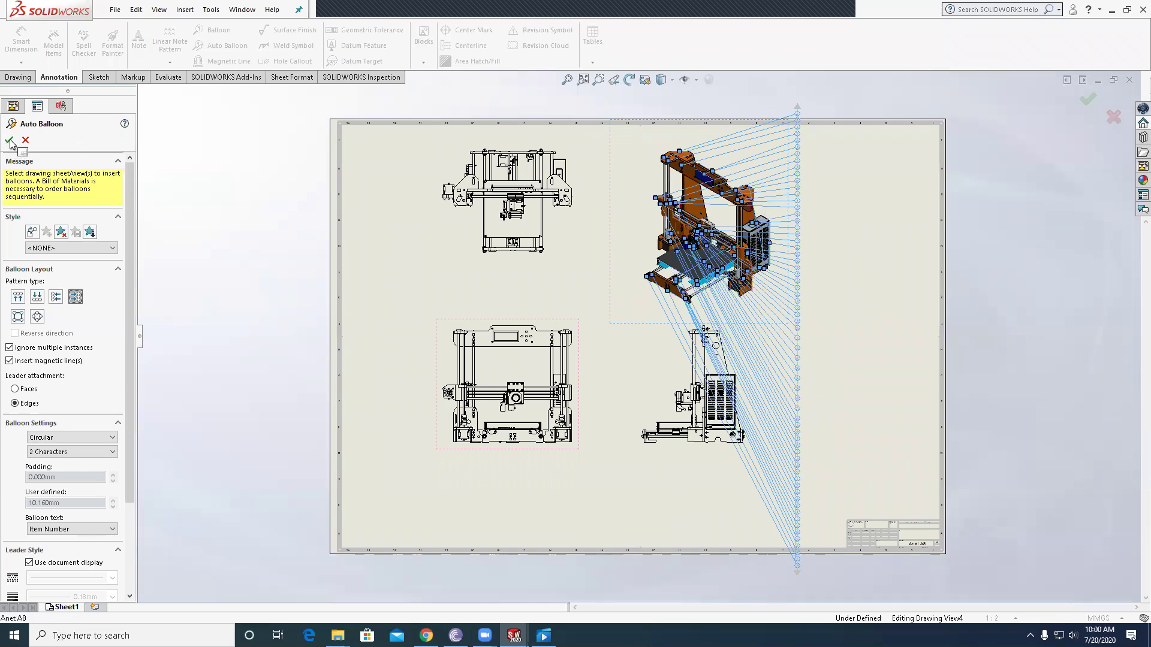
key("Return")
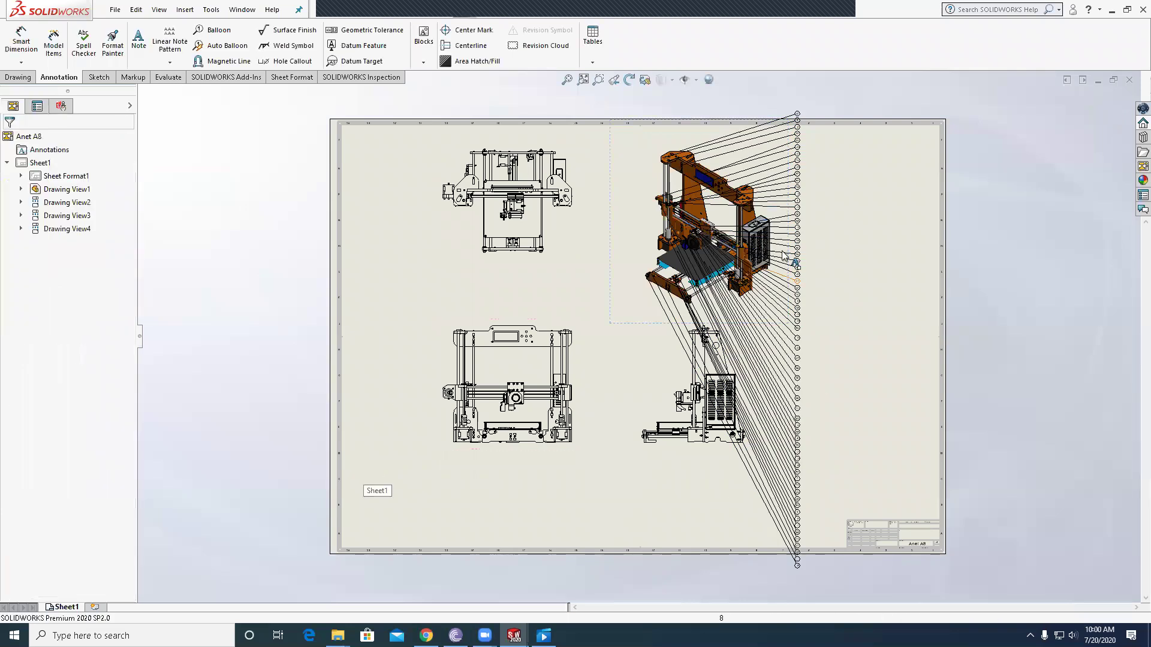
scroll(694, 159, "down", 3)
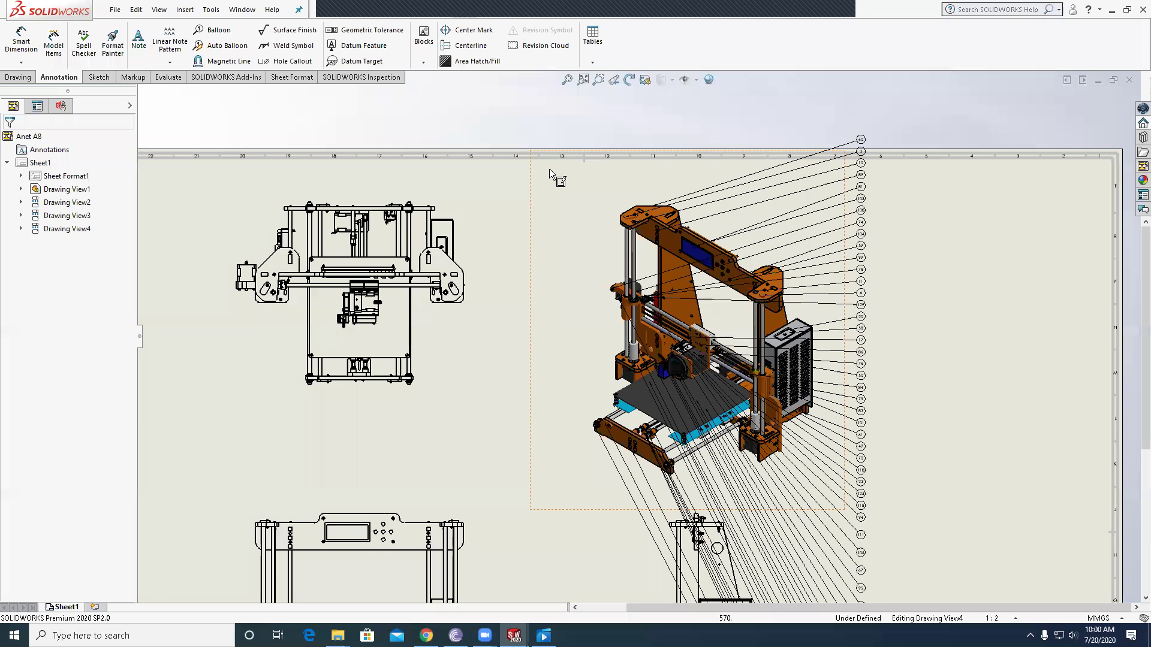
- Move the shaded isometric view with its balloons farther right and slightly down, close to the sheet's right border
mouse_move(535, 173)
left_mouse_down()
mouse_move(585, 193)
mouse_move(739, 209)
mouse_move(718, 194)
left_mouse_up()
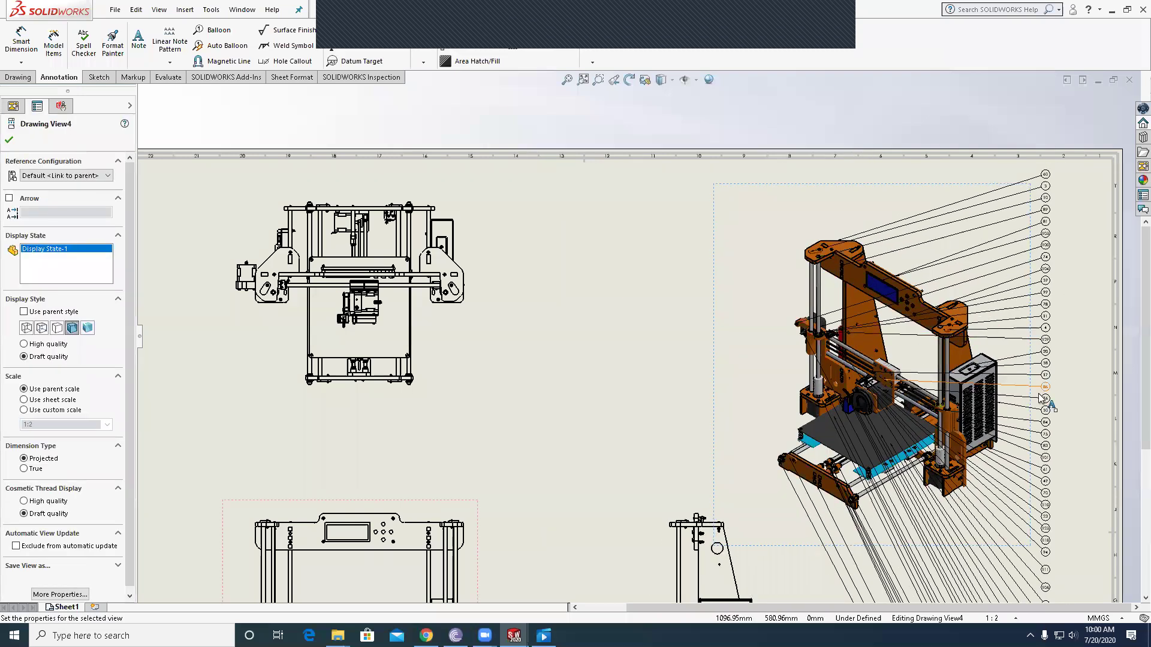
scroll(1052, 413, "down", 3)
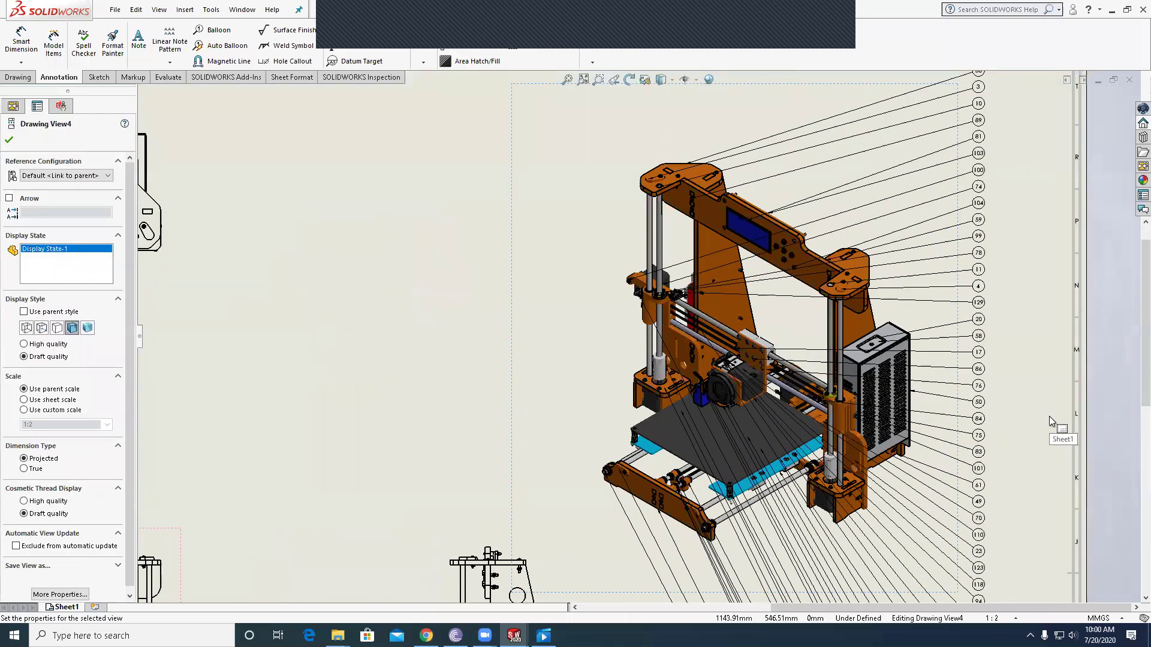
scroll(728, 382, "up", 5)
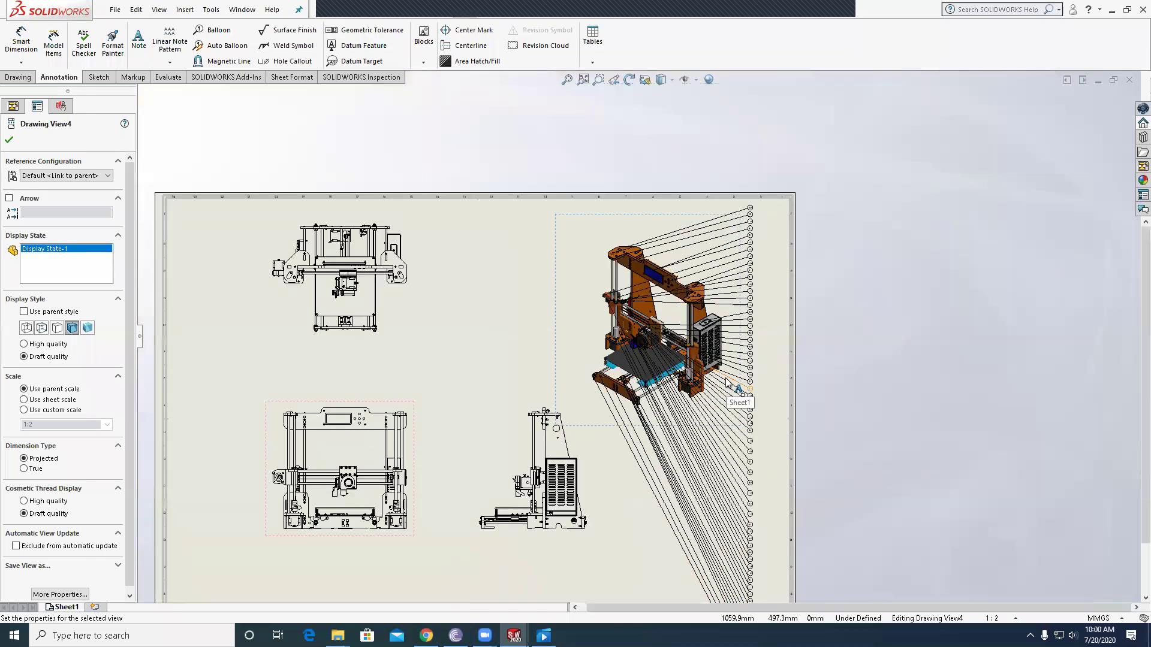
scroll(624, 300, "down", 3)
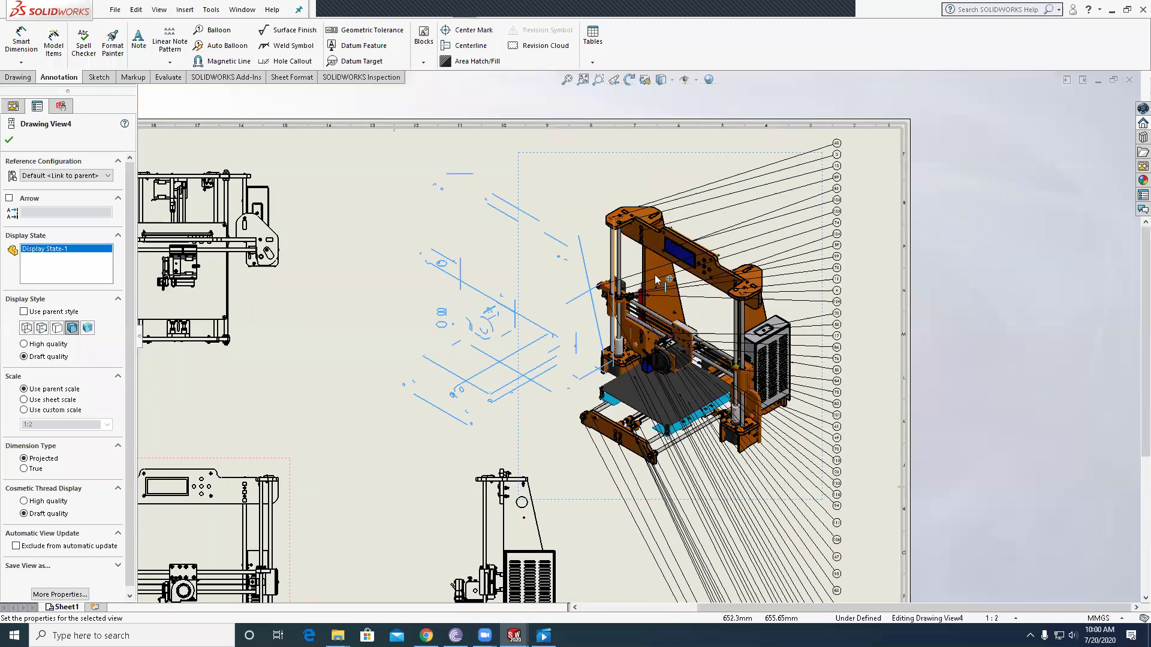
scroll(880, 325, "up", 5)
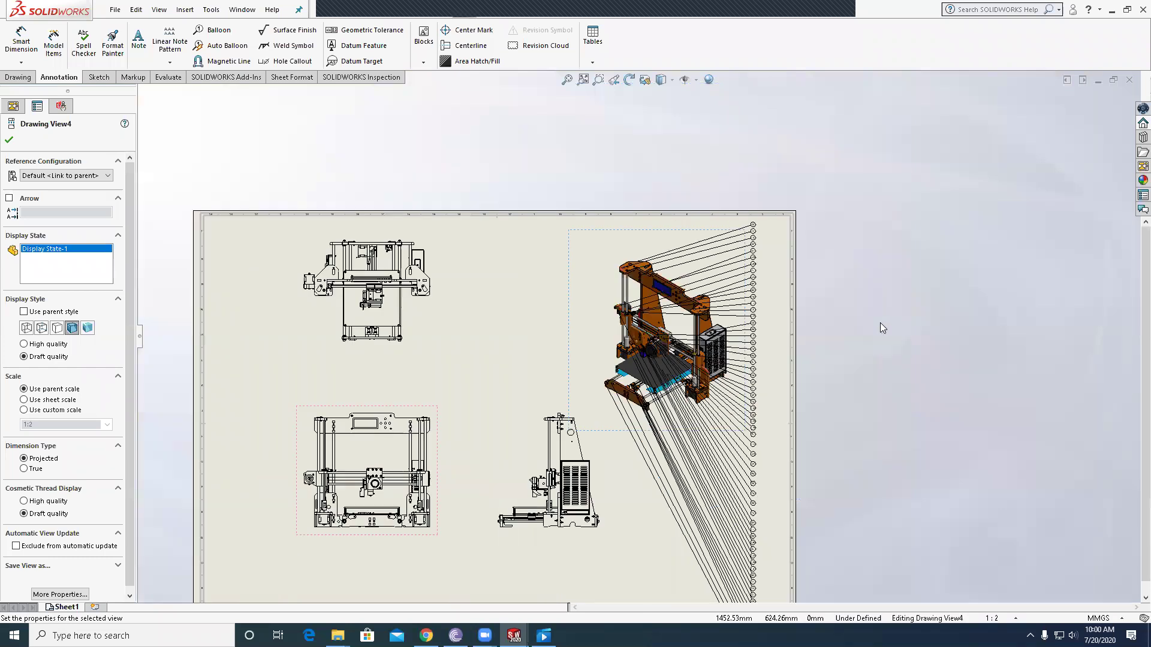
scroll(560, 368, "down", 2)
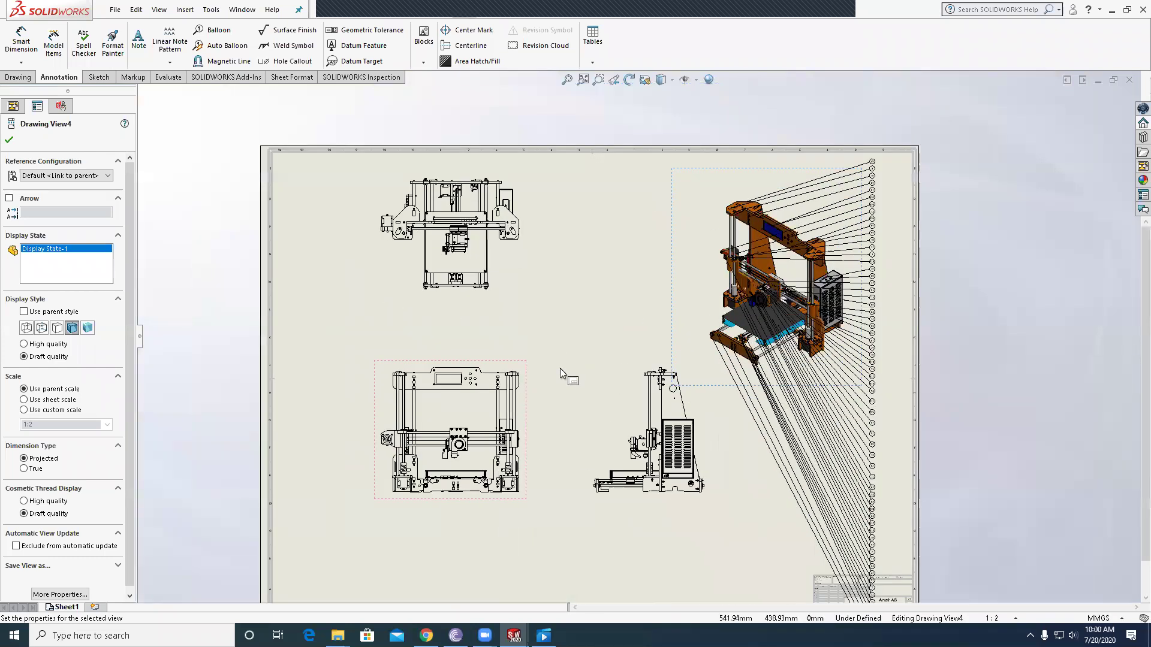
left_click(18, 76)
left_click(64, 78)
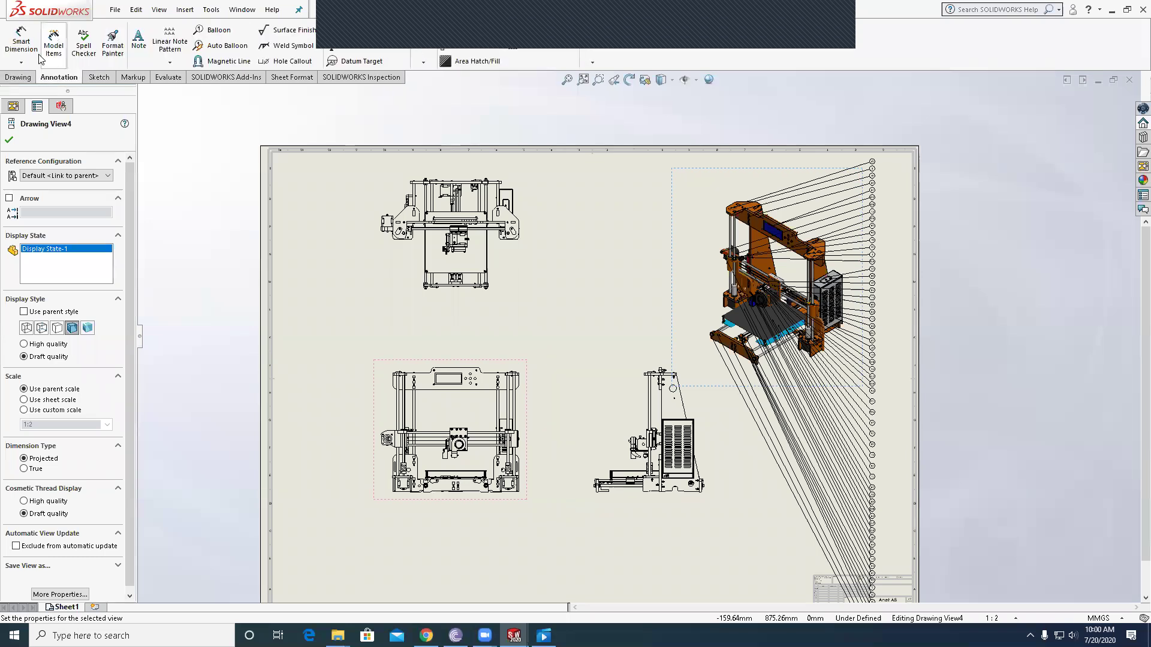